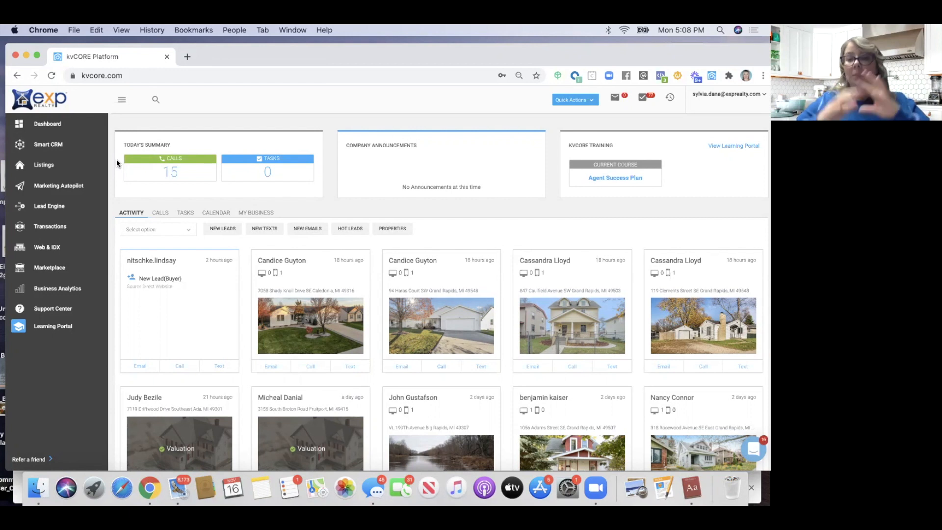
From the Smart CRM leads list, preview the Add Contact form and its address mode, then close it unsaved
left_click(48, 146)
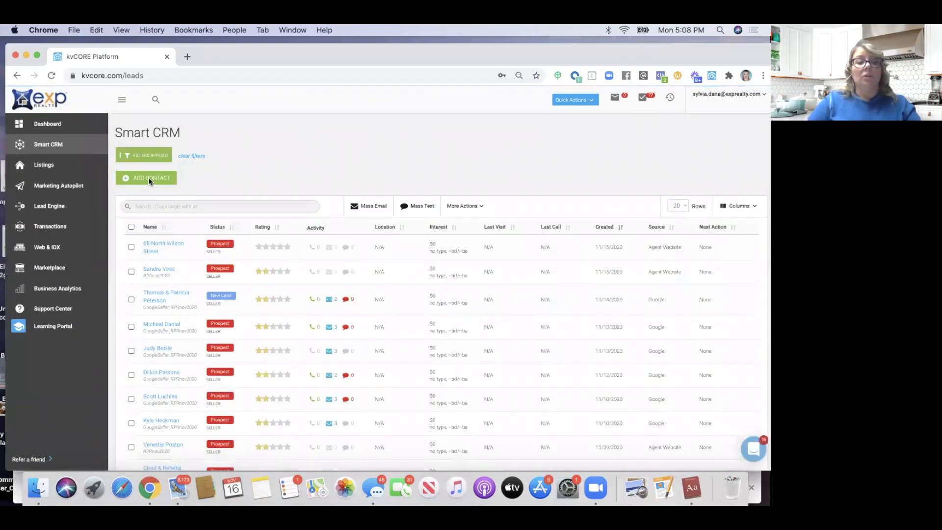
left_click(149, 180)
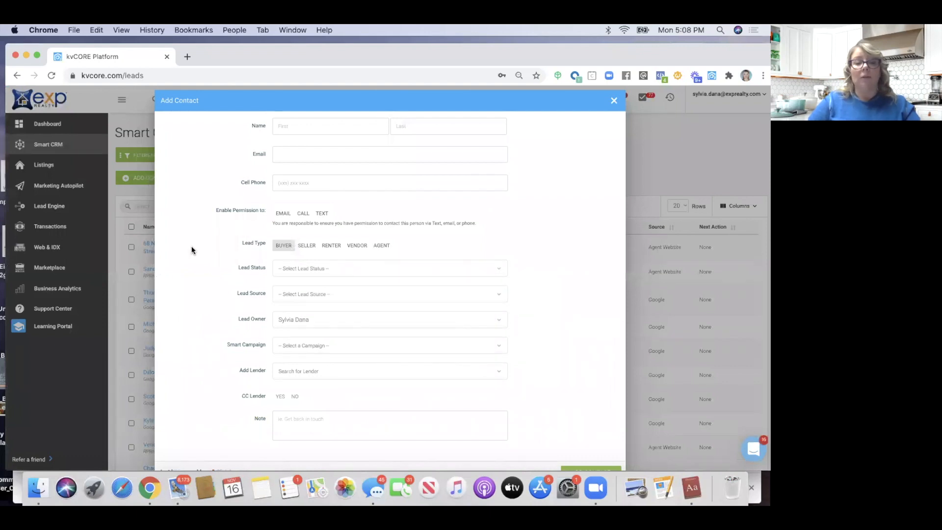
scroll(191, 250, "down", 1)
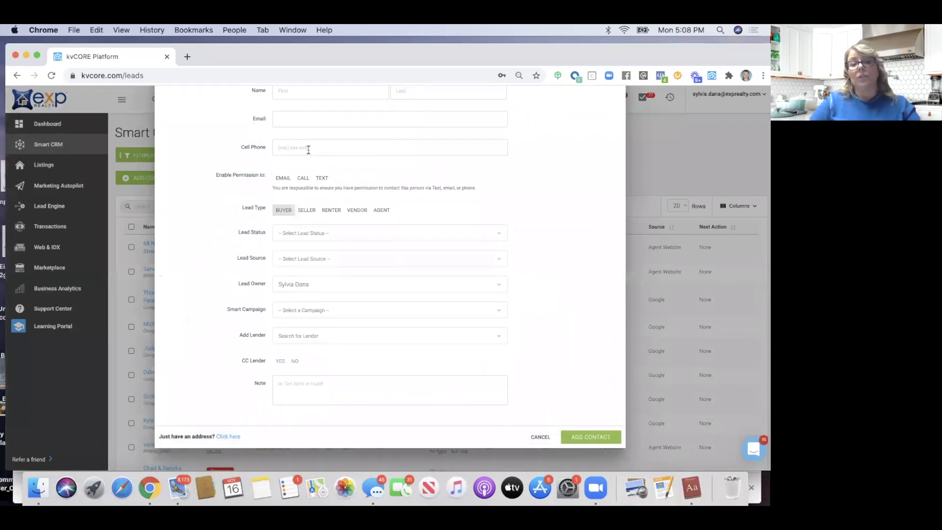
scroll(210, 232, "down", 2)
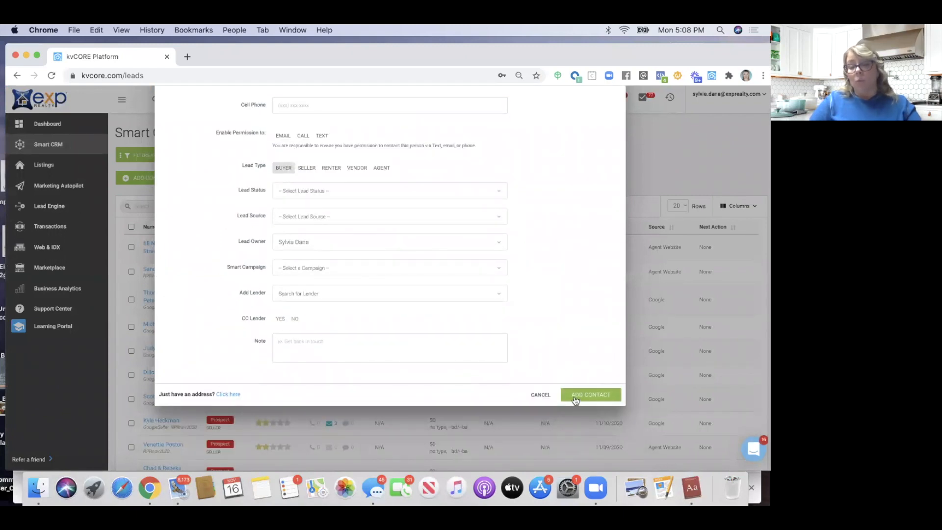
left_click(226, 395)
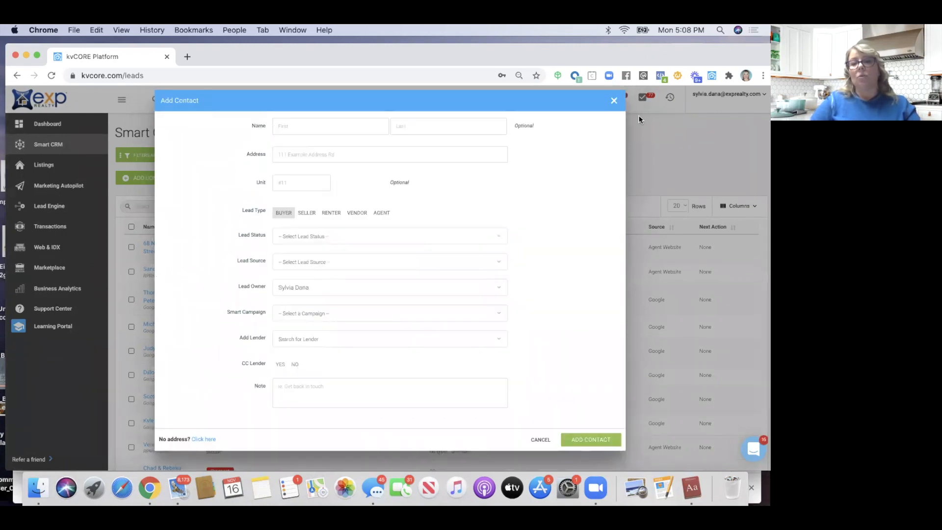
left_click(612, 101)
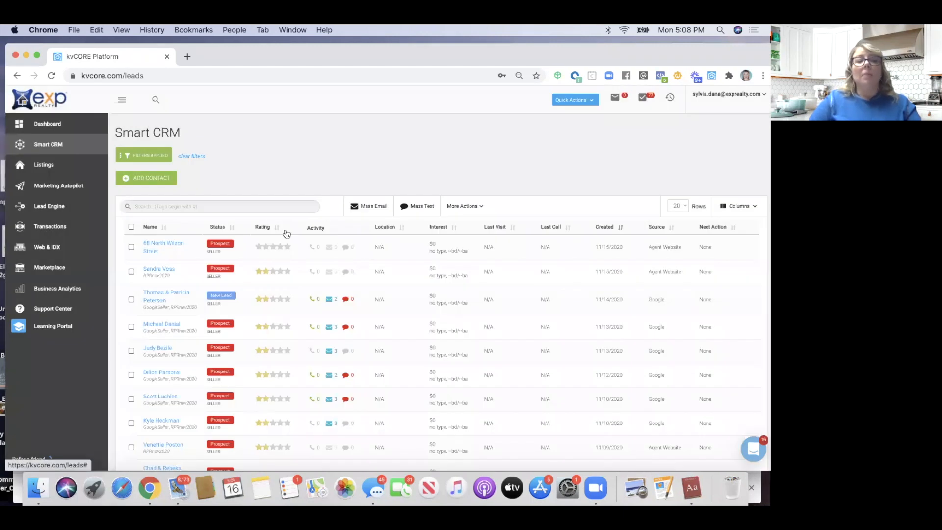
Clear the leads list filters, then start Bulk Import from the Lead Engine tools
left_click(191, 156)
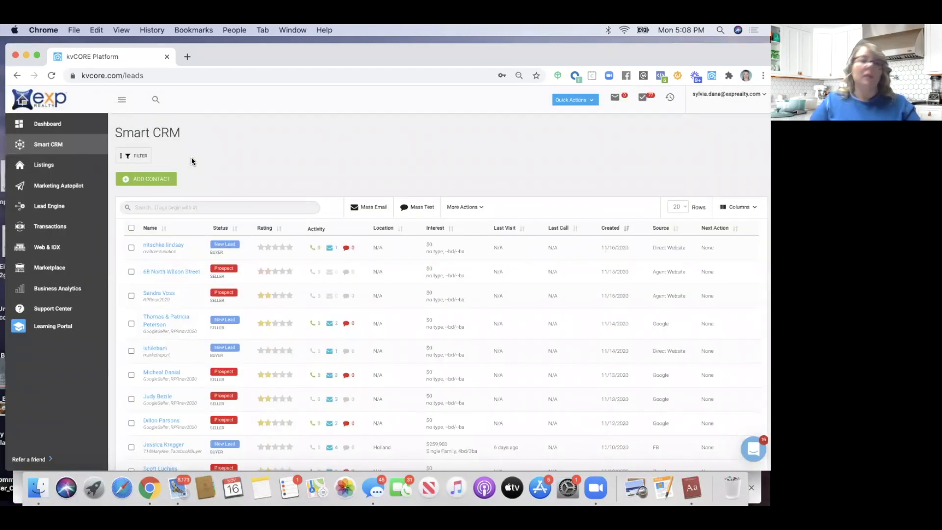
left_click(57, 208)
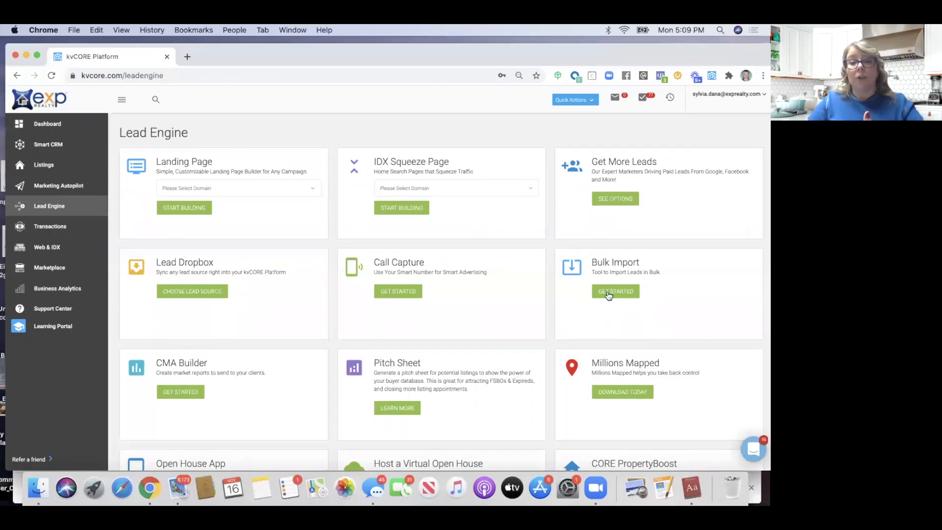
left_click(608, 293)
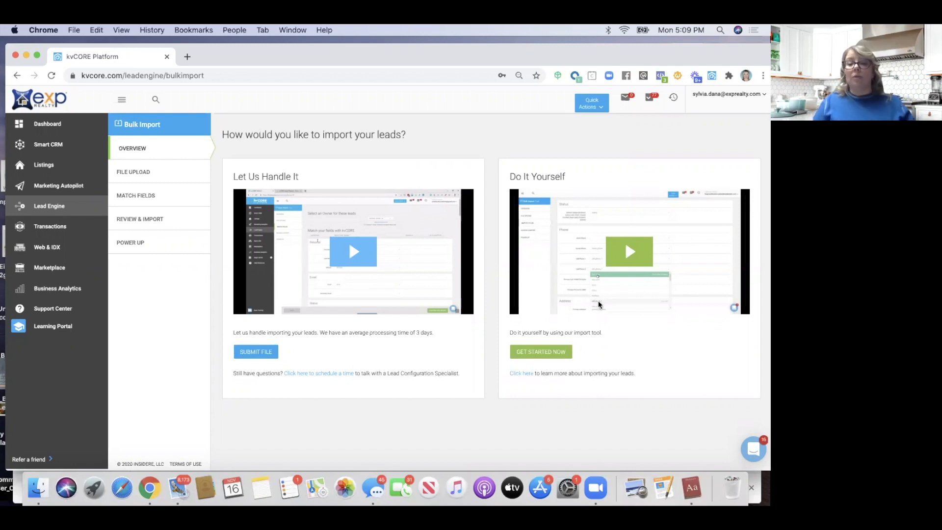
Open the How to Import Your Leads help article under Do It Yourself and read through it
left_click(518, 375)
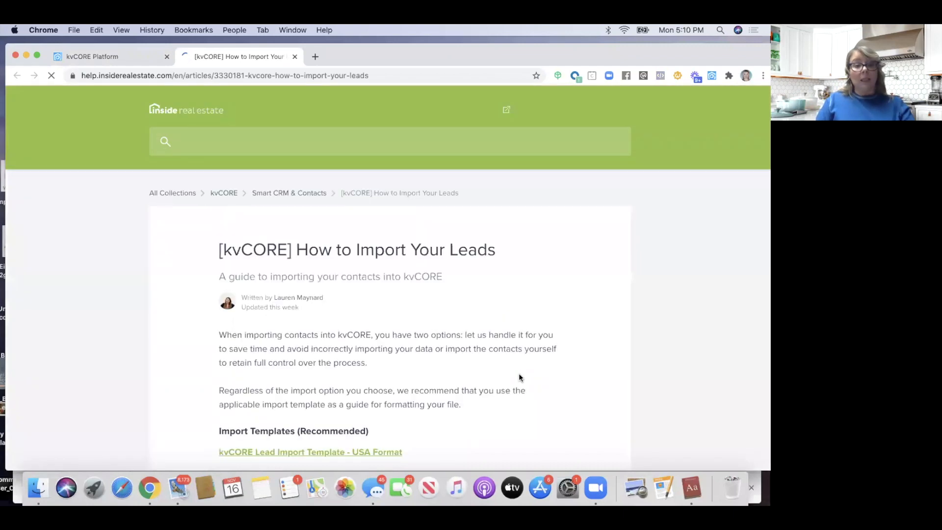
scroll(400, 361, "down", 5)
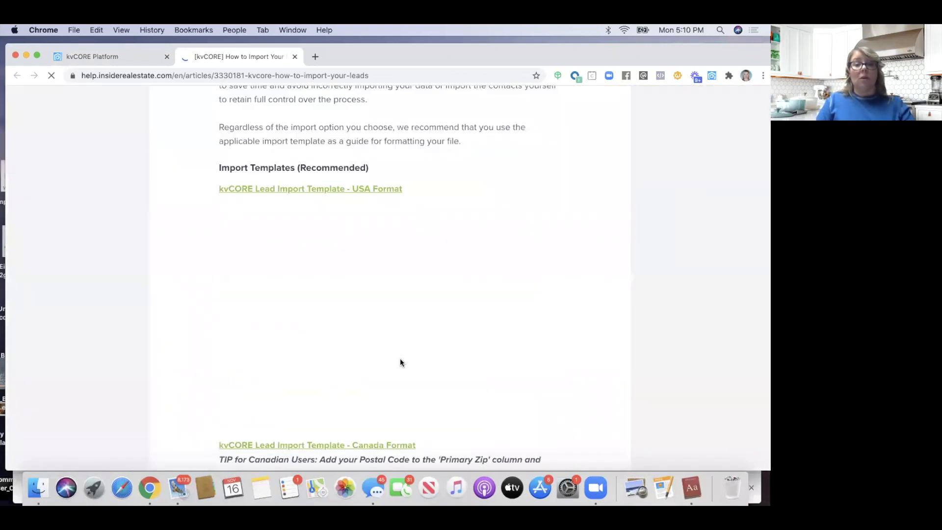
scroll(400, 361, "up", 2)
scroll(399, 358, "down", 5)
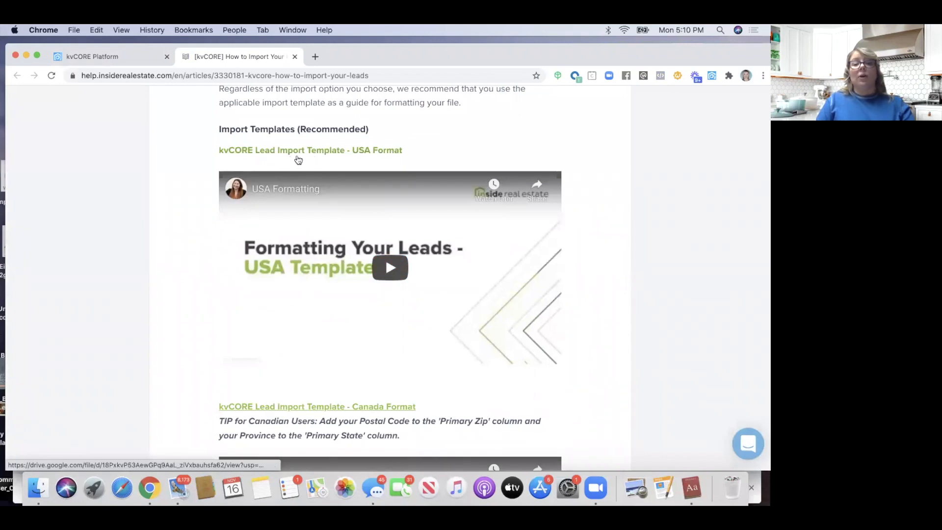
scroll(344, 158, "down", 2)
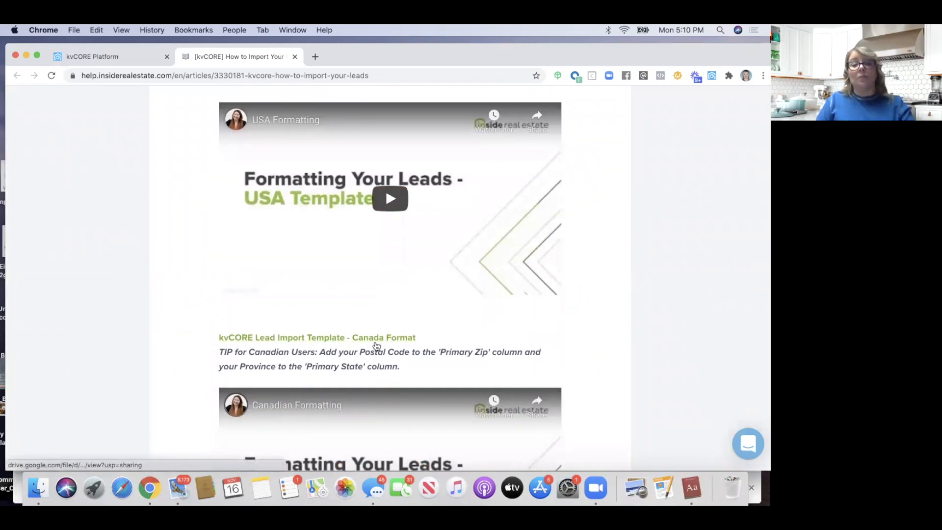
Open the Canada Format lead import template and review it
left_click(376, 343)
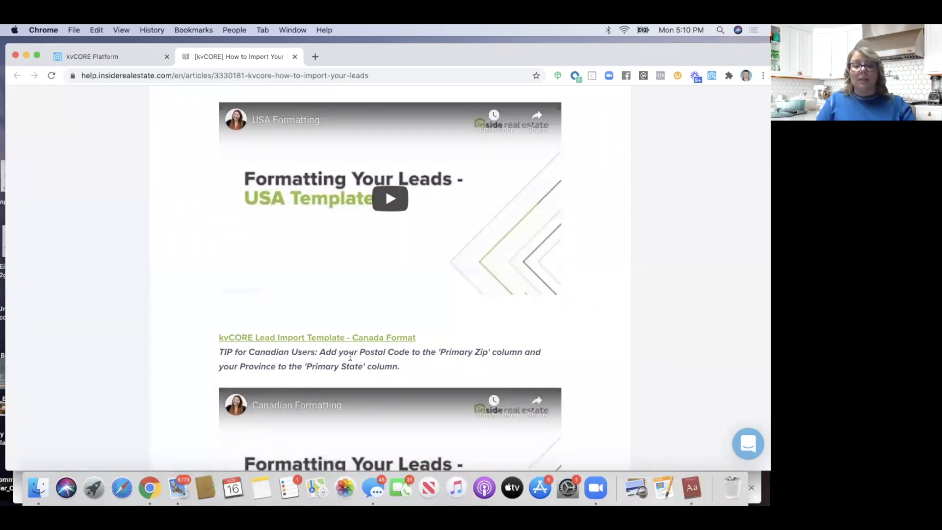
scroll(351, 359, "down", 3)
scroll(350, 360, "down", 5)
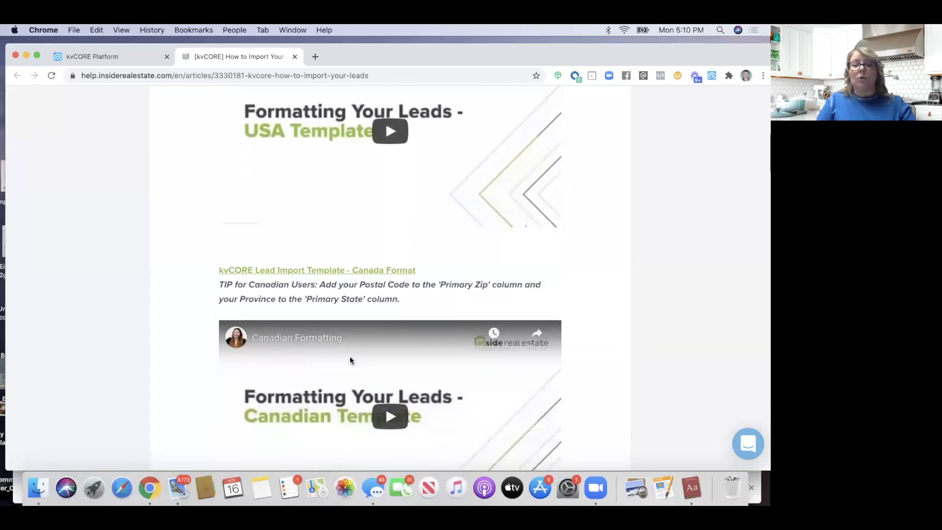
scroll(350, 360, "down", 6)
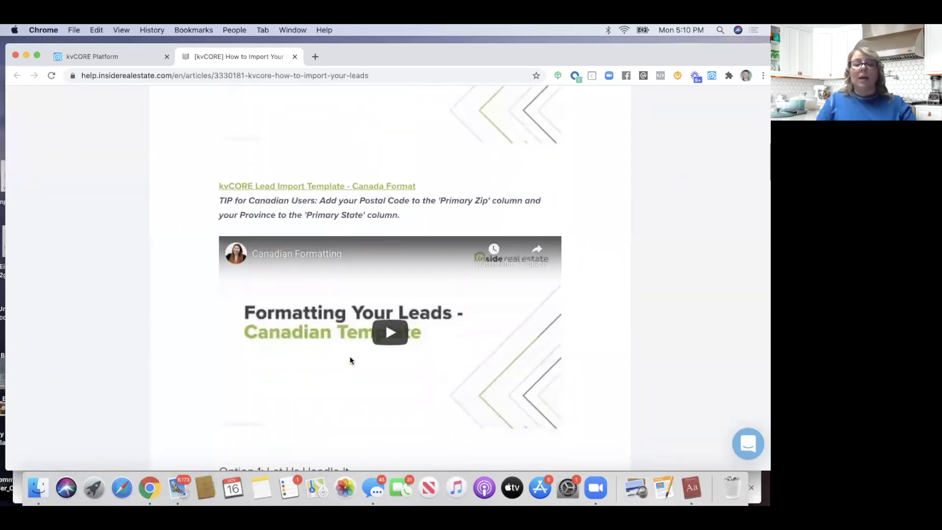
scroll(295, 141, "up", 15)
scroll(295, 141, "up", 5)
scroll(295, 142, "down", 7)
scroll(297, 185, "down", 10)
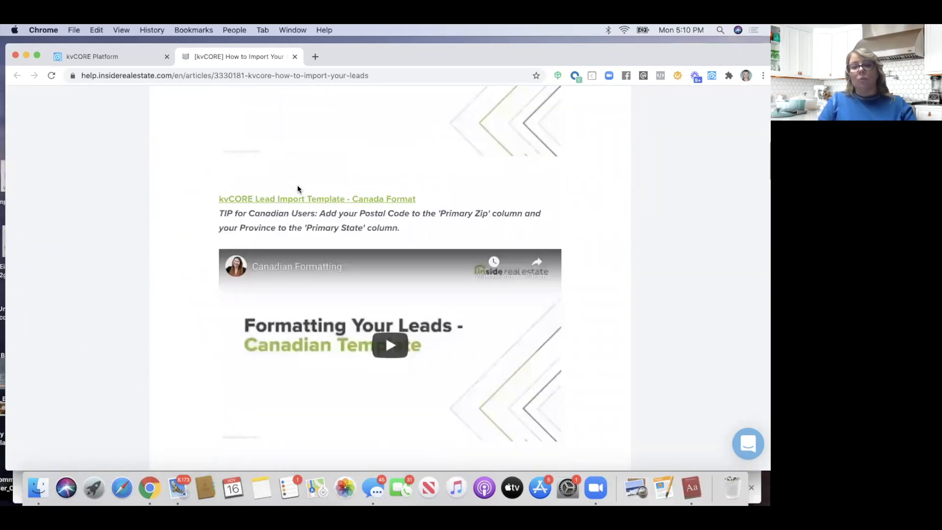
scroll(297, 189, "down", 3)
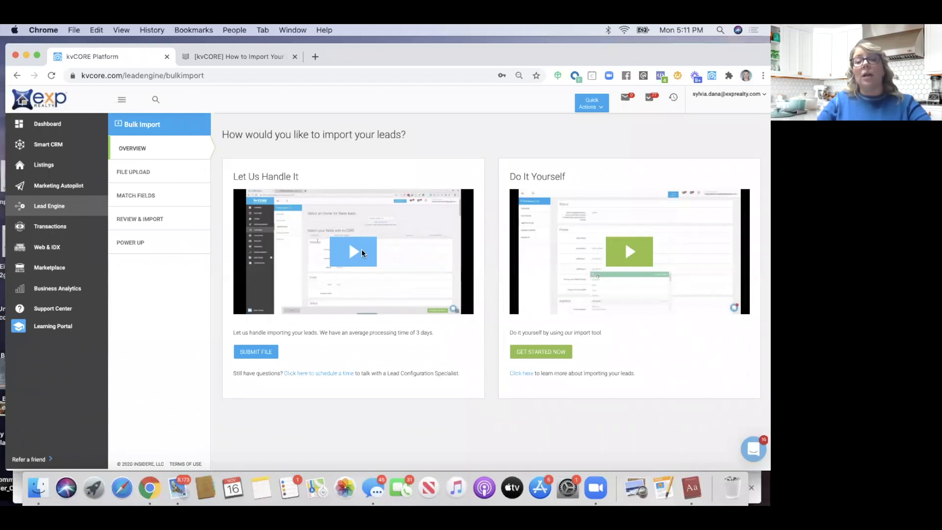
Back on the kvCORE Bulk Import page, open the import-leads help article under Do It Yourself again
left_click(520, 375)
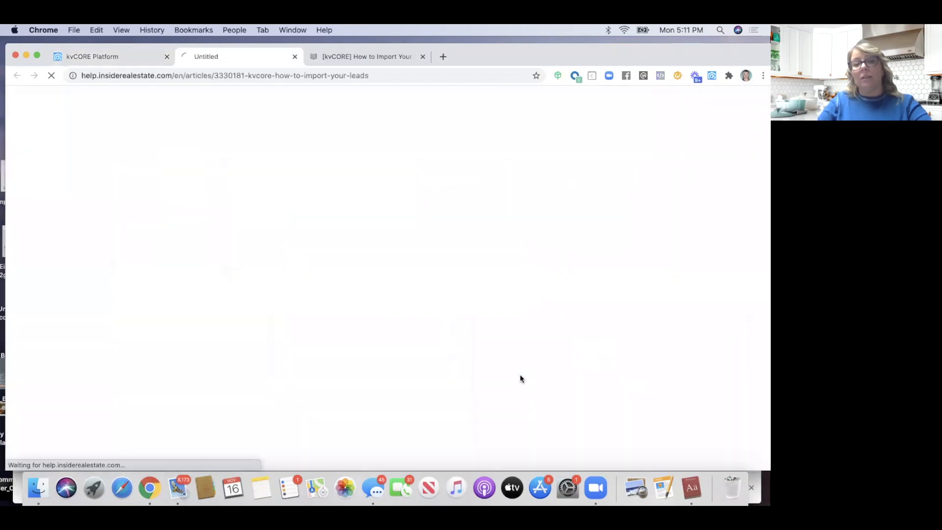
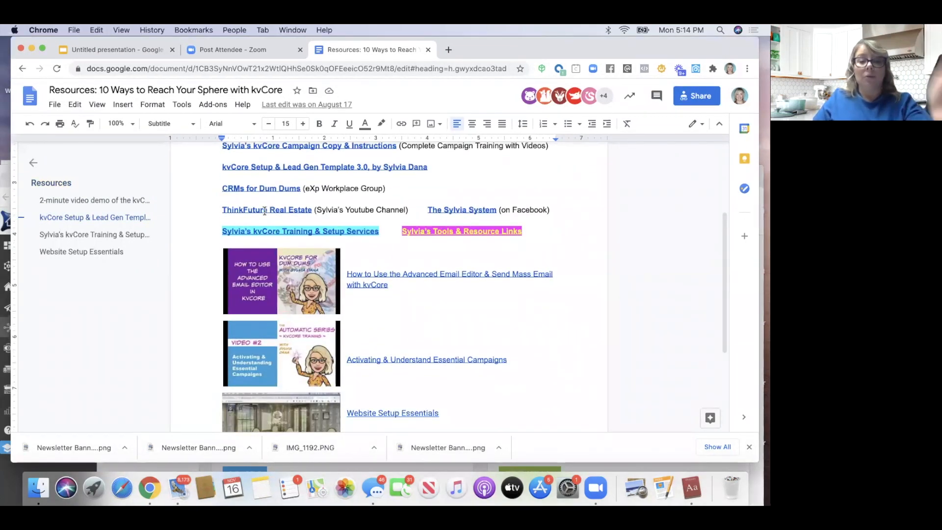
From Marketing Autopilot, open the Smart Campaigns library and switch to the email templates list
scroll(302, 239, "up", 1)
scroll(302, 239, "up", 1)
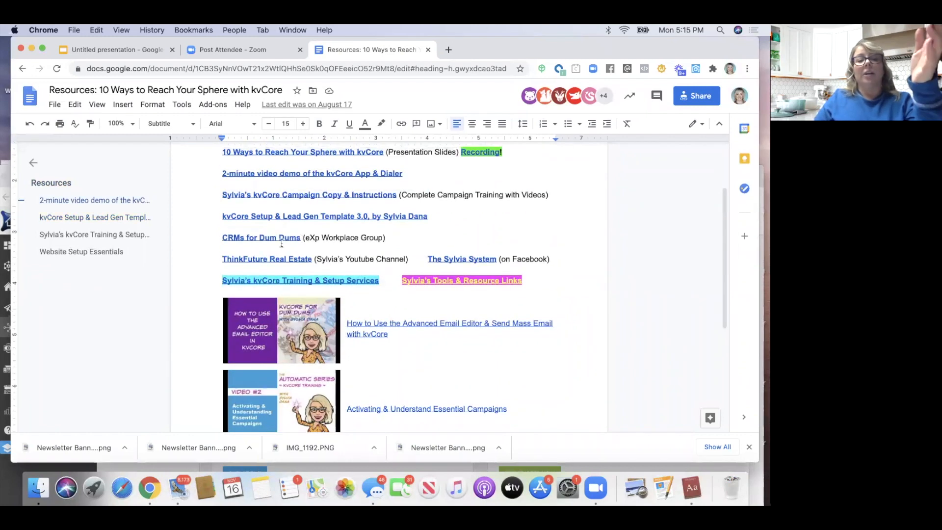
scroll(272, 235, "up", 2)
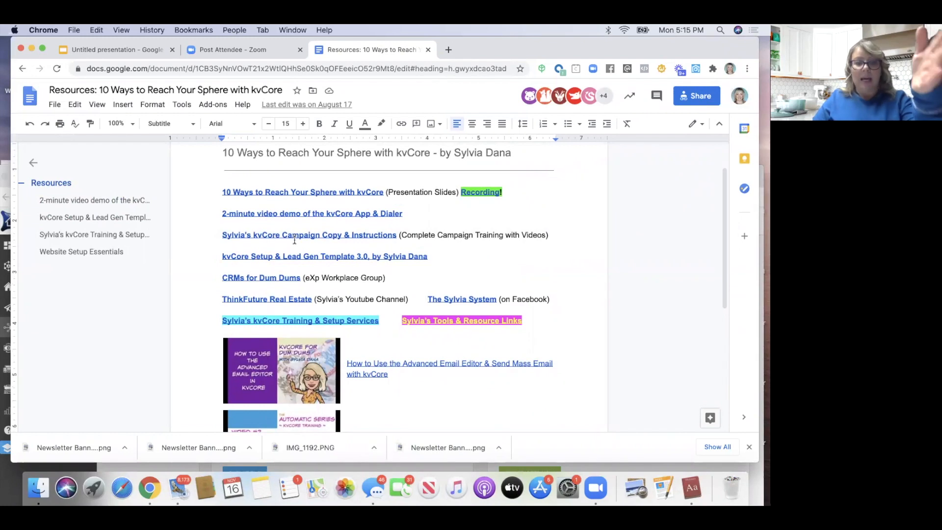
scroll(293, 251, "down", 2)
scroll(294, 251, "down", 4)
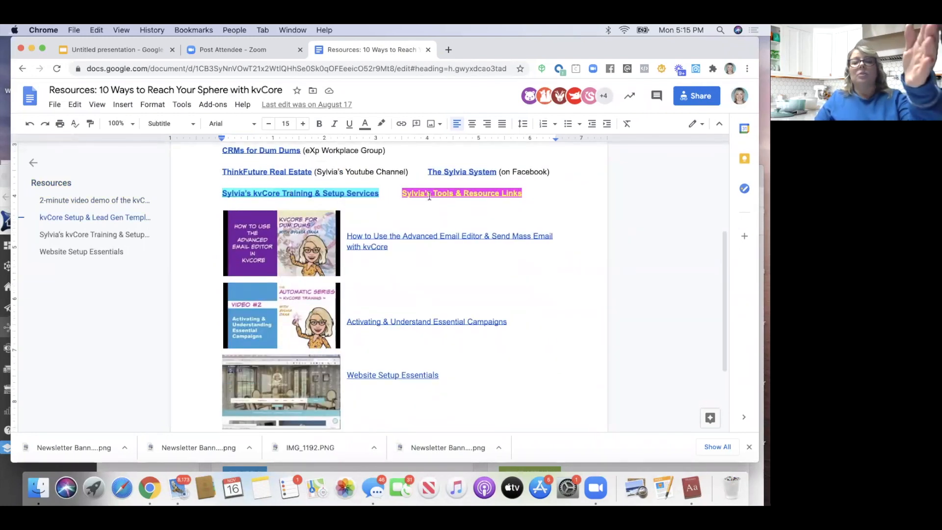
scroll(447, 220, "down", 1)
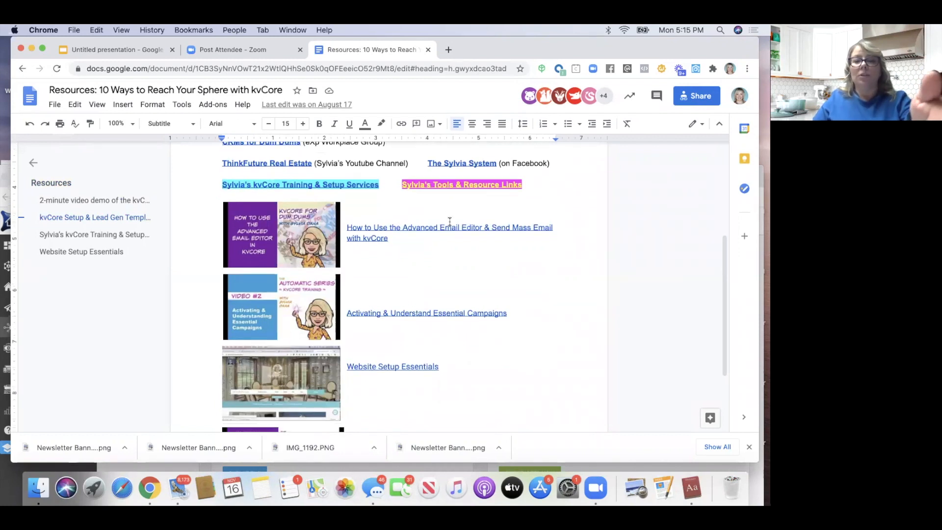
scroll(448, 202, "down", 3)
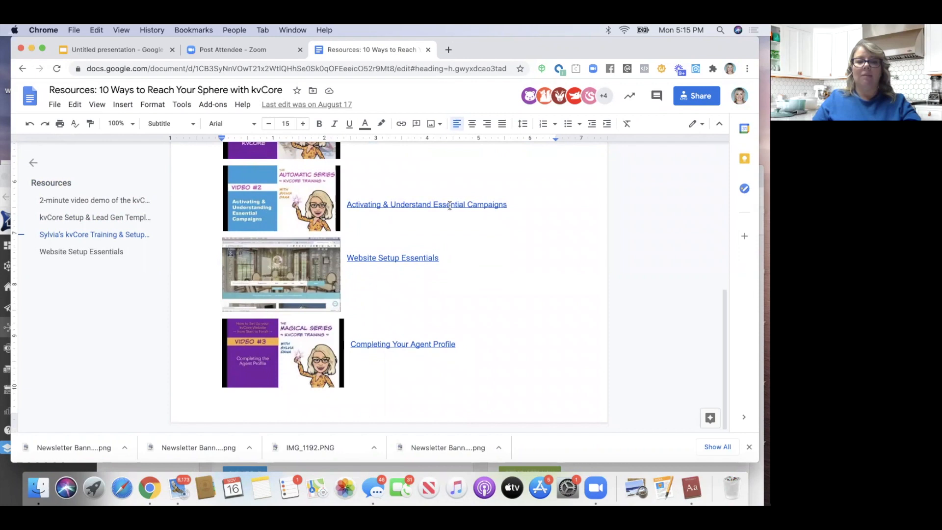
scroll(357, 263, "up", 7)
scroll(357, 263, "up", 5)
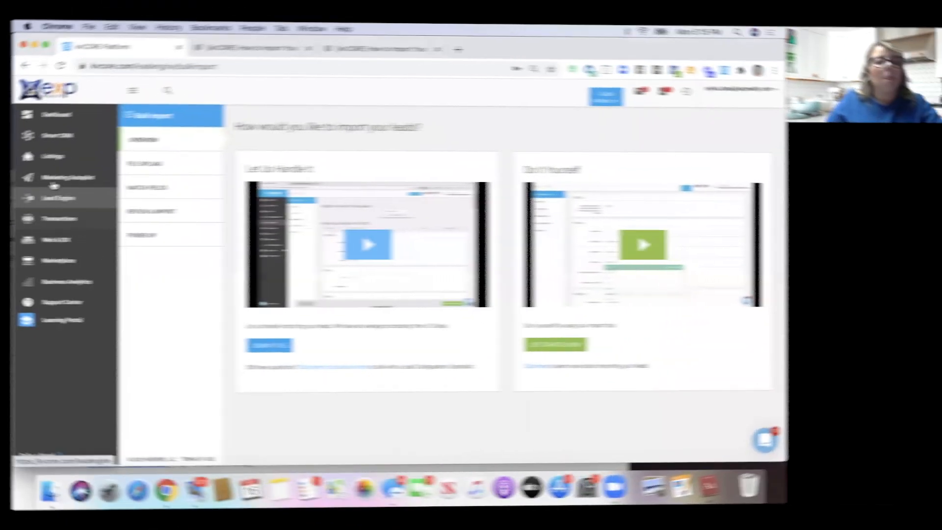
left_click(40, 182)
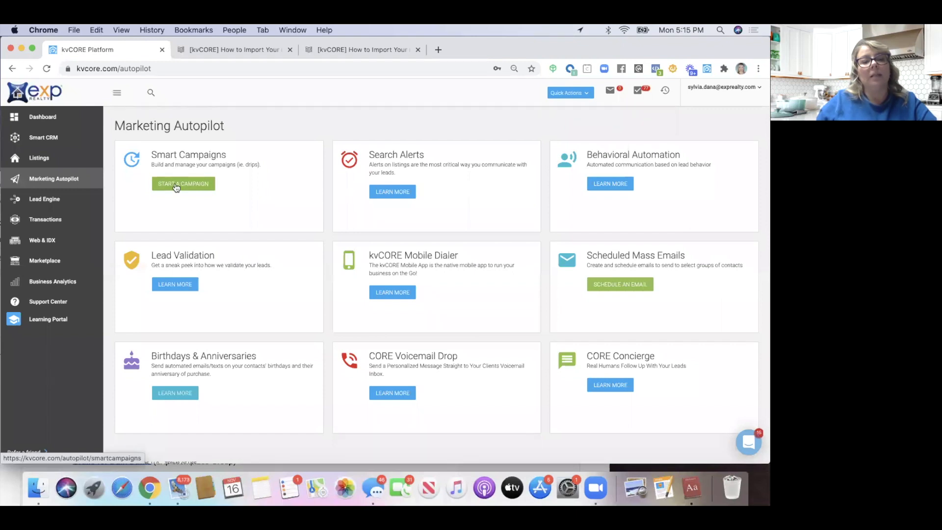
left_click(176, 186)
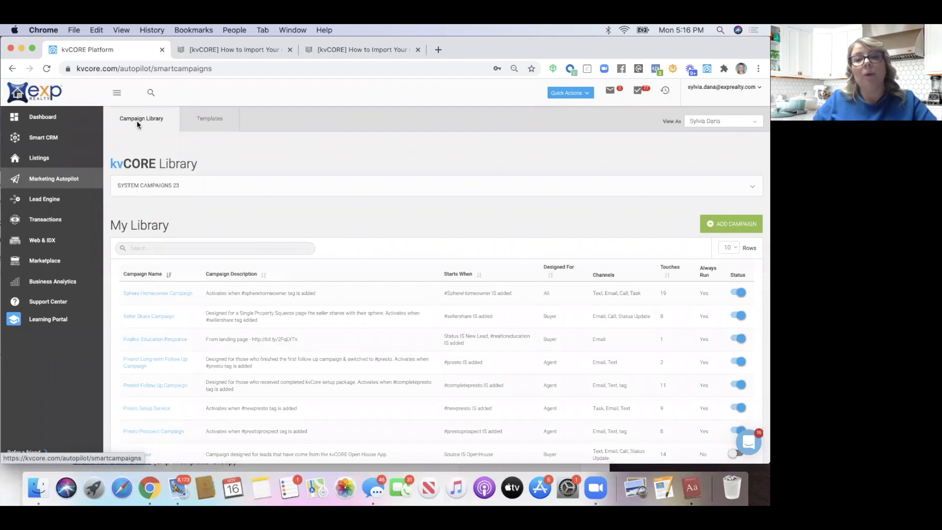
left_click(207, 121)
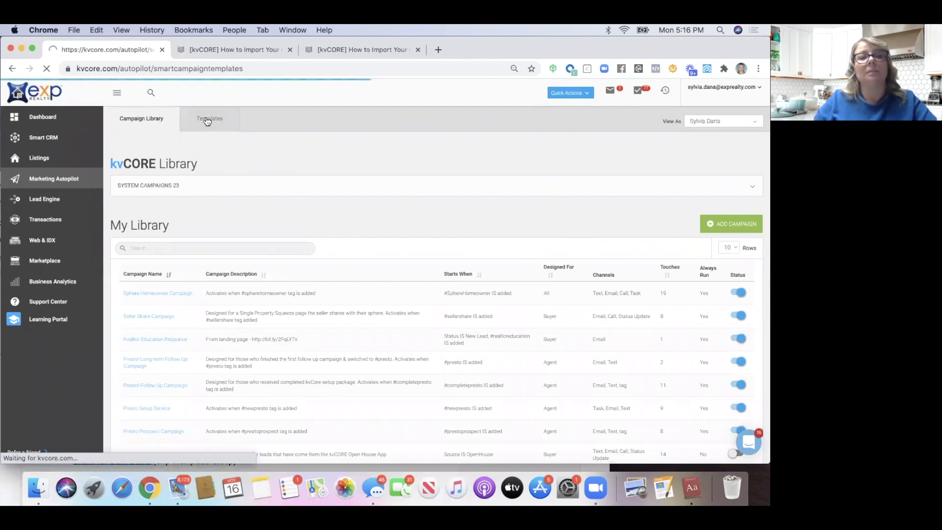
Search the email templates for 'holiday' and scroll through the 16 matching templates
scroll(135, 218, "down", 1)
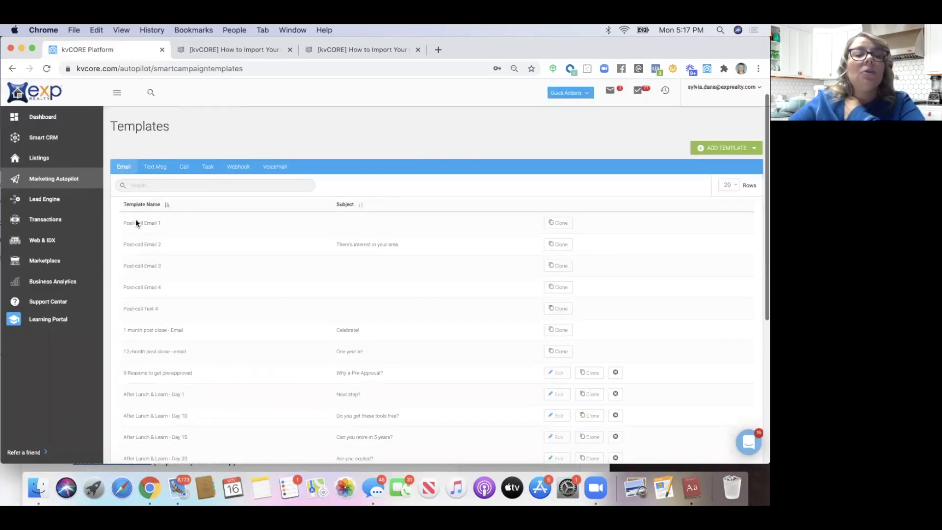
scroll(135, 219, "up", 2)
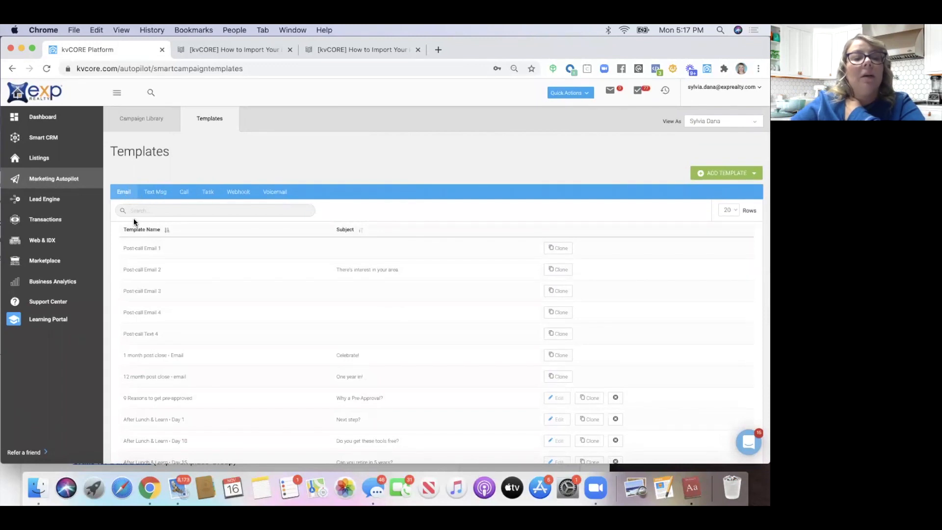
scroll(133, 218, "down", 3)
scroll(137, 211, "up", 4)
scroll(140, 207, "down", 1)
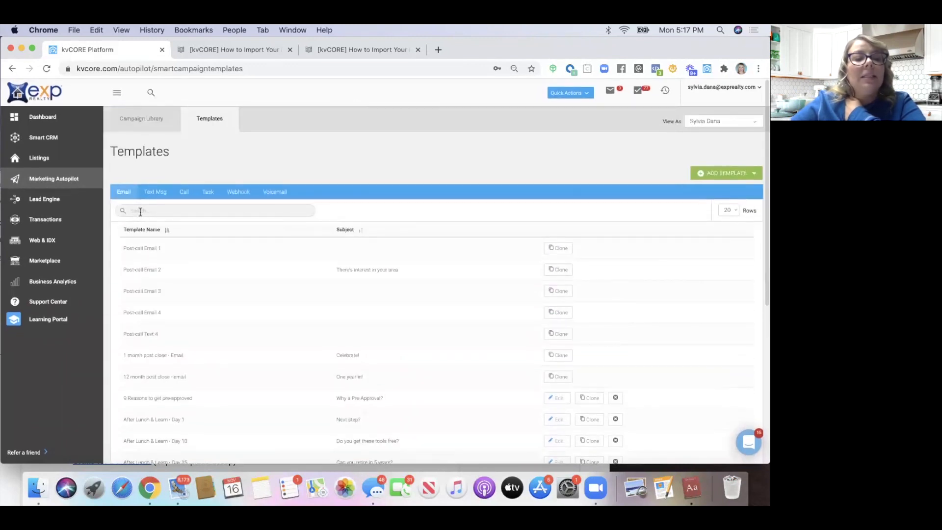
left_click(141, 210)
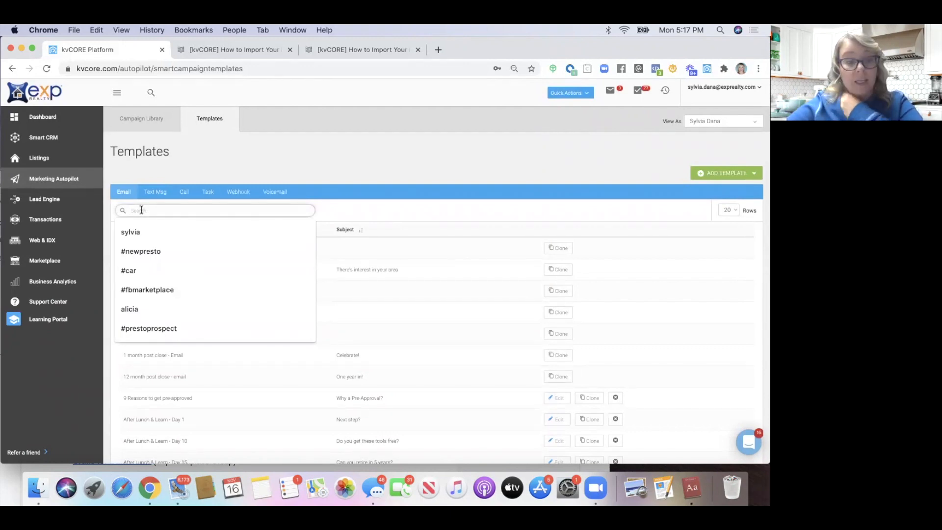
type("holiday")
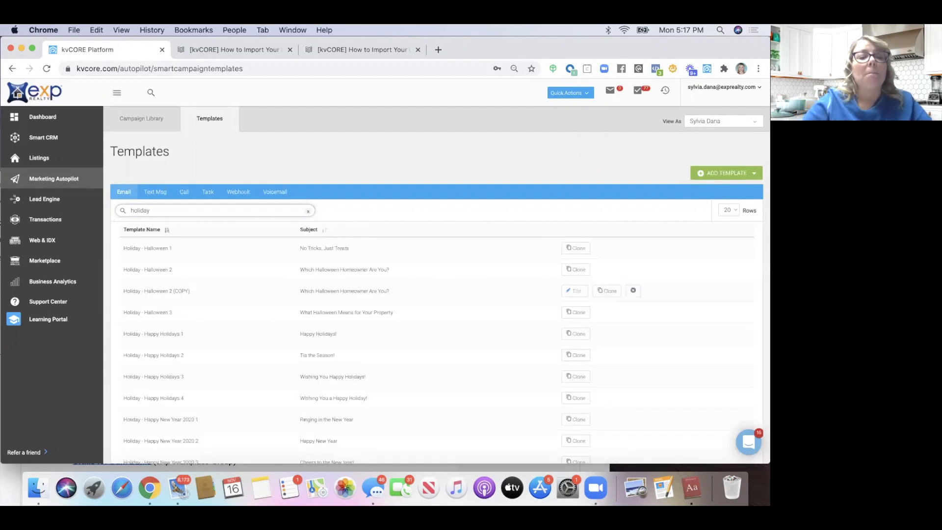
scroll(183, 276, "down", 5)
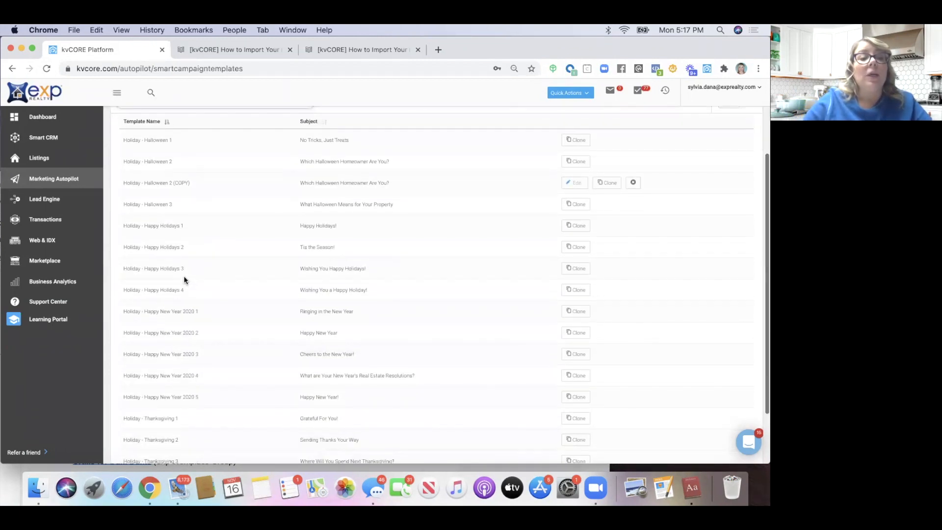
scroll(168, 246, "down", 1)
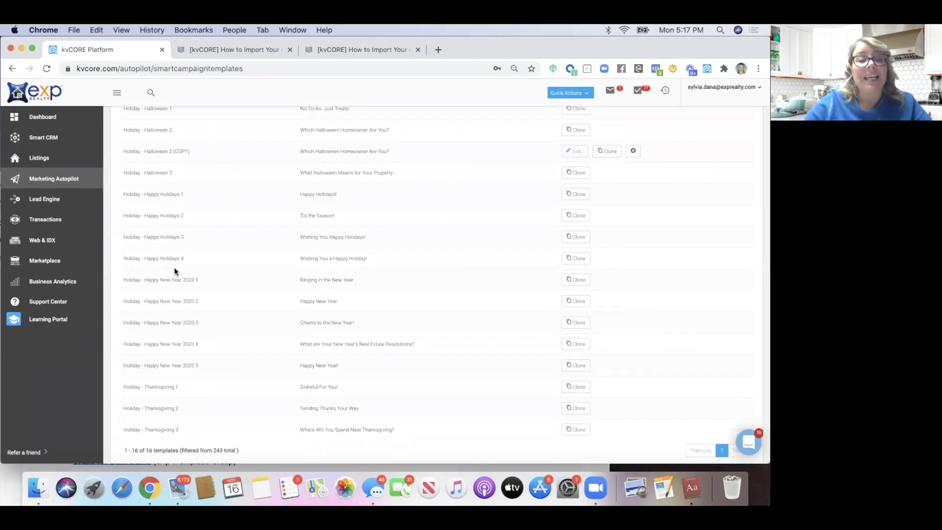
scroll(175, 270, "down", 2)
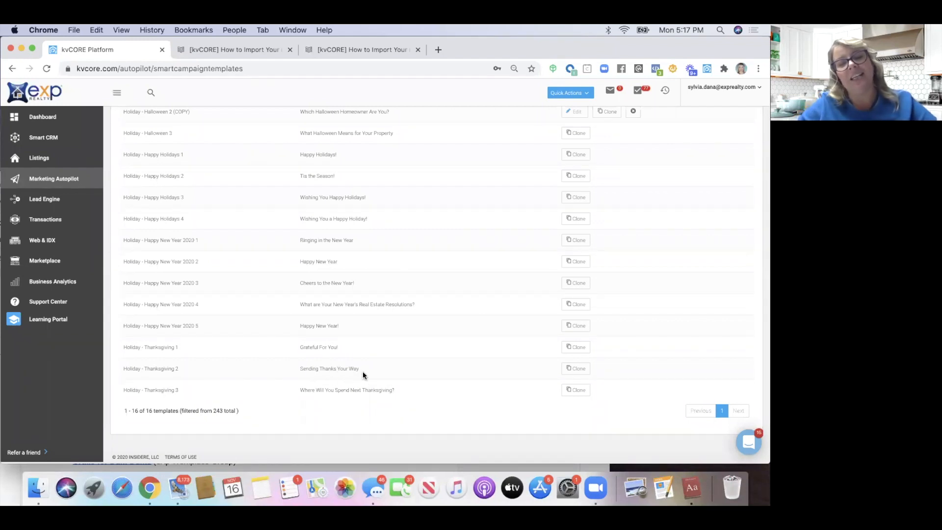
left_click(575, 391)
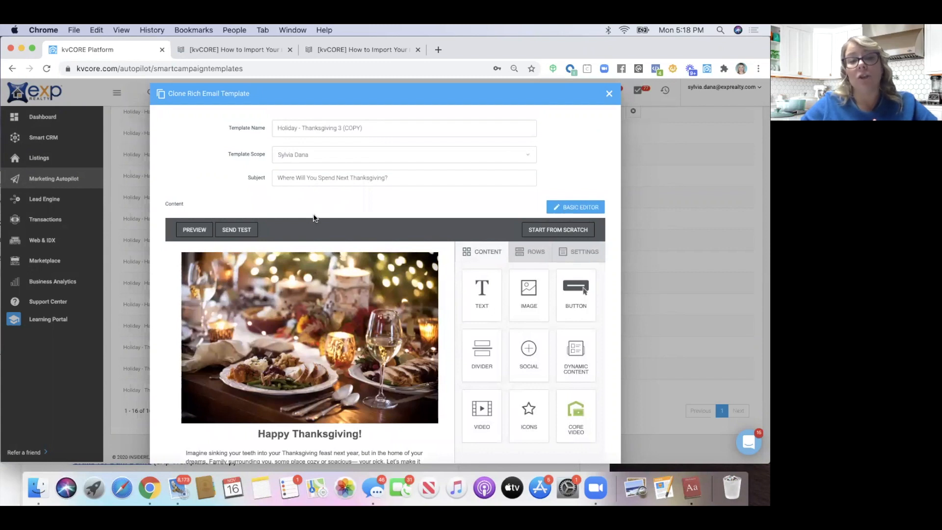
scroll(313, 216, "down", 5)
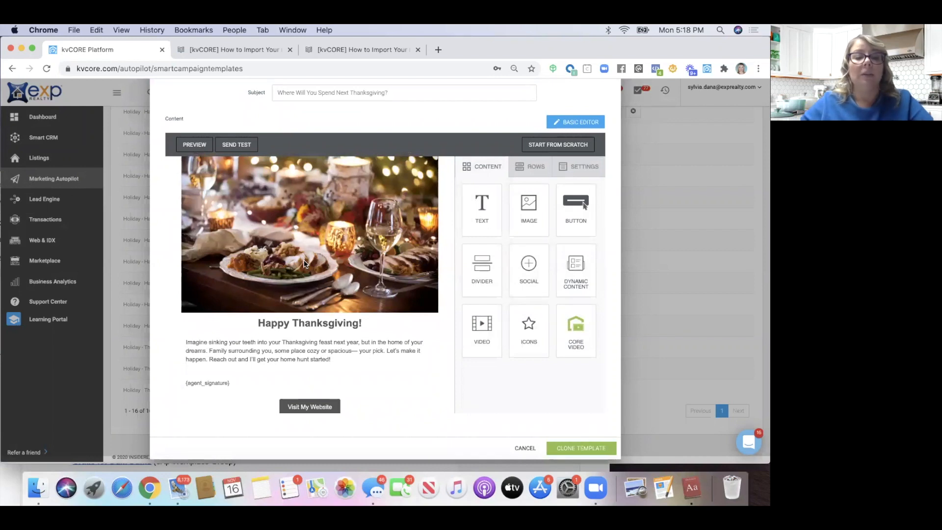
scroll(304, 264, "down", 1)
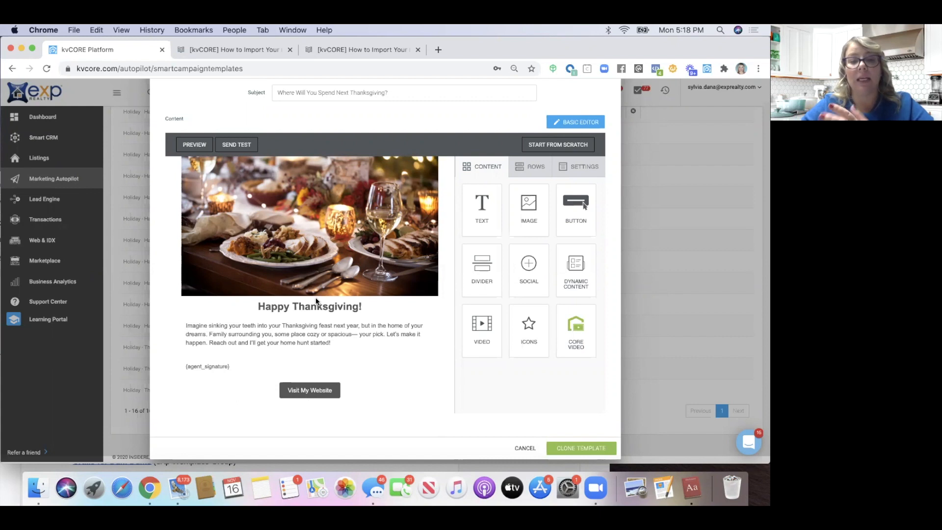
scroll(316, 300, "up", 2)
scroll(315, 300, "up", 4)
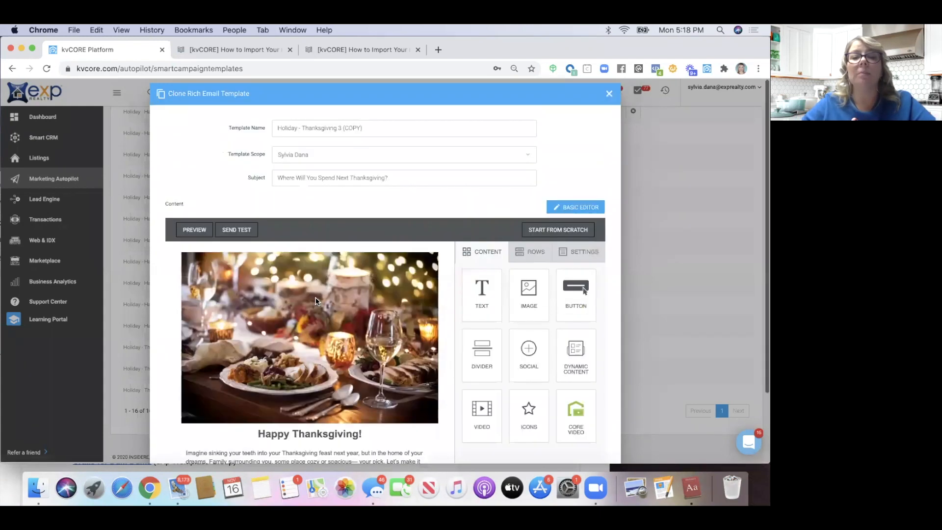
left_click(608, 95)
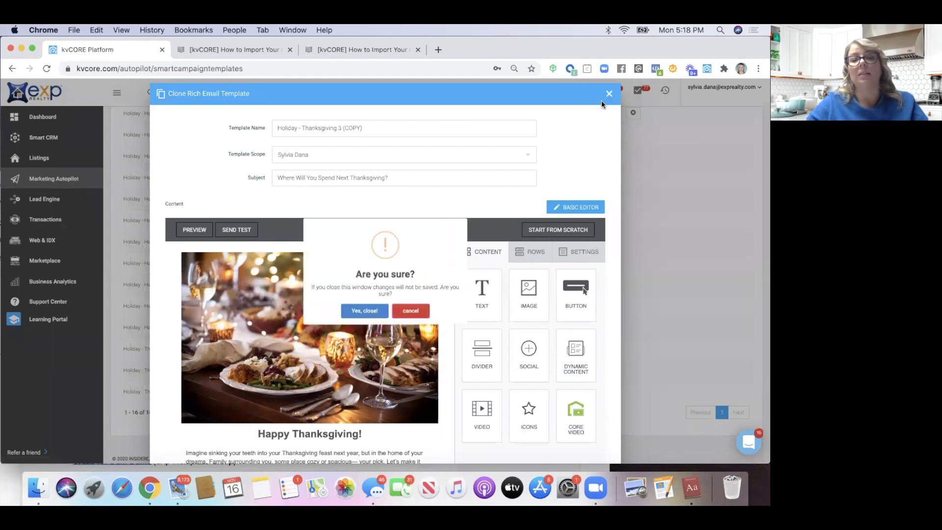
left_click(372, 328)
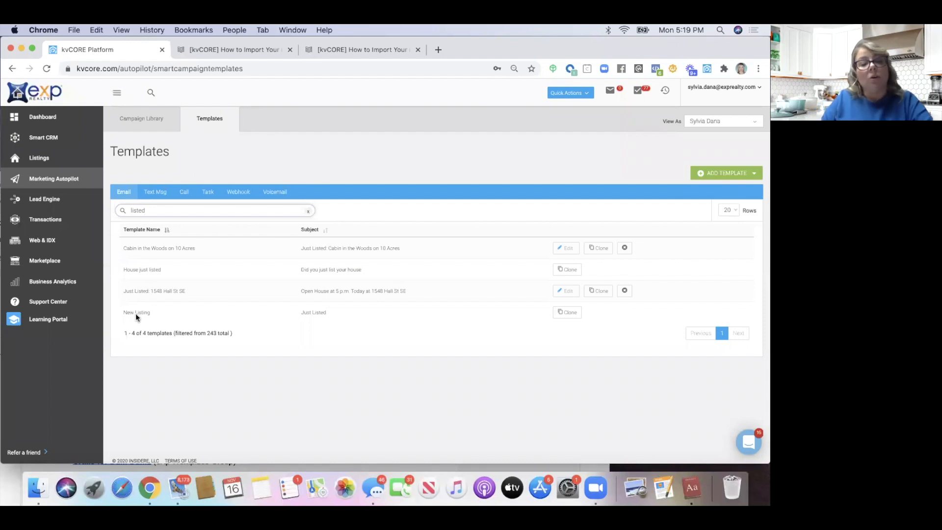
Clone the New Listing template and scroll through its JUST LISTED layout in the rich editor
left_click(567, 313)
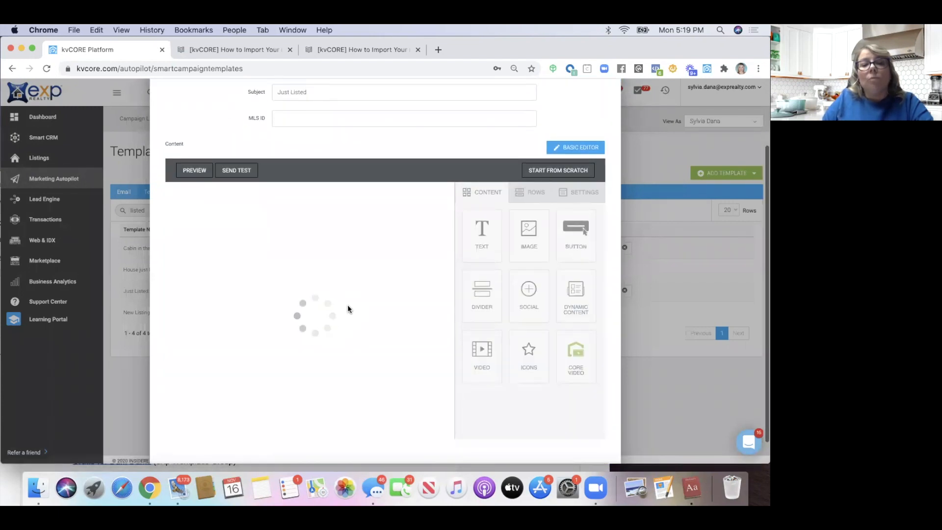
scroll(347, 305, "down", 2)
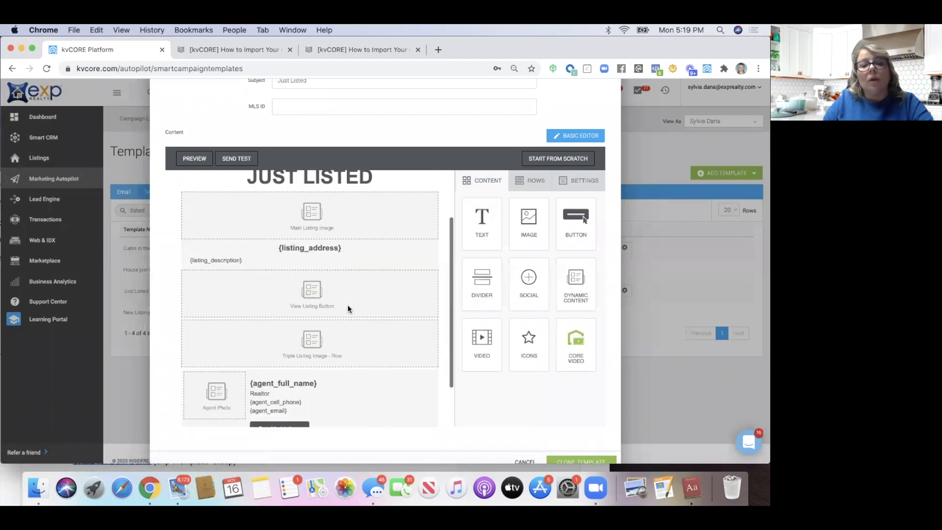
scroll(348, 305, "up", 2)
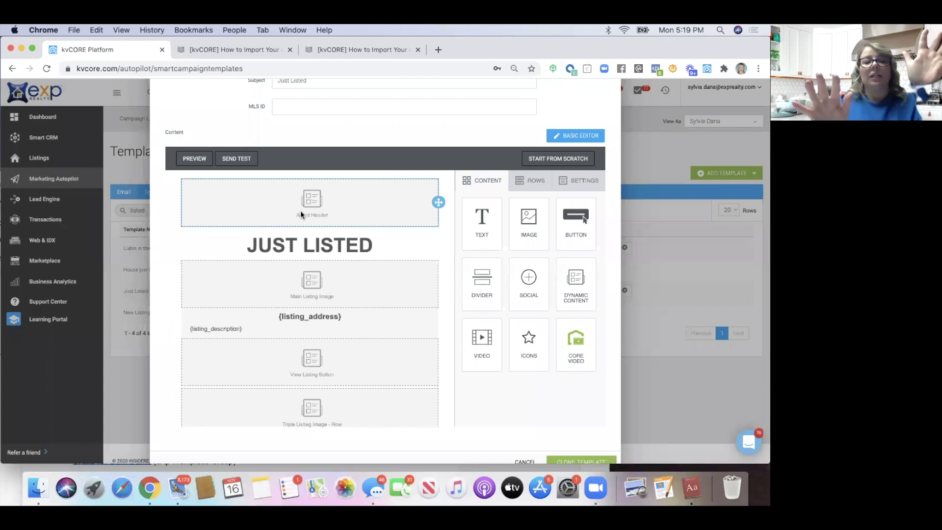
scroll(289, 204, "up", 4)
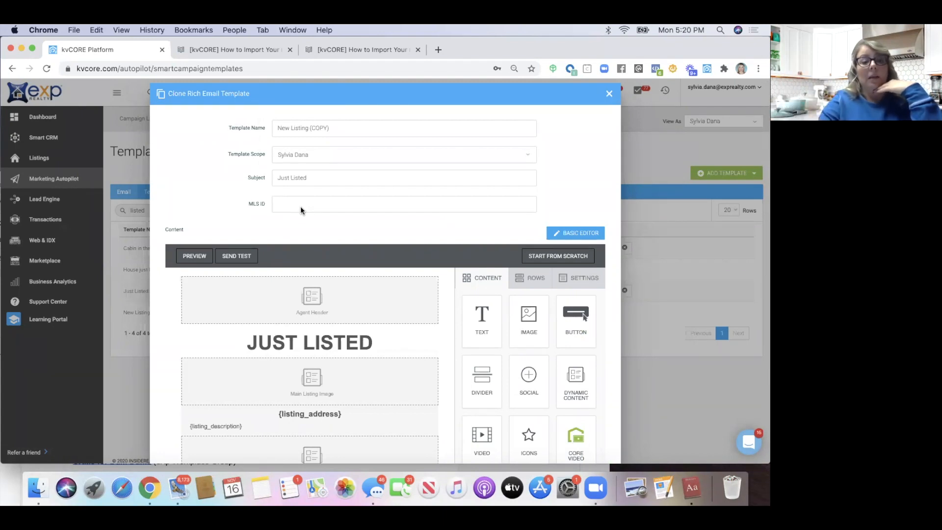
scroll(300, 206, "down", 5)
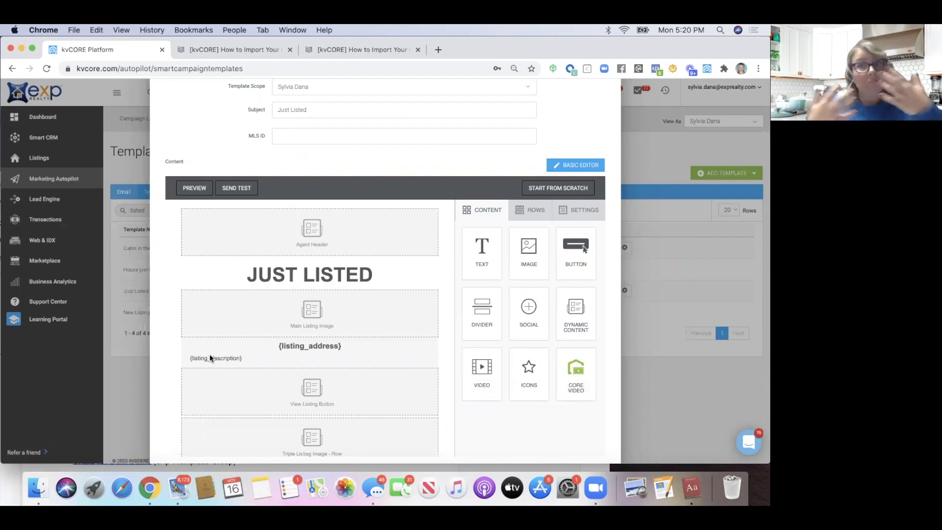
scroll(210, 358, "down", 2)
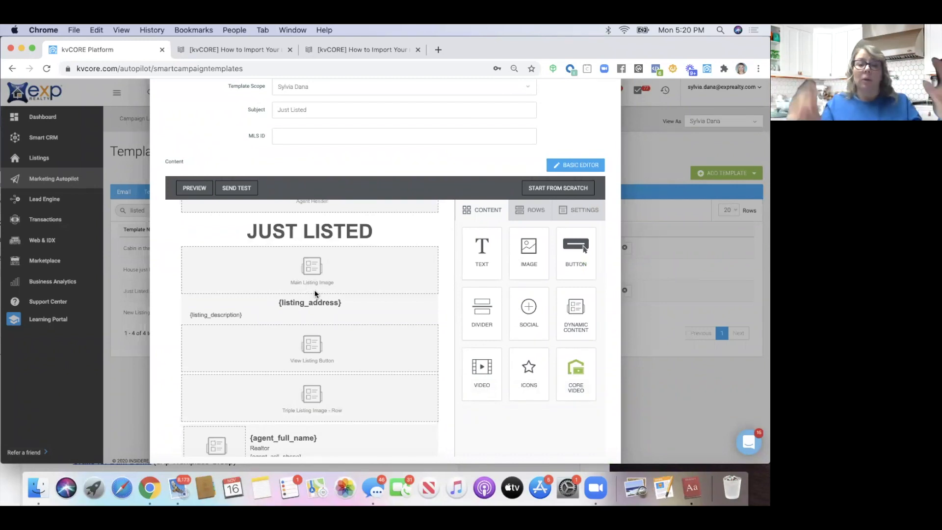
scroll(309, 297, "down", 4)
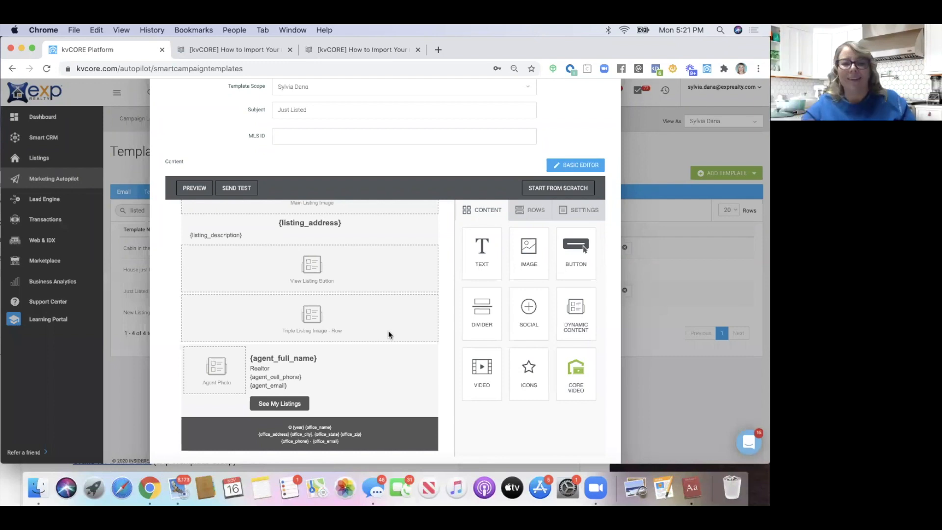
Select the {office_state} merge field in the Just Listed footer, then close the clone
scroll(388, 333, "up", 3)
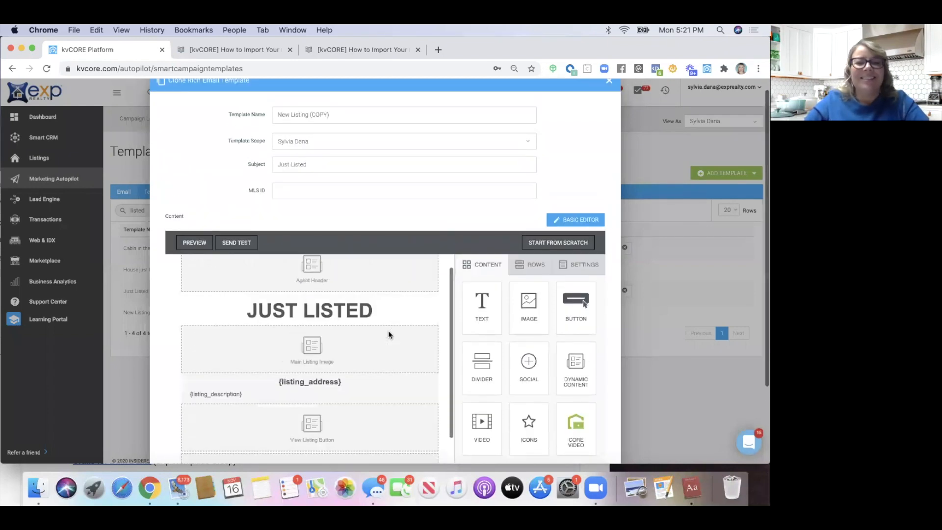
scroll(387, 332, "down", 5)
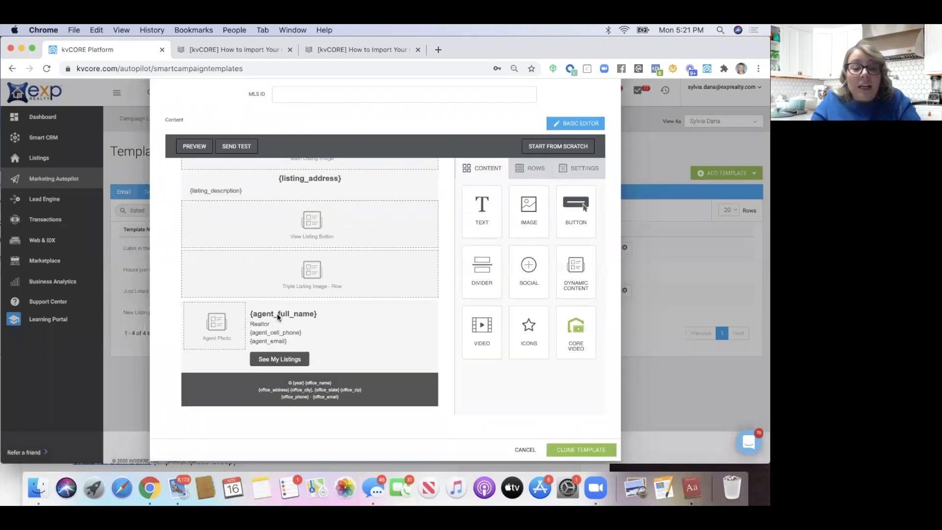
left_click(294, 382)
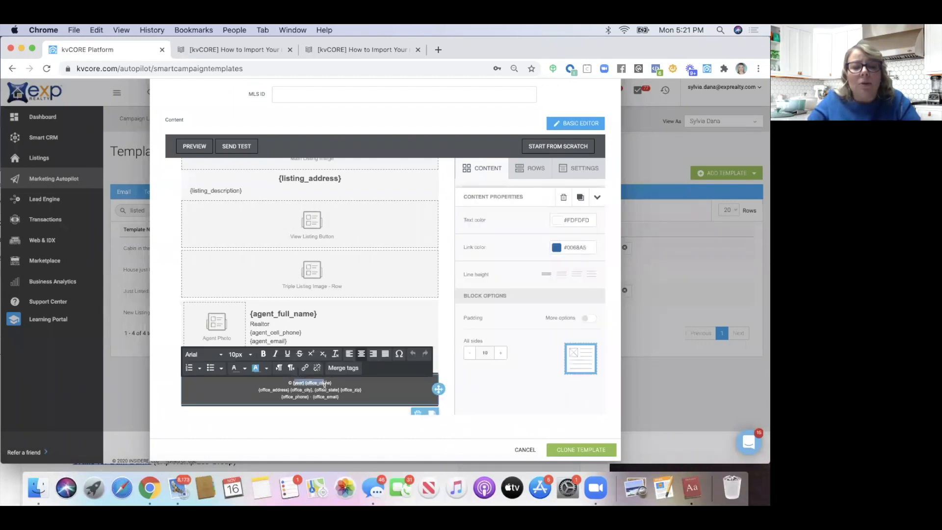
left_click_drag(315, 390, 256, 390)
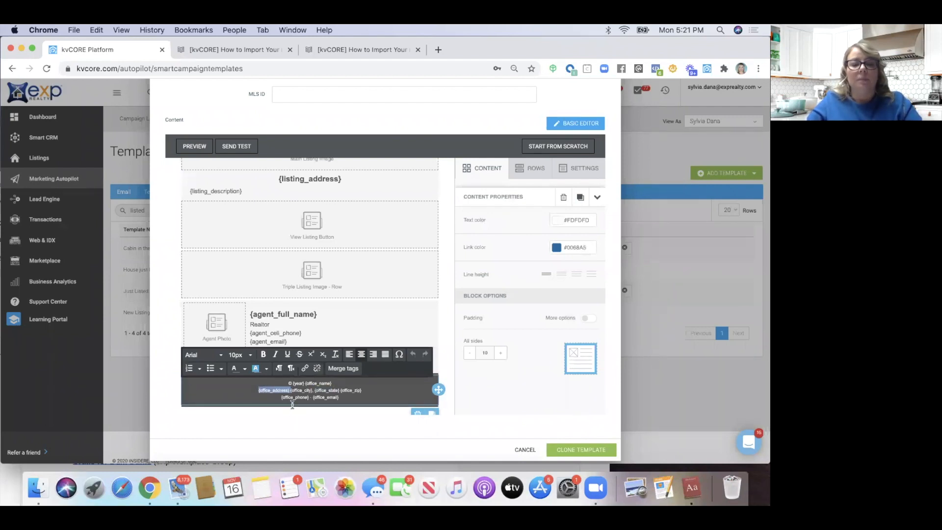
scroll(377, 334, "up", 5)
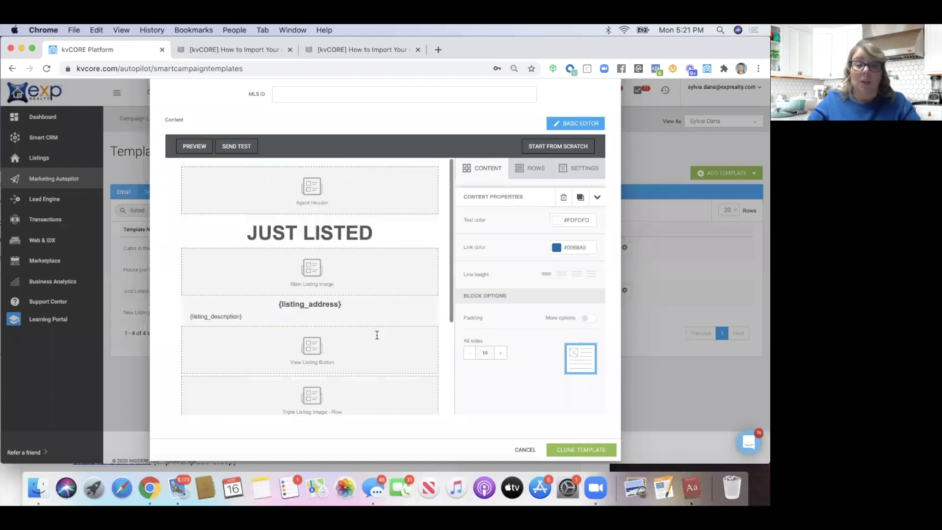
scroll(376, 335, "up", 5)
left_click(608, 93)
Search templates for 'open house', clone Open House Announcer and try editing its 05. 10. 19 date
type("oip")
type("en house")
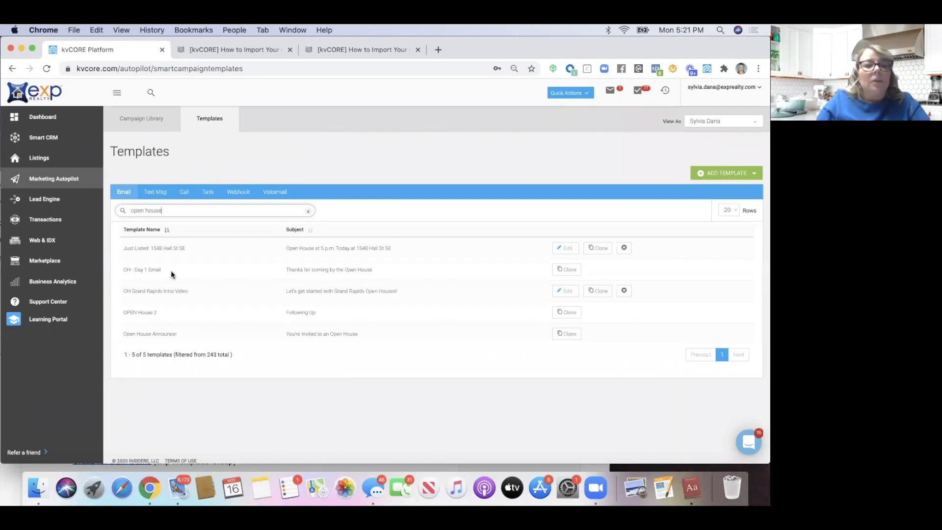
left_click(572, 335)
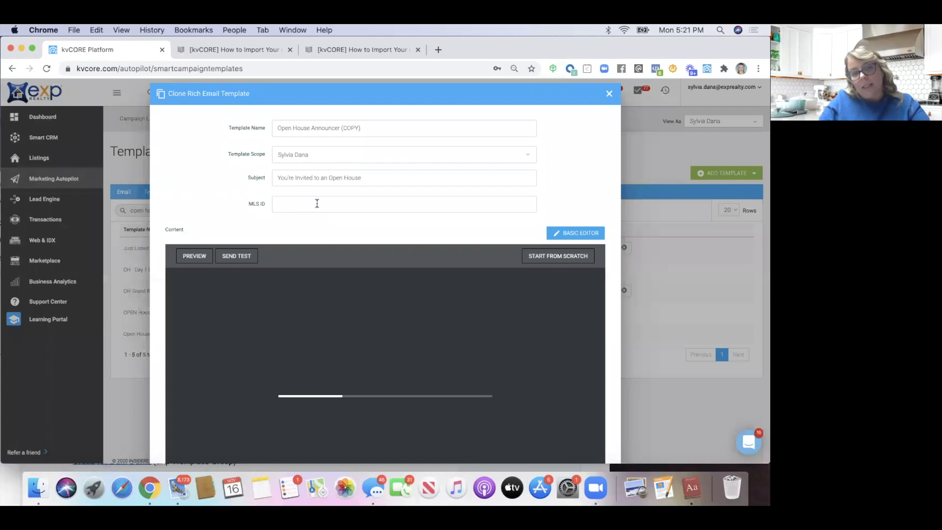
scroll(211, 190, "down", 5)
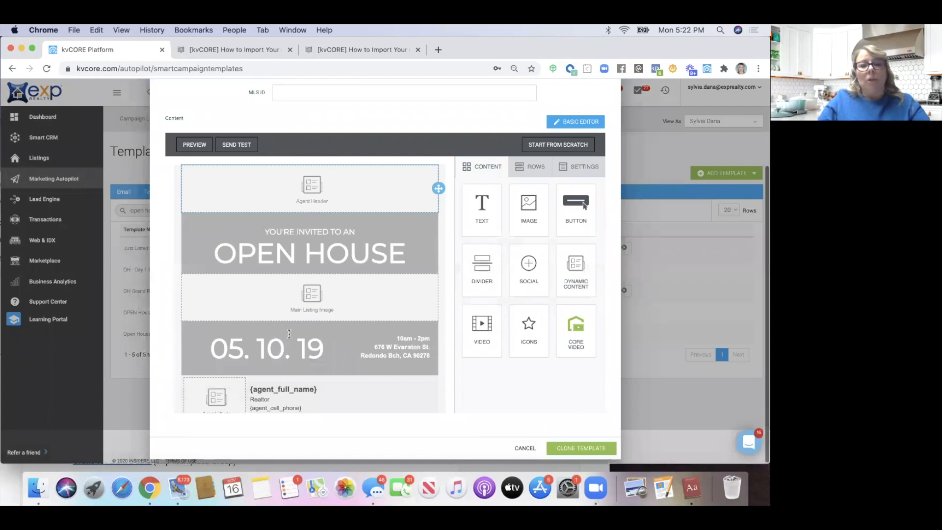
left_click(244, 348)
scroll(344, 329, "down", 1)
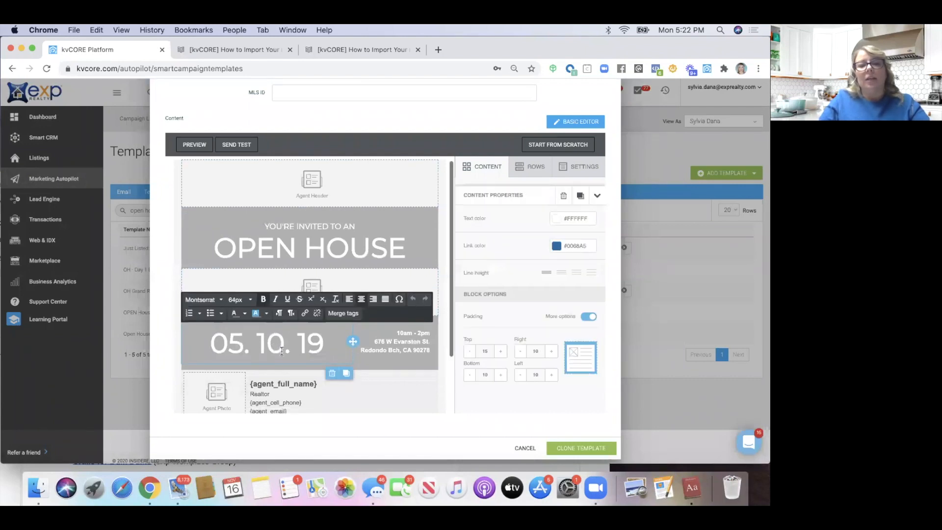
scroll(363, 328, "down", 5)
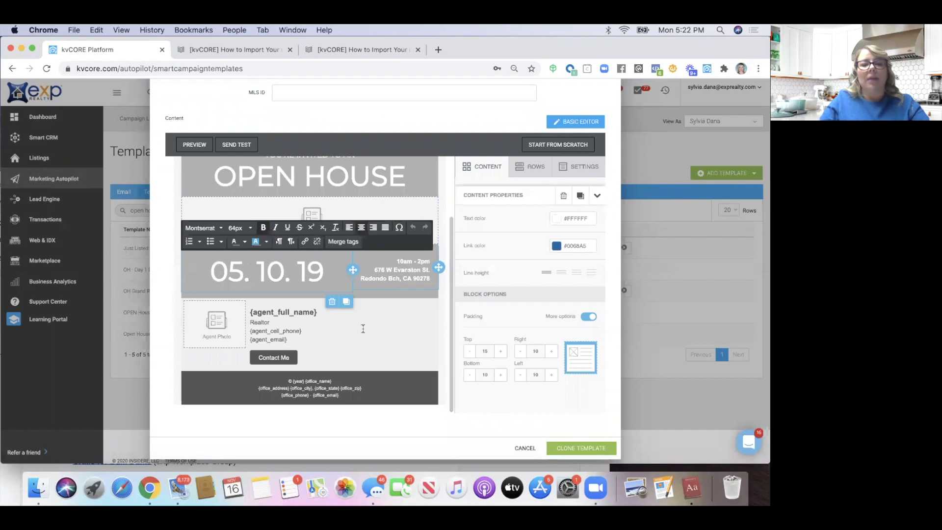
scroll(238, 281, "up", 5)
left_click(171, 283)
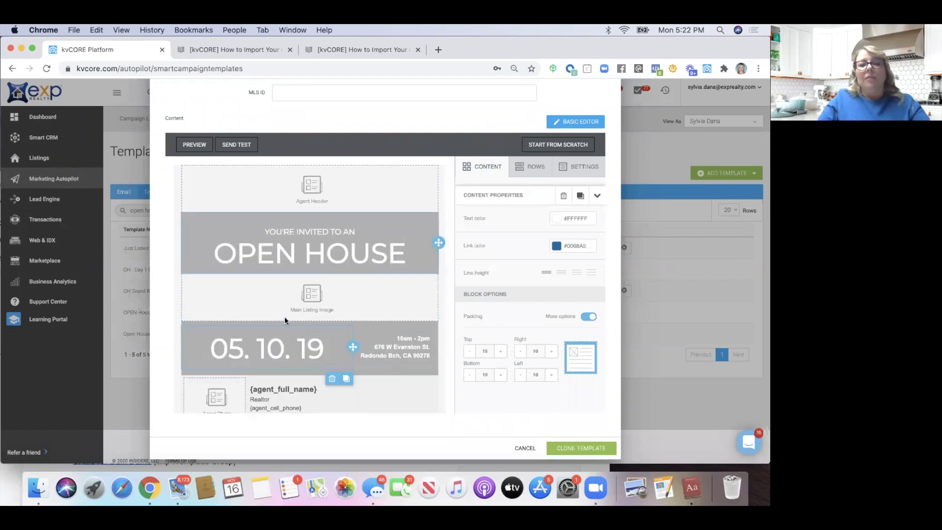
Add a one-column row with a text block below Main Listing Image, then close without saving
left_click(482, 173)
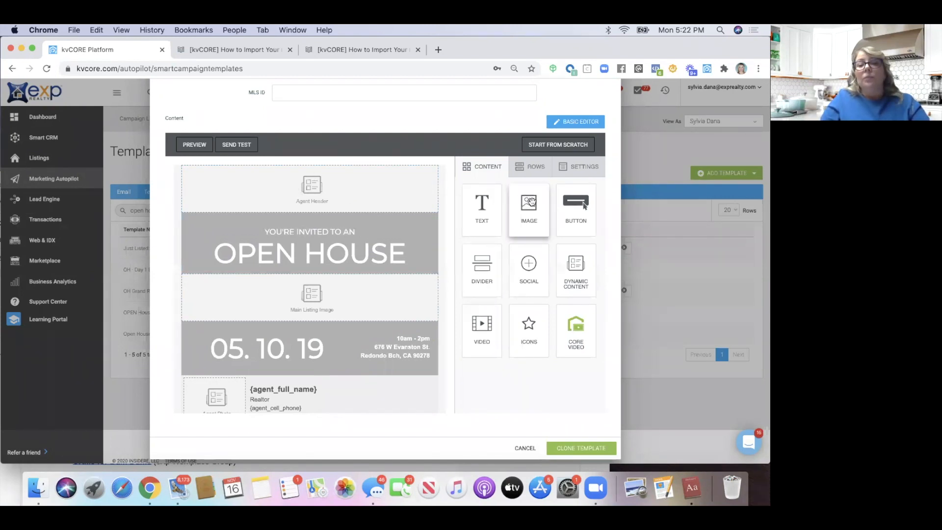
left_click(529, 167)
left_click_drag(463, 212, 314, 319)
left_click(482, 167)
left_click_drag(481, 205, 274, 330)
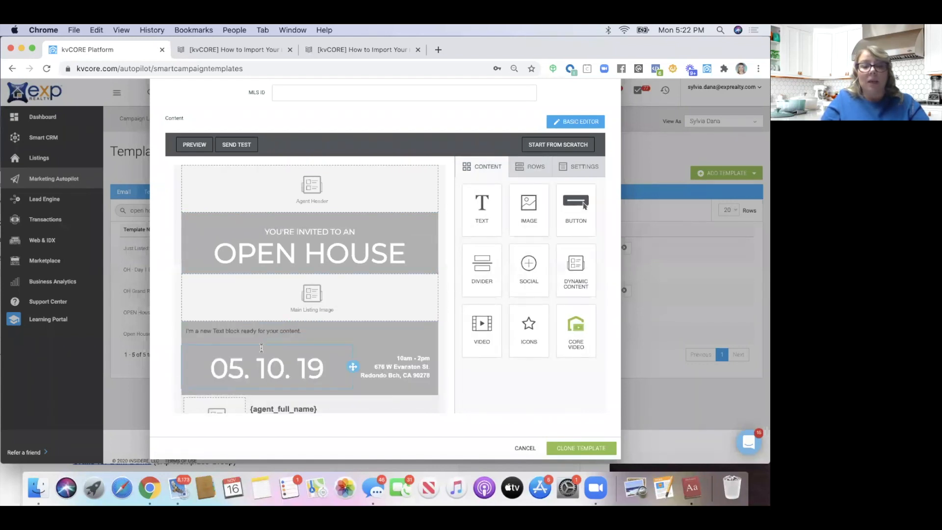
left_click(294, 331)
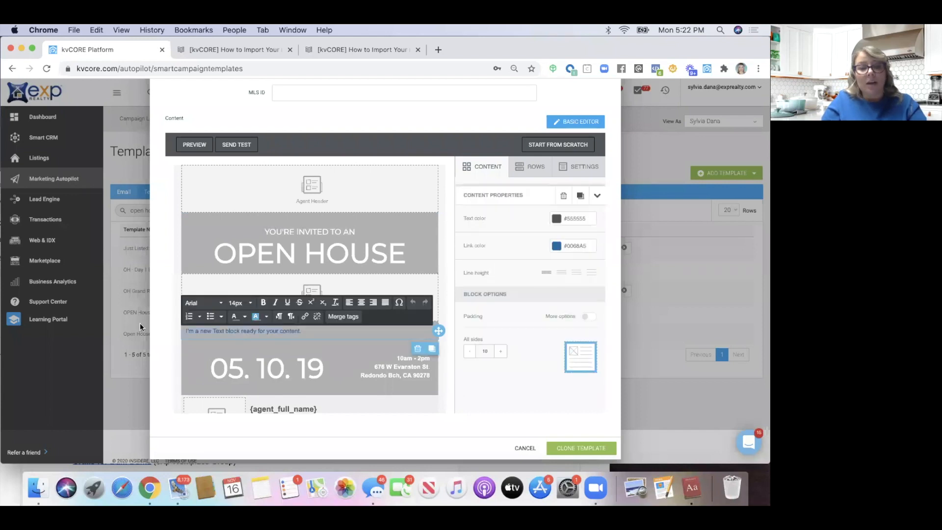
scroll(140, 323, "up", 5)
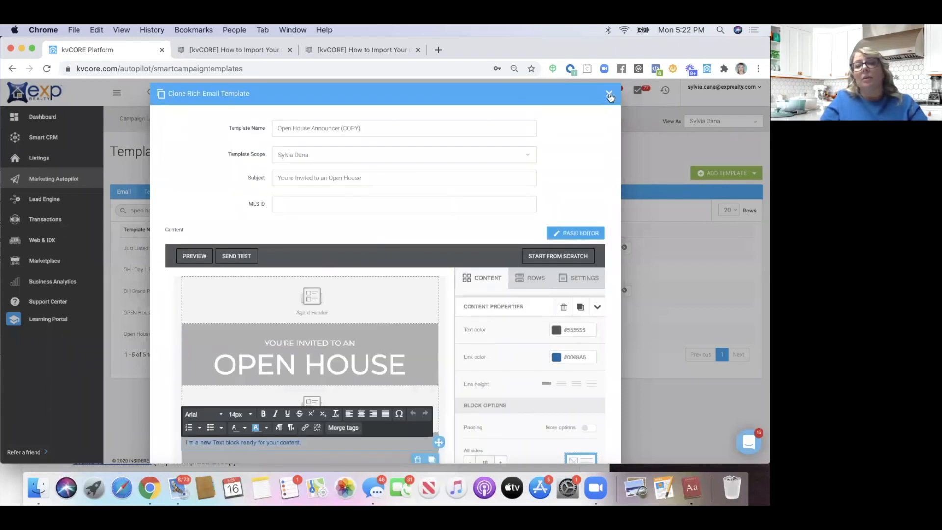
left_click(610, 96)
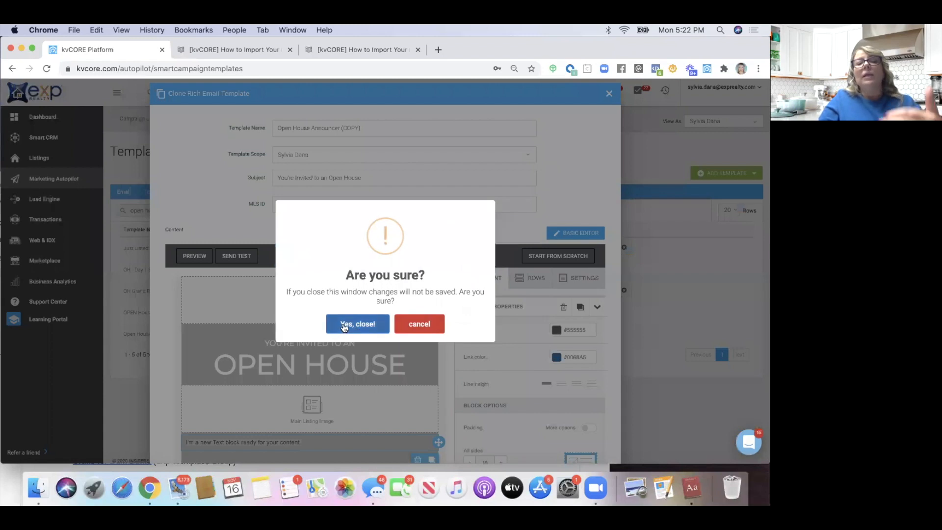
left_click(345, 323)
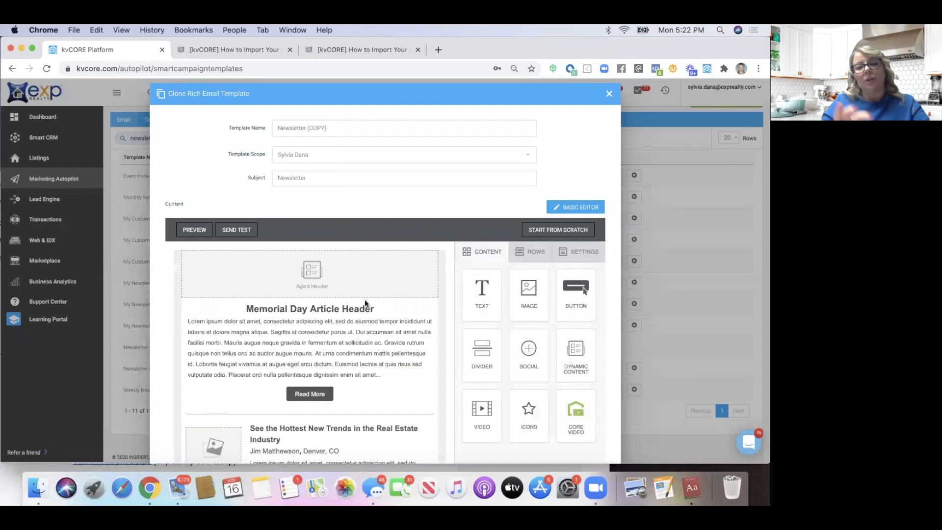
In the Newsletter copy, add a one-column row below Read More and drop an image block into it
scroll(365, 299, "down", 1)
scroll(364, 299, "up", 1)
scroll(307, 284, "down", 3)
scroll(308, 284, "up", 3)
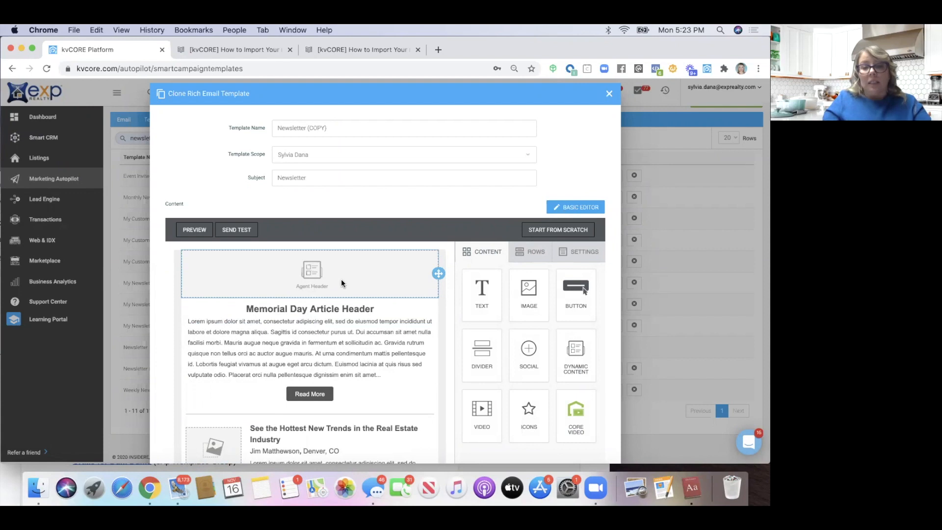
scroll(373, 282, "down", 1)
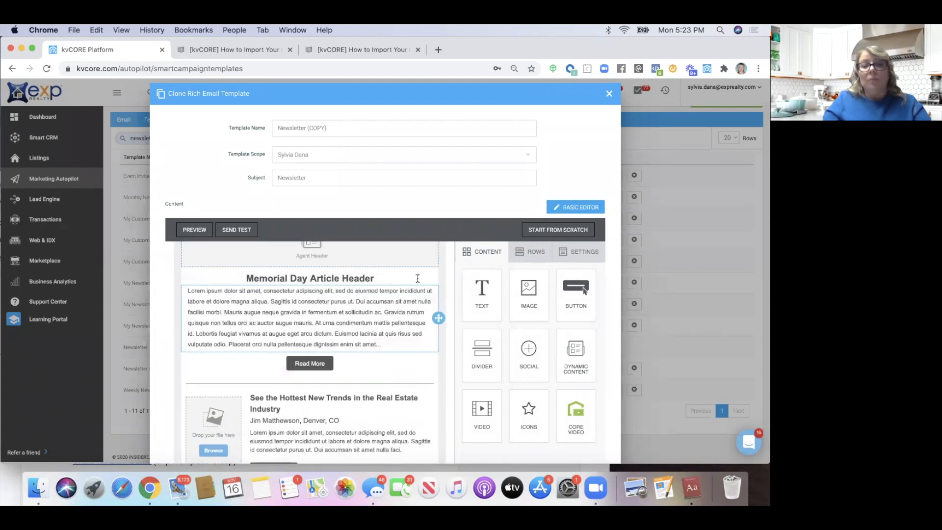
left_click(530, 252)
left_click_drag(526, 282, 322, 279)
left_click_drag(318, 294, 267, 347)
scroll(266, 346, "down", 4)
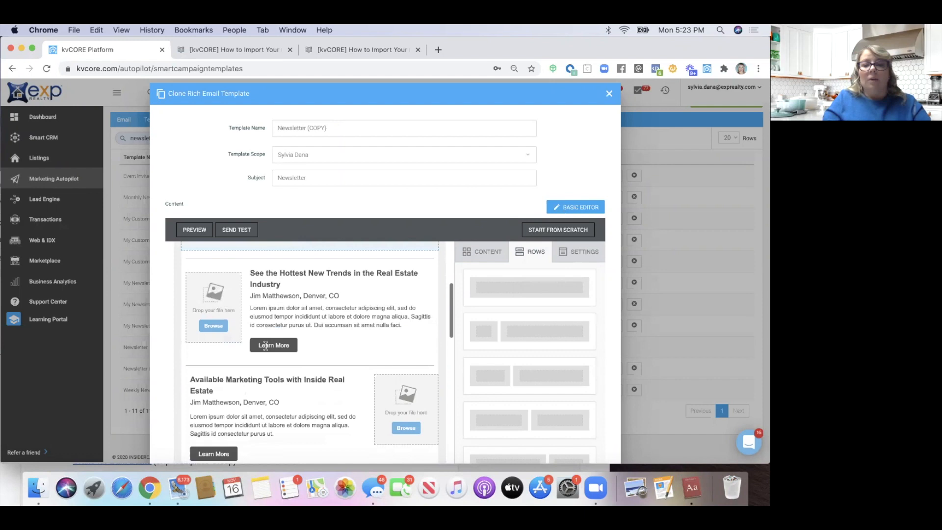
scroll(267, 344, "up", 1)
left_click(484, 256)
left_click_drag(528, 289, 308, 339)
Look over the Memorial Day article body and header, then close the newsletter copy without saving
scroll(308, 338, "up", 2)
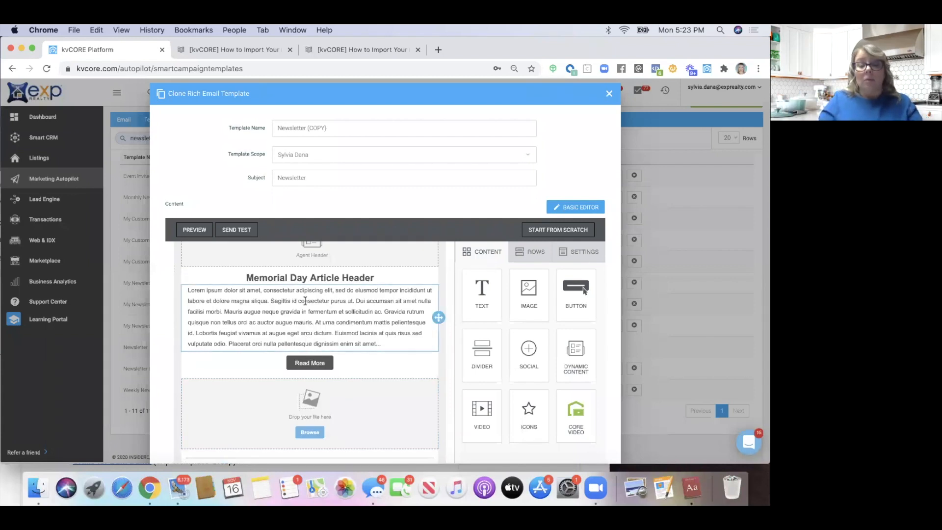
scroll(275, 304, "up", 1)
left_click(263, 343)
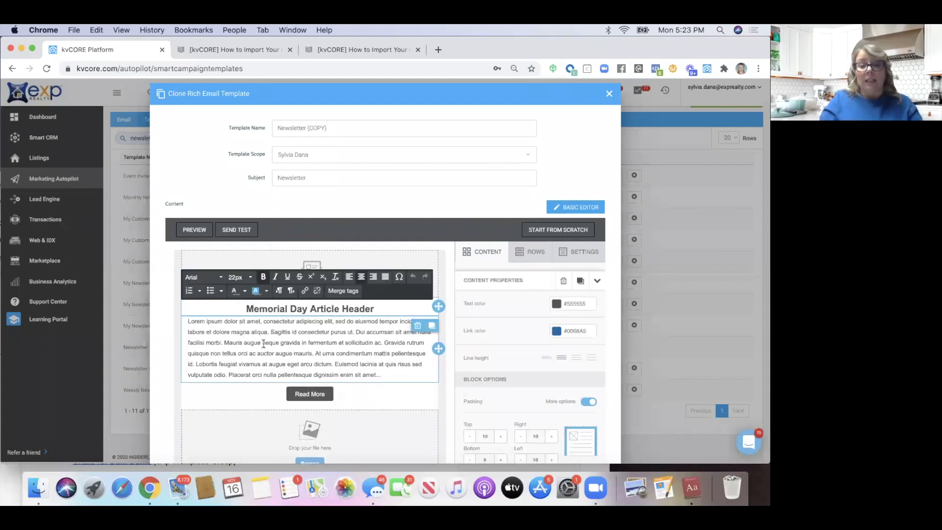
scroll(255, 348, "down", 5)
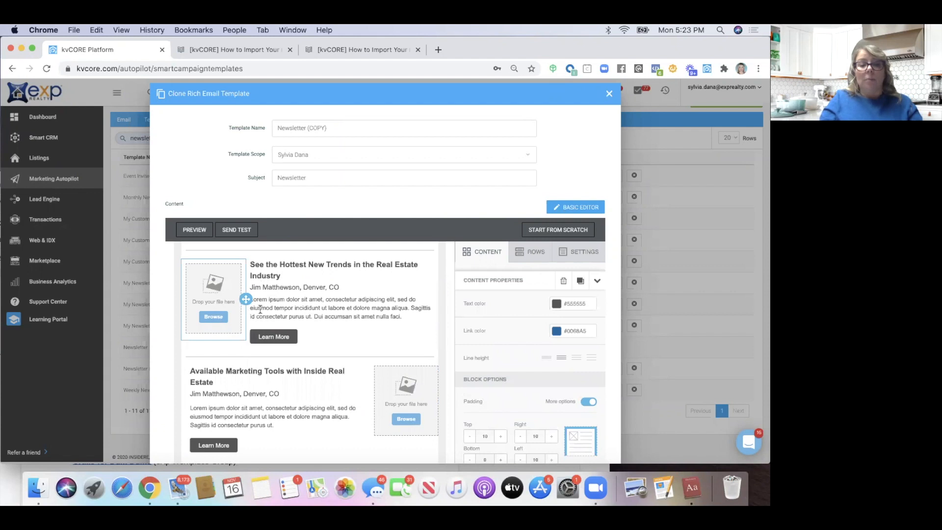
scroll(260, 309, "down", 1)
scroll(260, 309, "down", 3)
scroll(260, 309, "up", 4)
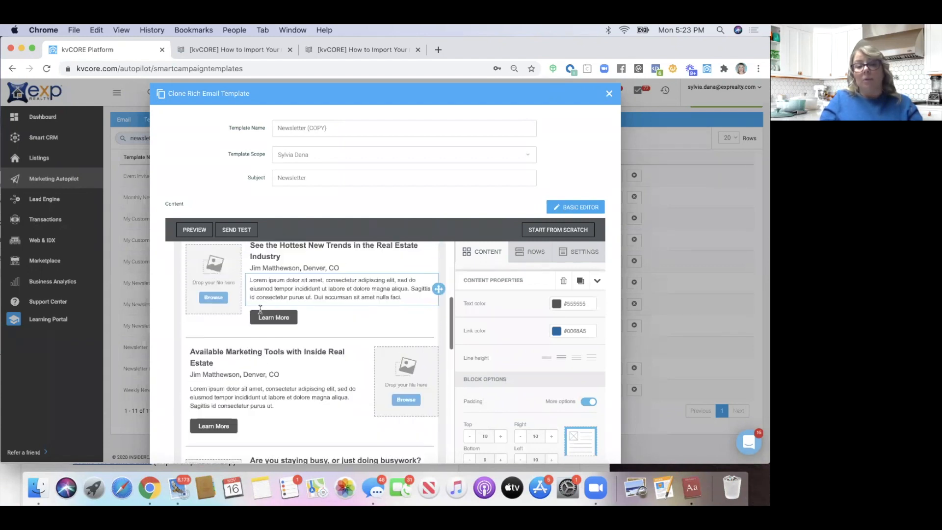
scroll(260, 310, "down", 15)
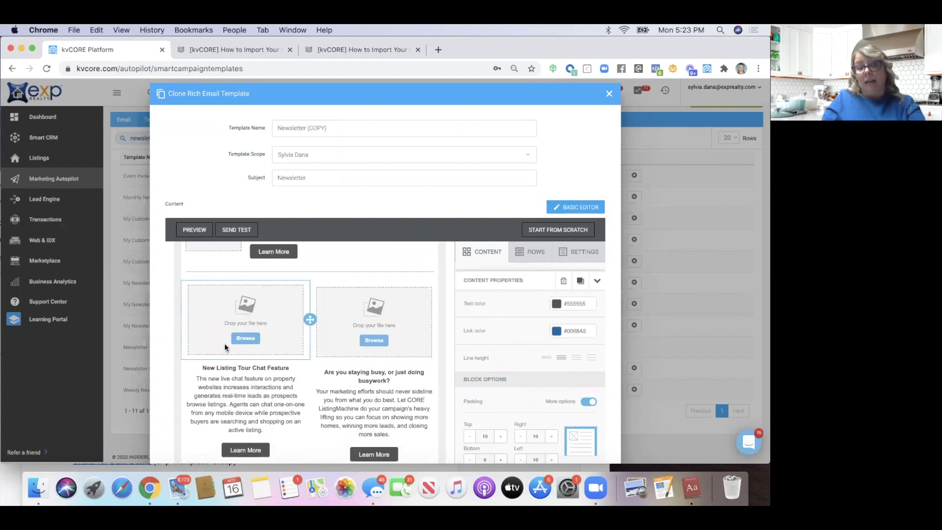
scroll(225, 345, "down", 3)
scroll(225, 344, "down", 10)
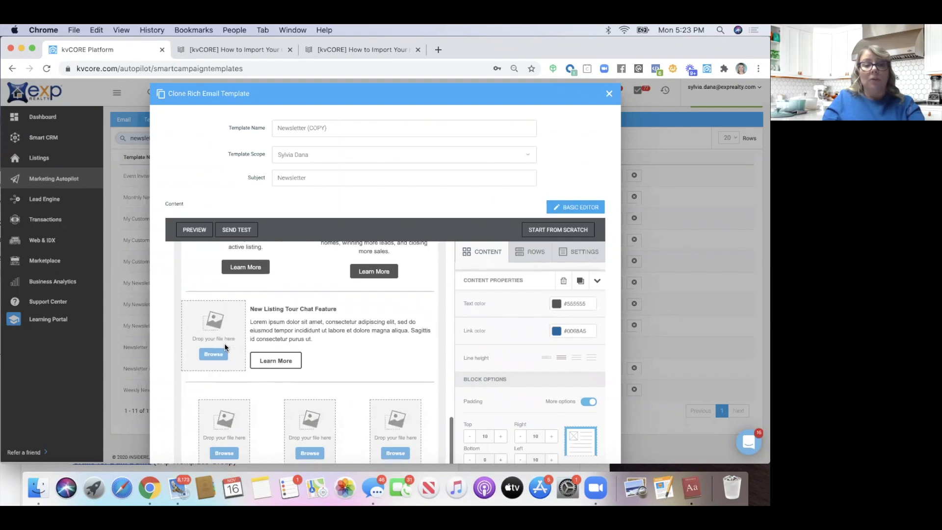
scroll(224, 343, "down", 7)
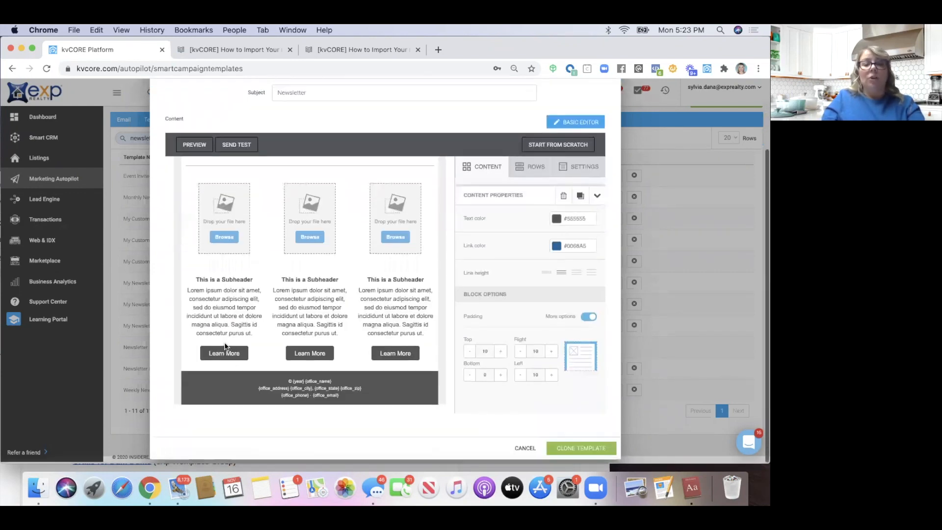
scroll(309, 311, "up", 8)
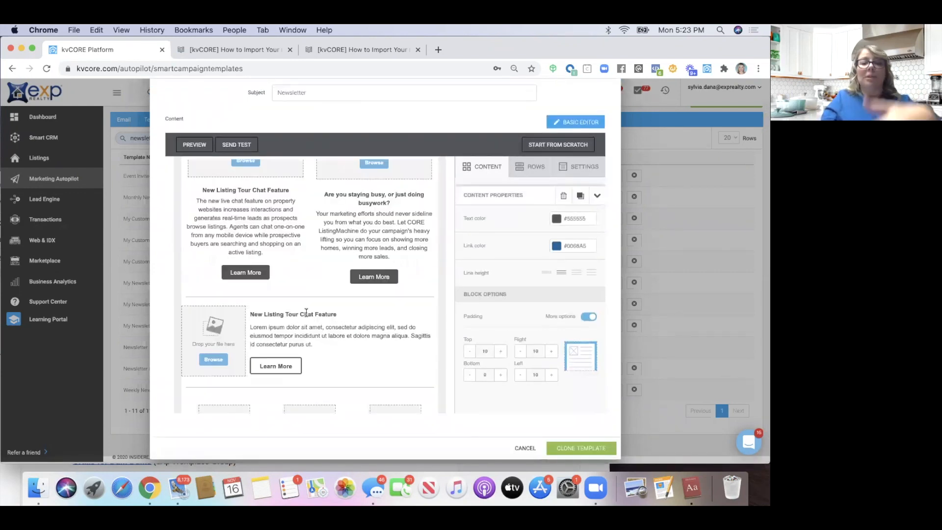
scroll(306, 312, "up", 10)
left_click(306, 312)
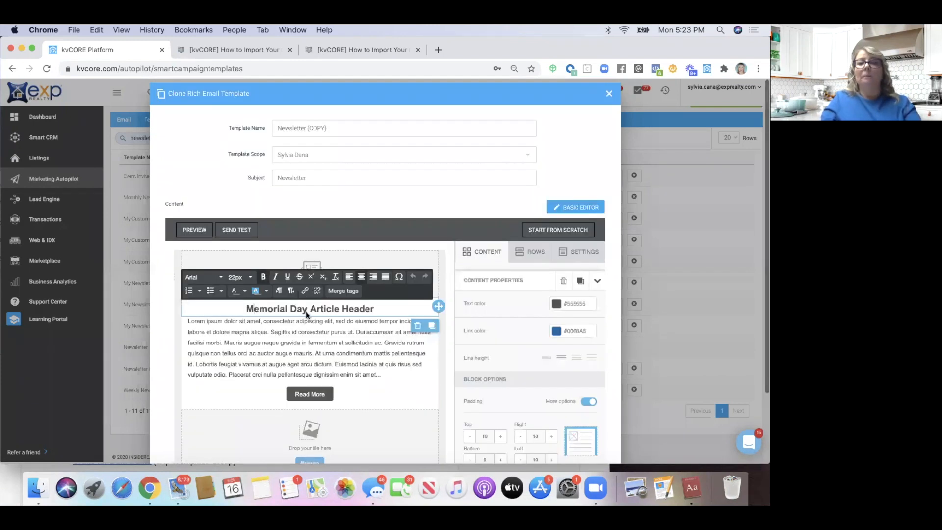
left_click(608, 94)
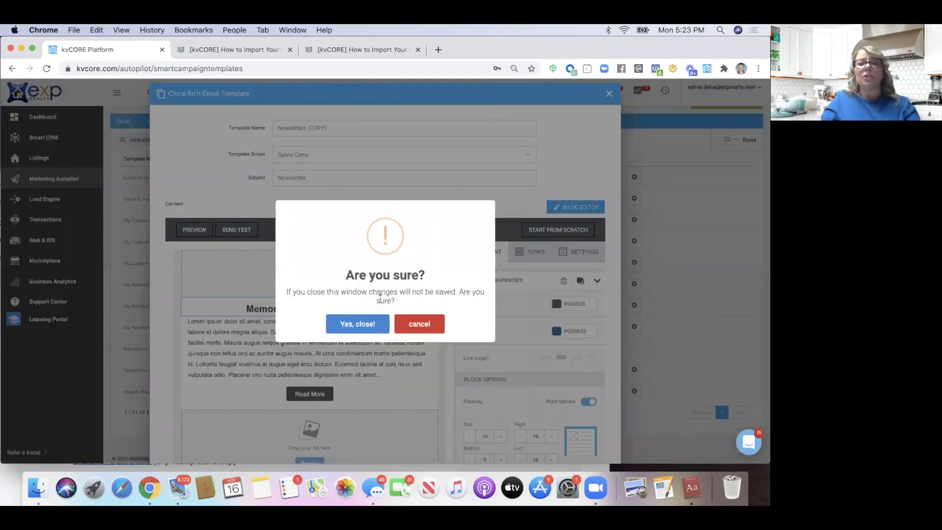
left_click(359, 325)
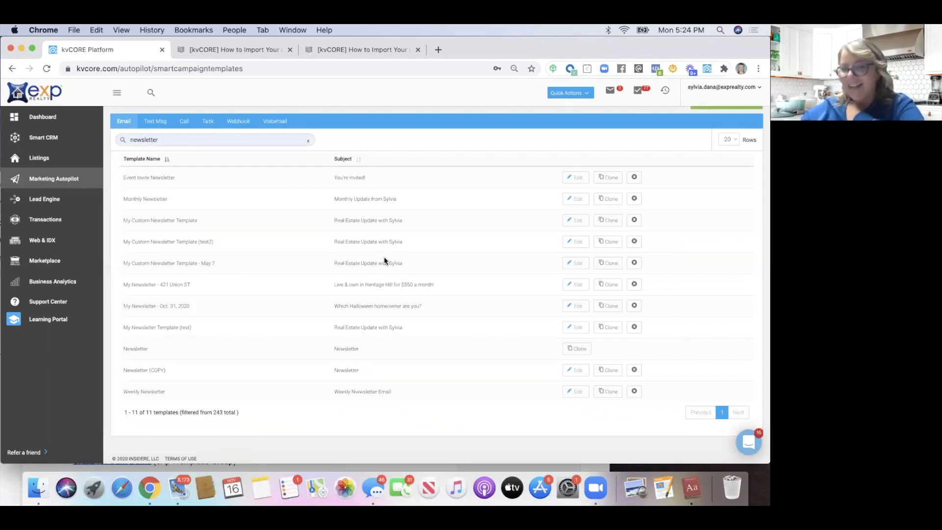
Clear 'newsletter' from the template Search box so all 243 templates list again
scroll(384, 256, "up", 3)
left_click(308, 211)
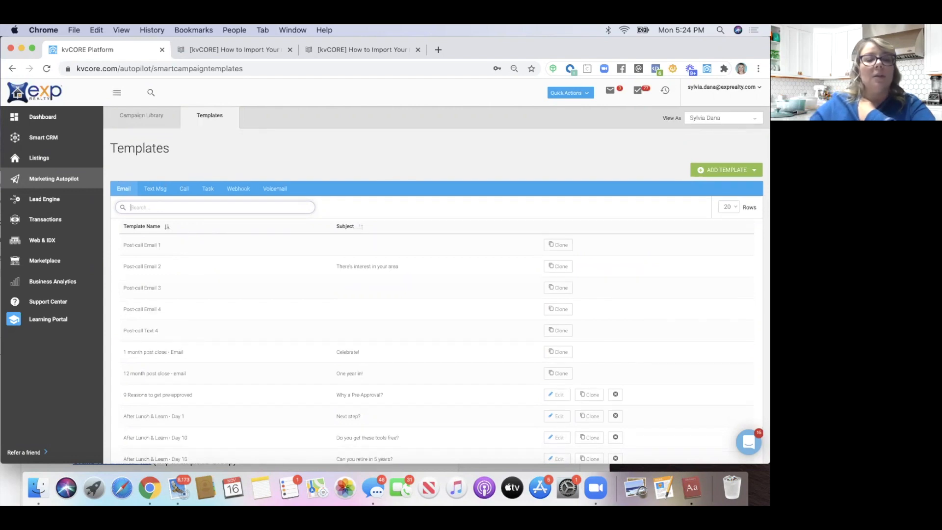
scroll(436, 284, "down", 3)
scroll(436, 285, "up", 2)
type("hol")
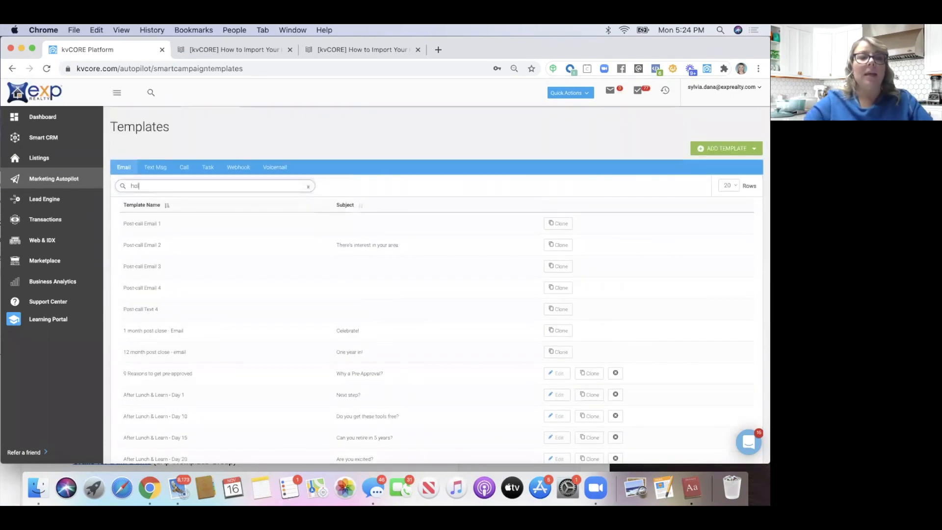
type("iday")
scroll(300, 369, "down", 5)
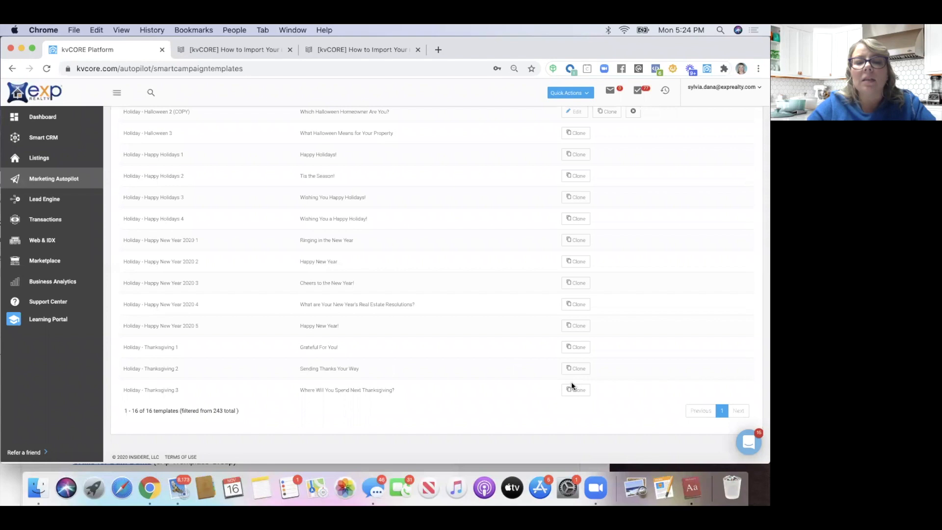
left_click(576, 368)
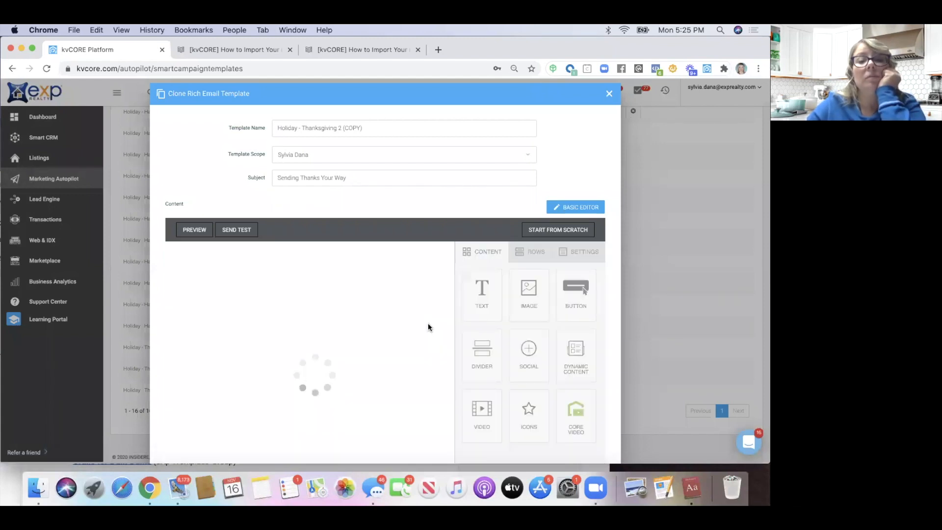
scroll(429, 324, "down", 3)
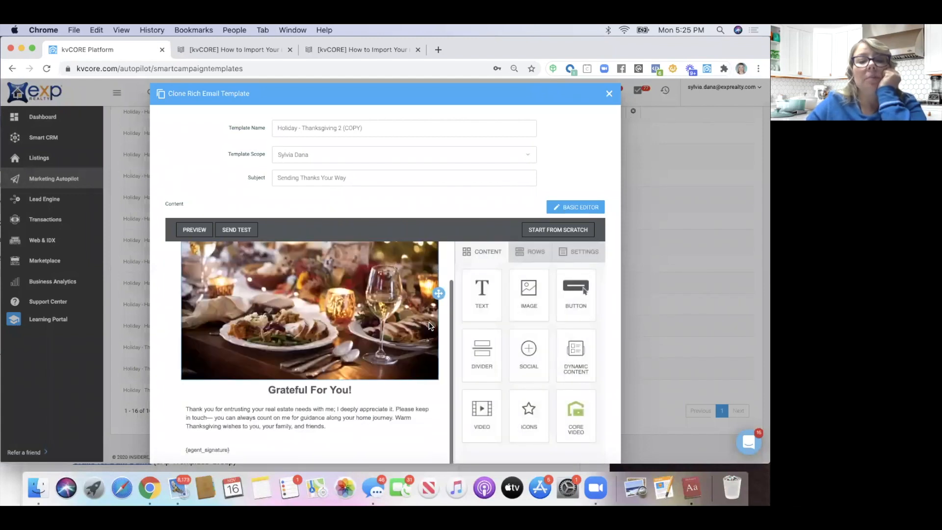
scroll(429, 325, "down", 1)
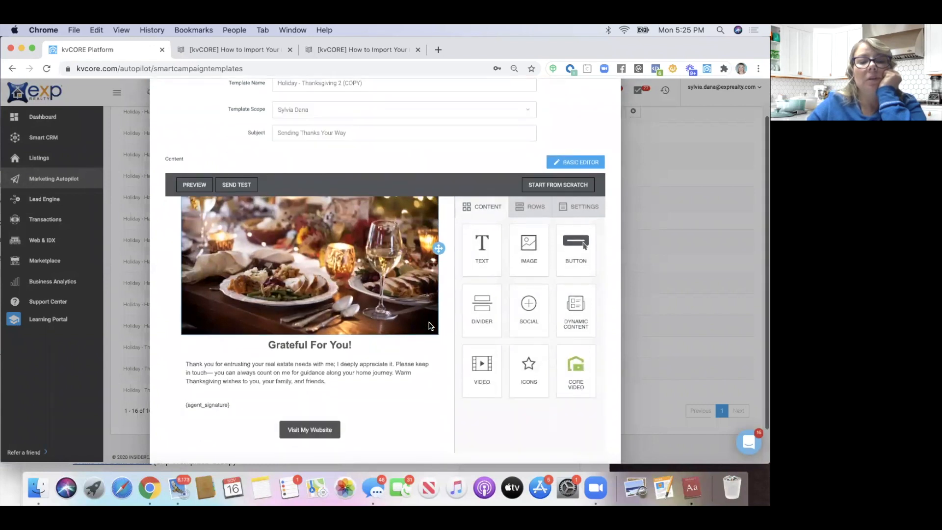
scroll(429, 325, "up", 2)
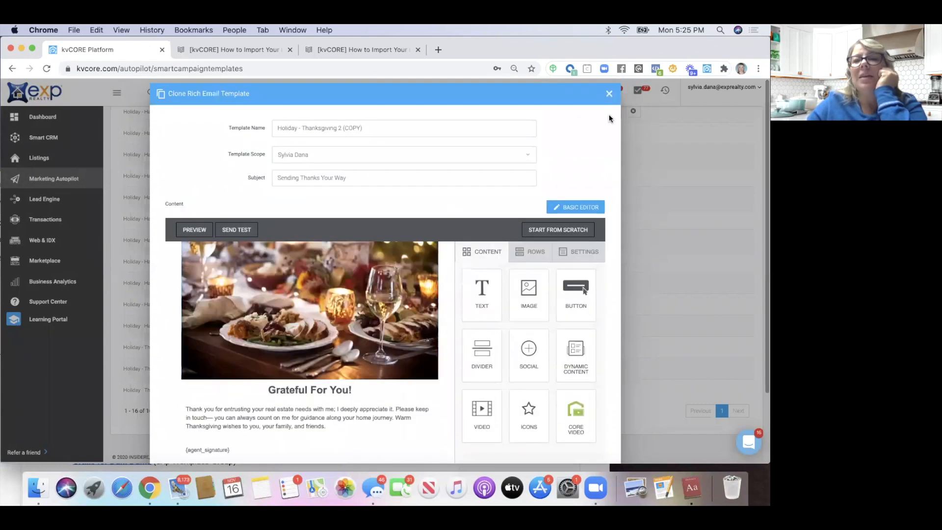
left_click(609, 94)
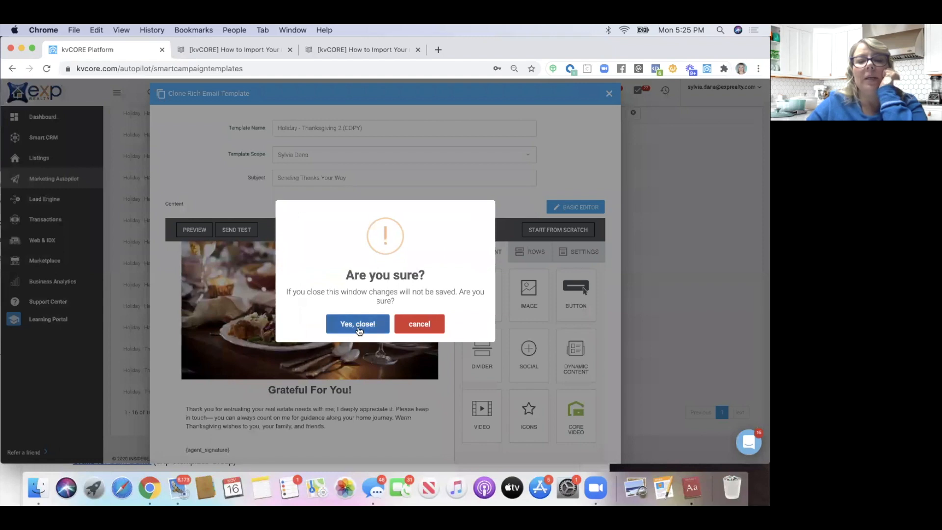
left_click(359, 325)
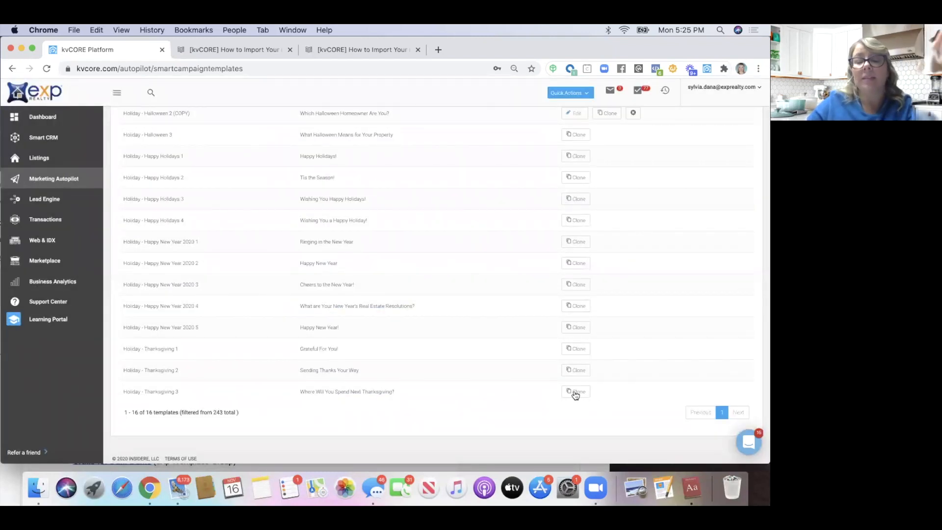
Clone Holiday - Thanksgiving 3, review the email, and save it as Holiday - Thanksgiving 3 (COPY)
left_click(577, 392)
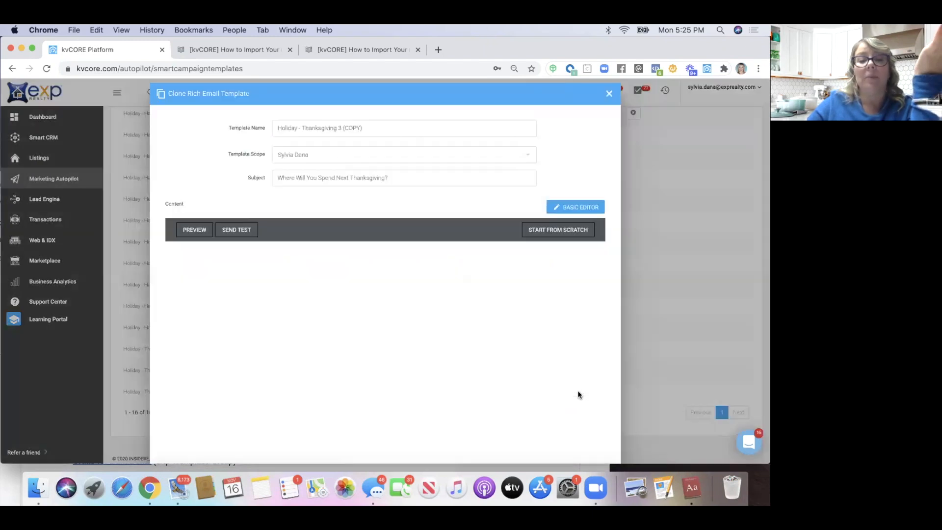
scroll(382, 260, "down", 3)
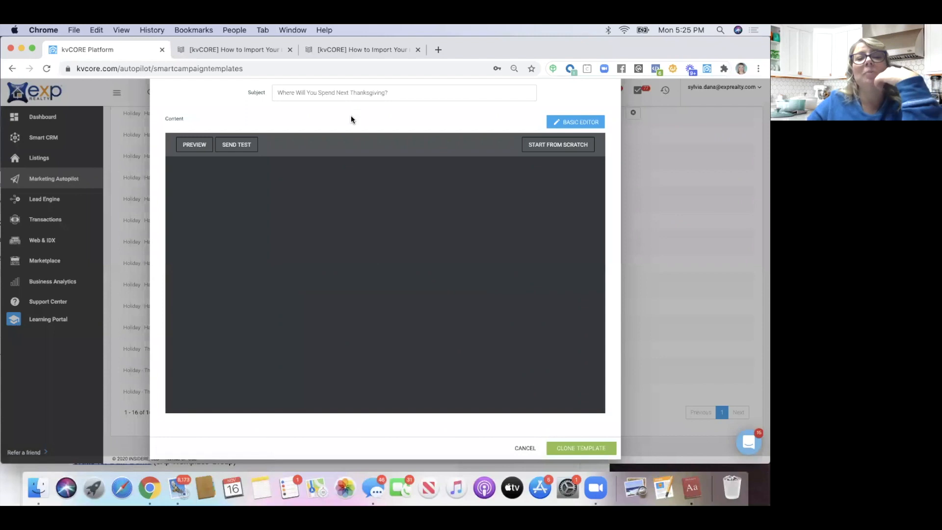
scroll(338, 179, "down", 2)
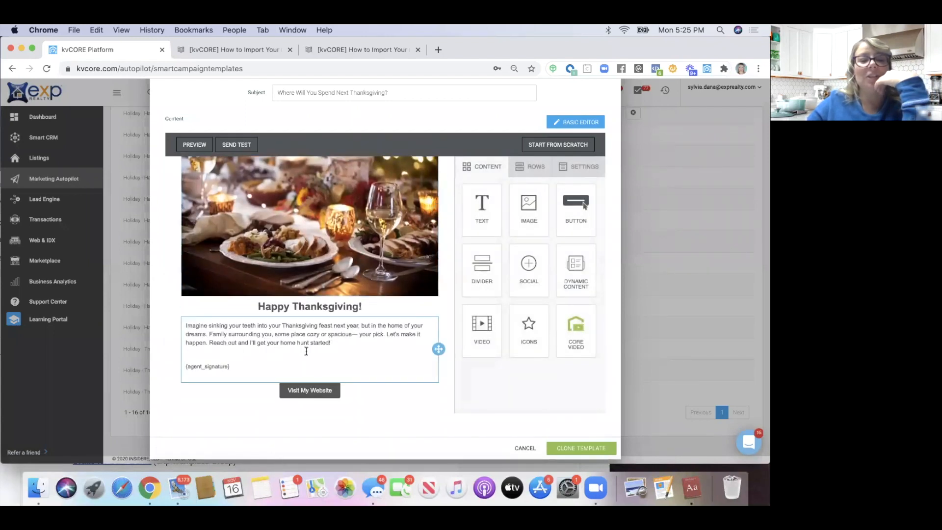
scroll(309, 353, "up", 2)
scroll(308, 346, "down", 2)
scroll(305, 338, "up", 2)
scroll(305, 337, "up", 2)
scroll(306, 337, "down", 1)
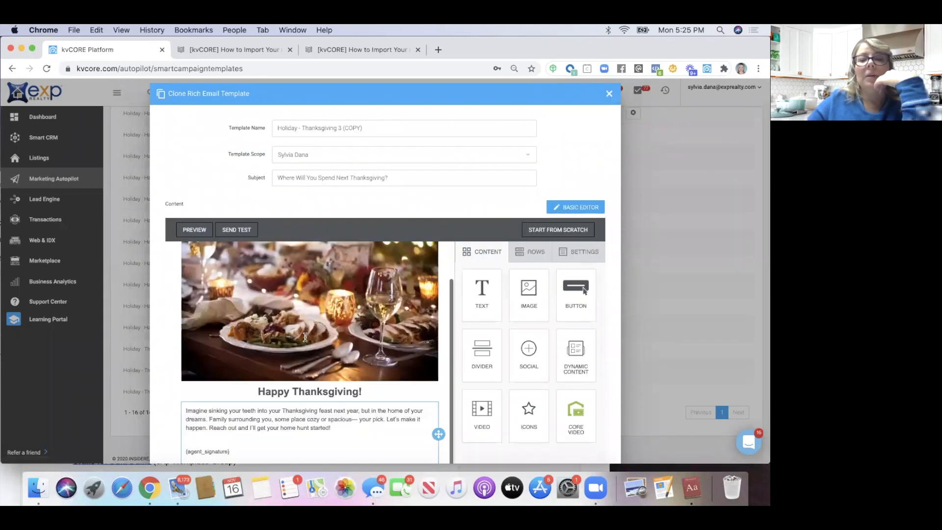
scroll(311, 152, "down", 3)
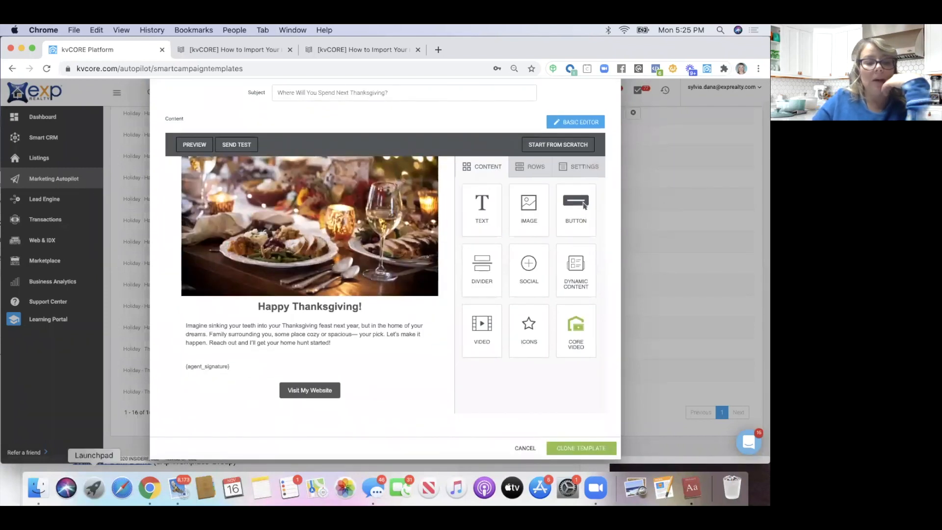
left_click(586, 448)
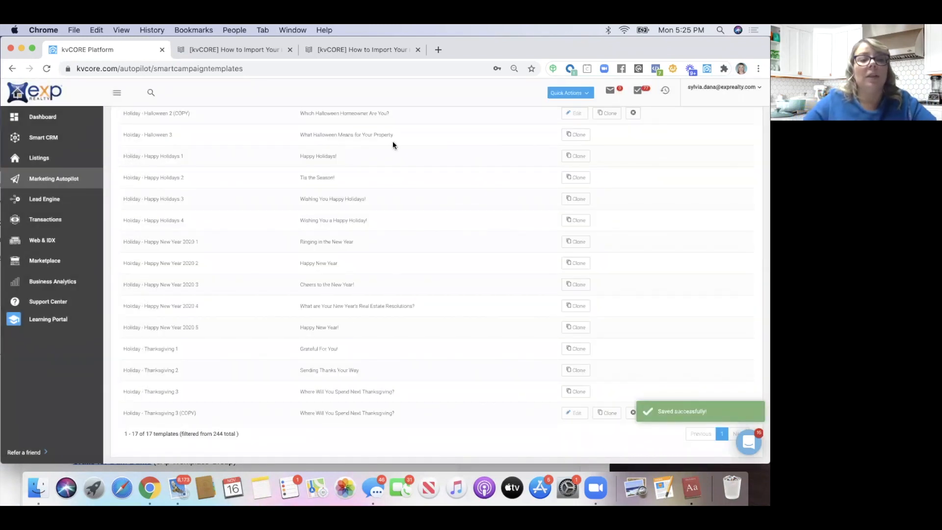
Open Holiday - Thanksgiving 3 (COPY) in the email editor and select its body text block
scroll(247, 274, "up", 5)
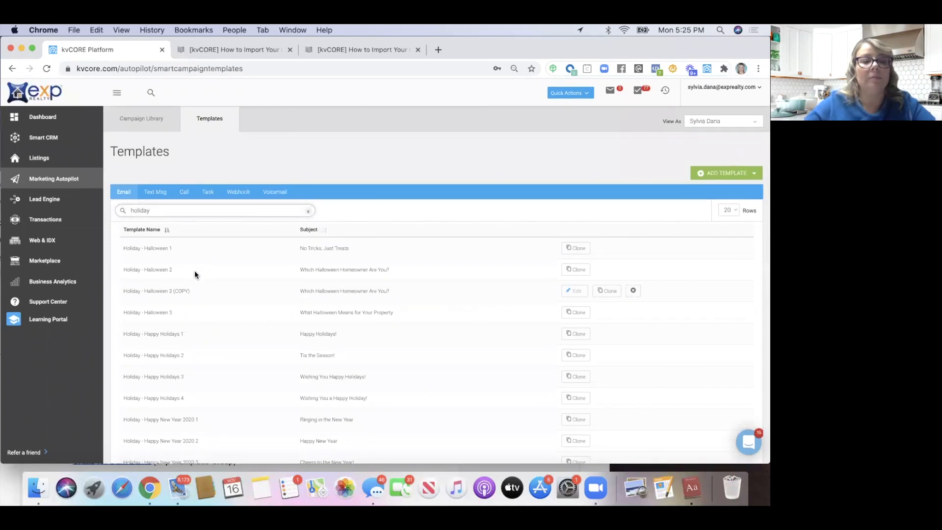
scroll(194, 269, "down", 5)
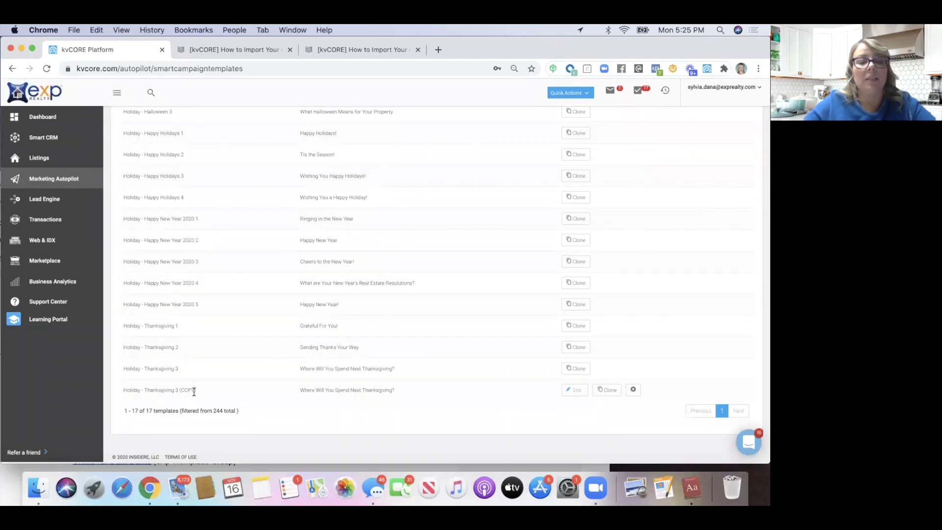
left_click(575, 389)
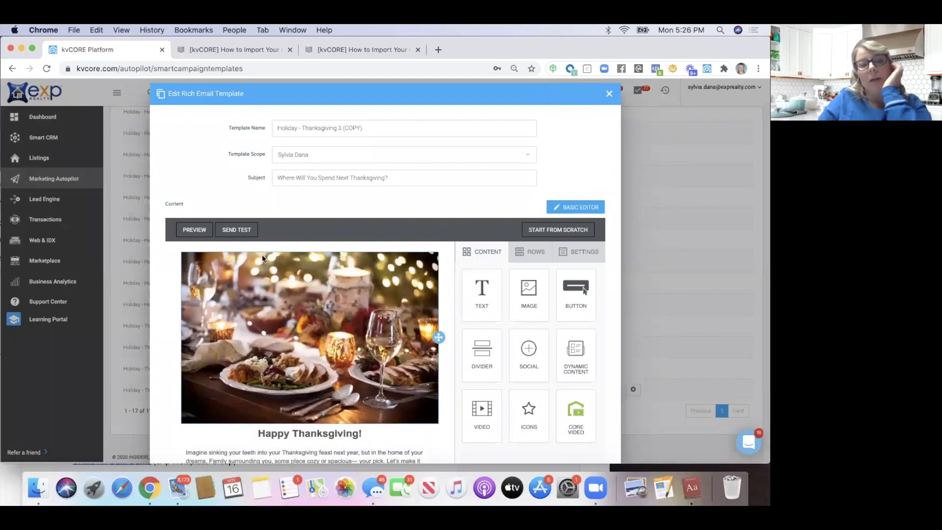
scroll(267, 256, "down", 2)
scroll(262, 258, "down", 5)
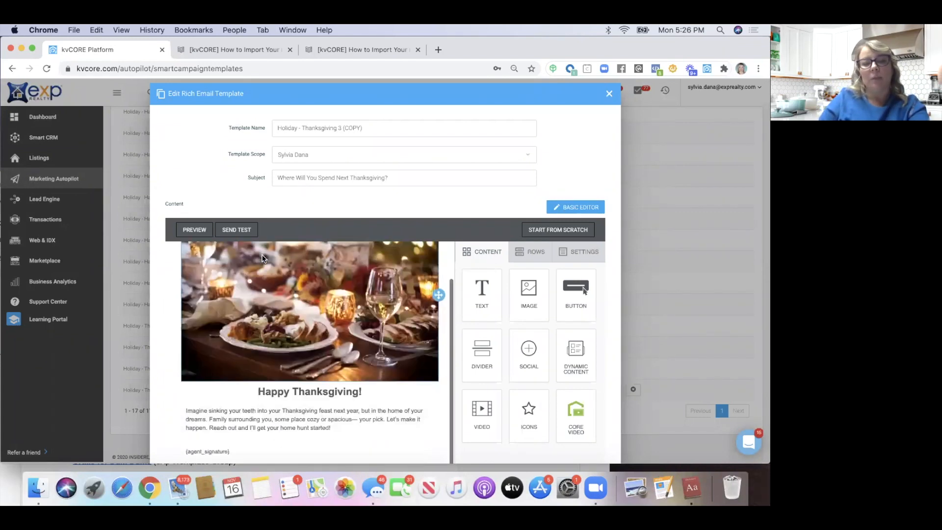
scroll(262, 258, "up", 6)
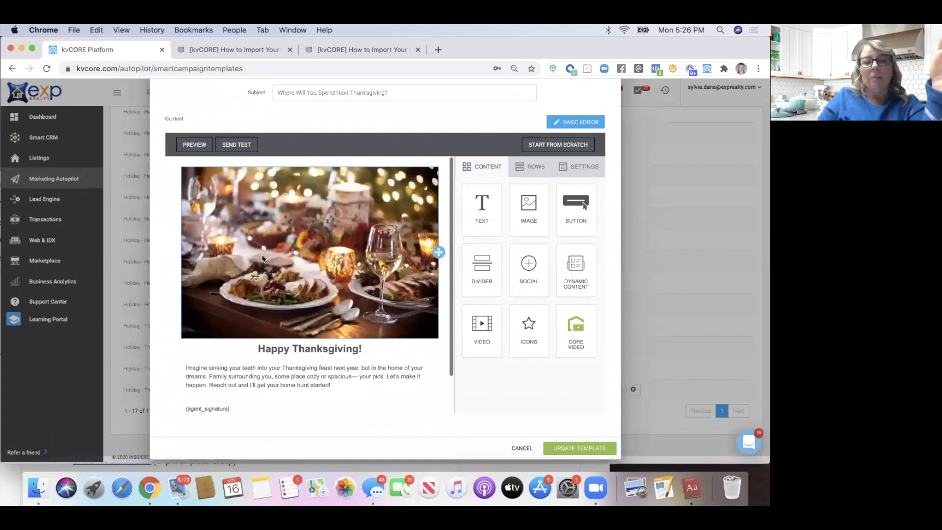
scroll(263, 258, "down", 5)
left_click(185, 326)
Insert a 'Hi, {first_name} -' line above the body text using the First Name merge tag
left_click(189, 326)
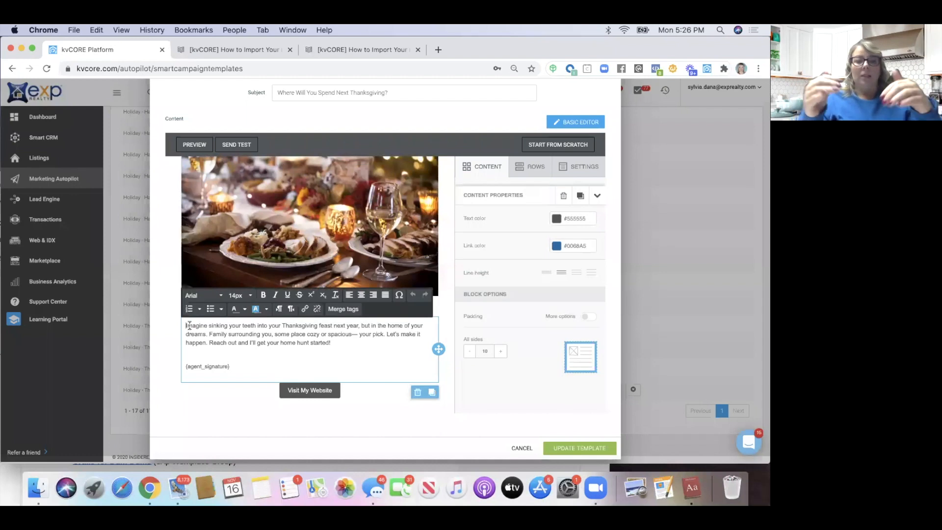
key("Return")
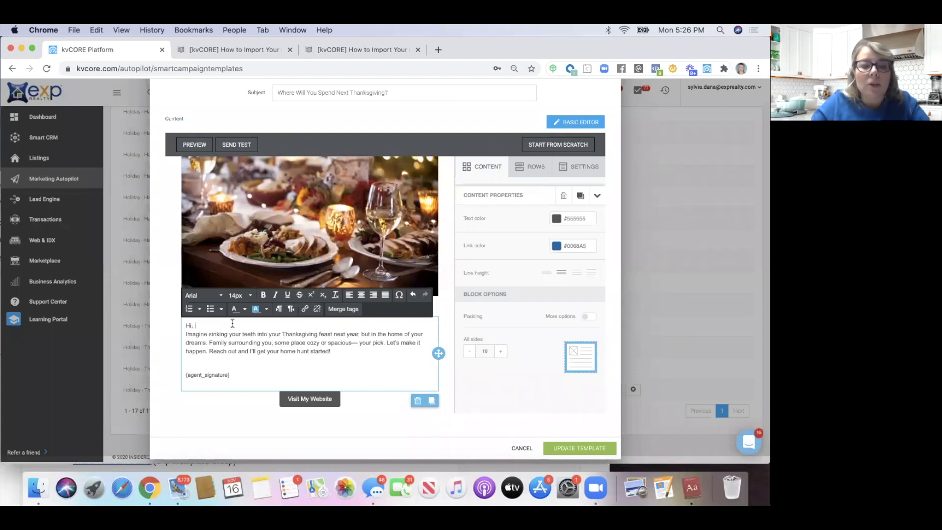
left_click(337, 311)
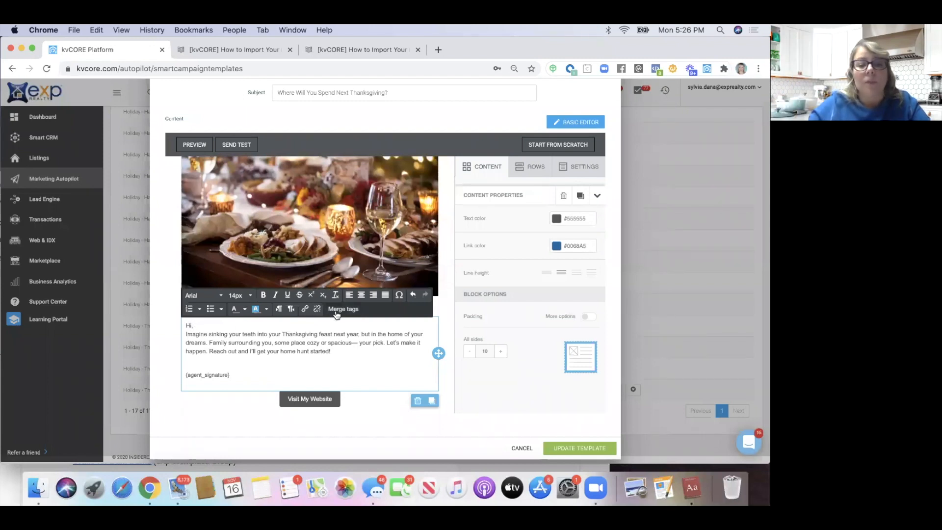
scroll(383, 270, "up", 1)
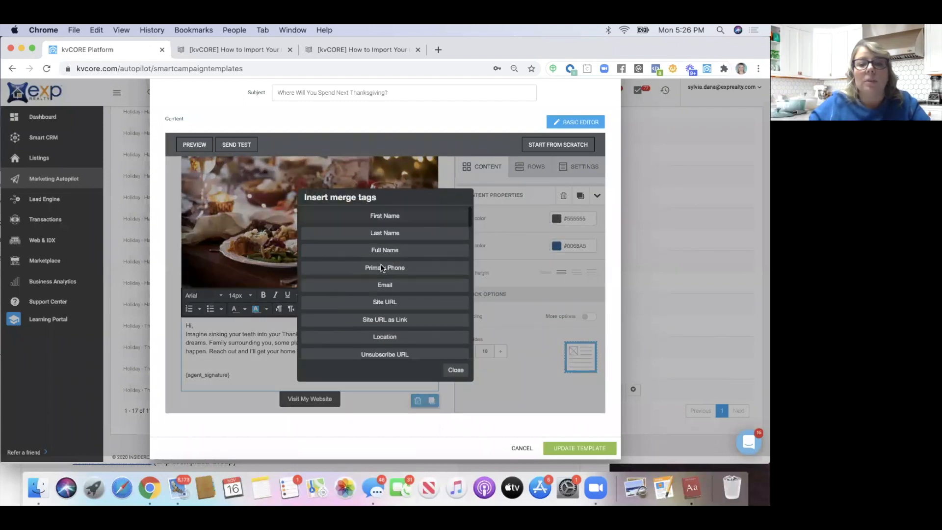
left_click(385, 215)
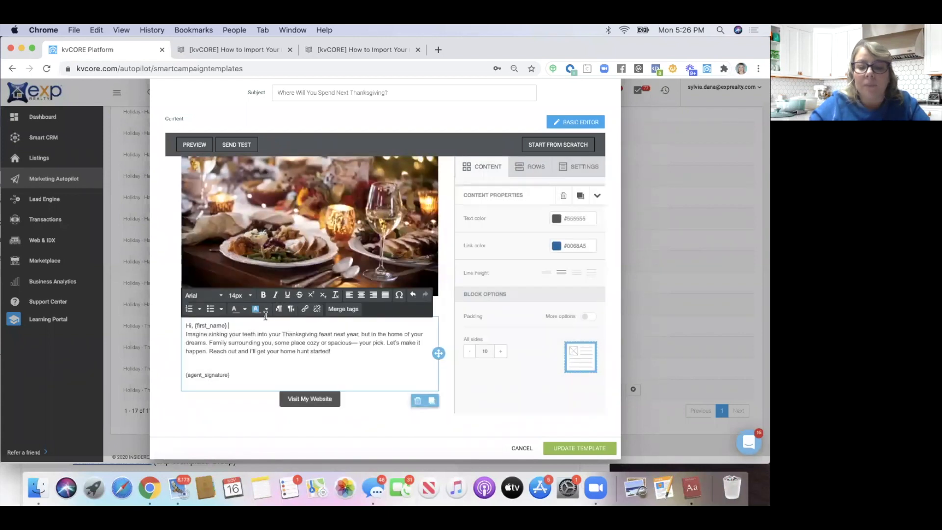
key("Return")
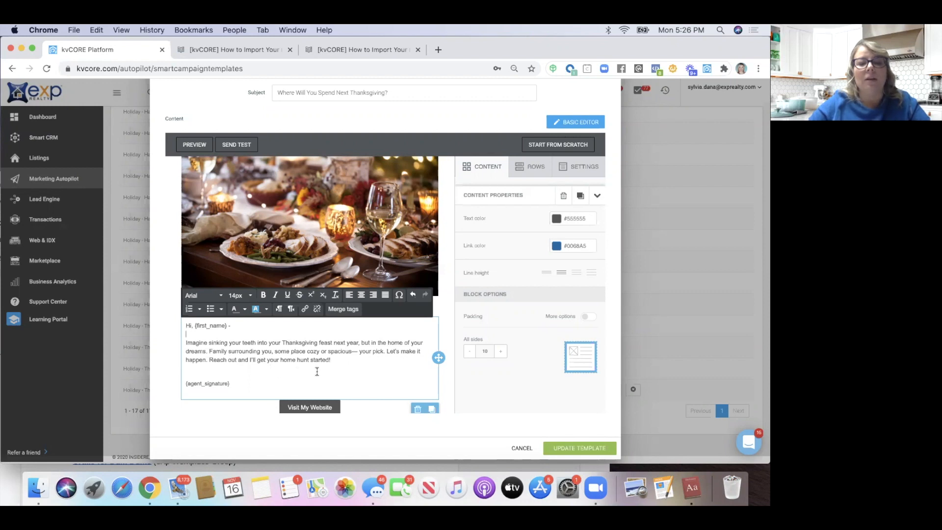
scroll(339, 367, "up", 2)
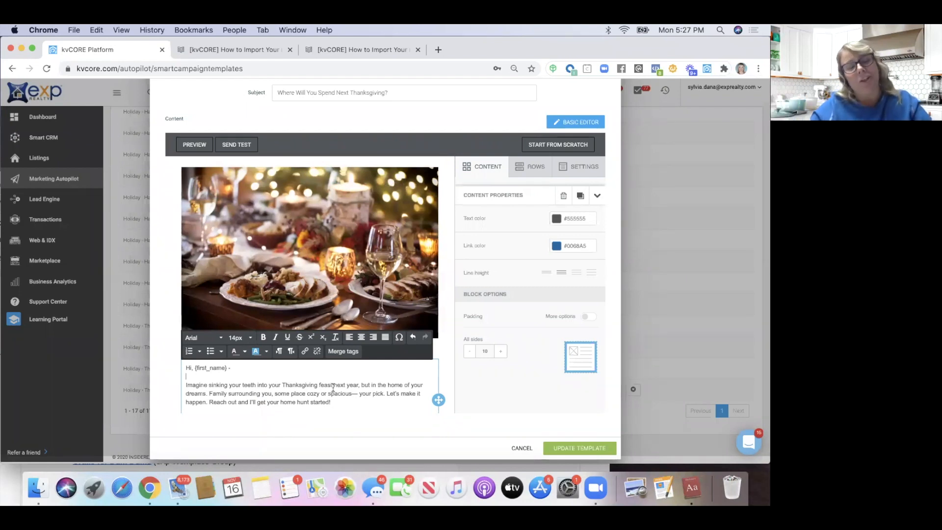
scroll(333, 387, "up", 3)
scroll(275, 372, "down", 5)
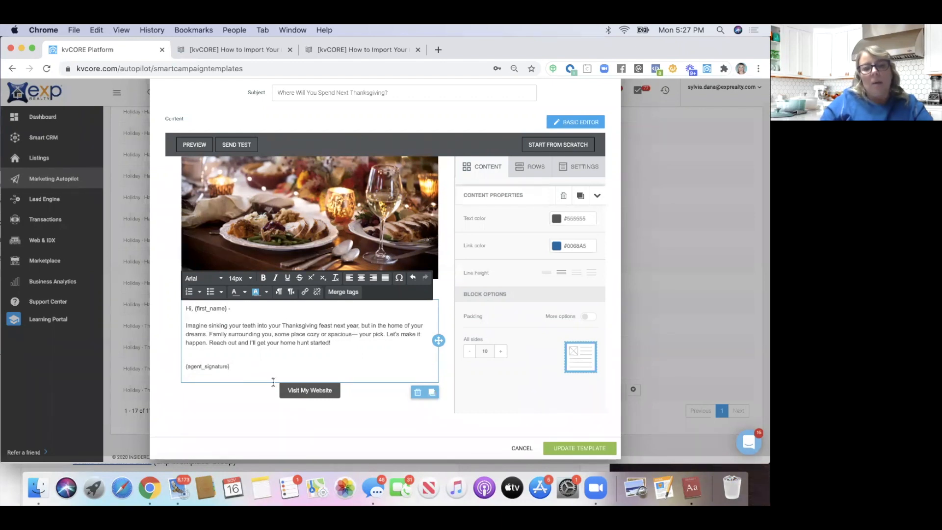
Select the Visit My Website button block and bring up the Rows layout panel
left_click(309, 390)
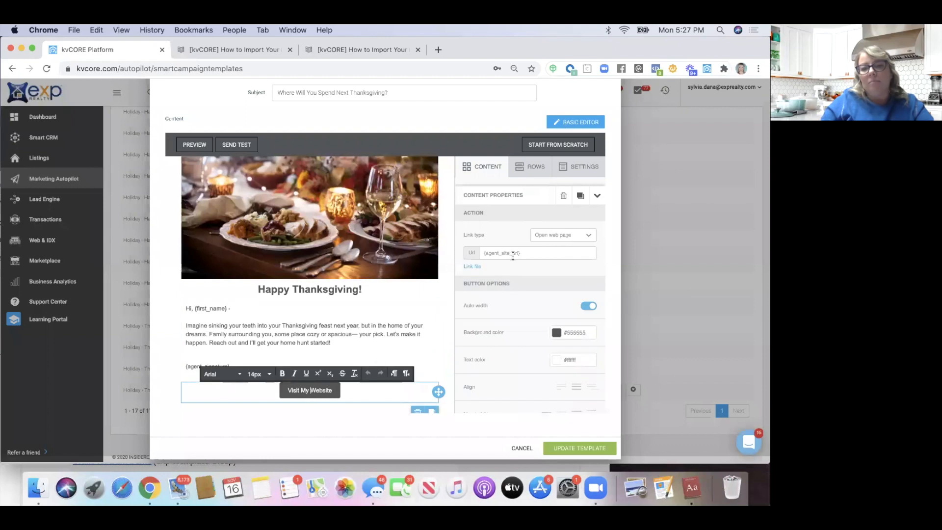
scroll(333, 360, "down", 1)
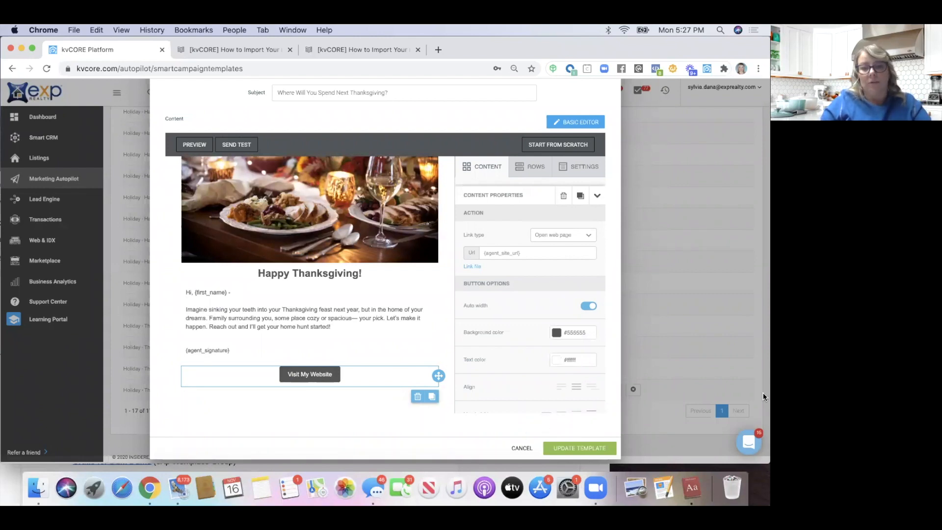
scroll(306, 425, "up", 4)
scroll(306, 424, "down", 2)
scroll(305, 423, "down", 2)
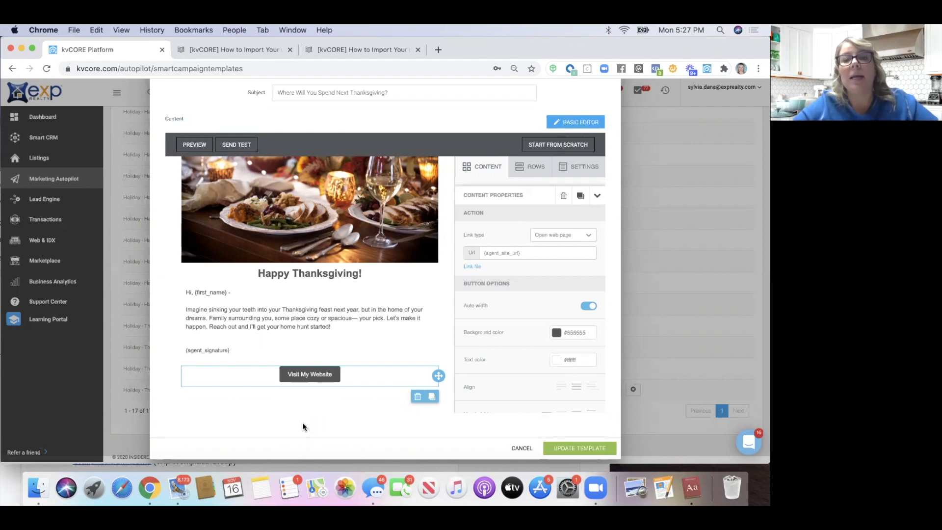
left_click(535, 169)
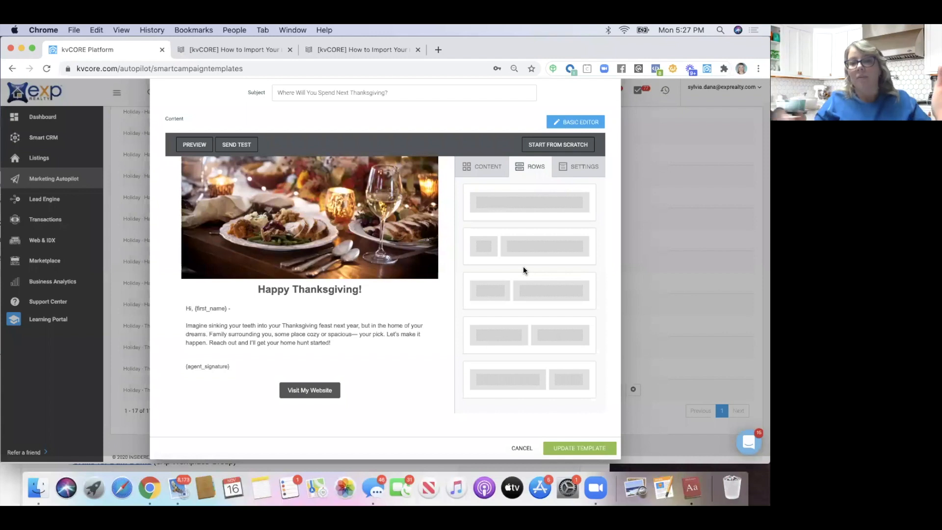
Add a one-column row below the Visit My Website button and drop a text block into it
left_click_drag(520, 210, 300, 407)
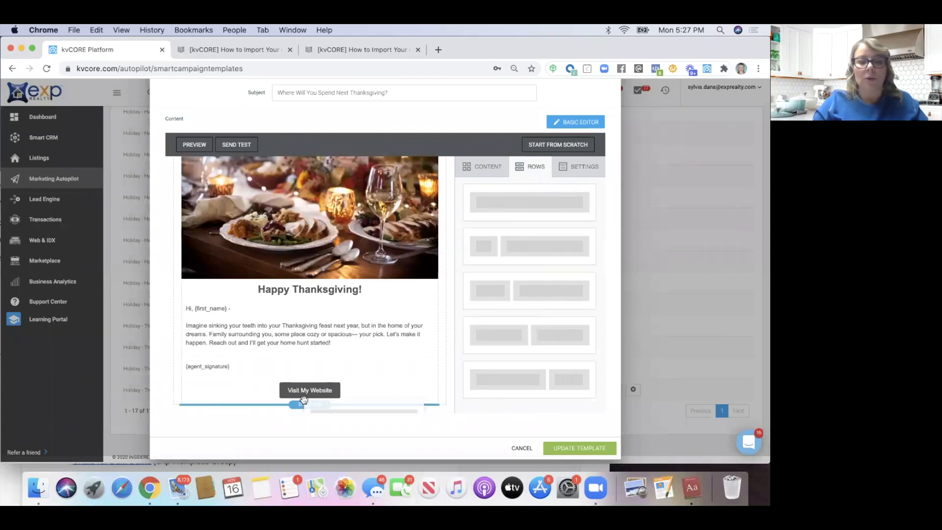
left_click_drag(507, 202, 273, 406)
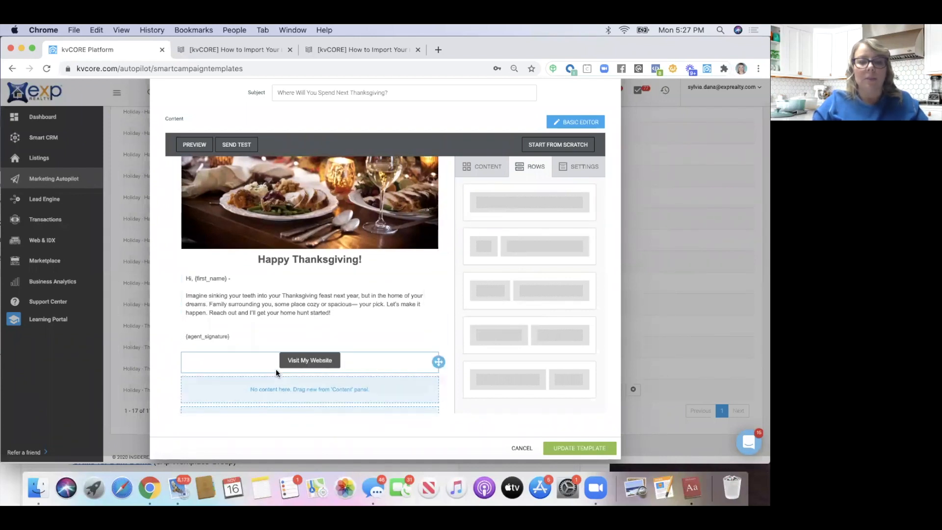
left_click(493, 168)
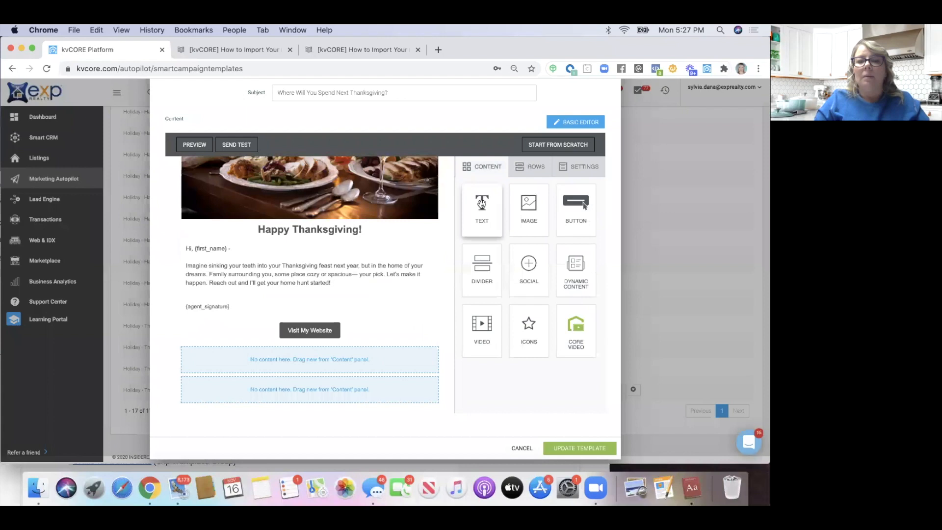
left_click_drag(482, 203, 184, 394)
Replace the placeholder text with the {unsubscribe_url} merge tag at 10px font size
left_click(297, 393)
key("BackSpace")
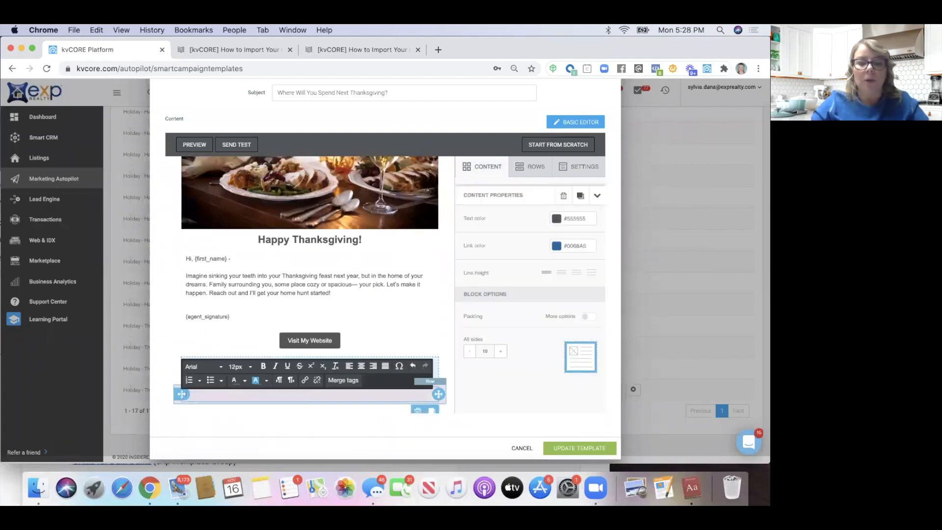
left_click(339, 381)
left_click(371, 346)
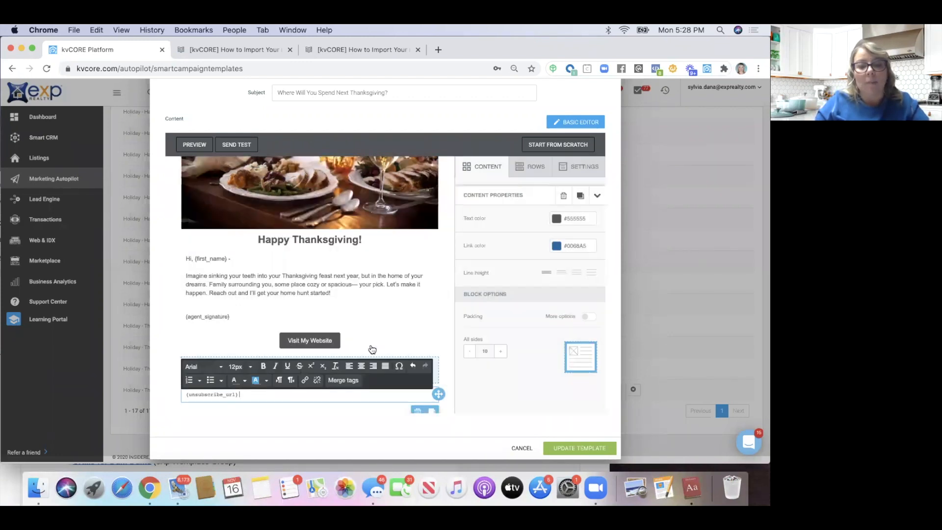
left_click_drag(240, 394, 179, 396)
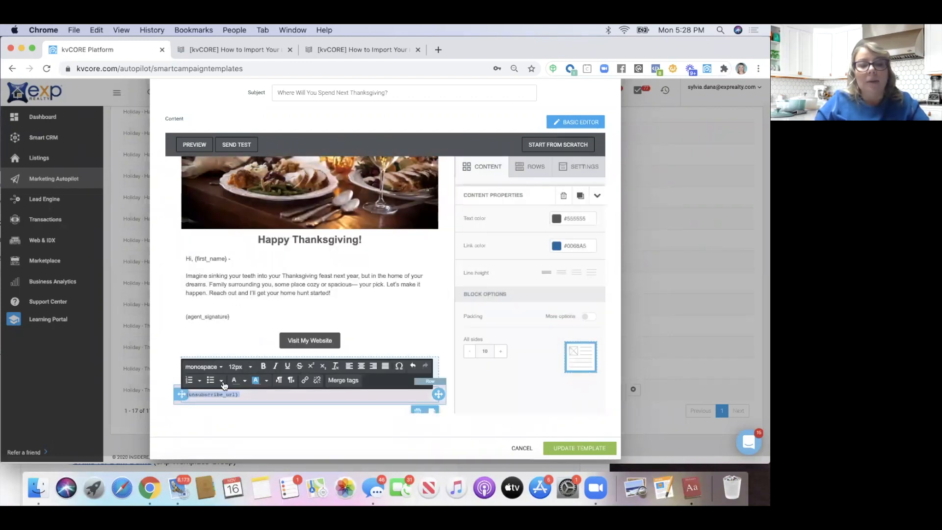
left_click(240, 366)
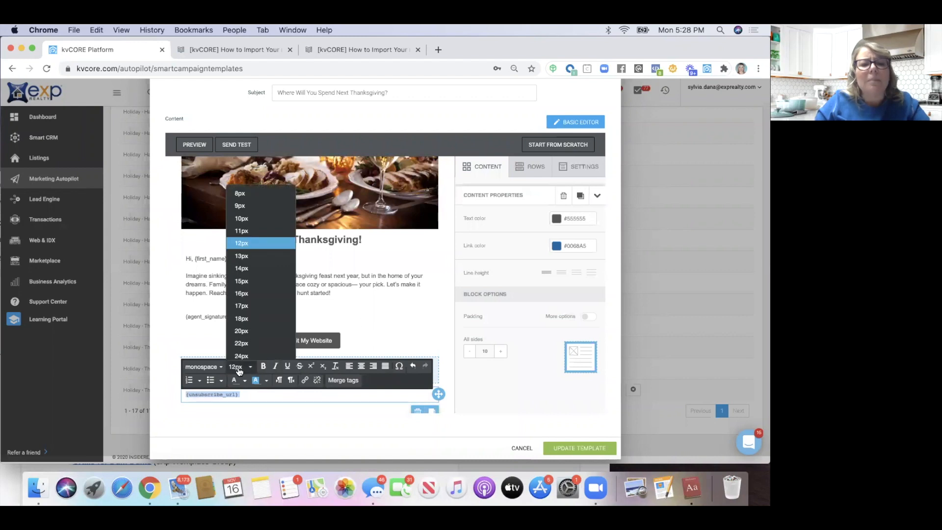
left_click(242, 218)
left_click(156, 387)
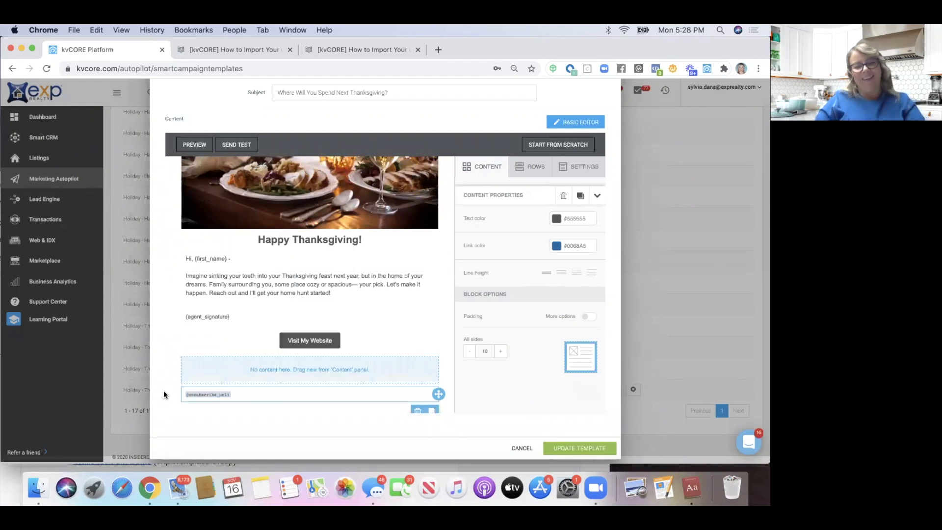
scroll(162, 343, "down", 1)
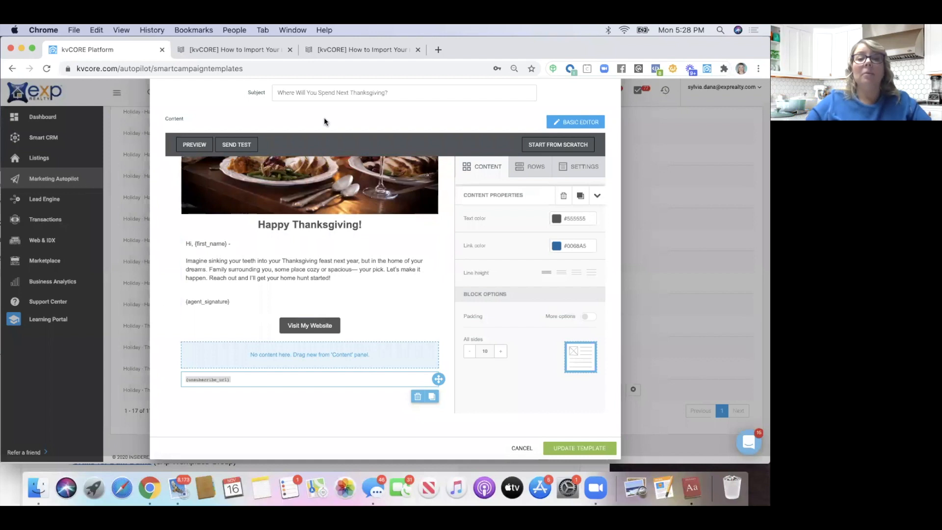
scroll(326, 121, "up", 3)
Rename the template to 'Thanksgiving 2020', replacing '3 (COPY)' with 2020 and removing 'Holiday - '
left_click_drag(369, 127, 340, 128)
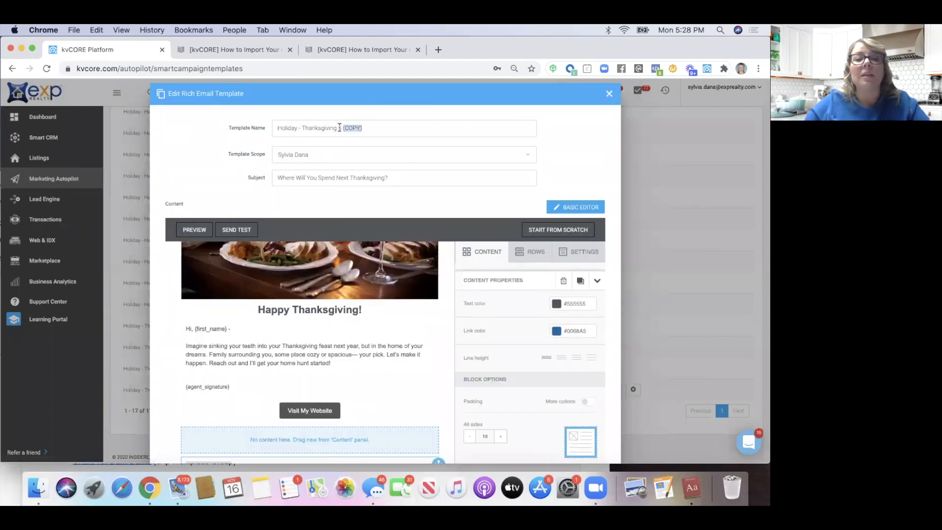
type("2020")
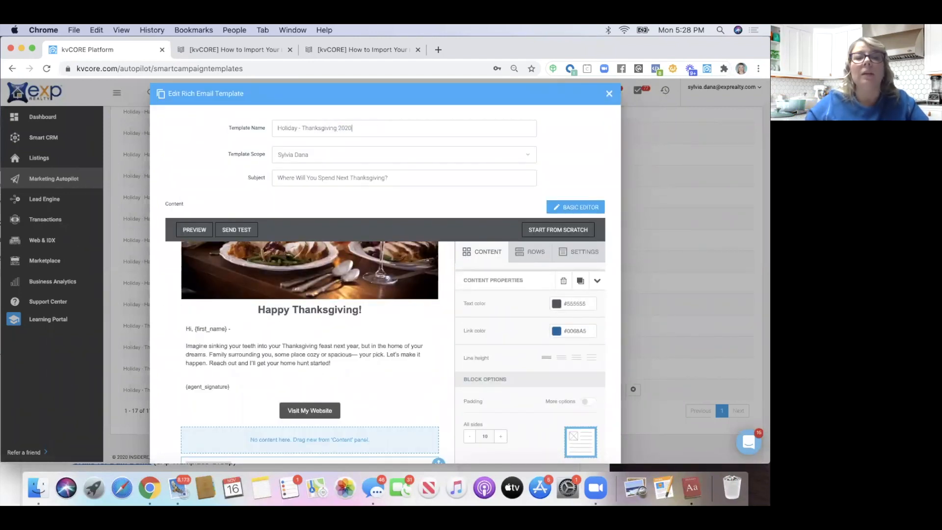
left_click_drag(301, 126, 252, 128)
key("BackSpace")
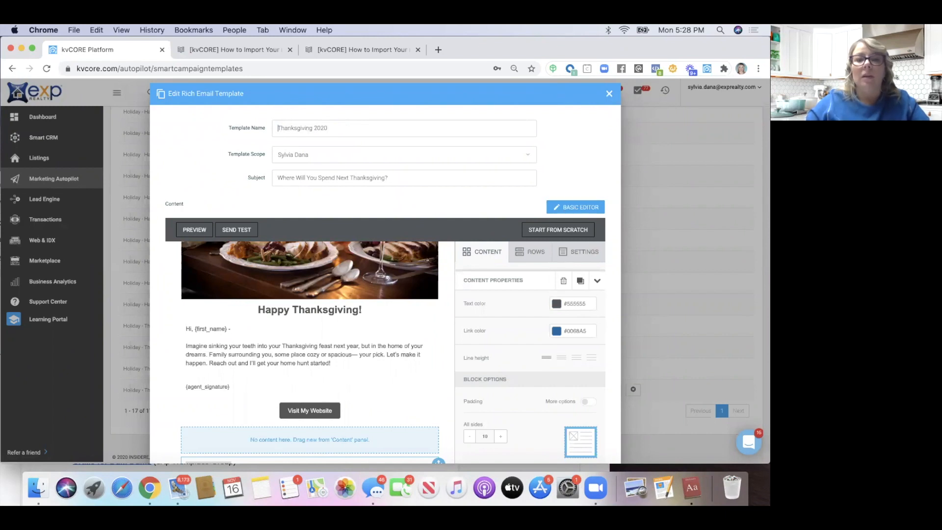
scroll(324, 168, "down", 3)
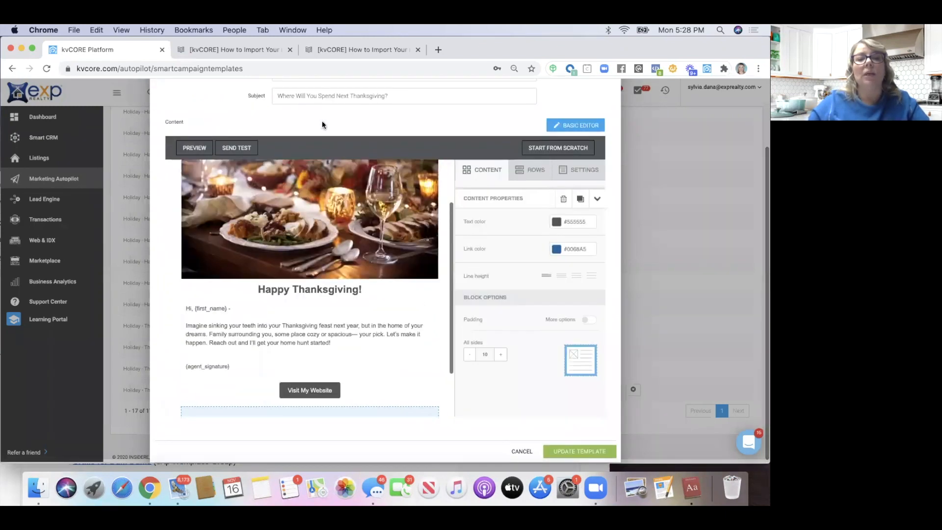
scroll(322, 121, "up", 3)
scroll(322, 120, "down", 4)
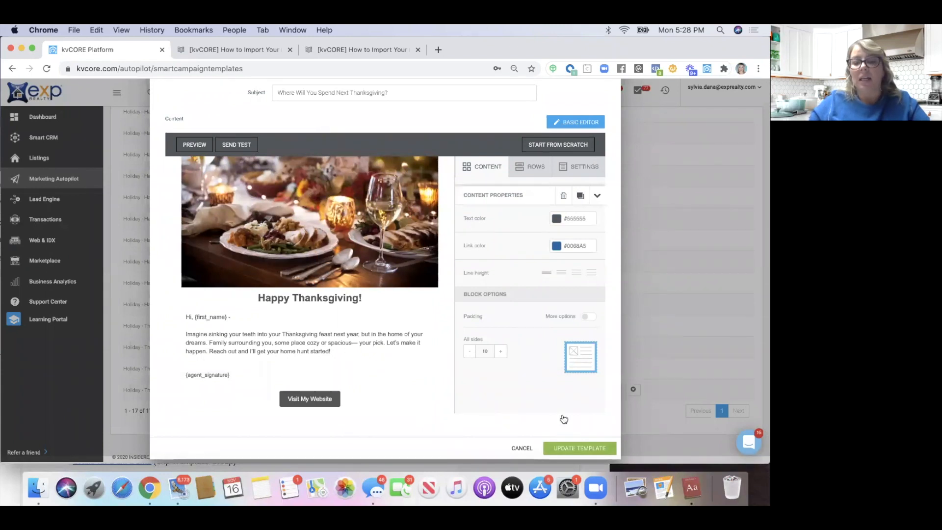
scroll(309, 397, "down", 2)
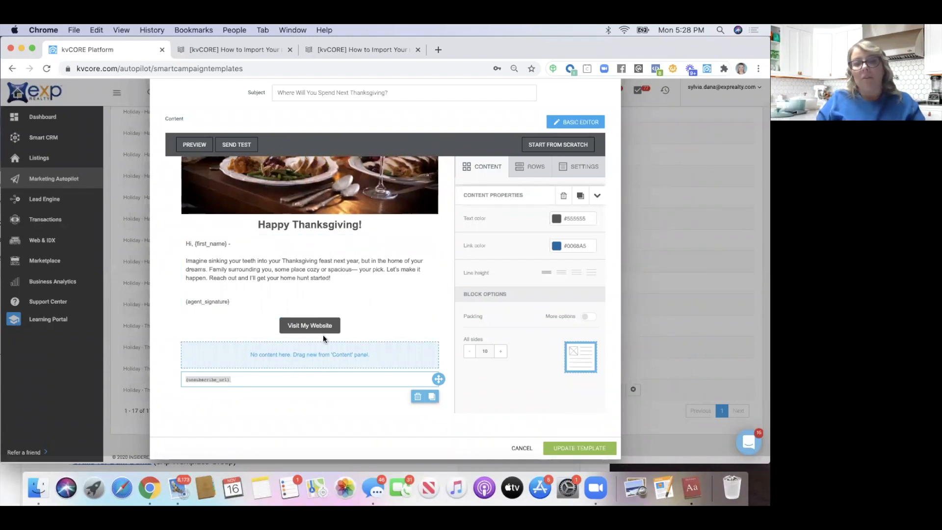
Save the updated template and go to Marketing Autopilot's Scheduled Mass Emails page
left_click(564, 448)
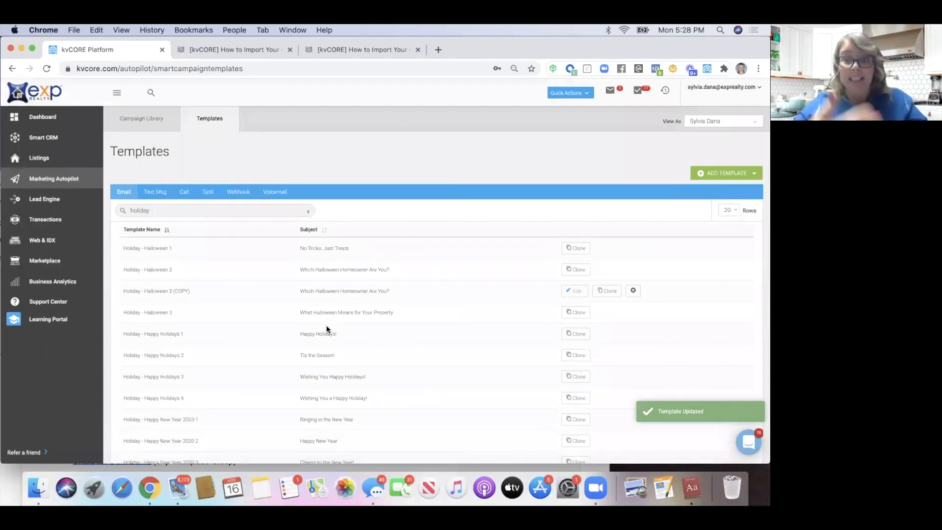
left_click(129, 121)
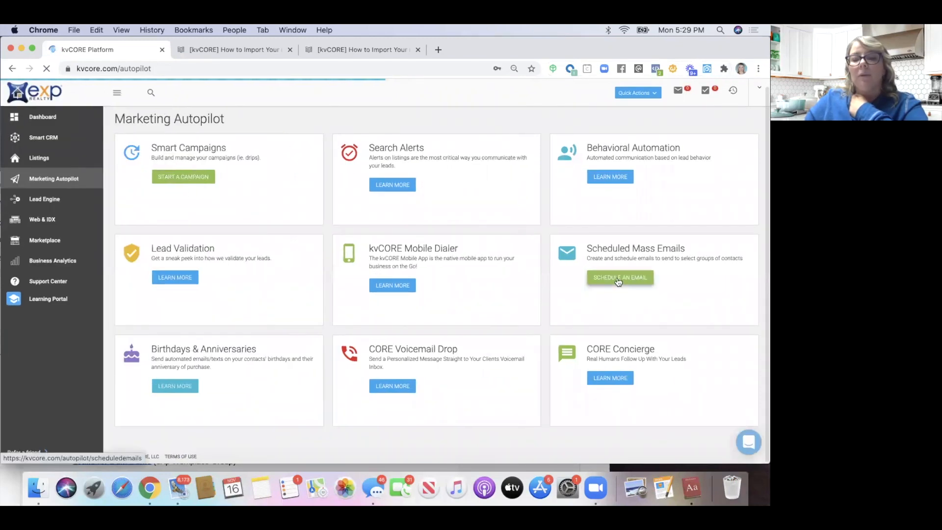
left_click(619, 278)
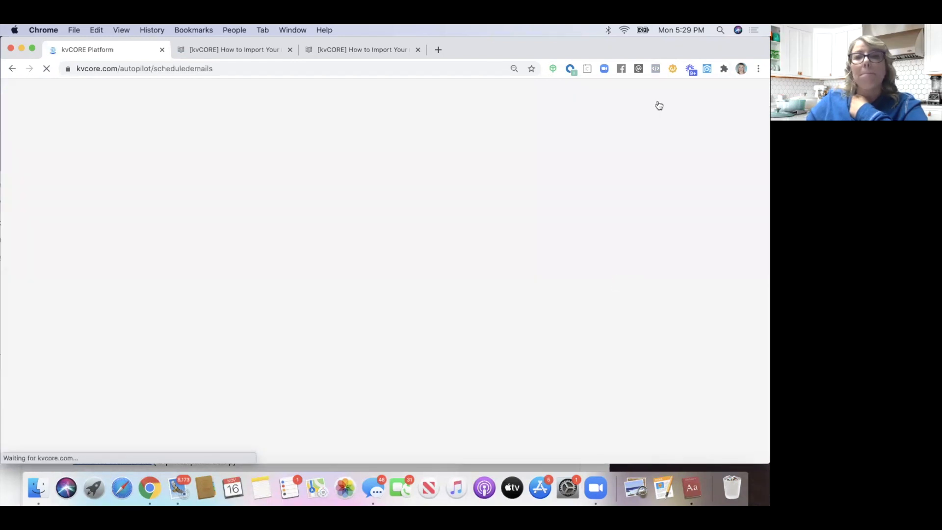
left_click_drag(753, 47, 715, 31)
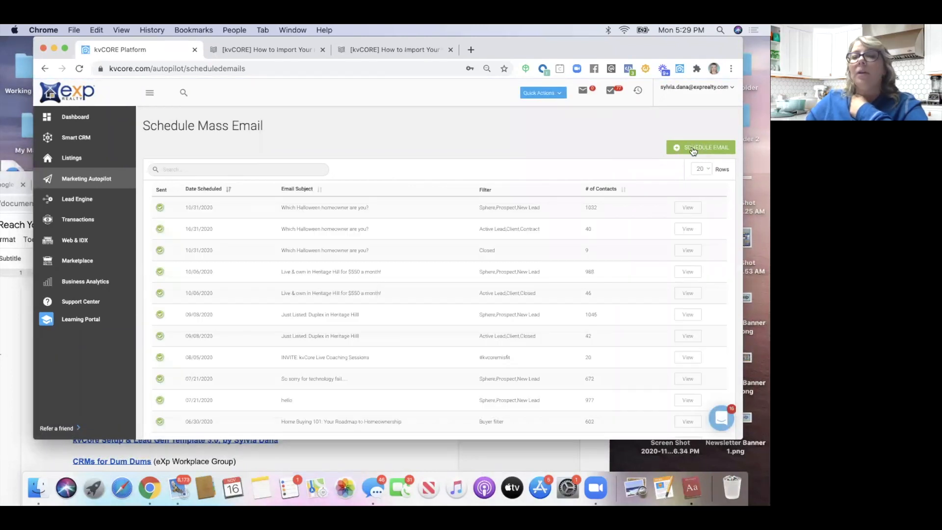
Start a new scheduled email and load the Thanksgiving 2020 template by searching 'thank'
left_click(697, 148)
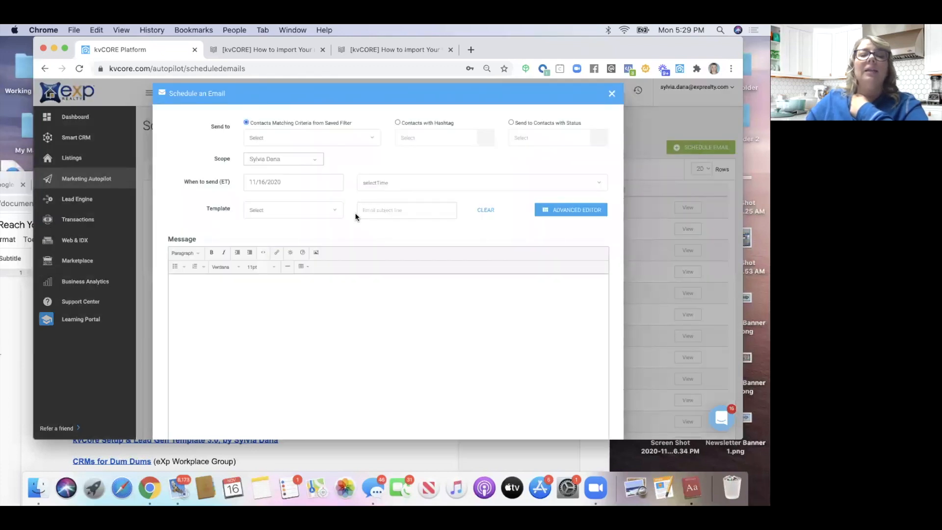
scroll(355, 217, "down", 3)
scroll(353, 214, "up", 1)
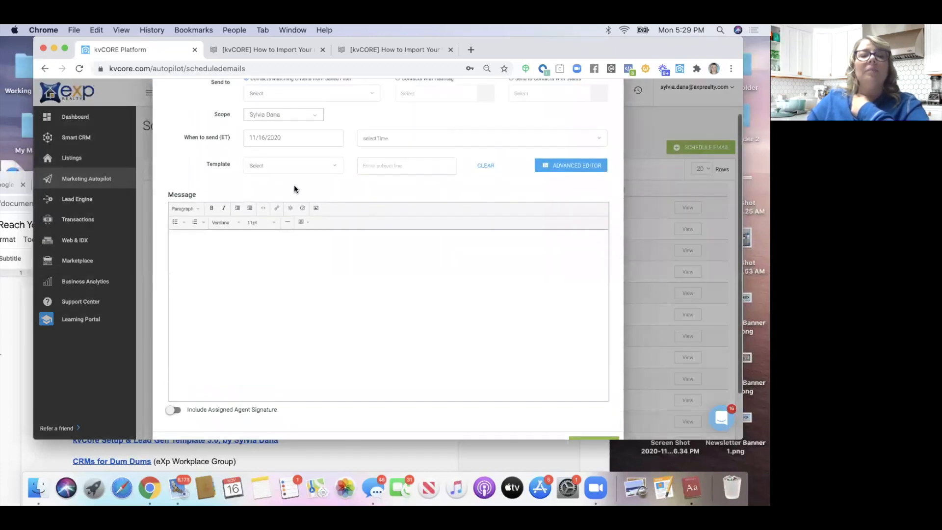
left_click(272, 166)
type("thank")
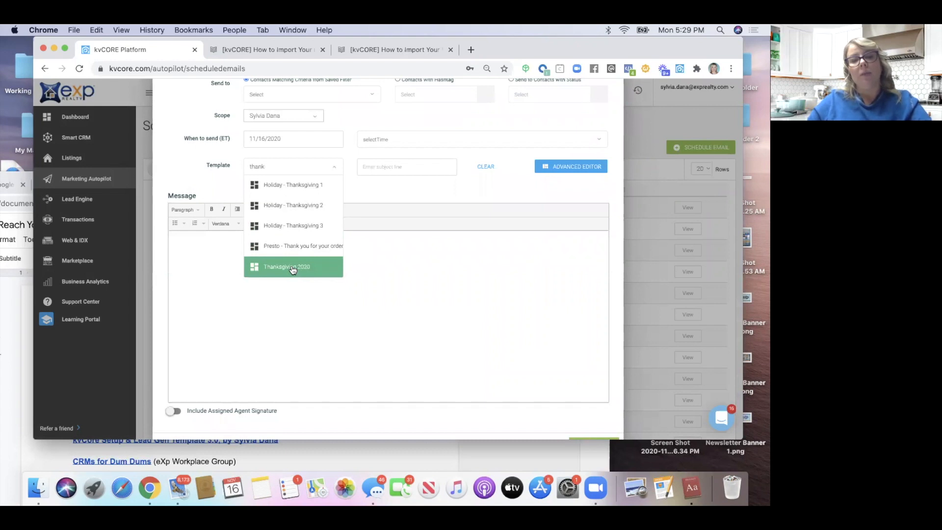
left_click(293, 269)
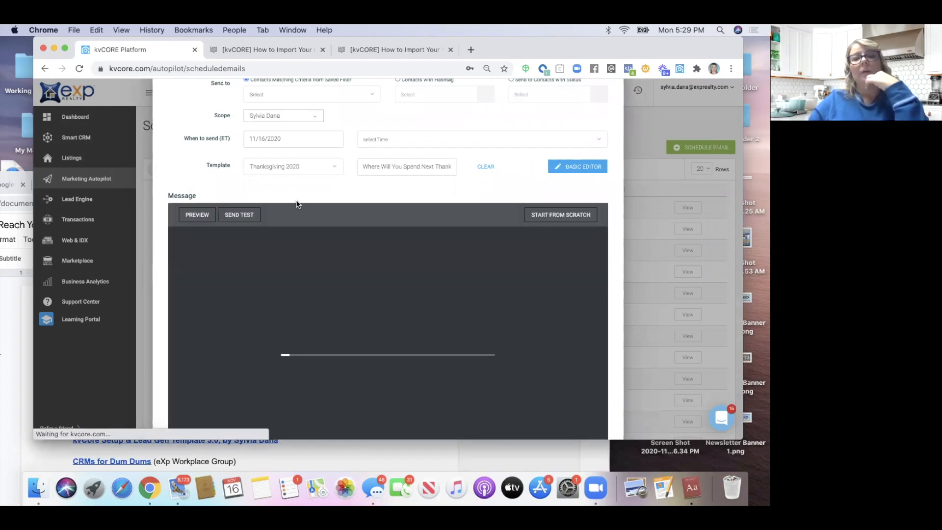
scroll(296, 204, "down", 2)
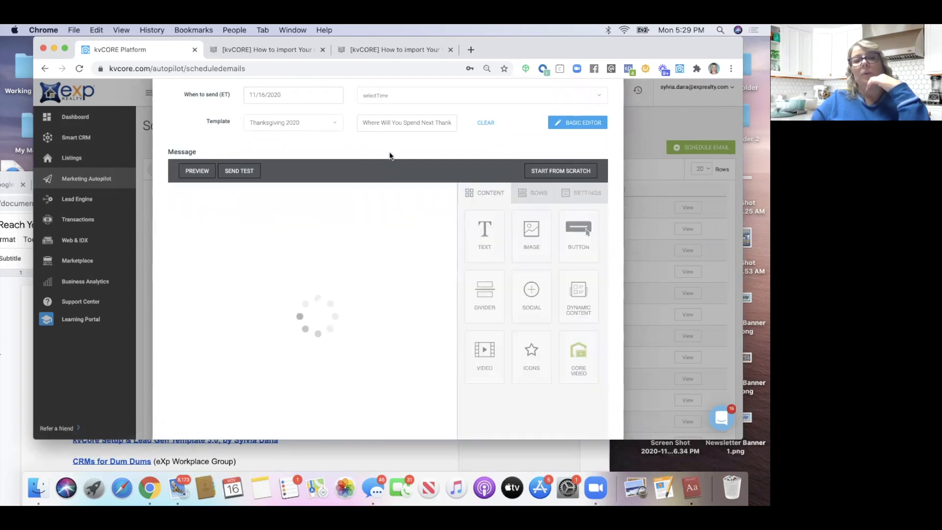
scroll(389, 156, "down", 2)
scroll(389, 156, "down", 3)
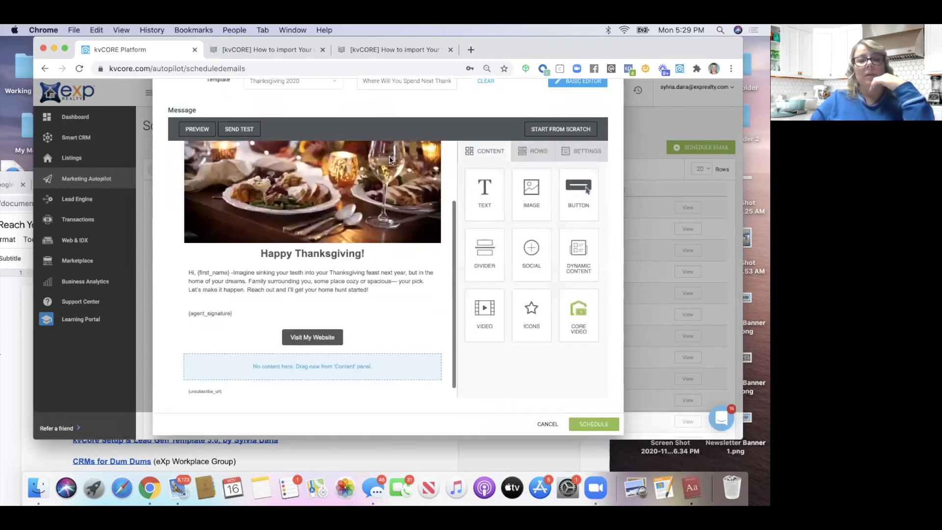
scroll(390, 157, "up", 5)
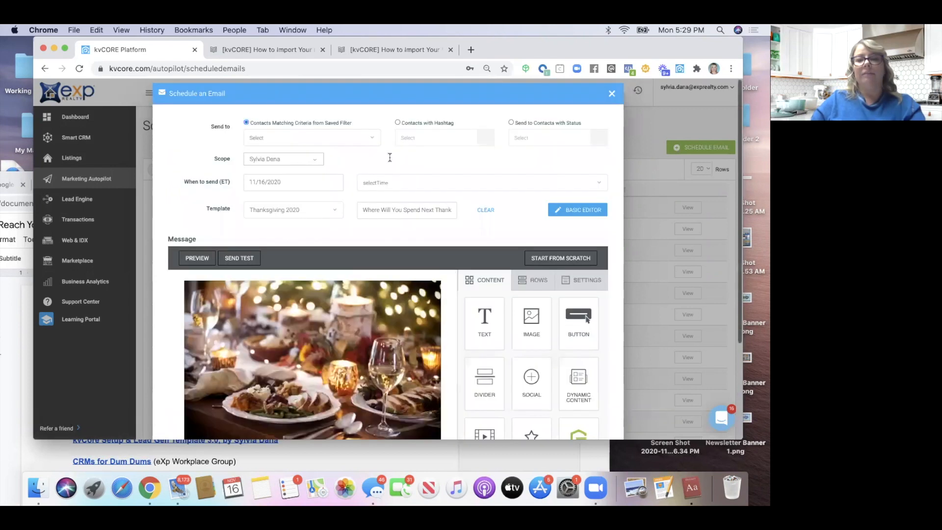
Set the send date to 11/19/2020 and the send time to 10:00 am
left_click(373, 183)
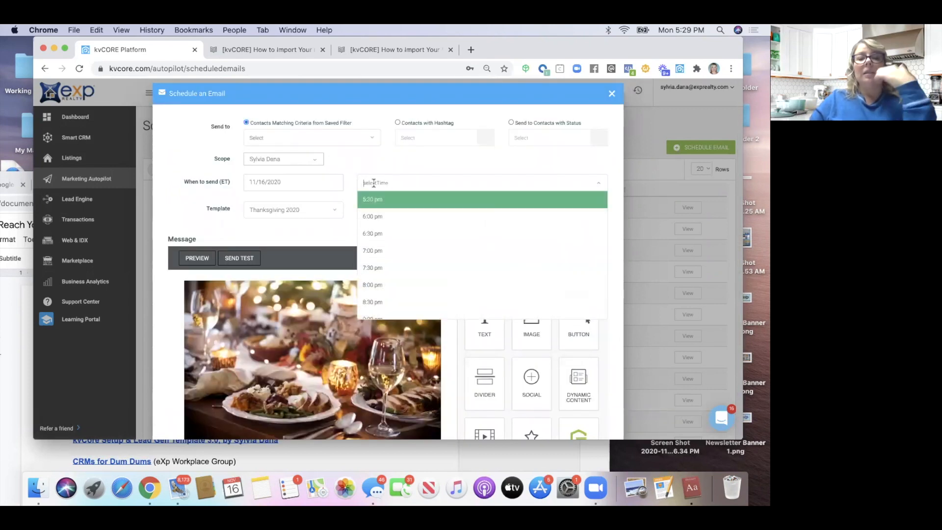
left_click(309, 182)
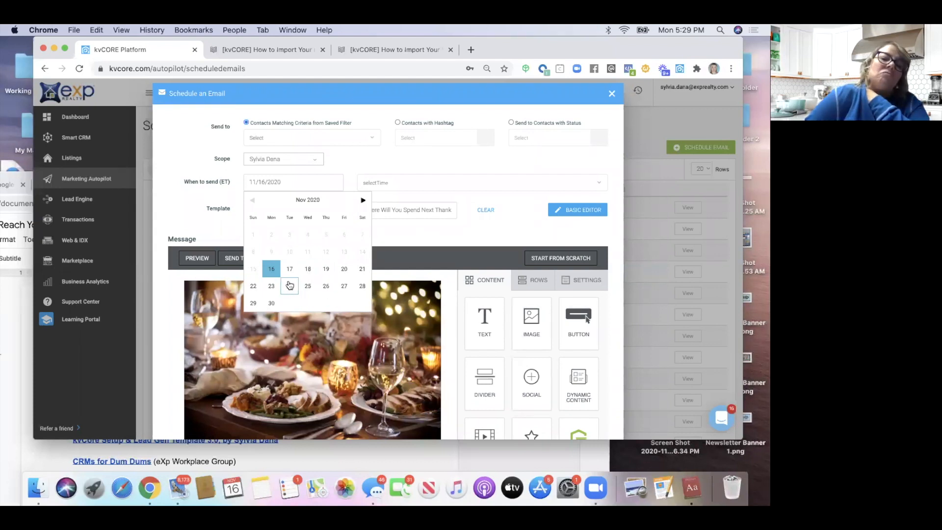
left_click(324, 272)
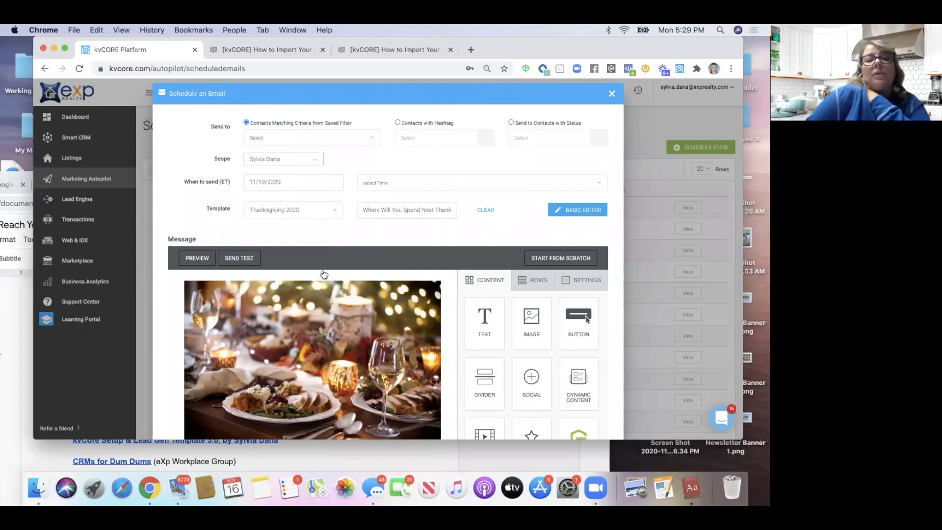
left_click(373, 184)
scroll(379, 264, "down", 7)
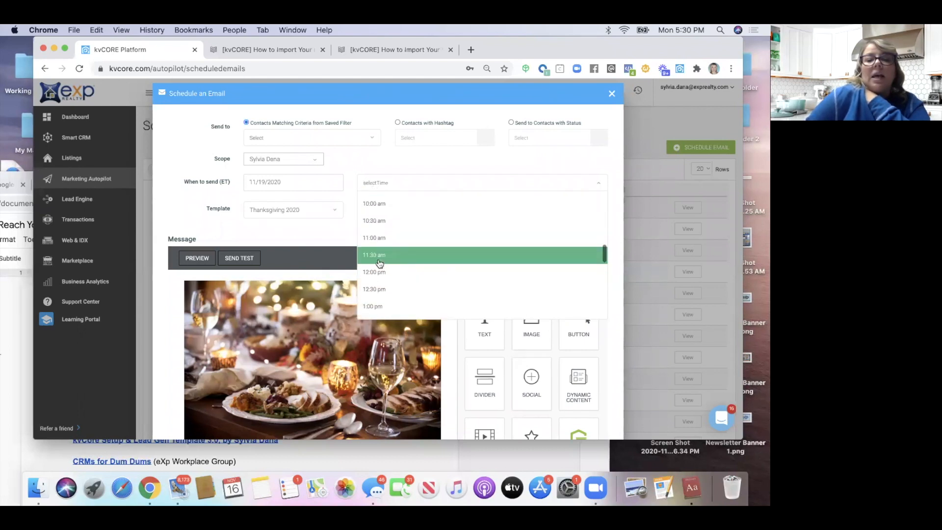
left_click(381, 207)
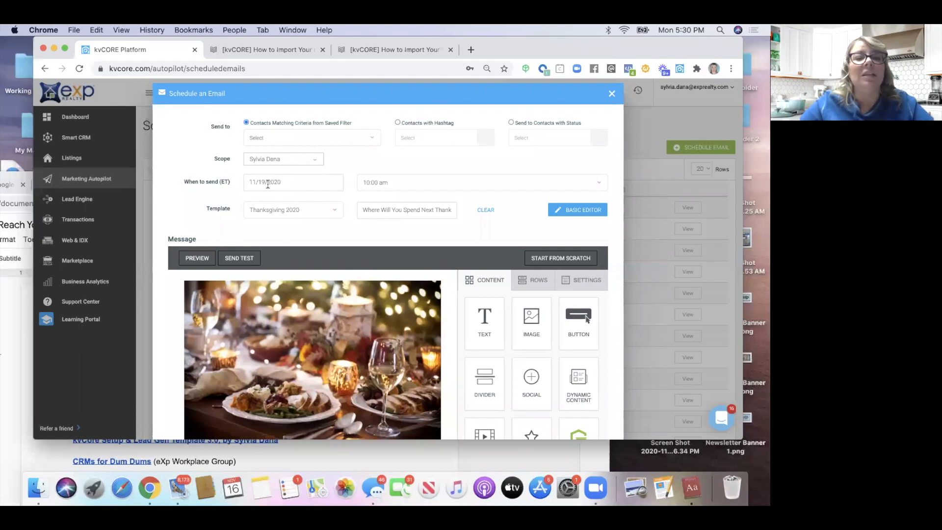
Switch the recipients to contacts with a hashtag
left_click_drag(185, 183, 228, 187)
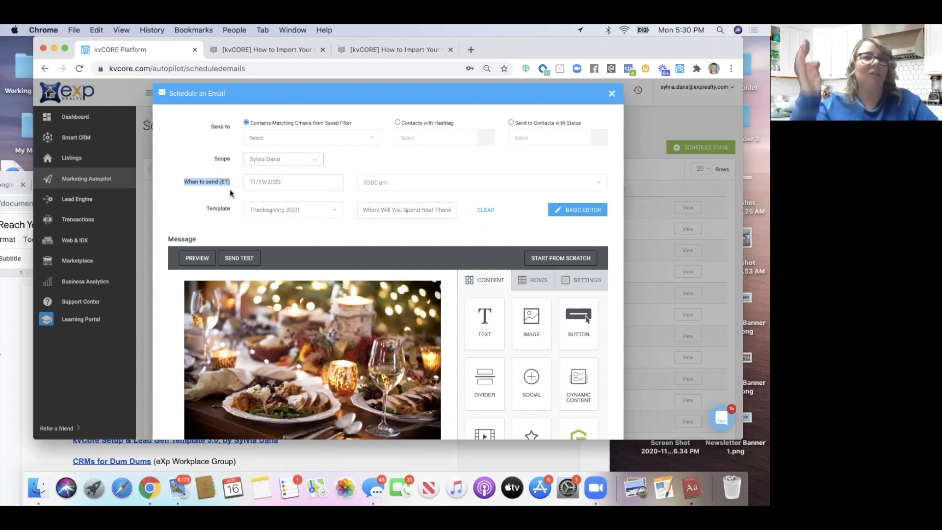
left_click(223, 239)
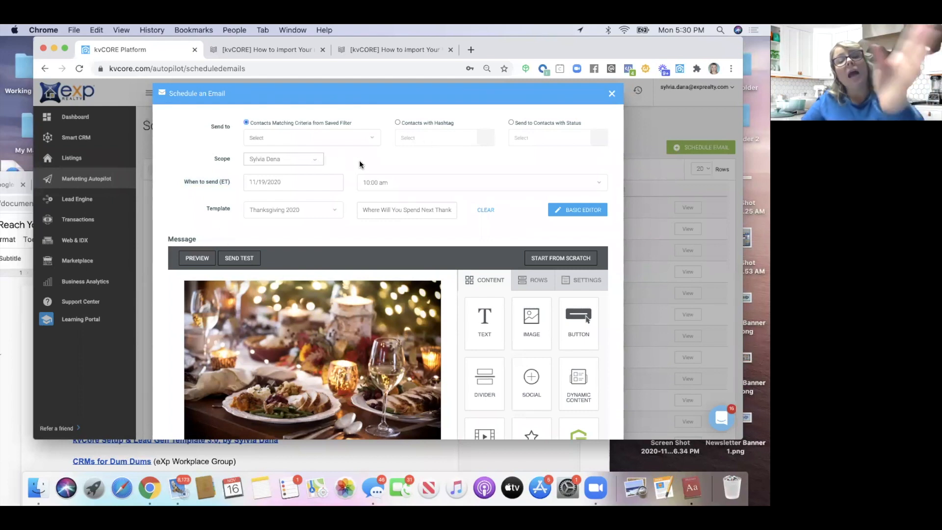
scroll(359, 161, "down", 1)
scroll(359, 161, "up", 1)
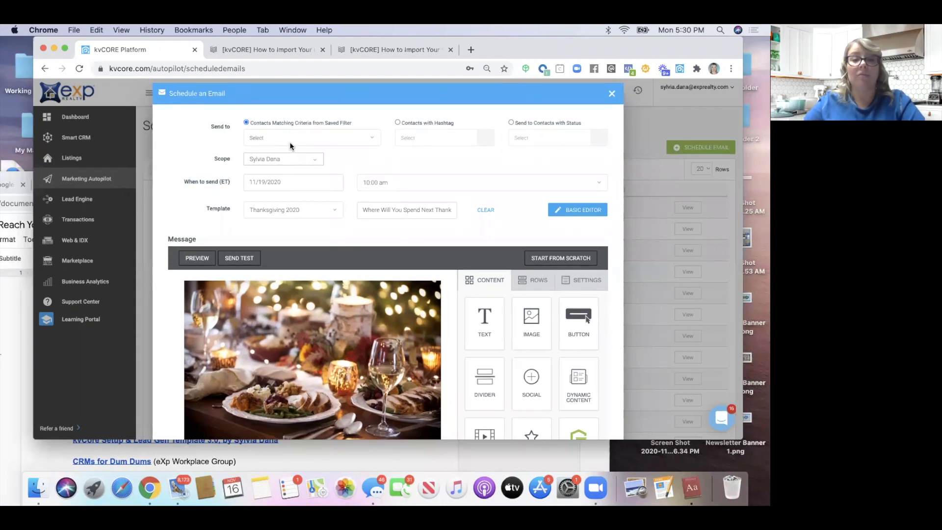
left_click(397, 123)
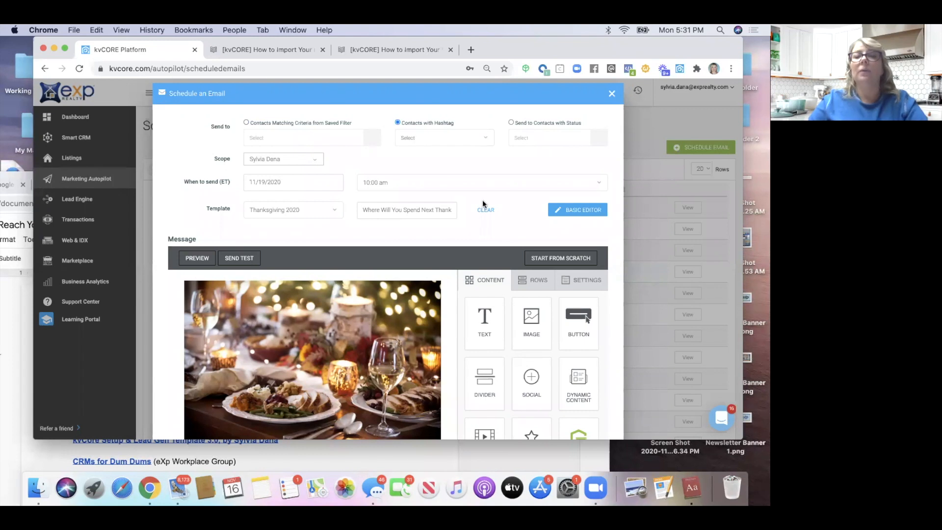
Address the email to contacts with statuses Sphere, Prospect and New Lead, the three-status maximum
left_click(511, 122)
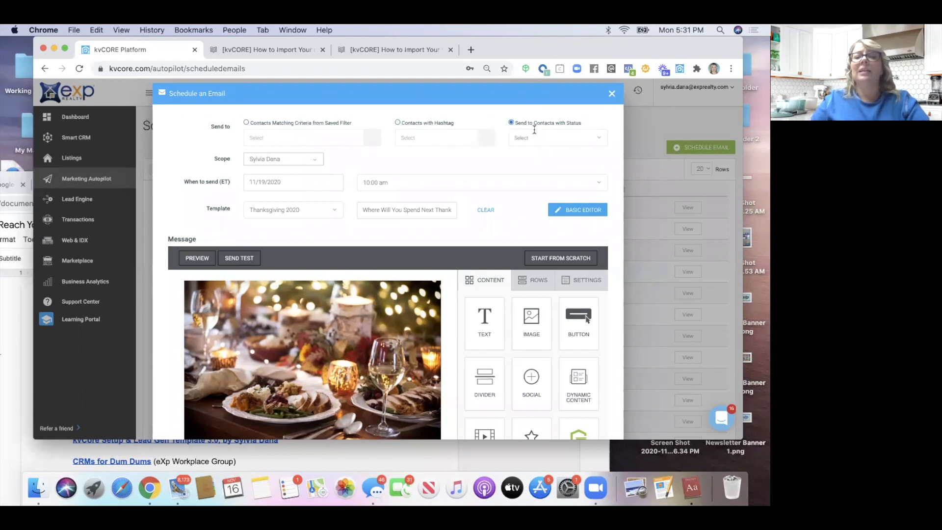
left_click(529, 138)
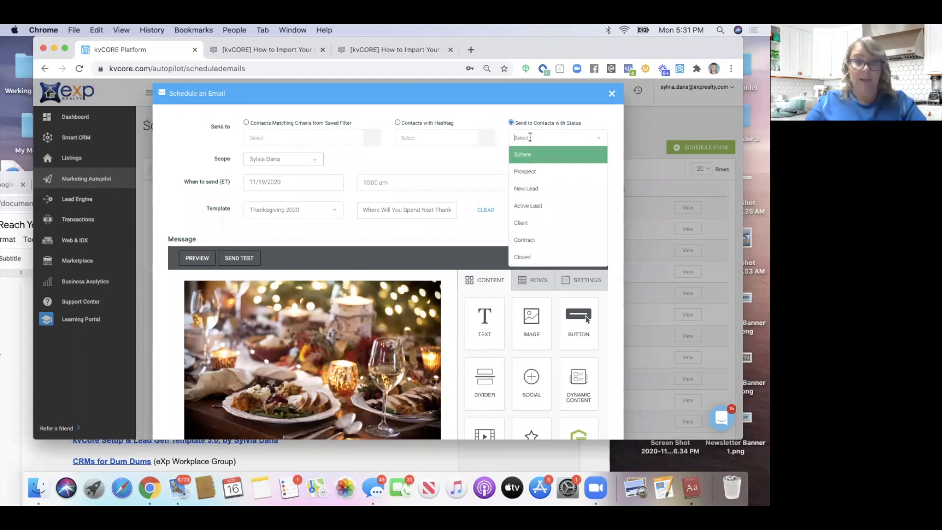
left_click(525, 155)
left_click(552, 140)
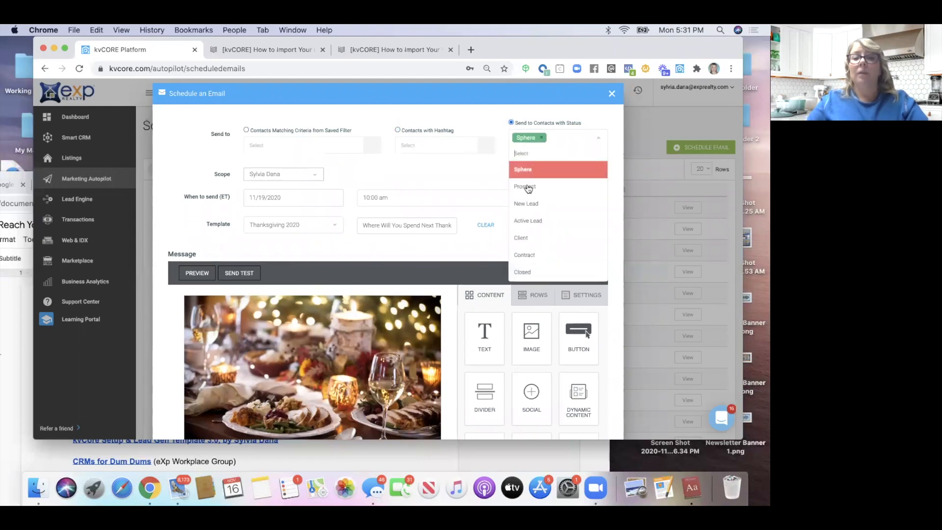
left_click(528, 187)
left_click(559, 156)
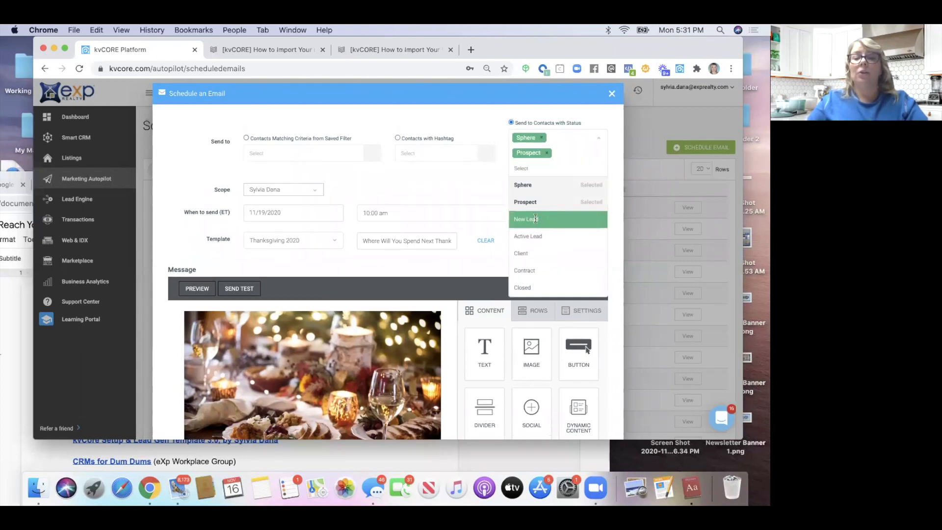
left_click(535, 219)
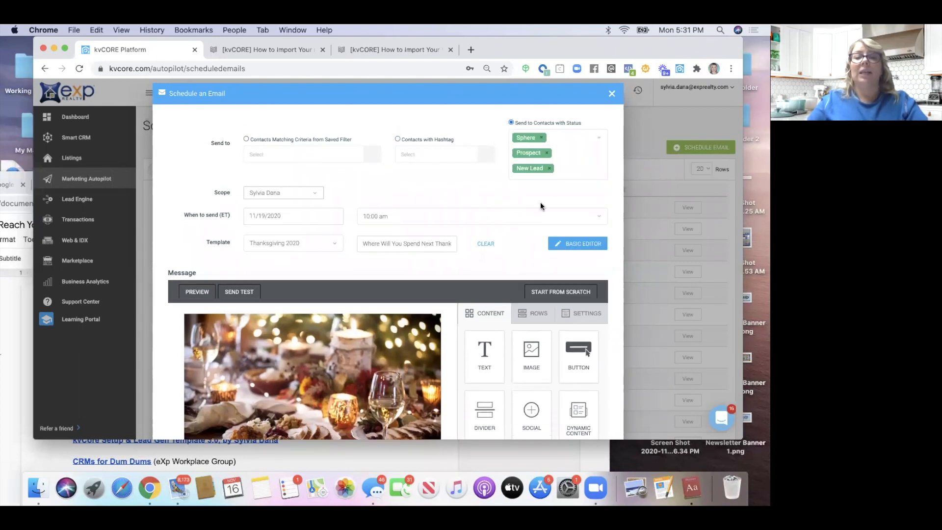
left_click(563, 165)
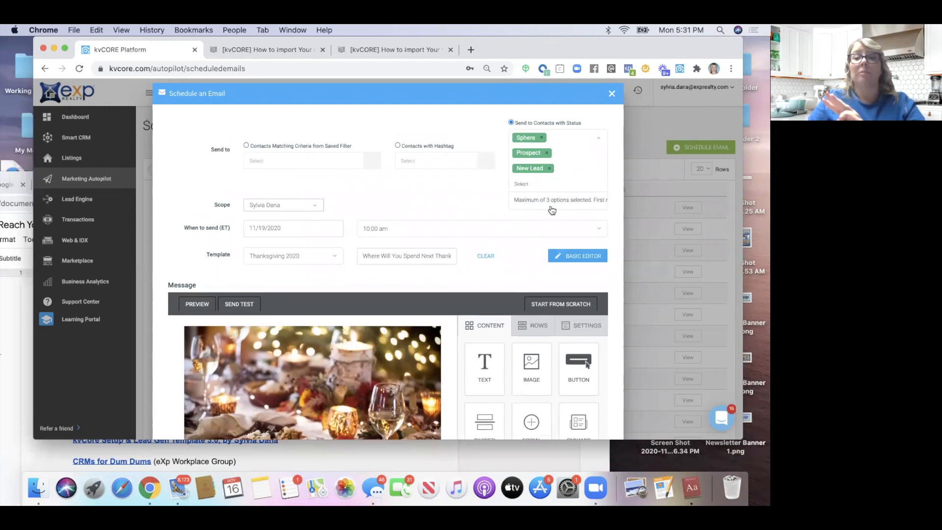
left_click(500, 206)
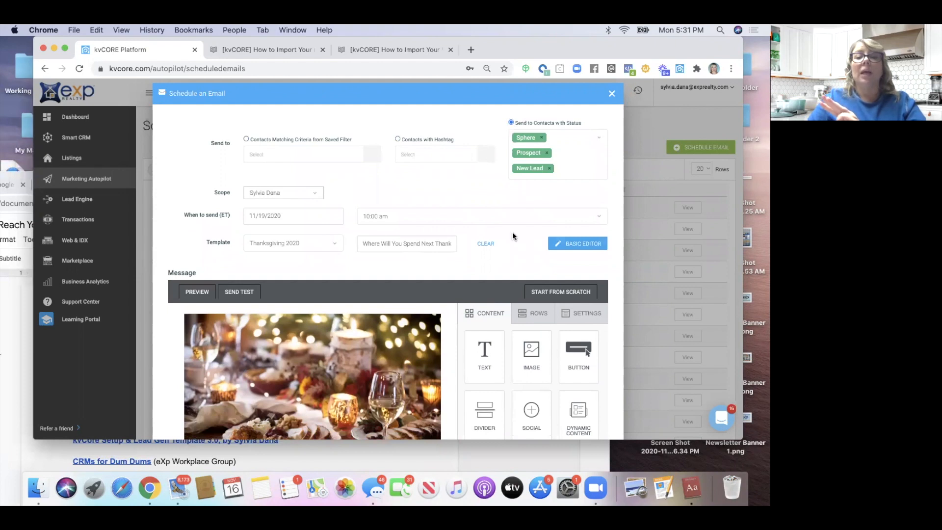
scroll(512, 232, "down", 5)
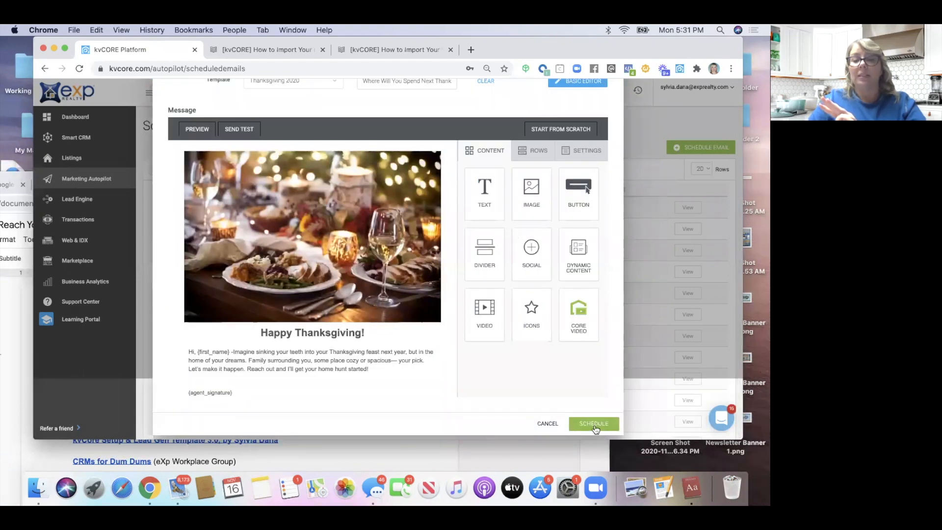
Schedule the Thanksgiving email, then begin a blank form for another mass email
left_click(595, 425)
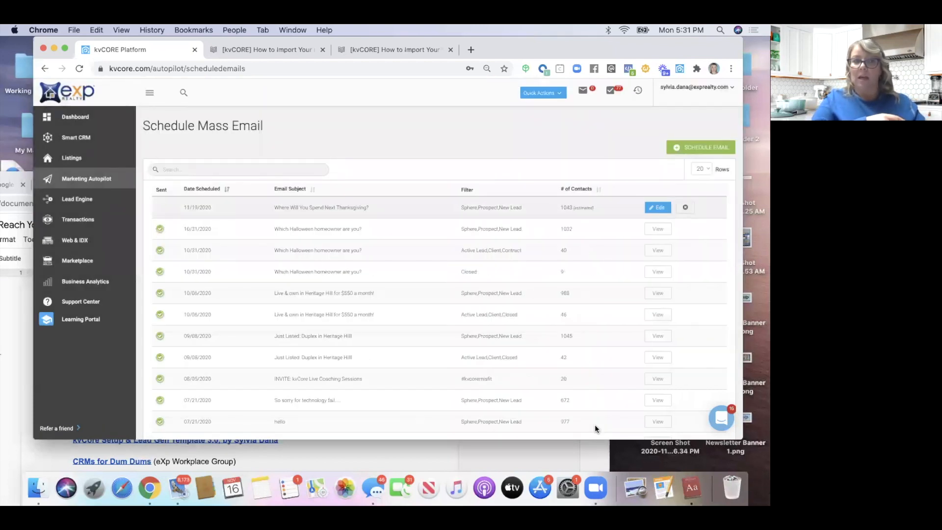
left_click(696, 148)
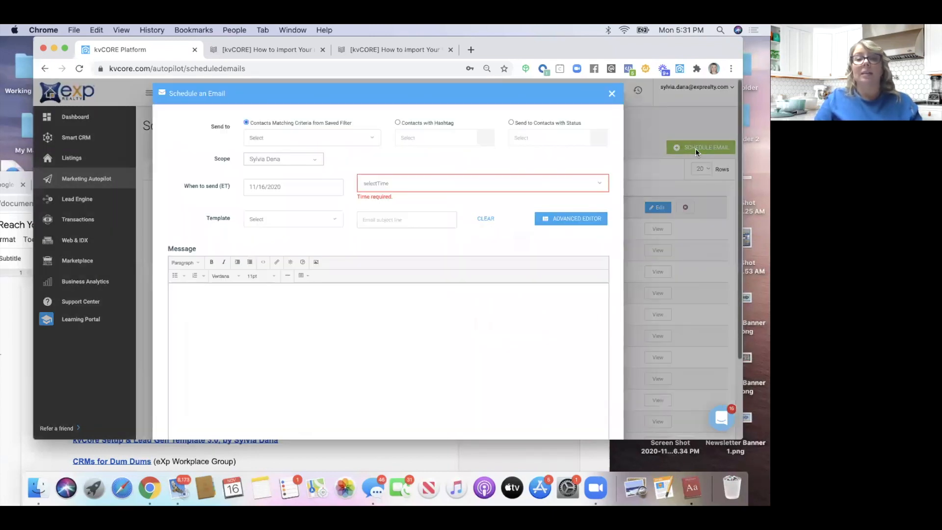
Set the new email's send date to 11/19/2020 at 10:00 am
left_click(287, 188)
left_click(325, 273)
left_click(369, 184)
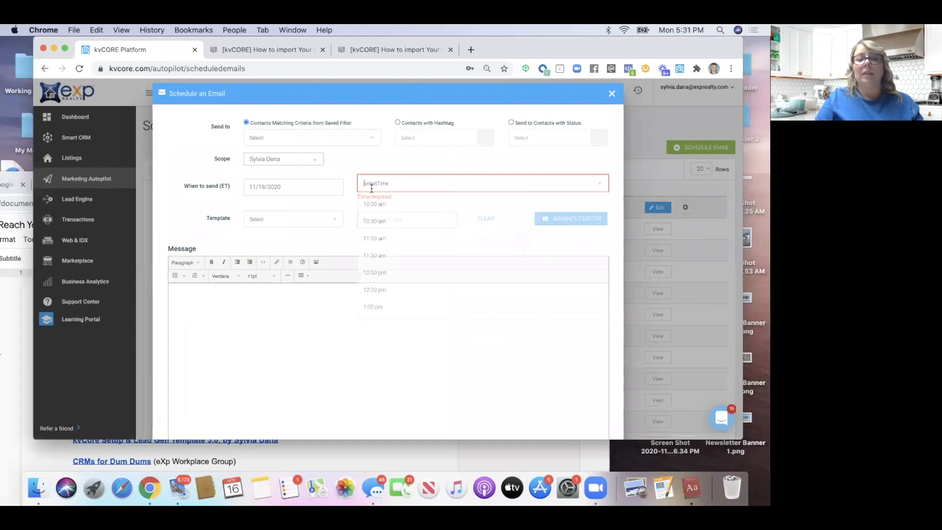
left_click(380, 205)
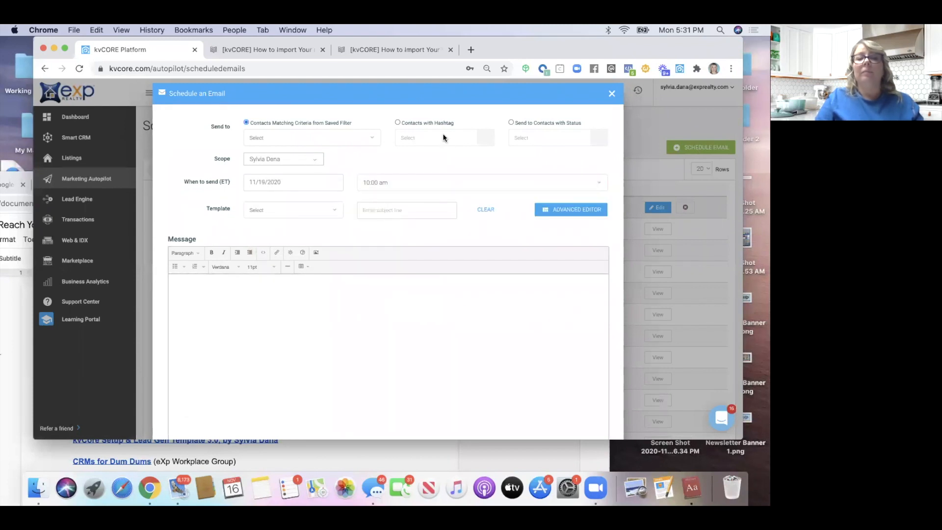
Send only to contacts with status Active Lead, adding then removing Client and Contract
left_click(511, 122)
left_click(521, 135)
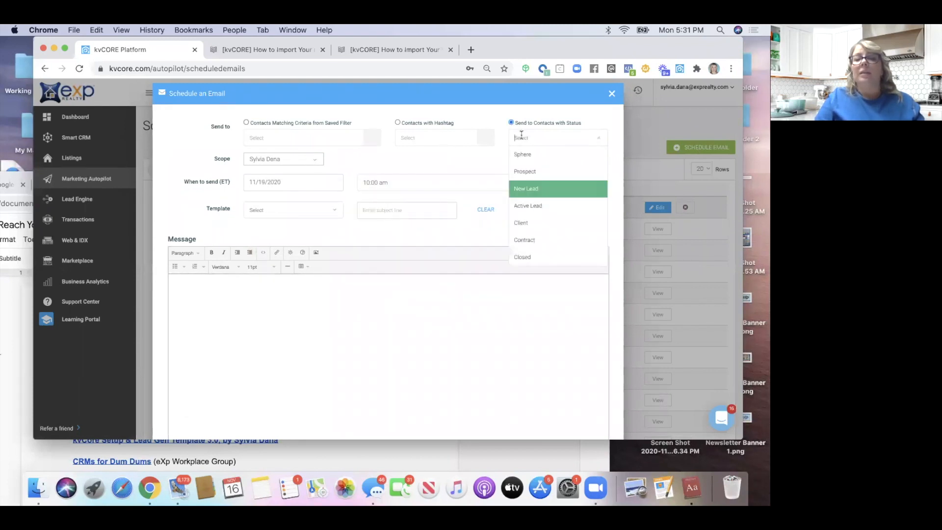
left_click(532, 205)
left_click(568, 140)
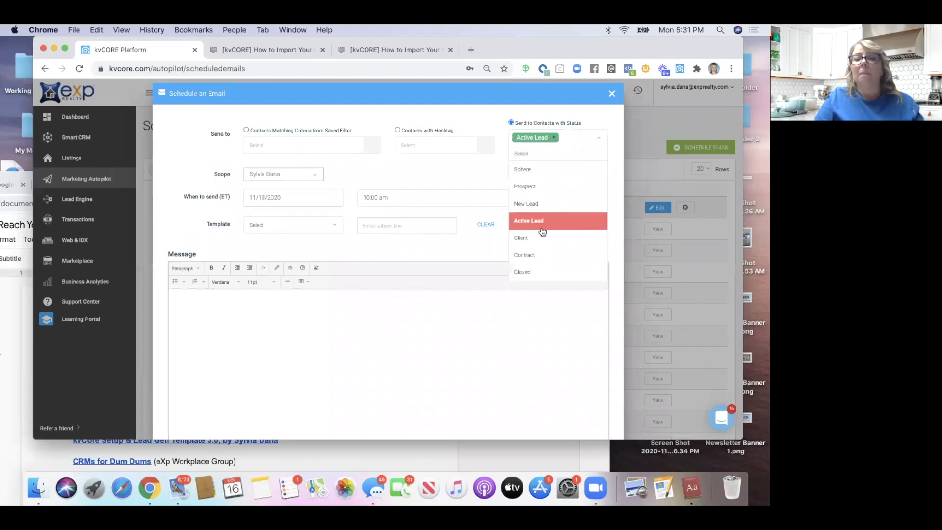
left_click(539, 238)
left_click(581, 159)
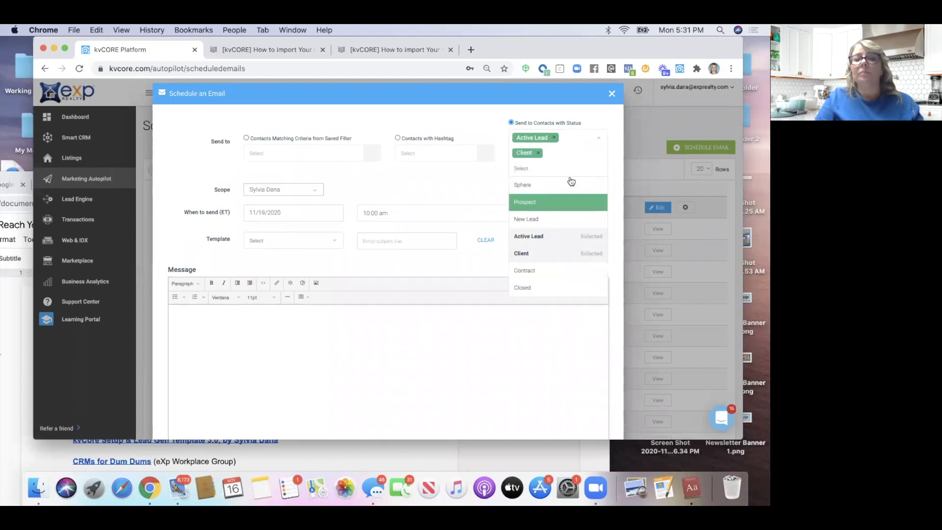
left_click(552, 271)
scroll(335, 236, "down", 2)
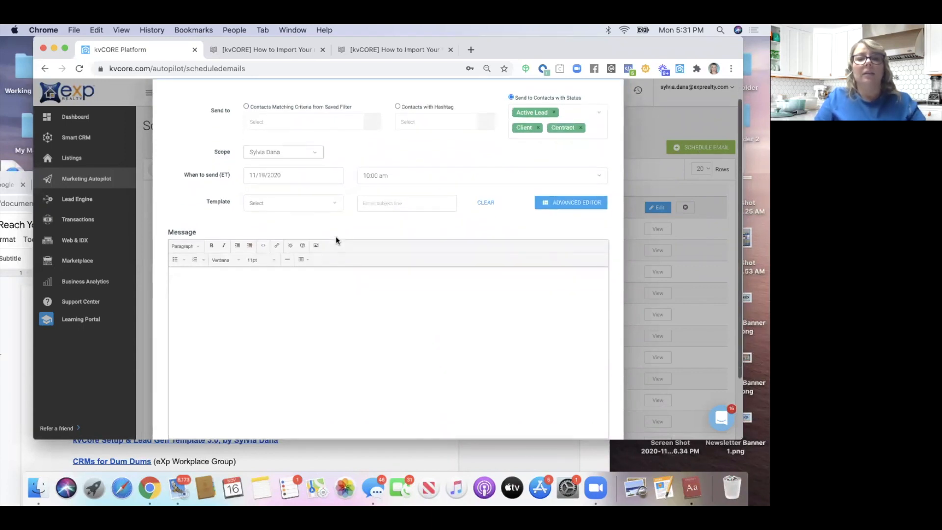
scroll(336, 236, "down", 1)
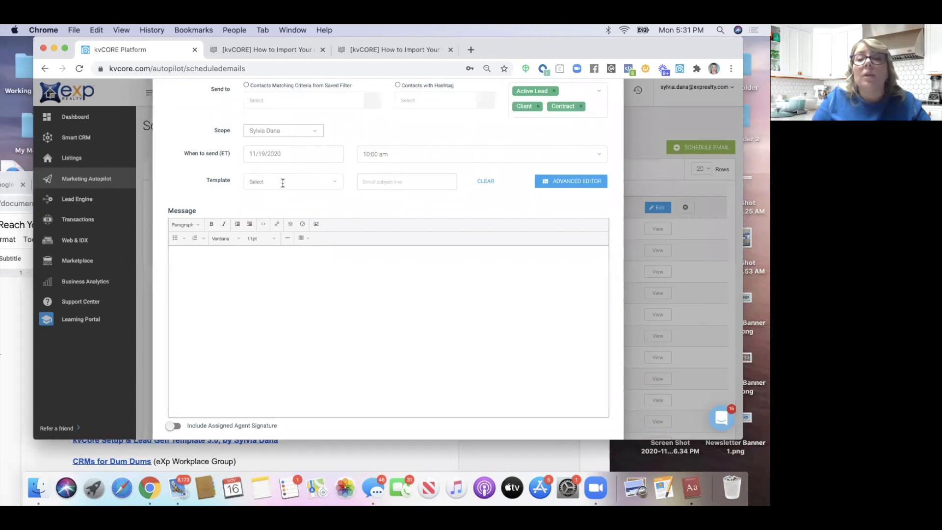
left_click(581, 106)
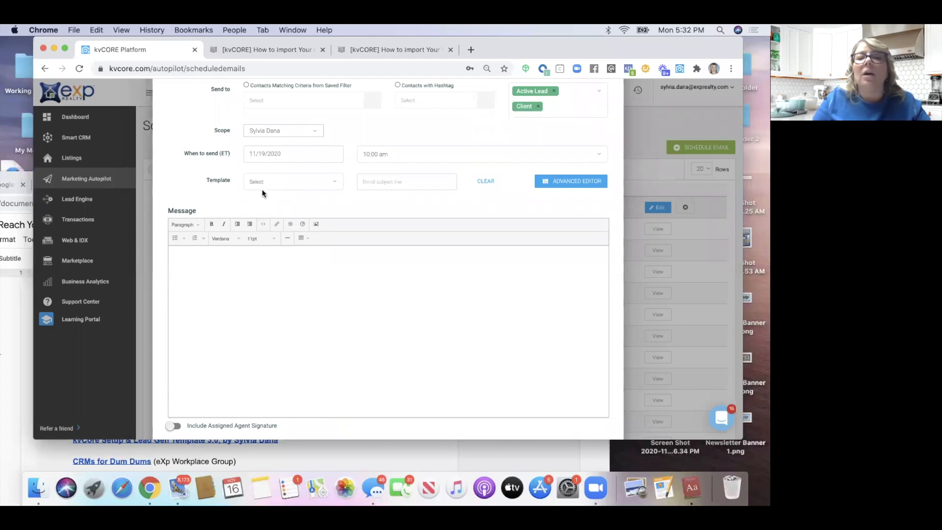
left_click(538, 107)
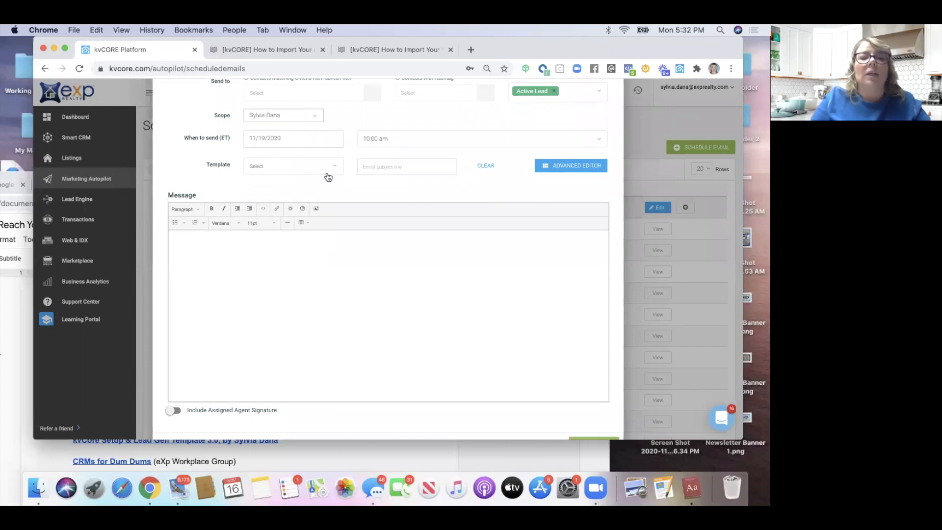
Load the Thanksgiving 2020 template via 'thanks', review its message, and schedule the Active Lead email
left_click(258, 162)
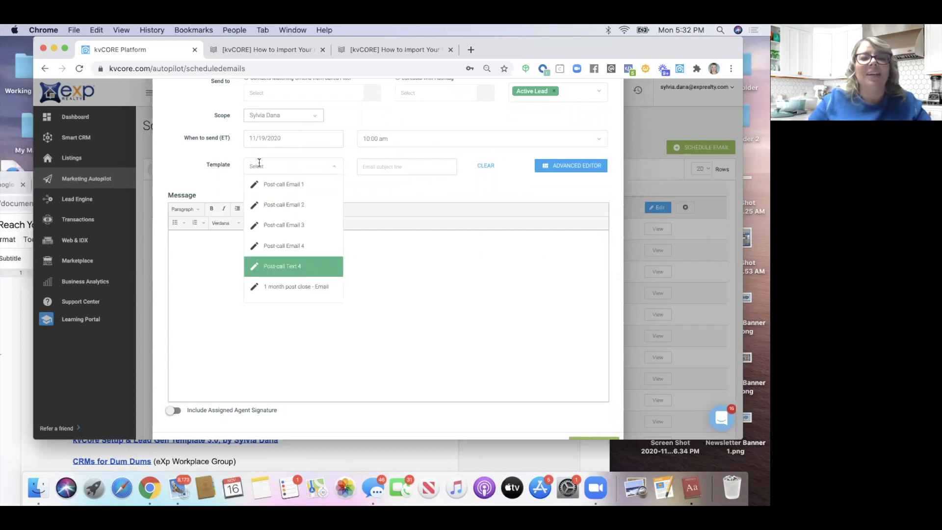
type("thanks")
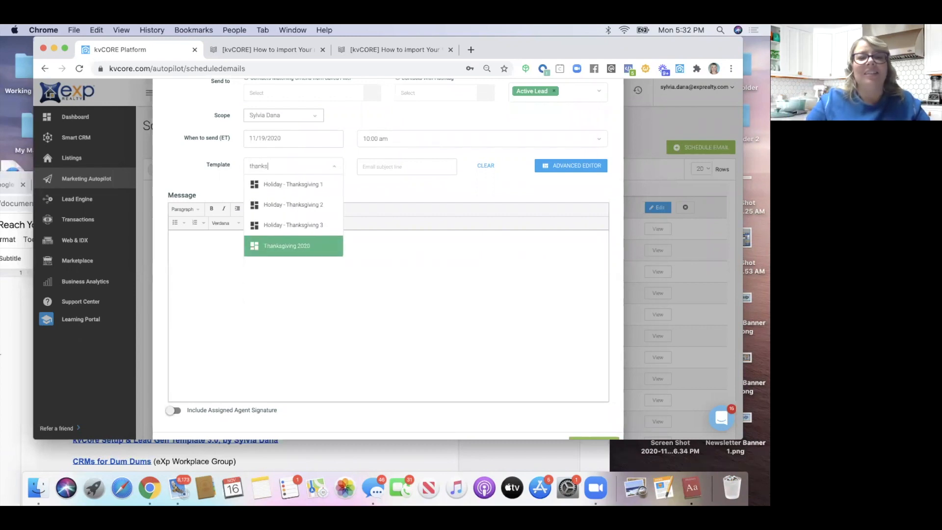
left_click(273, 247)
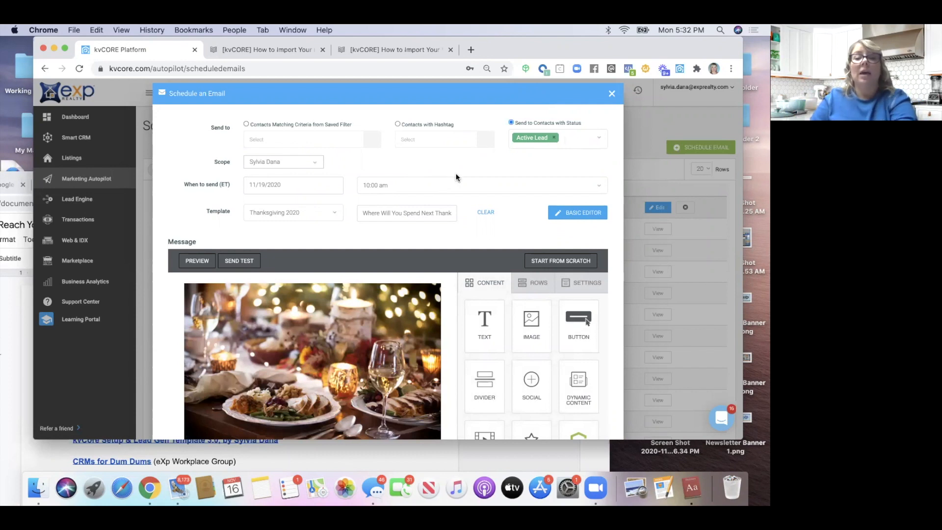
scroll(455, 177, "down", 2)
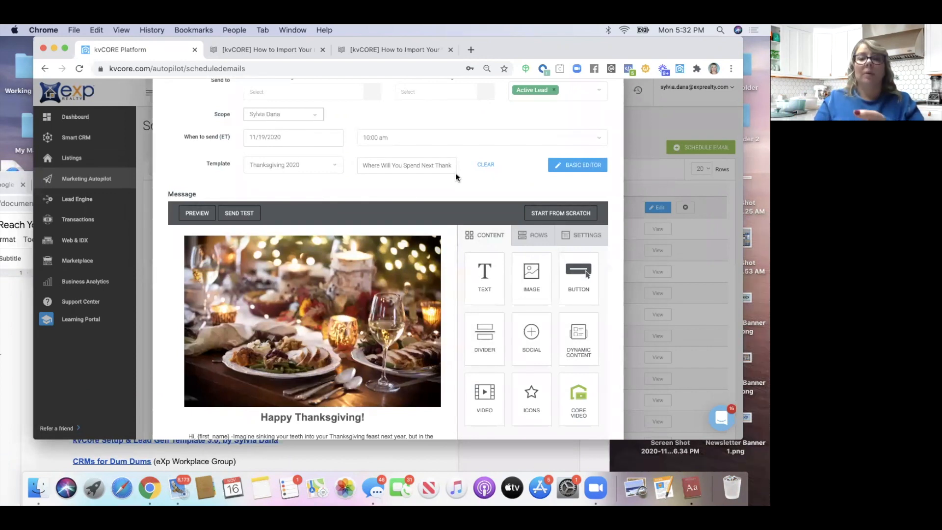
scroll(456, 172, "down", 5)
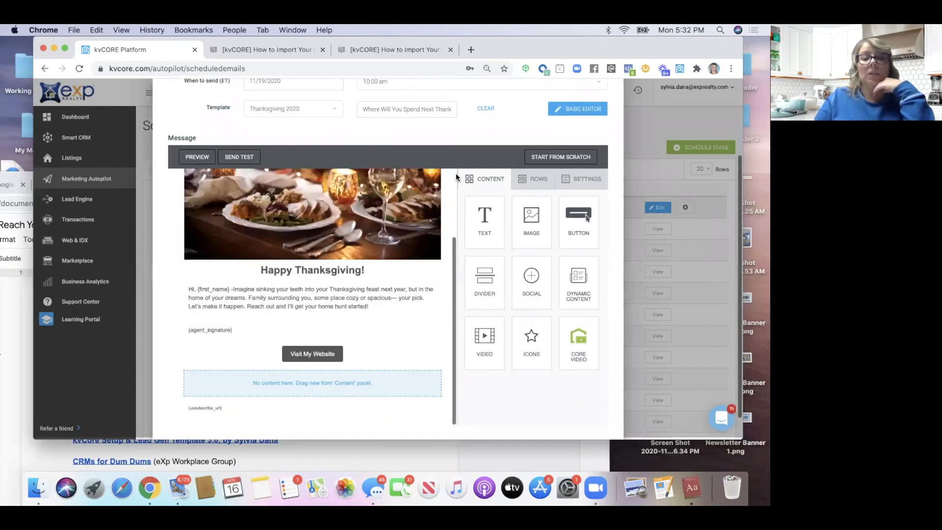
scroll(456, 175, "up", 5)
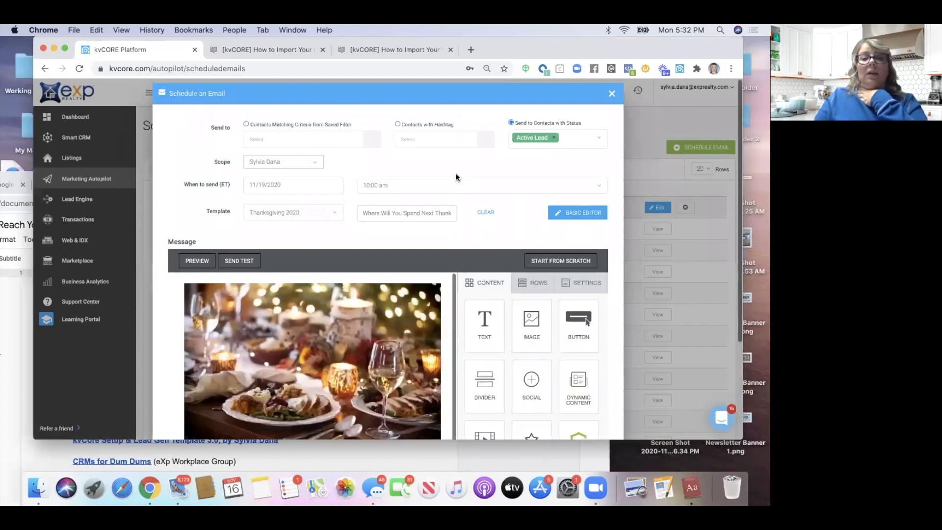
scroll(420, 181, "down", 5)
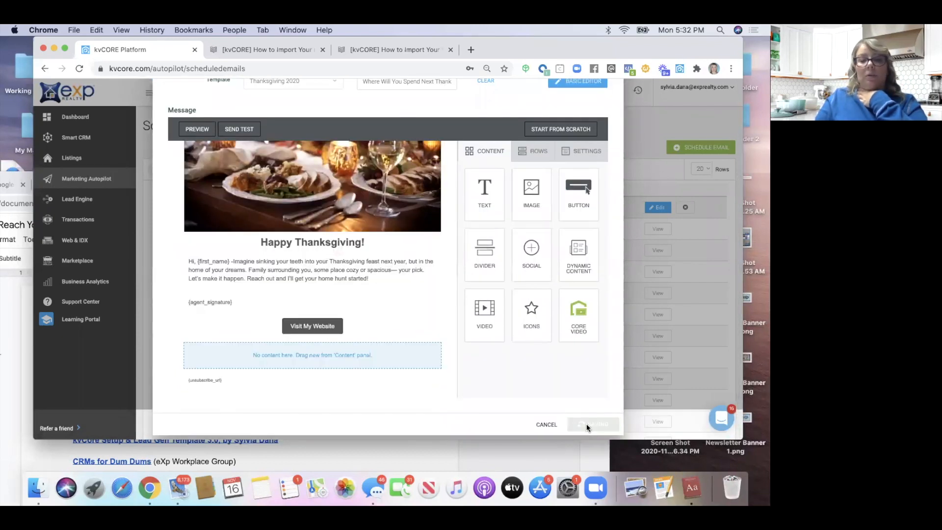
left_click(587, 423)
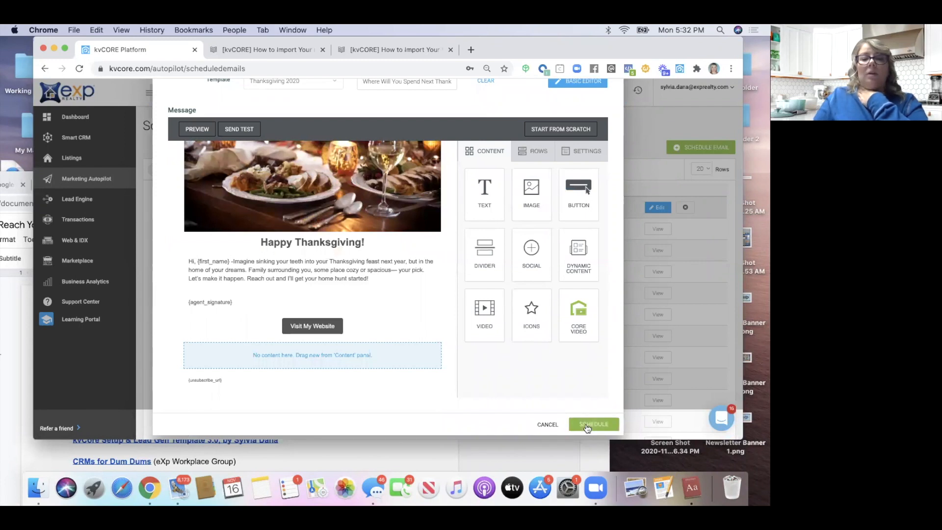
Schedule the Thanksgiving email to the Active Lead contacts, then move the kvCORE window aside to reveal Docs
left_click(587, 424)
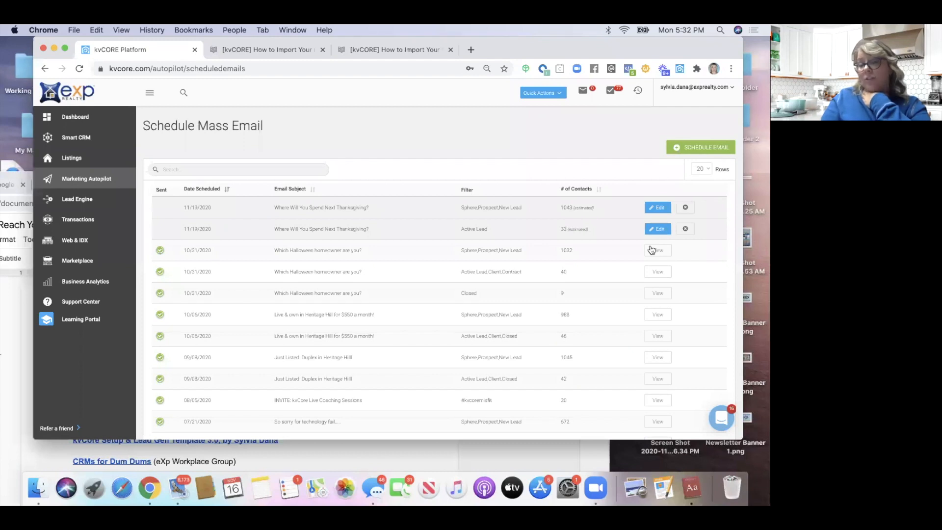
left_click_drag(142, 42, 143, 101)
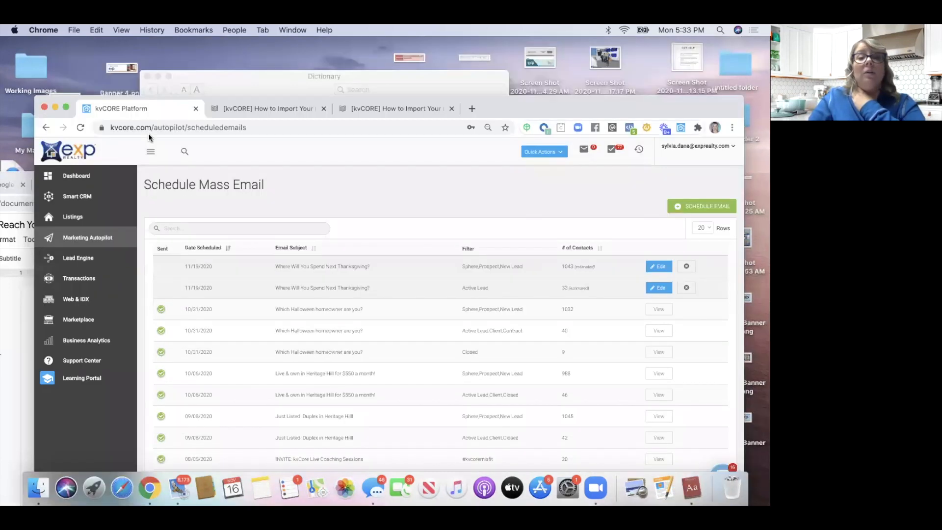
left_click_drag(396, 104, 401, 143)
left_click_drag(510, 145, 329, 347)
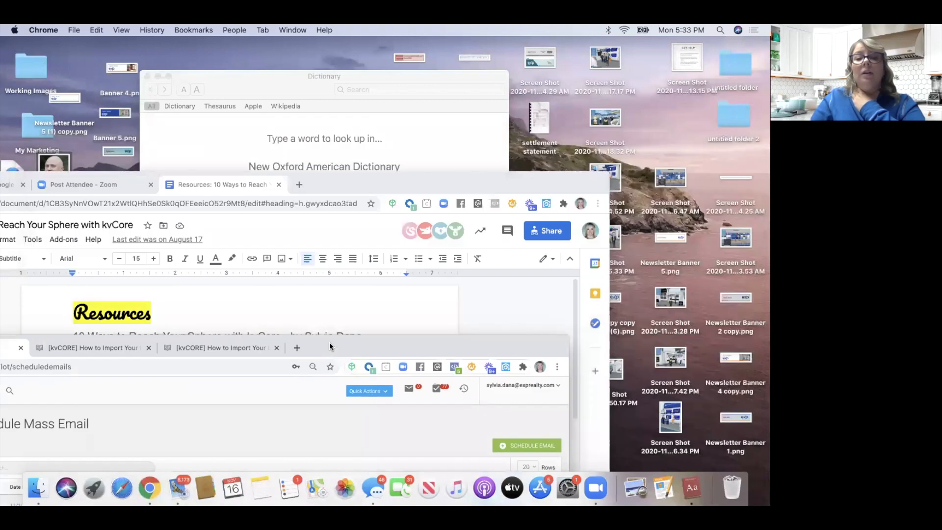
Raise the Google Docs window to the top and switch among its tabs
left_click_drag(366, 189, 531, 54)
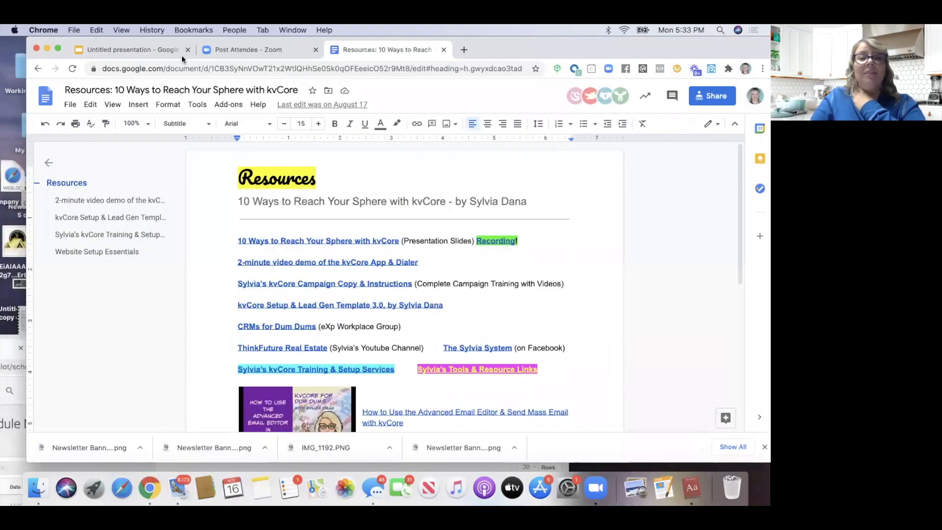
left_click(136, 49)
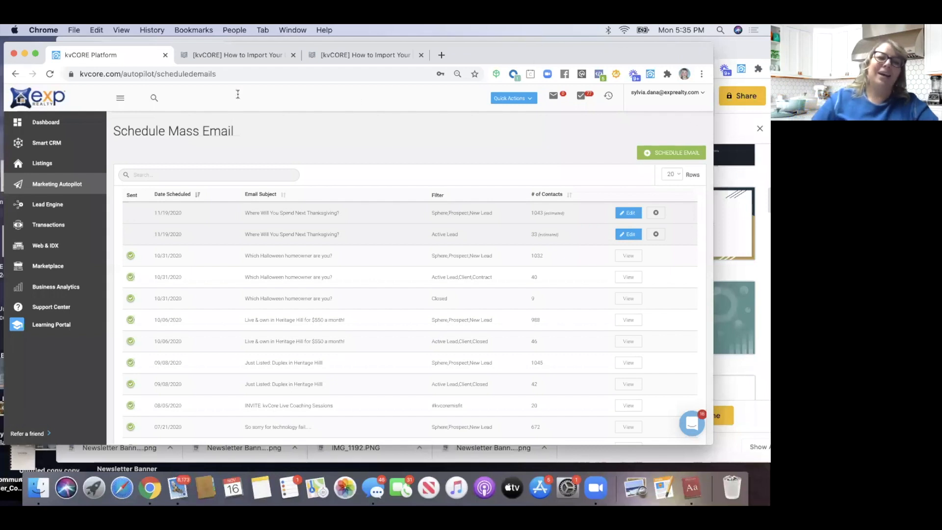
Open the Smart CRM leads list from the sidebar
left_click(52, 149)
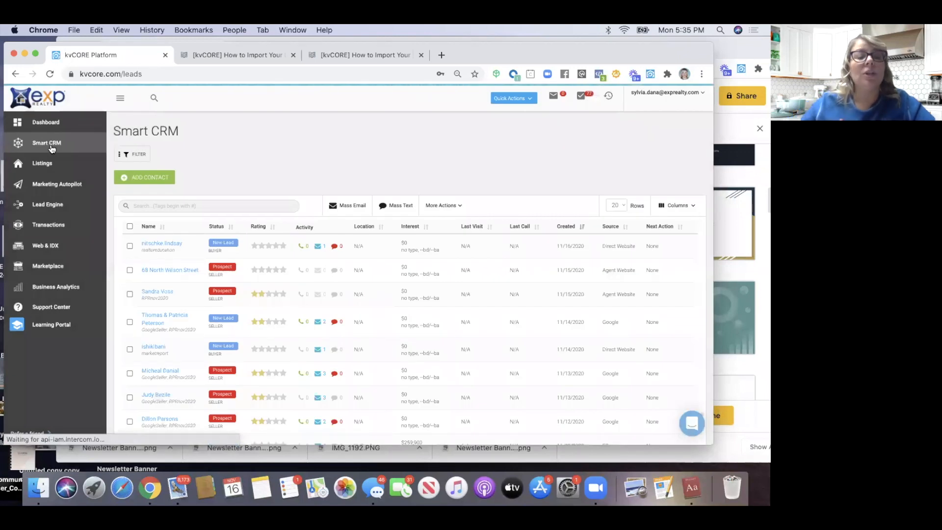
Filter the leads list to Sphere status
left_click(143, 154)
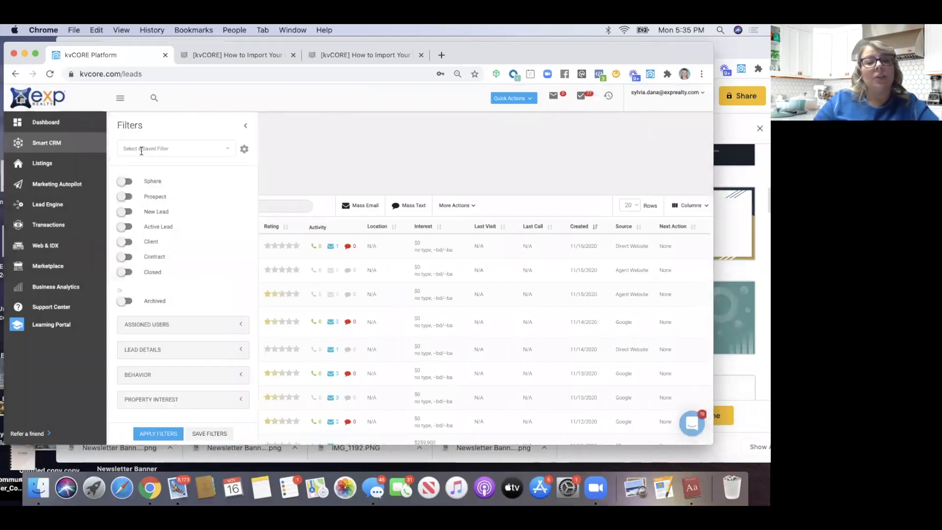
left_click(125, 181)
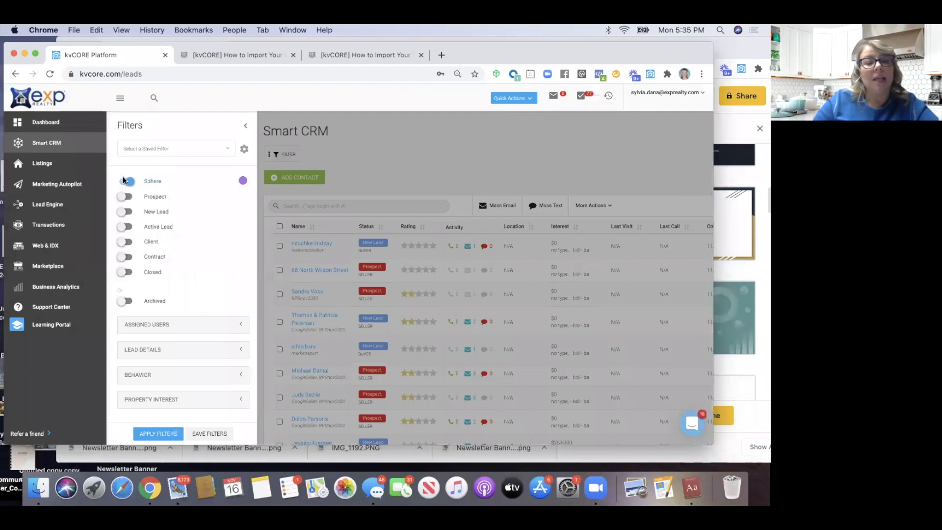
scroll(148, 294, "down", 1)
left_click(154, 434)
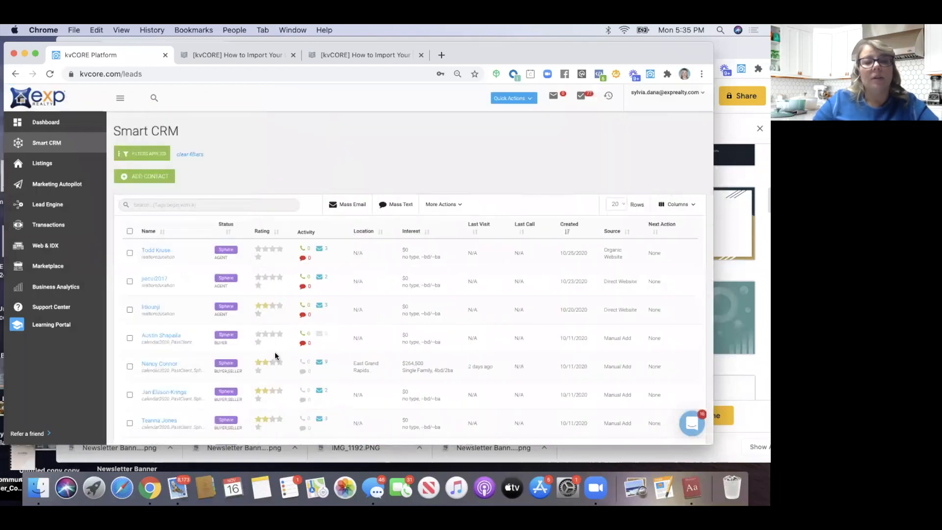
scroll(227, 380, "down", 10)
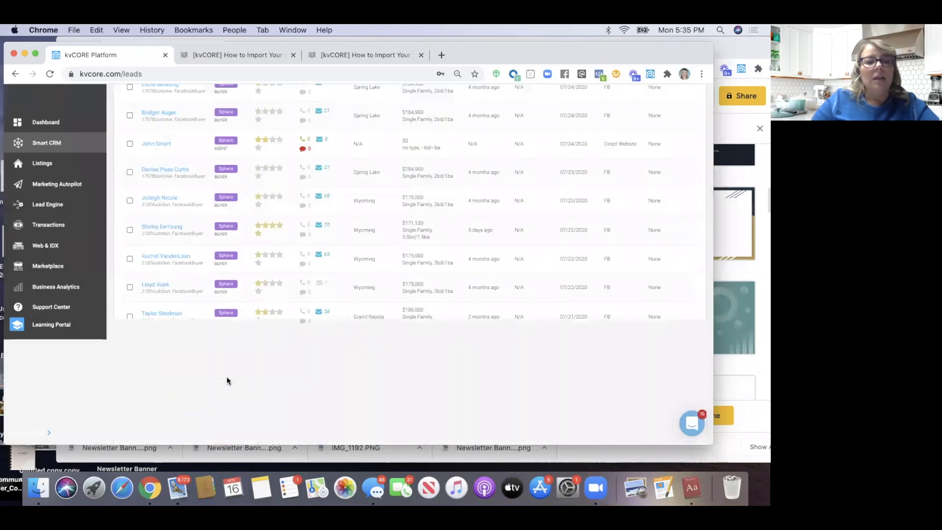
scroll(174, 330, "up", 10)
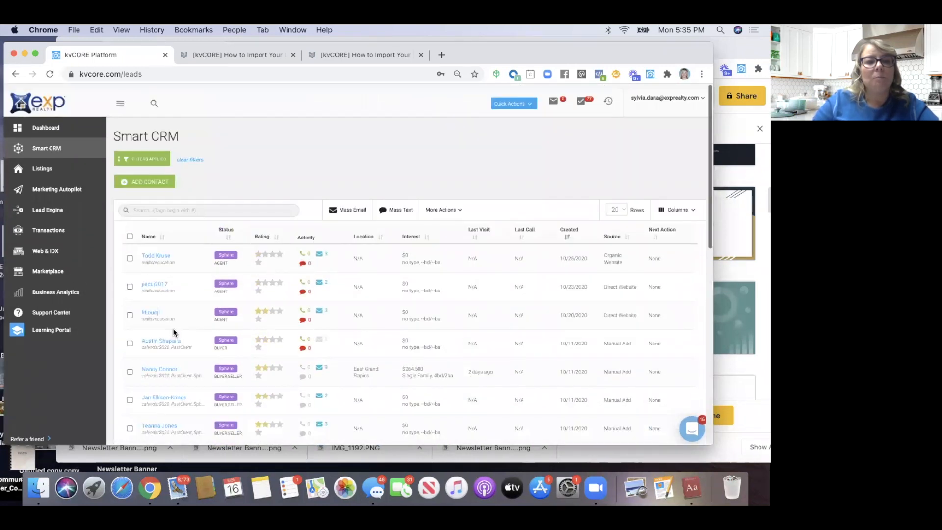
Add a 'car' hashtag filter under Lead Details, then open one matching lead's record
left_click(134, 155)
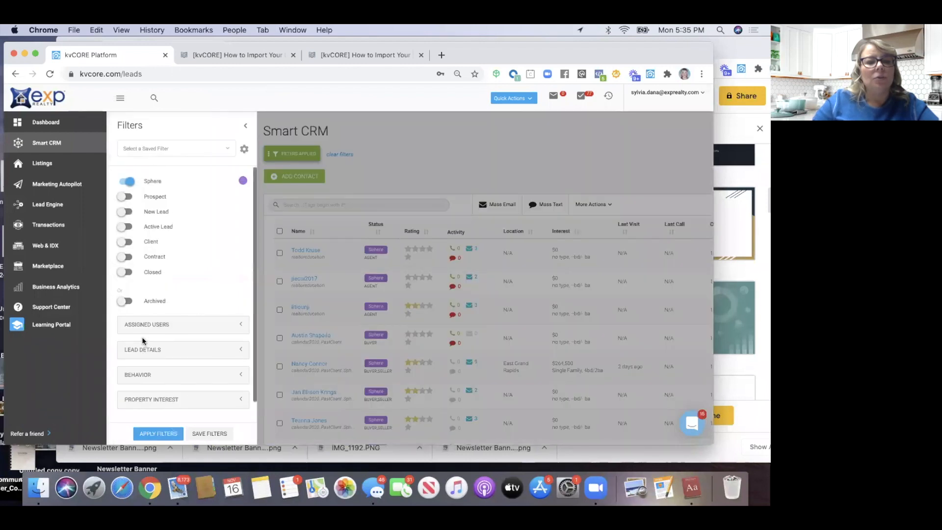
scroll(143, 341, "down", 2)
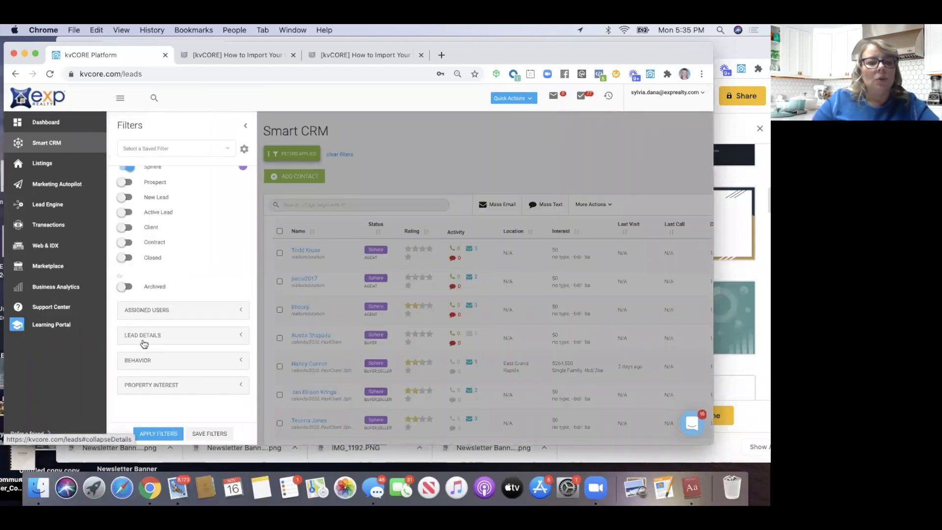
left_click(144, 337)
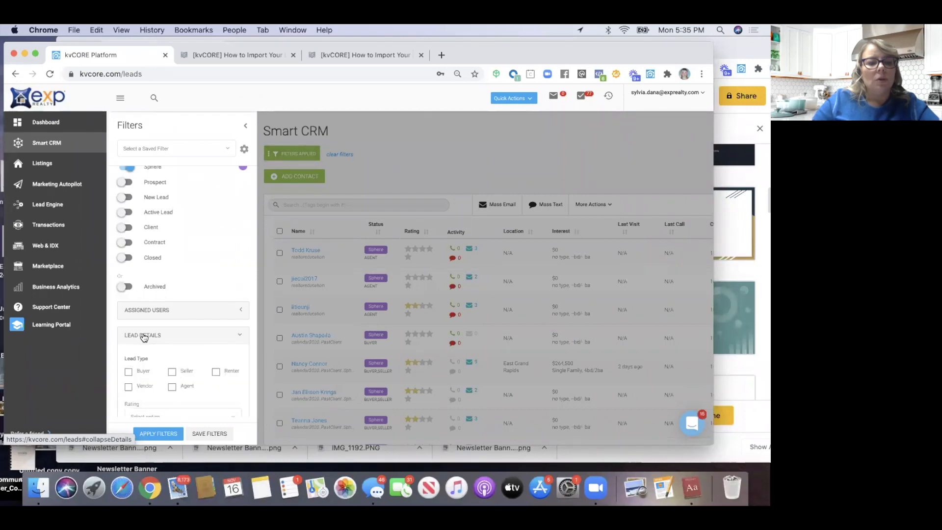
scroll(144, 337, "down", 5)
scroll(143, 337, "down", 2)
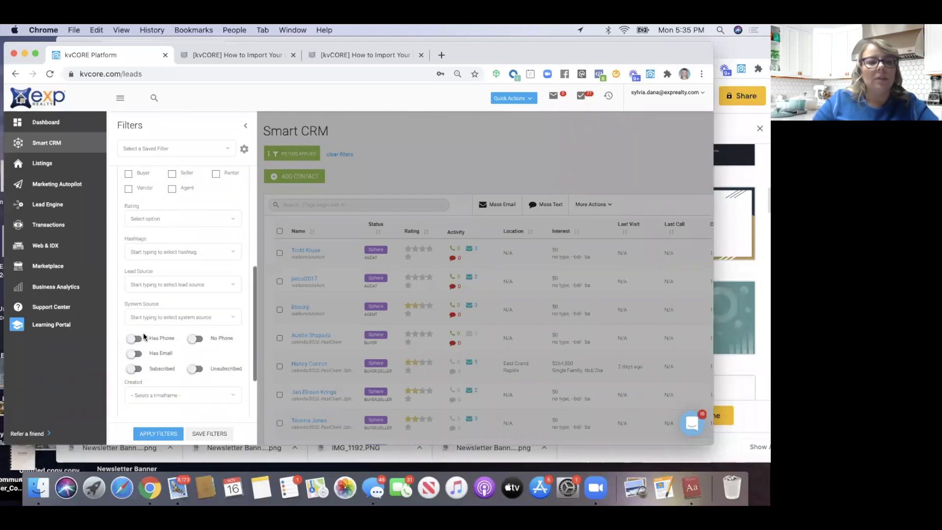
left_click(147, 250)
type("car")
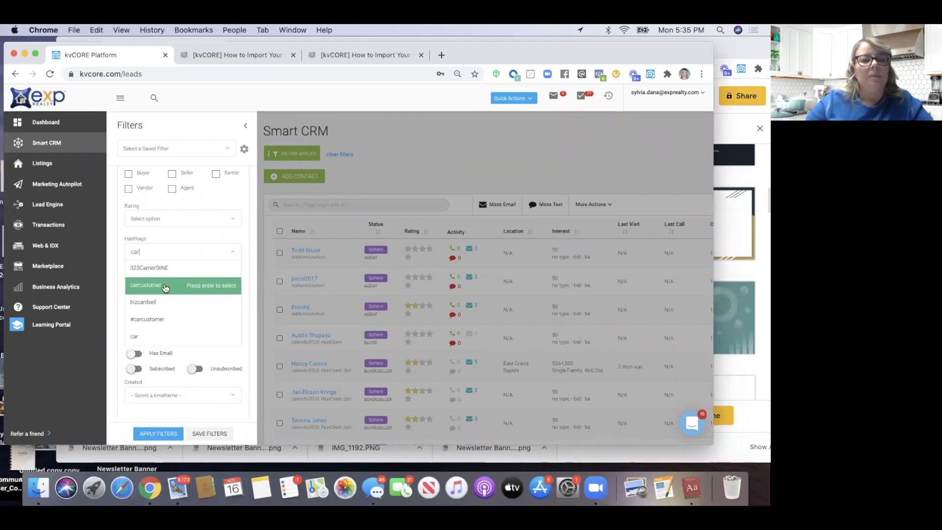
left_click(139, 336)
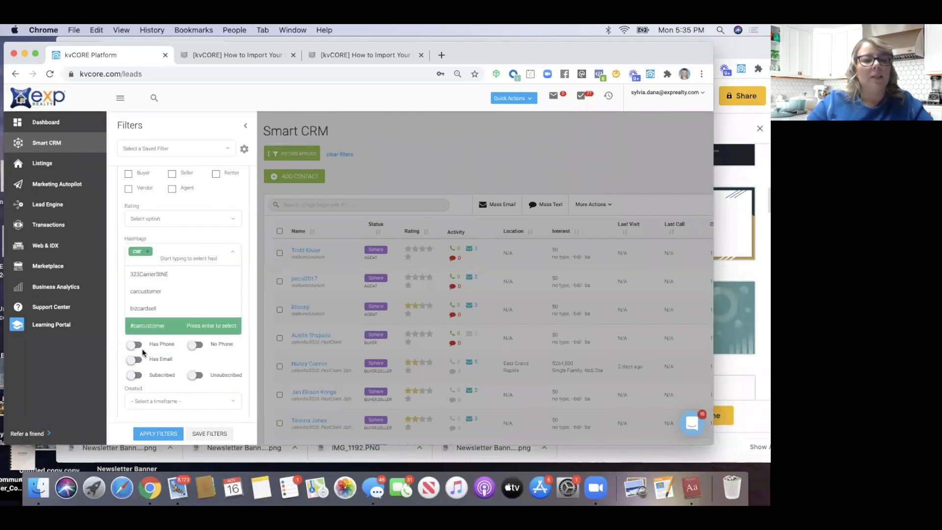
left_click(157, 434)
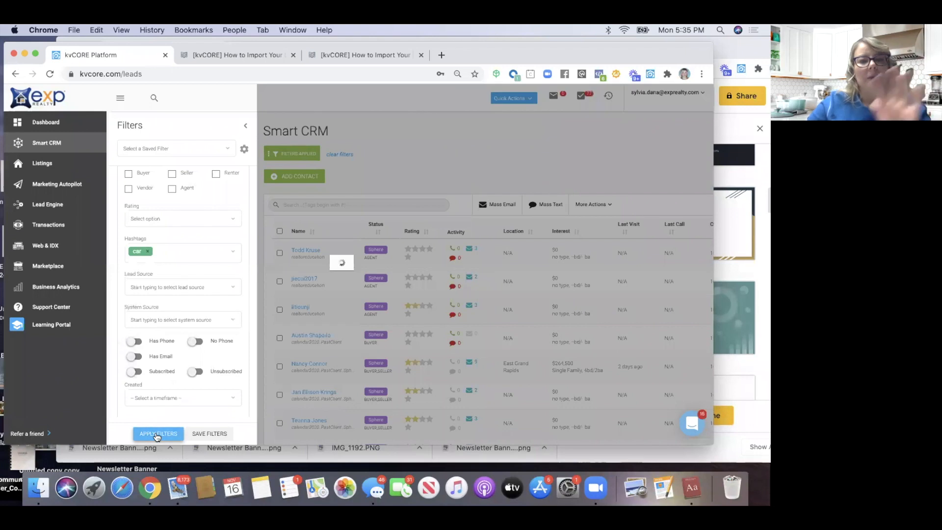
scroll(170, 392, "down", 10)
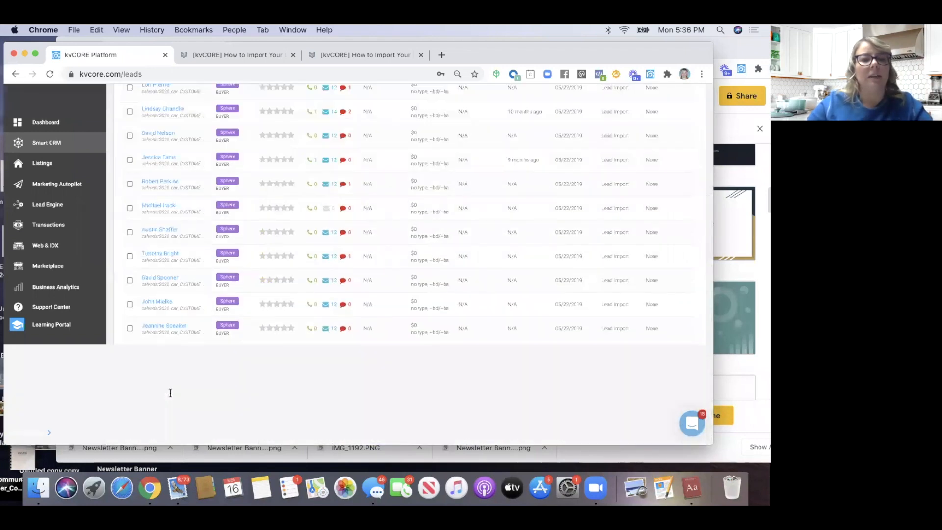
scroll(170, 393, "down", 1)
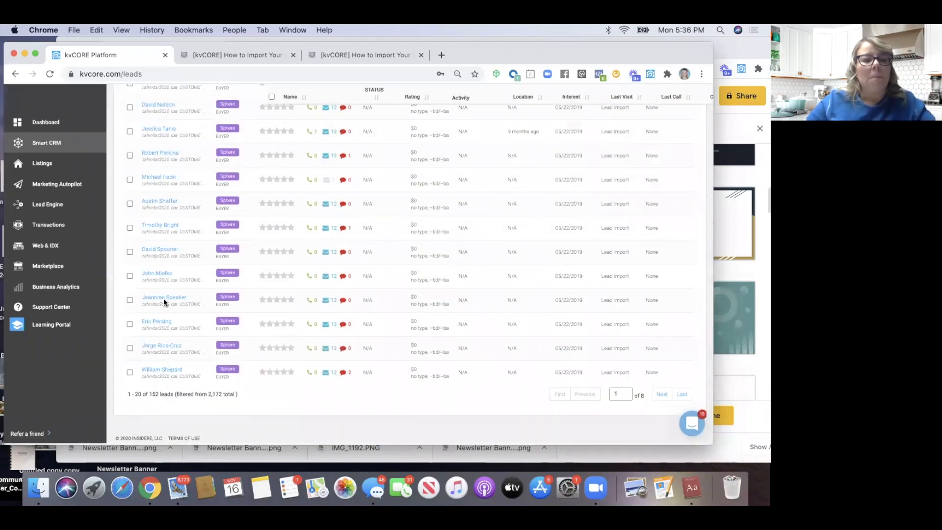
left_click(163, 273)
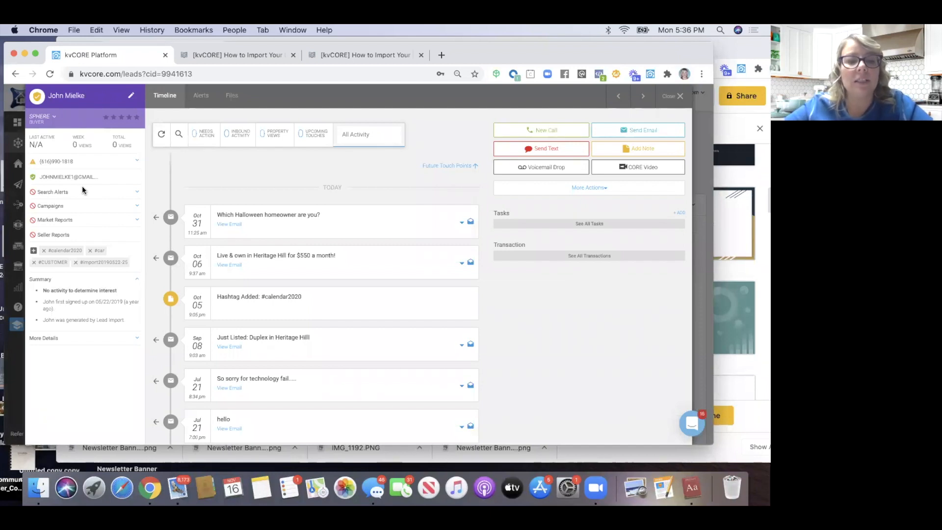
Scroll the lead's timeline back to 2019 sends like 'Friday Update: The HGTV Dream'
scroll(224, 340, "down", 3)
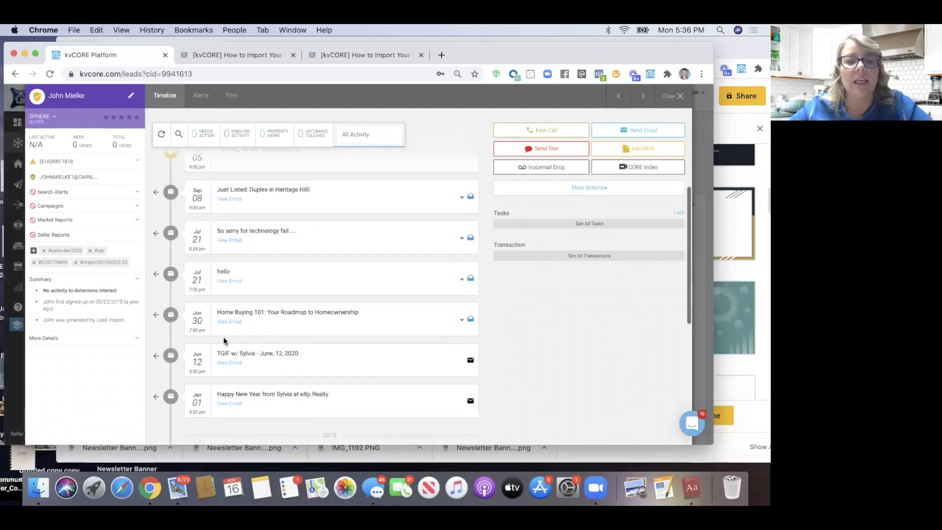
scroll(223, 340, "down", 2)
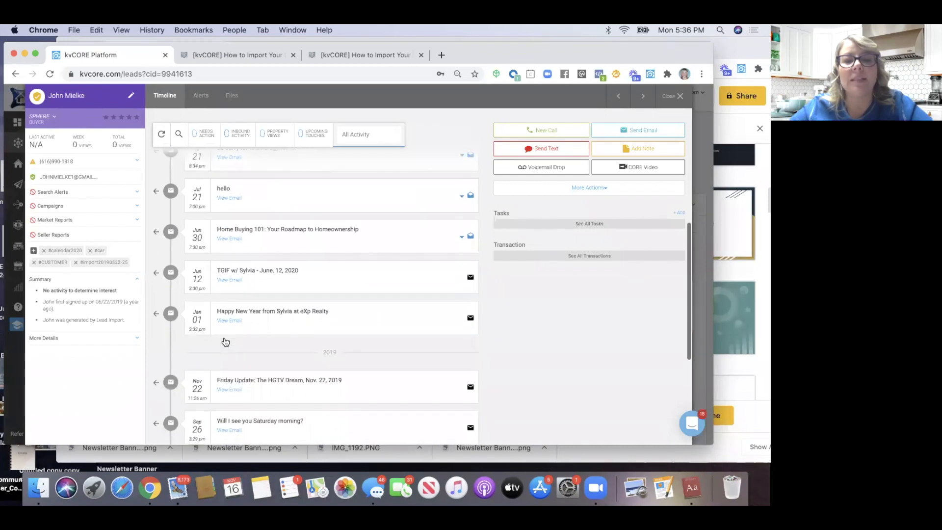
scroll(225, 342, "down", 4)
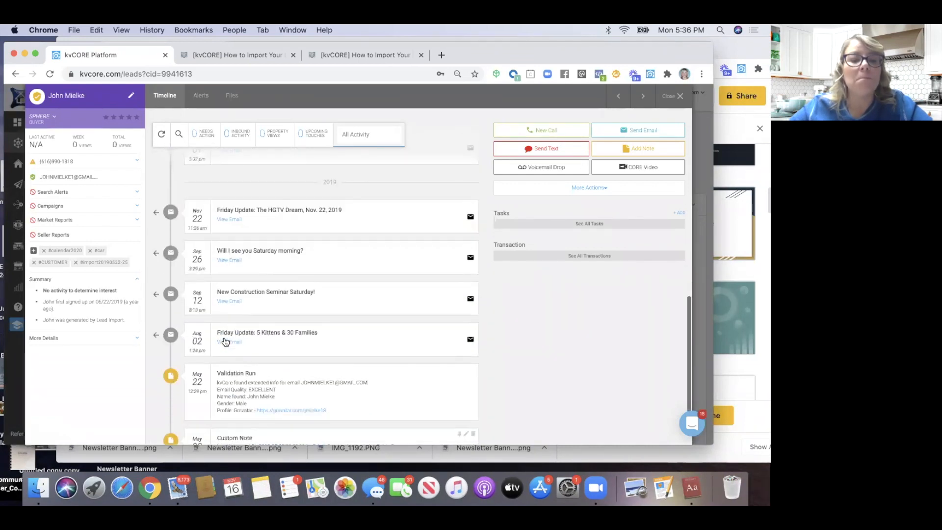
scroll(225, 341, "up", 10)
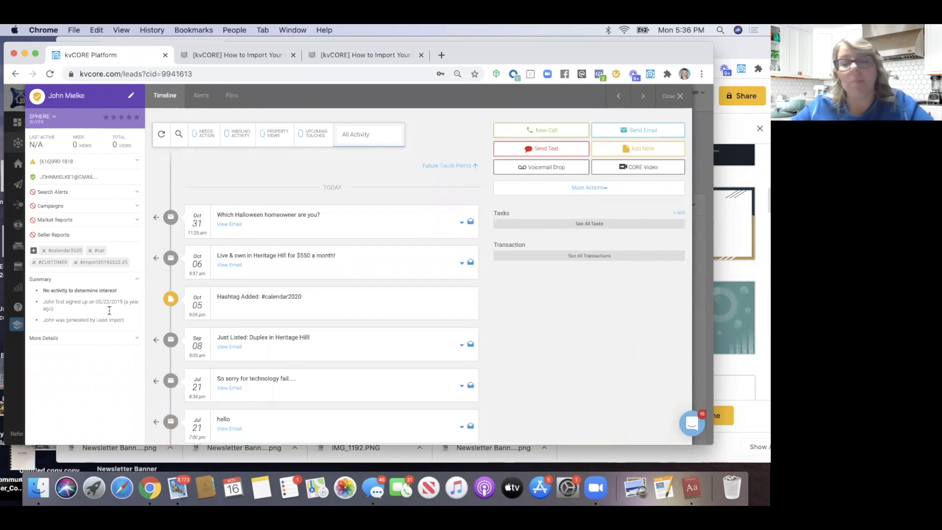
left_click(90, 252)
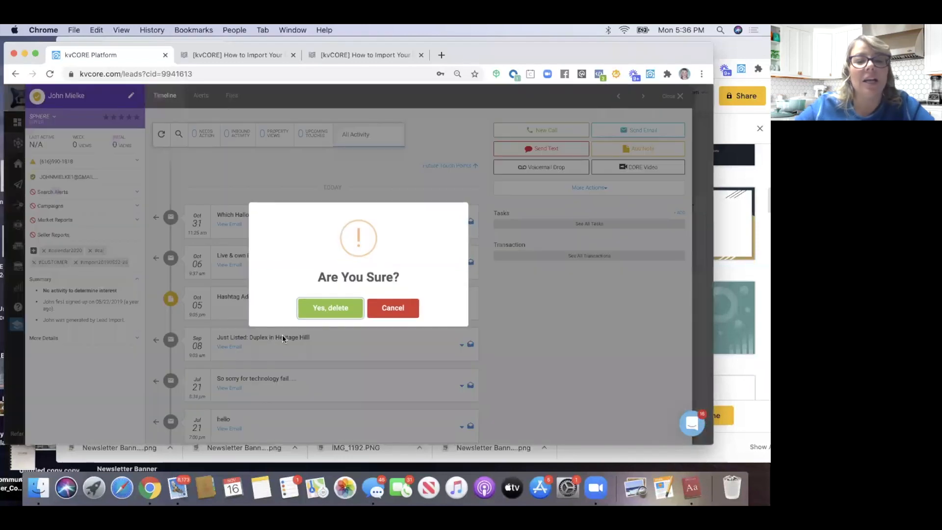
left_click(326, 307)
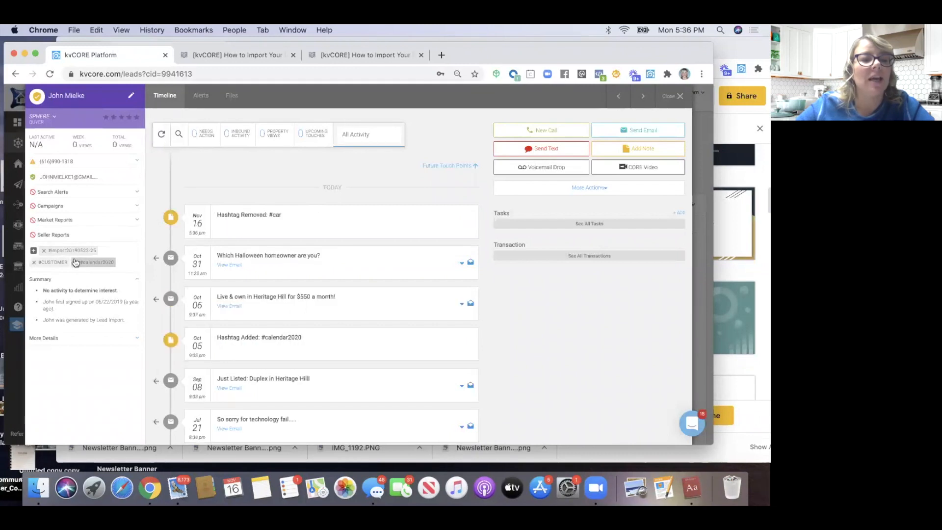
left_click(44, 250)
left_click(346, 313)
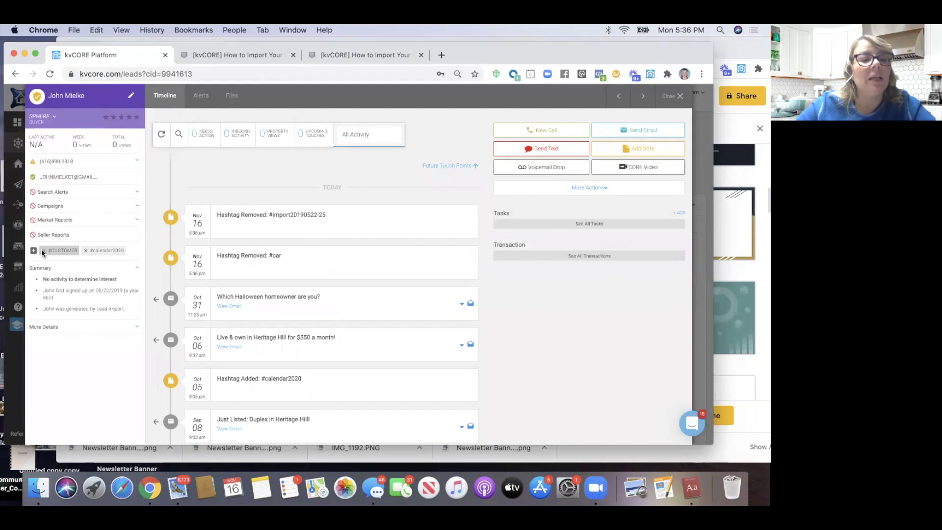
left_click(43, 250)
left_click(342, 312)
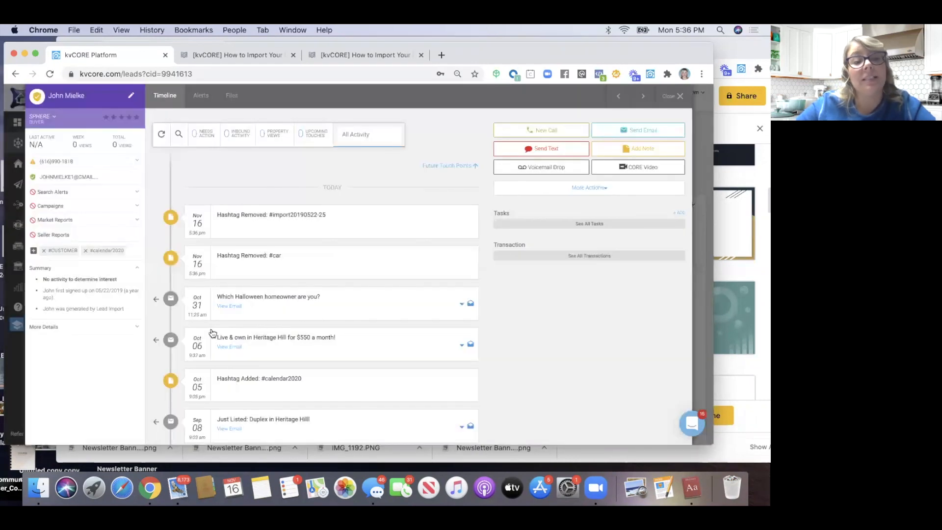
Add the carcustomer hashtag alongside calendar2020 and update the tags
left_click(33, 251)
left_click(194, 141)
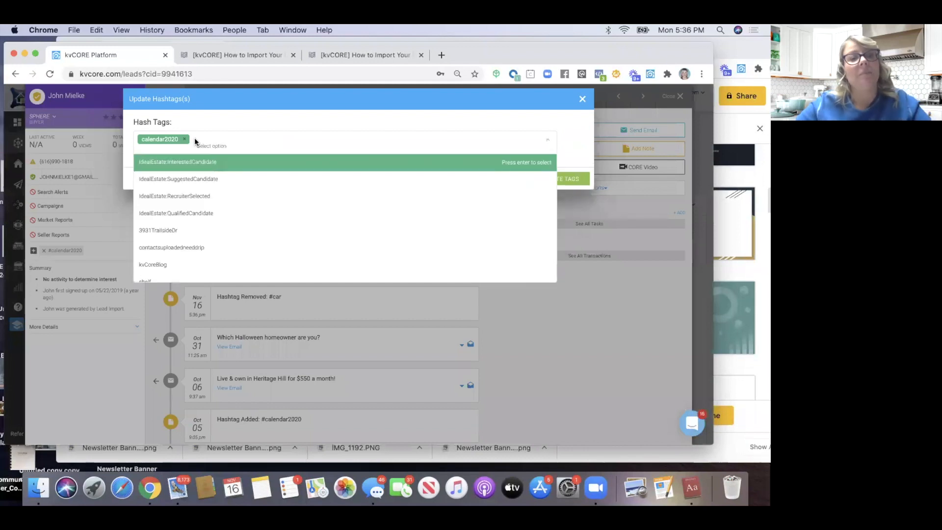
type("carcus")
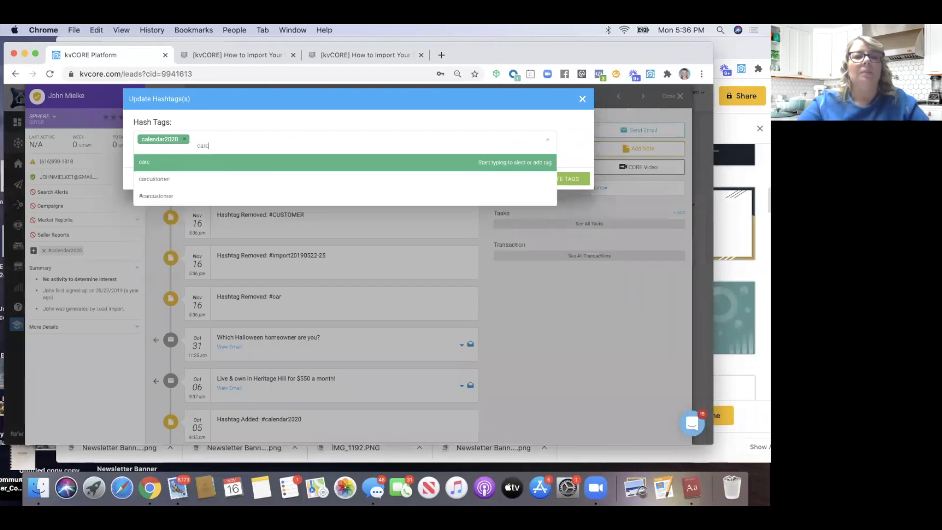
left_click(149, 179)
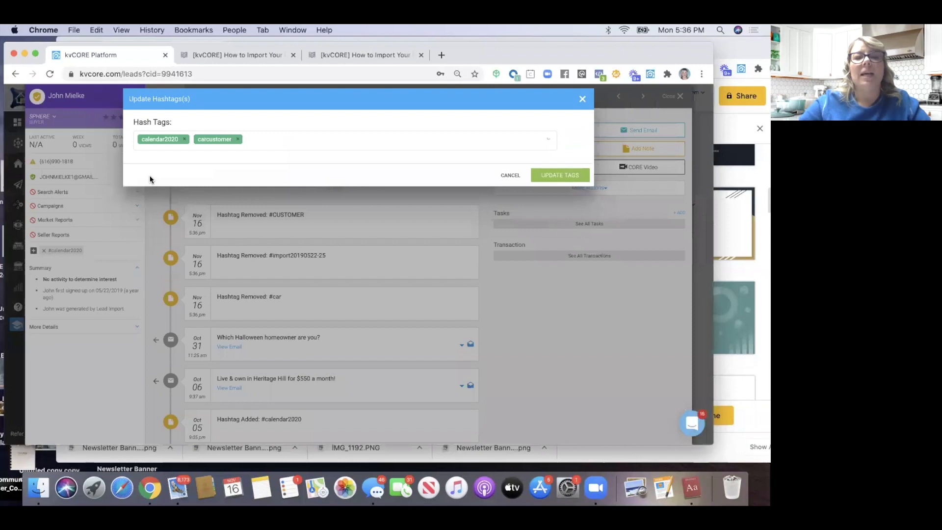
left_click(565, 175)
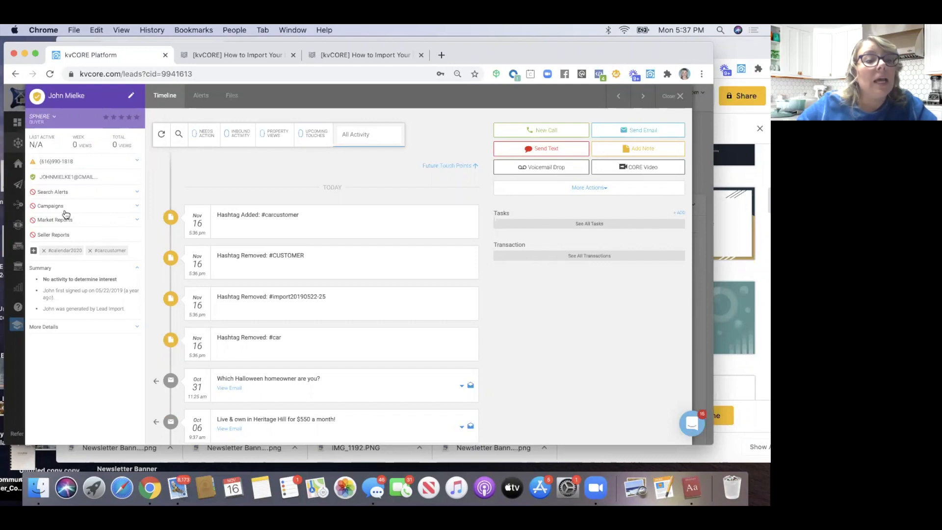
Expand the lead's additional details and edit the primary street address
left_click(49, 325)
scroll(64, 321, "down", 5)
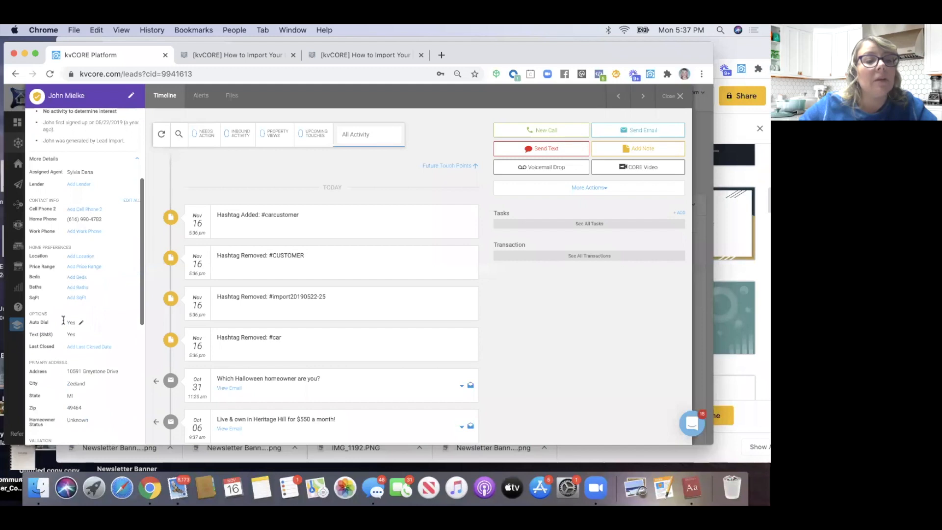
scroll(63, 322, "down", 2)
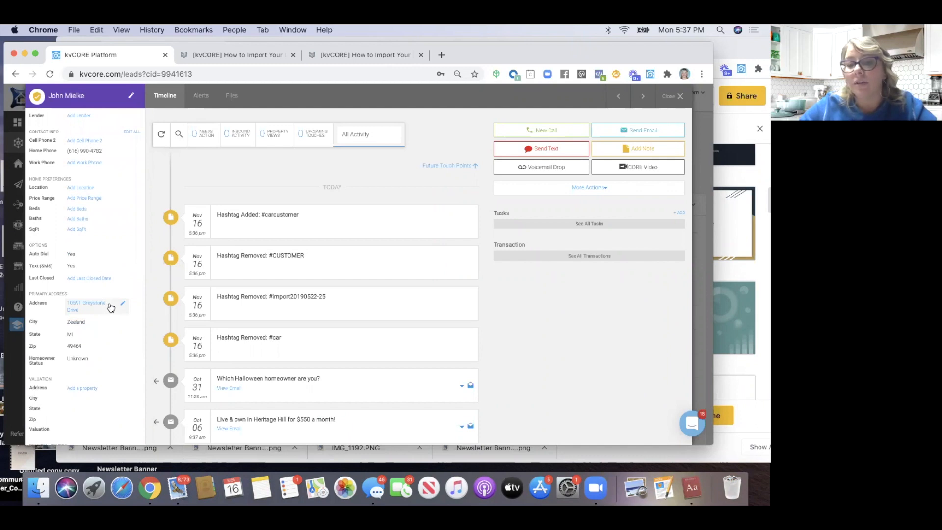
left_click(95, 311)
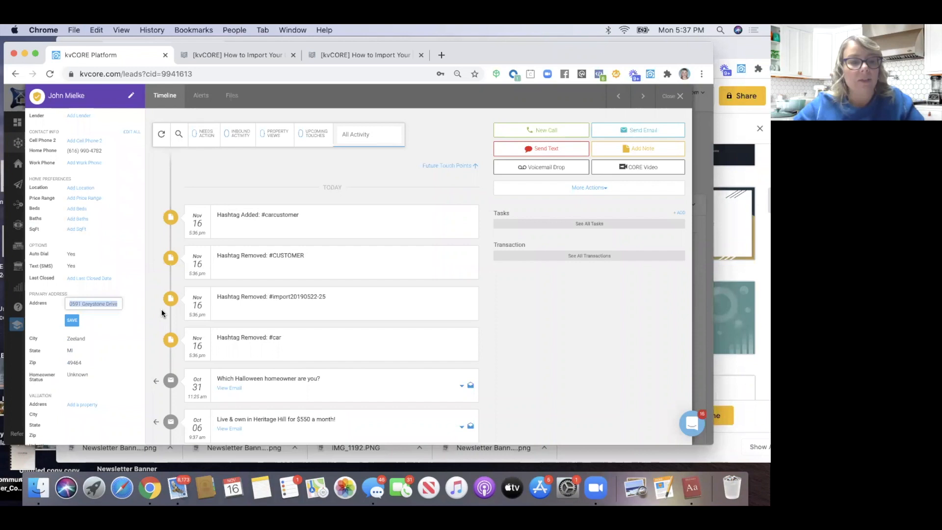
scroll(115, 385, "down", 3)
left_click(74, 289)
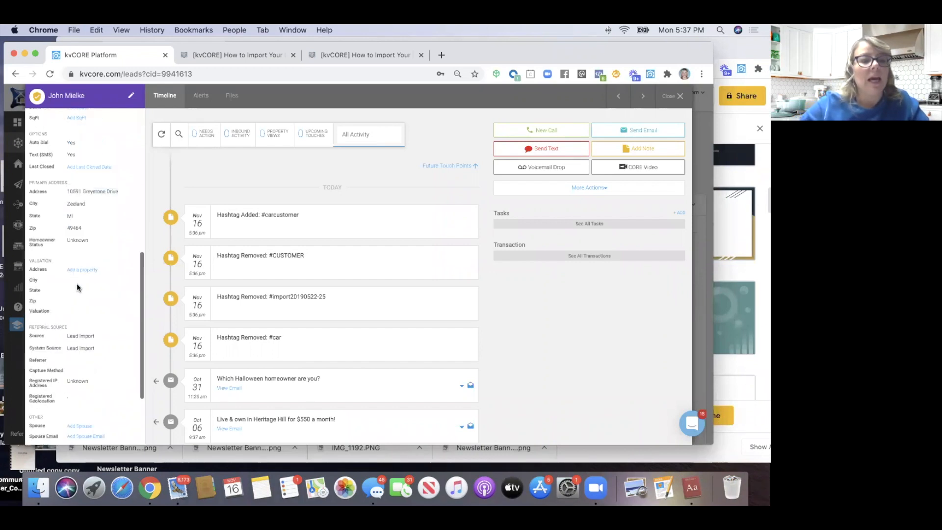
Add the lead's home address as a valued property, showing $357,000
left_click(76, 269)
left_click(297, 135)
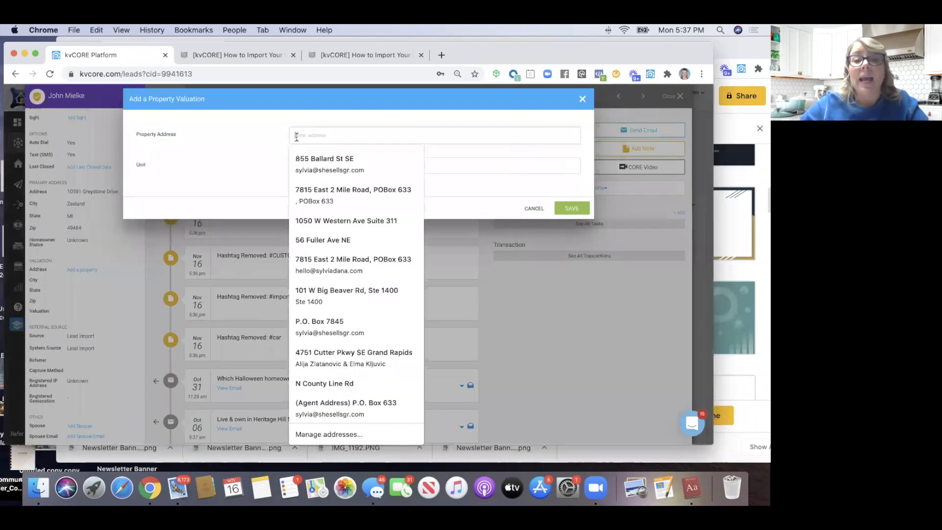
left_click(316, 151)
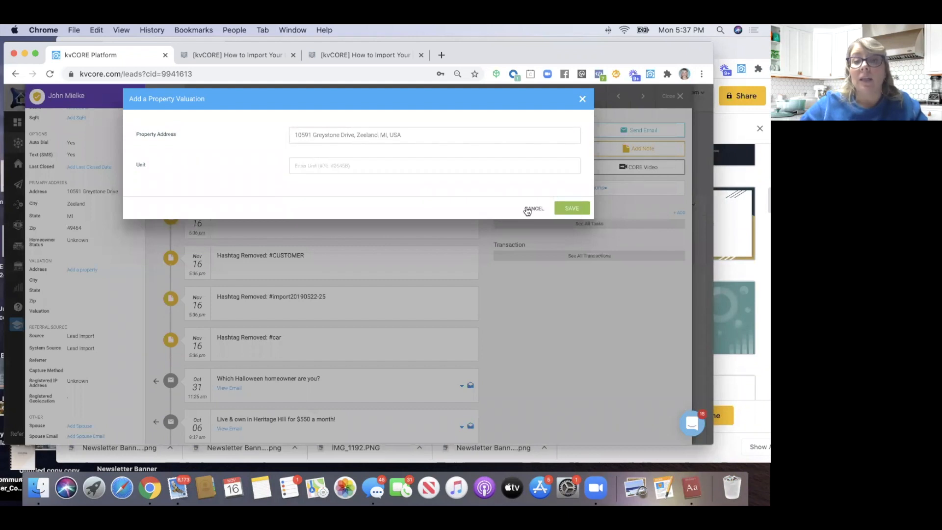
left_click(570, 209)
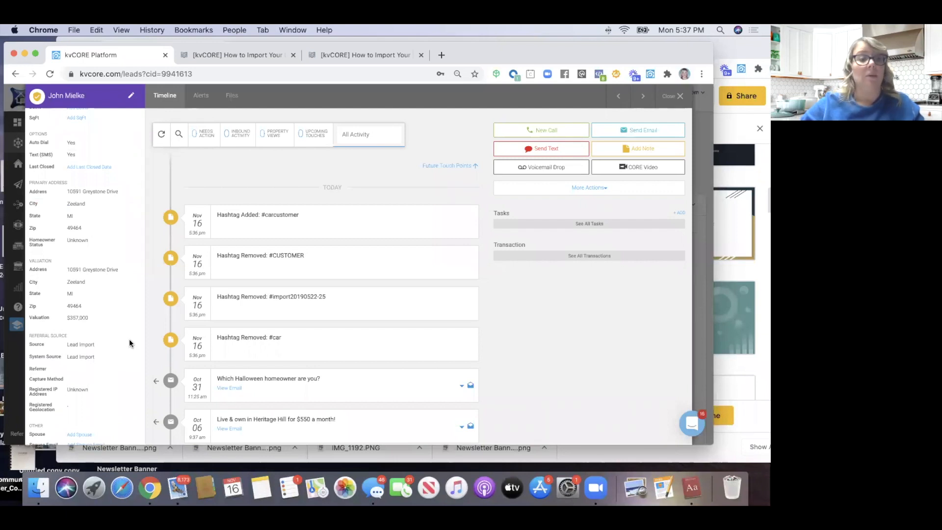
scroll(129, 340, "up", 5)
scroll(129, 341, "up", 2)
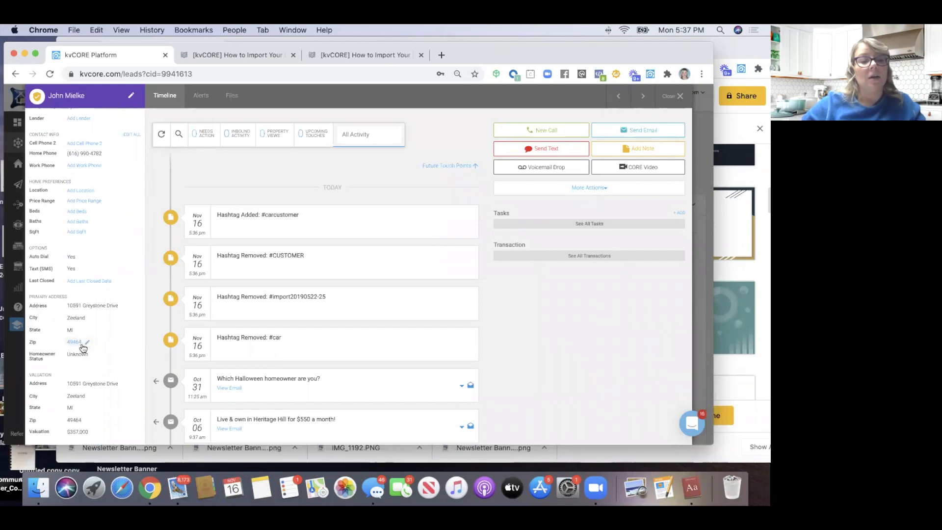
scroll(95, 335, "up", 10)
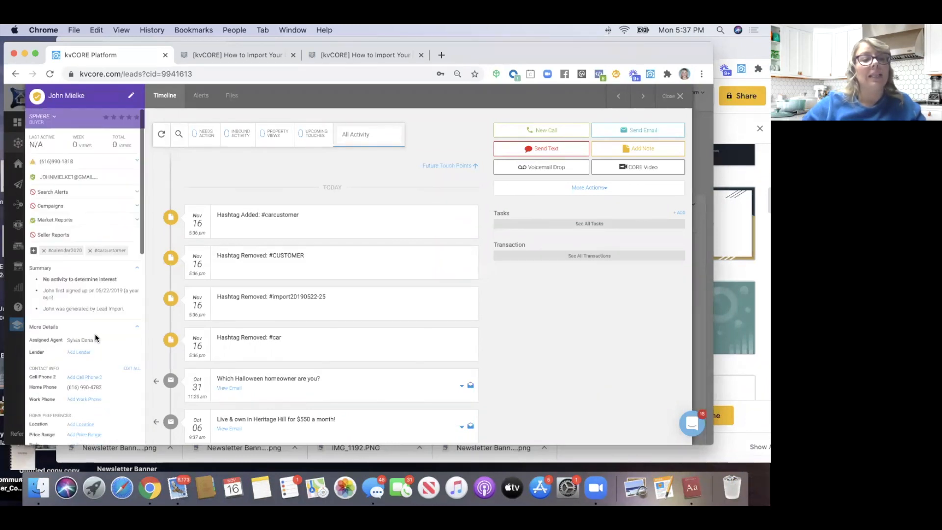
Start a new search alert with Single Family and Condos as listing types
left_click(56, 194)
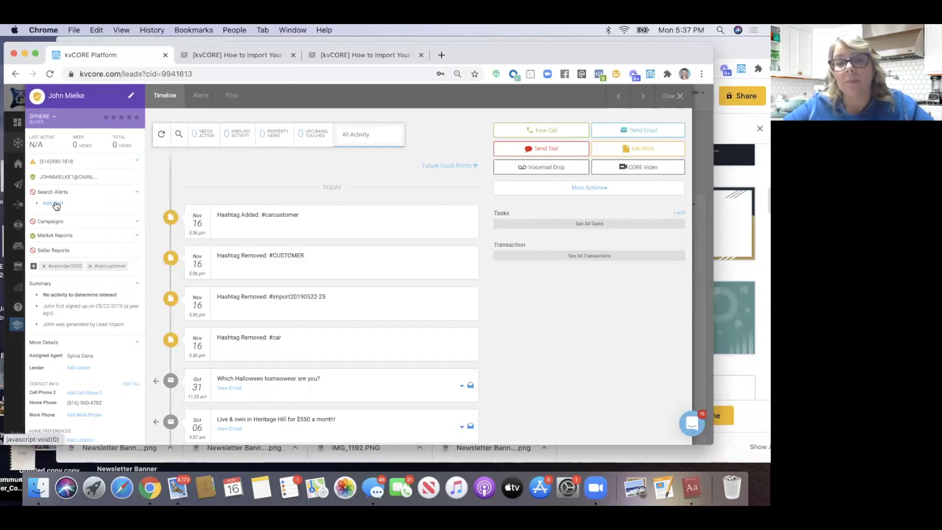
left_click(55, 203)
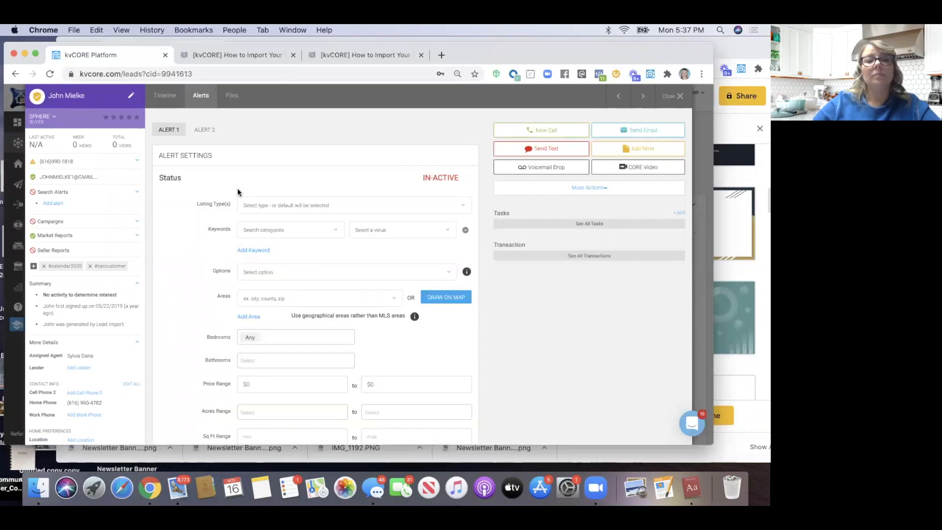
left_click(253, 205)
scroll(275, 306, "down", 3)
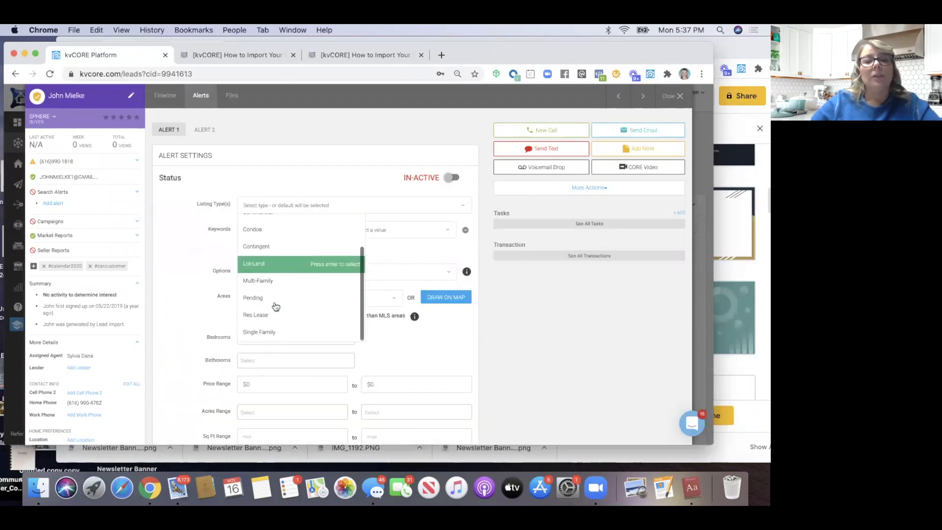
left_click(274, 311)
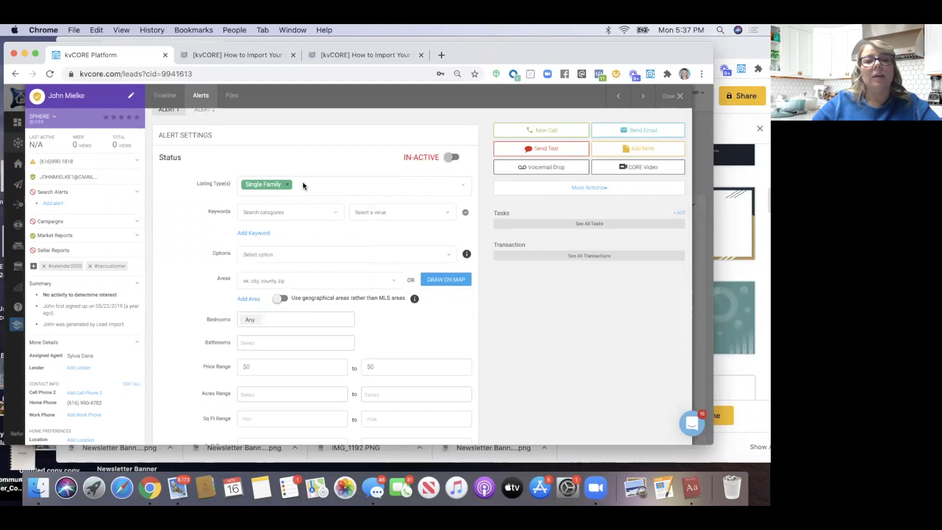
left_click(303, 185)
left_click(295, 215)
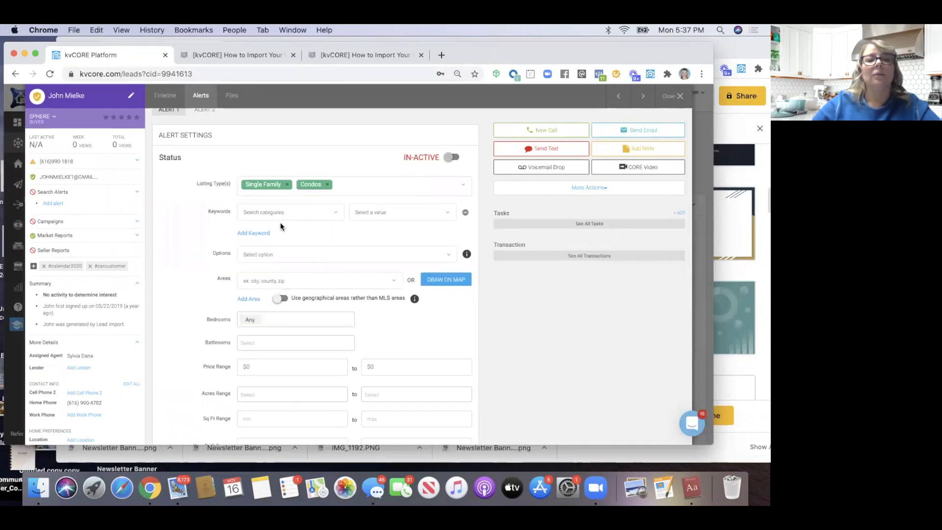
Set the alert area to zip 49464, frequency Twice A Month, and activate it
left_click(275, 280)
type("49")
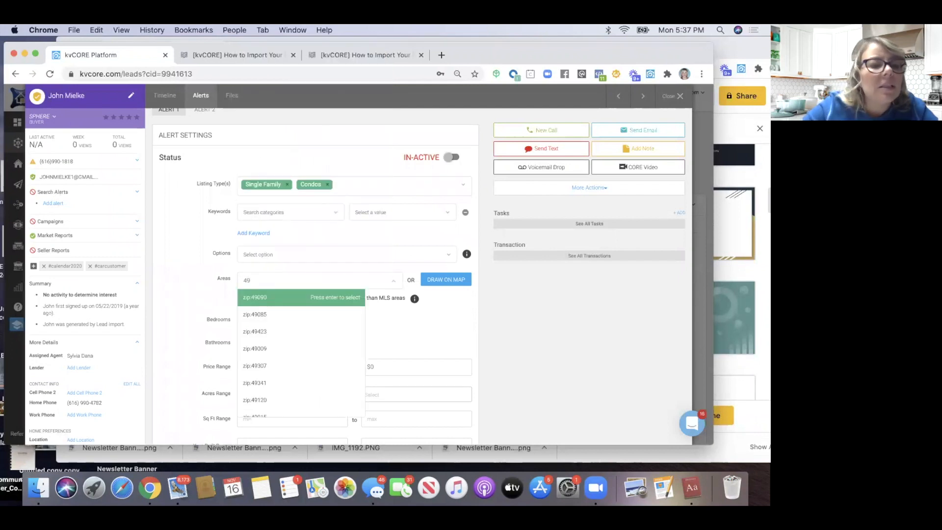
scroll(140, 391, "down", 3)
scroll(140, 391, "down", 3)
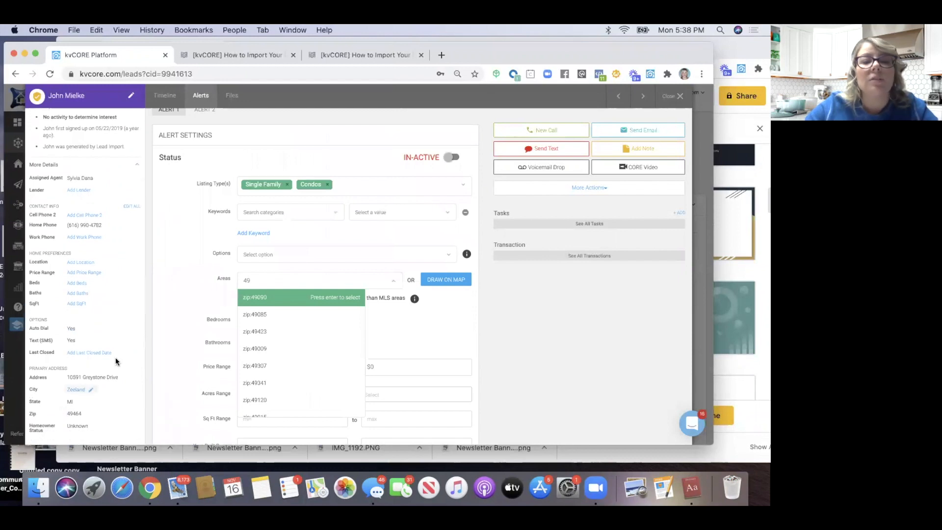
type("46")
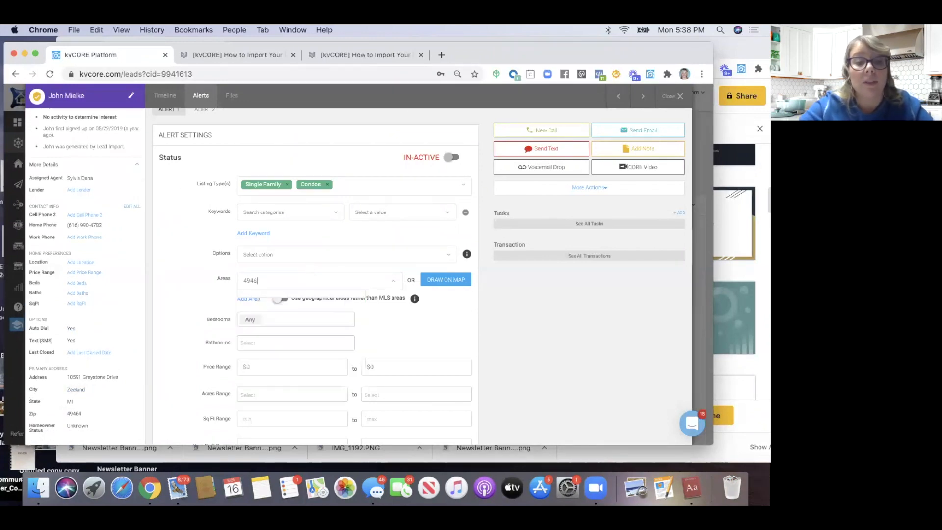
type("4")
left_click(270, 304)
scroll(258, 324, "down", 5)
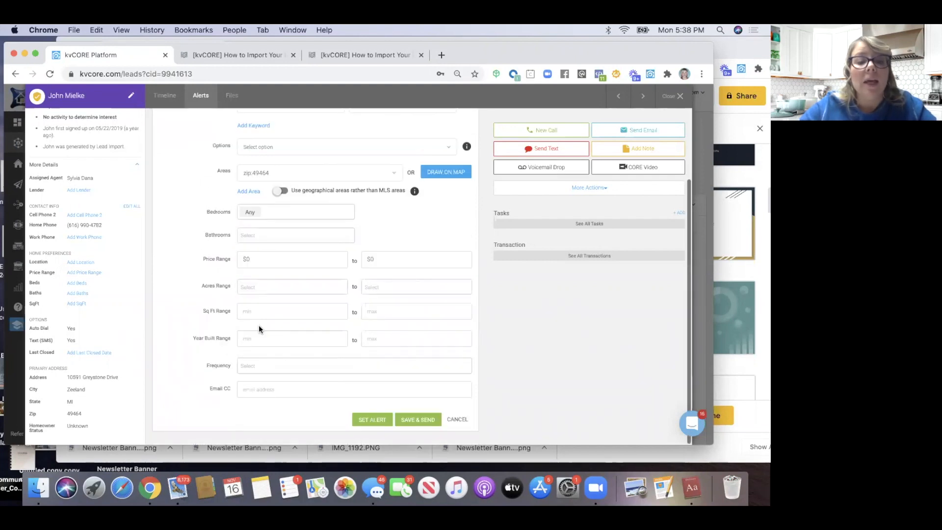
left_click(262, 371)
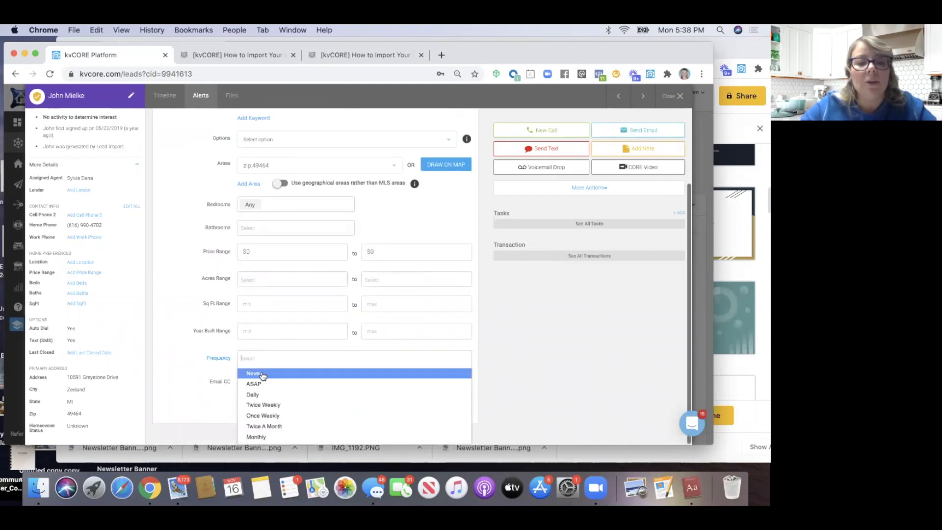
left_click(269, 427)
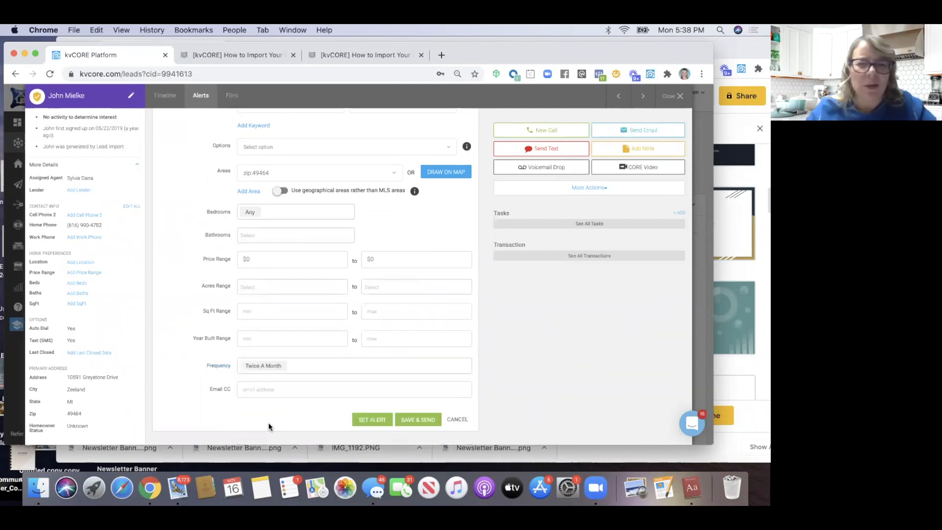
left_click(364, 417)
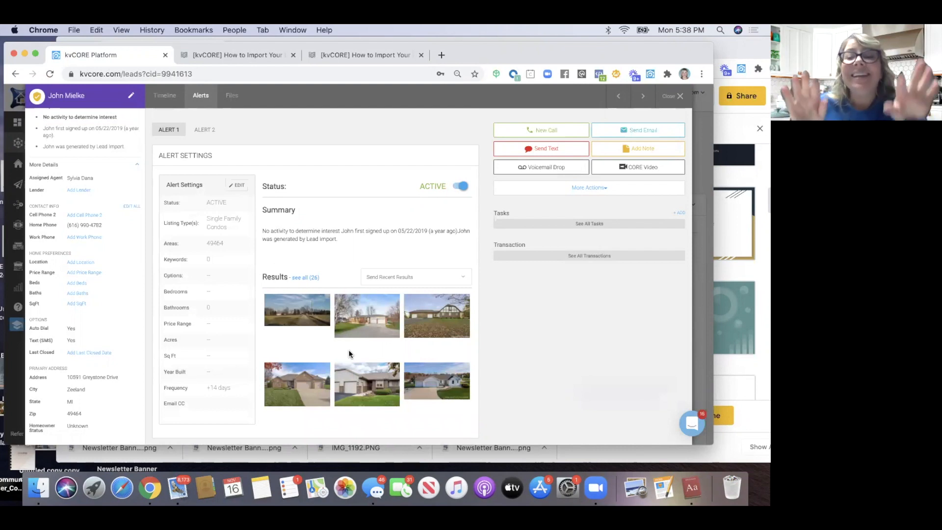
Enable Send Email/Text on the lead's birthday and save the birthday details
scroll(137, 285, "up", 3)
scroll(135, 282, "down", 6)
scroll(135, 282, "down", 8)
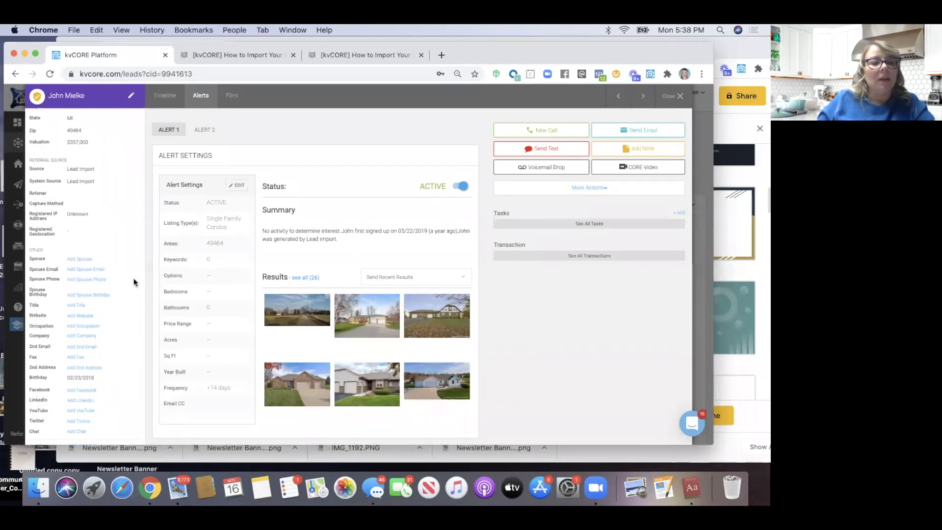
left_click(99, 379)
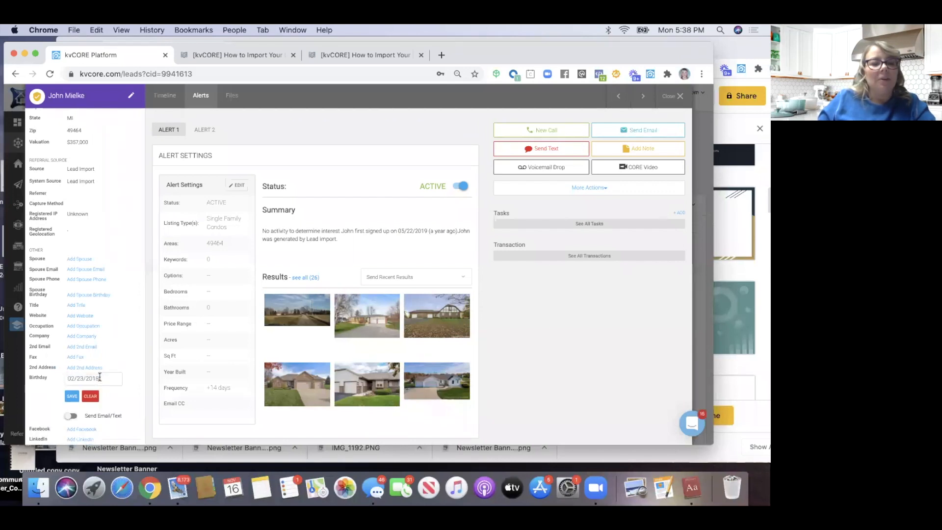
scroll(104, 369, "down", 2)
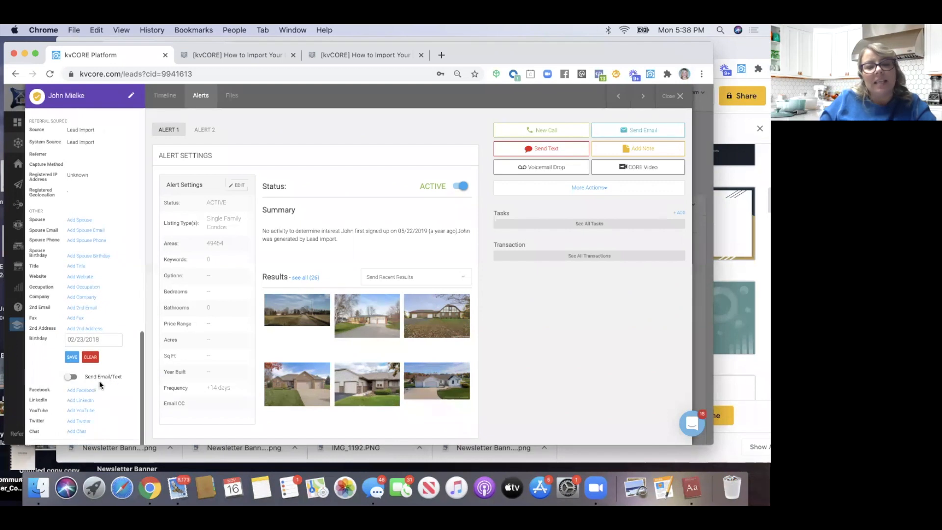
left_click(71, 377)
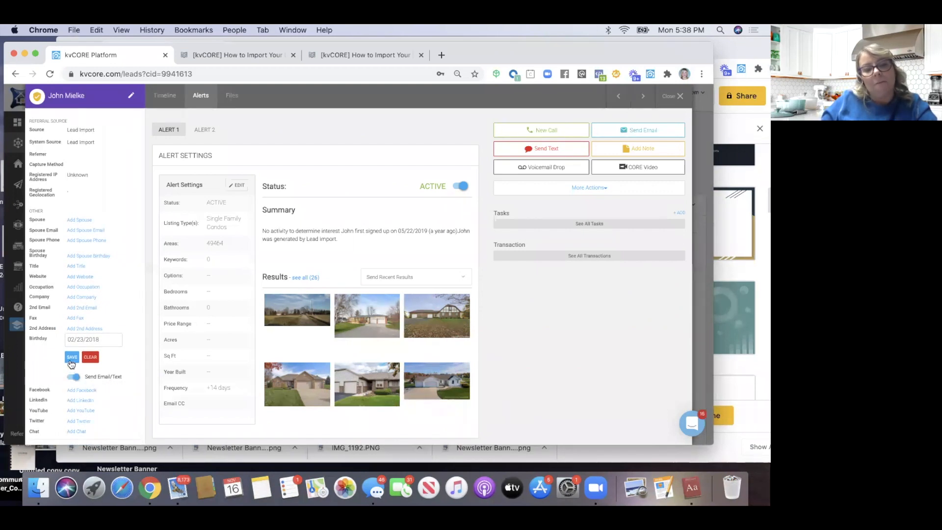
left_click(71, 357)
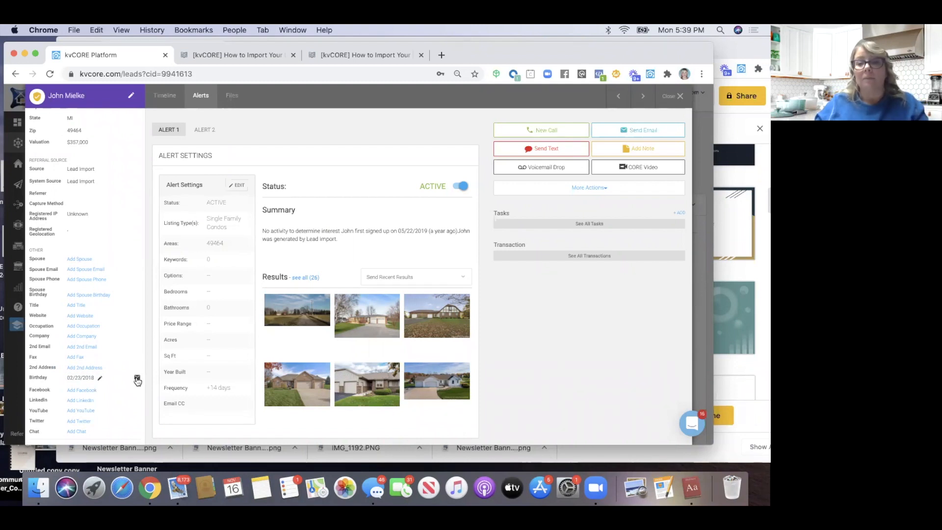
scroll(138, 380, "up", 10)
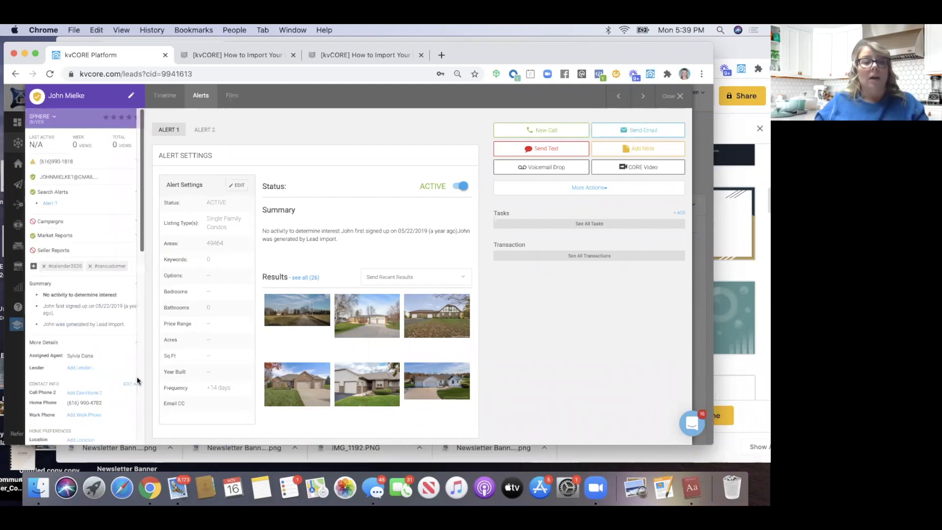
left_click(71, 225)
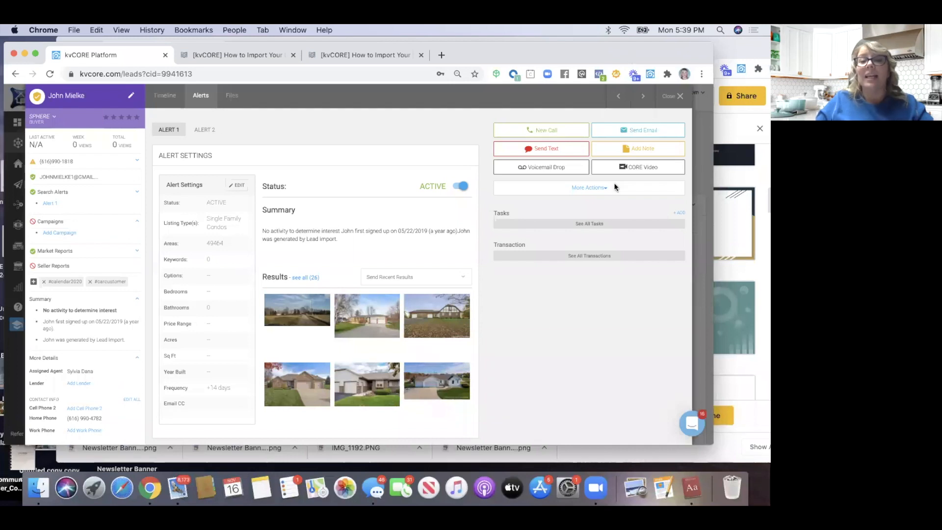
left_click_drag(631, 55, 614, 184)
left_click(483, 126)
left_click_drag(617, 51, 585, 136)
left_click(415, 135)
left_click_drag(510, 135, 518, 65)
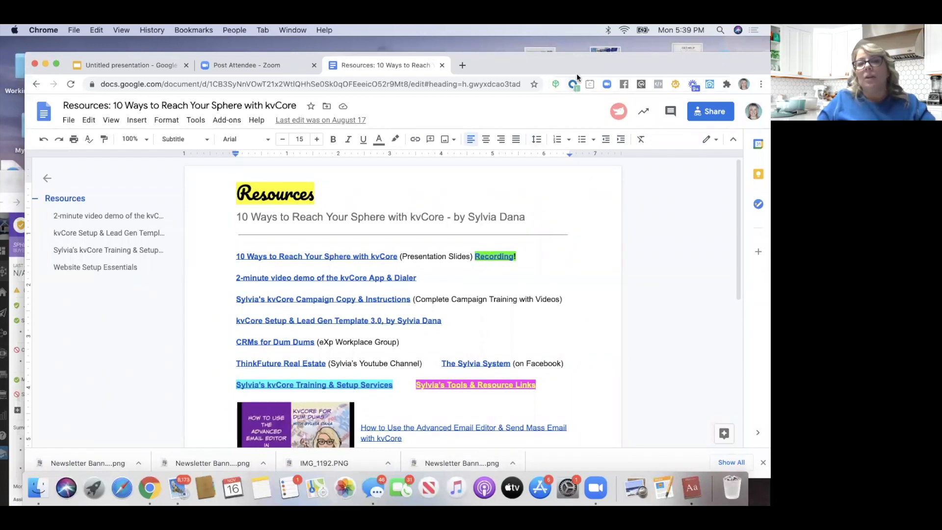
left_click_drag(578, 66, 594, 50)
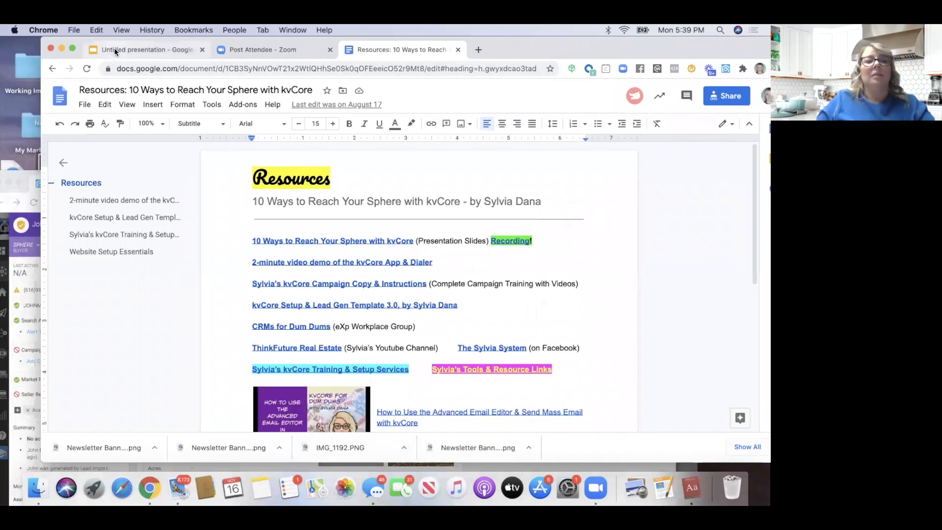
left_click(25, 174)
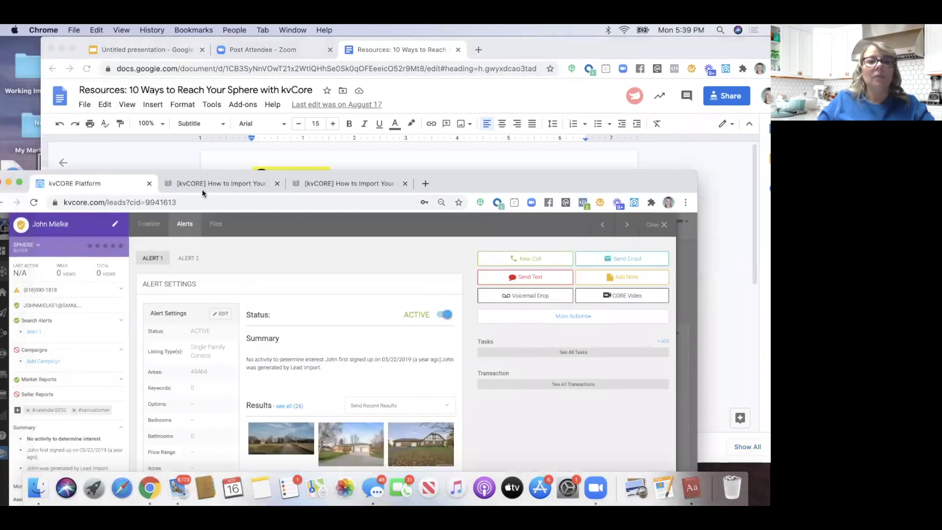
left_click_drag(201, 97, 180, 62)
left_click(63, 247)
left_click(61, 250)
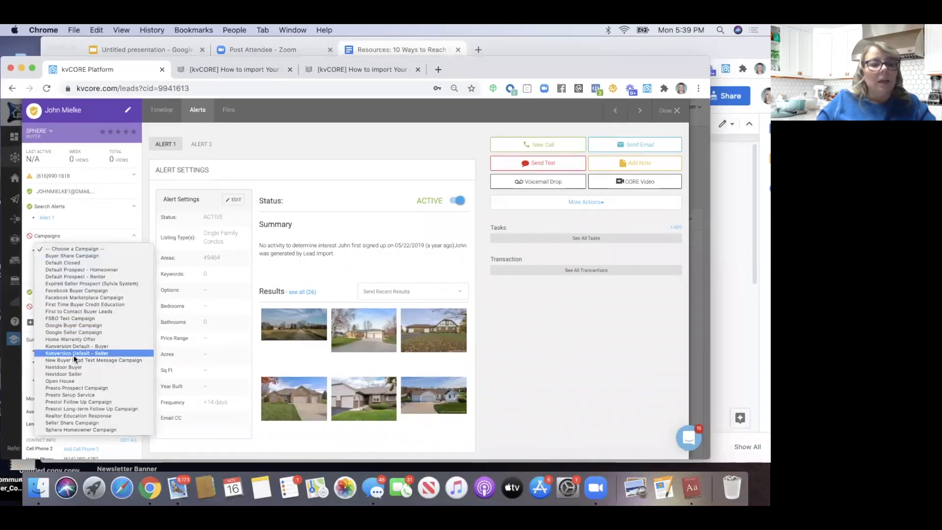
left_click(95, 231)
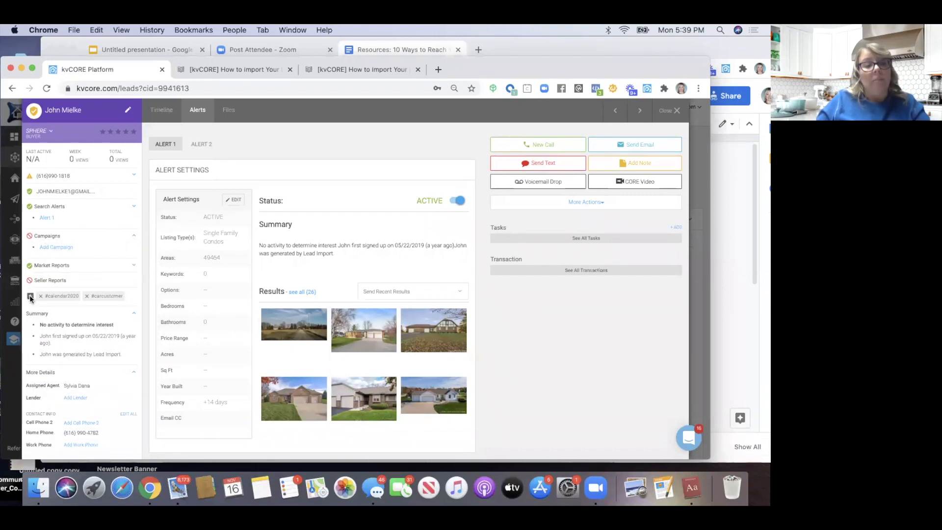
Tag the lead with #SphereHomeowner and save the hashtags
left_click(30, 297)
left_click(254, 154)
type("s")
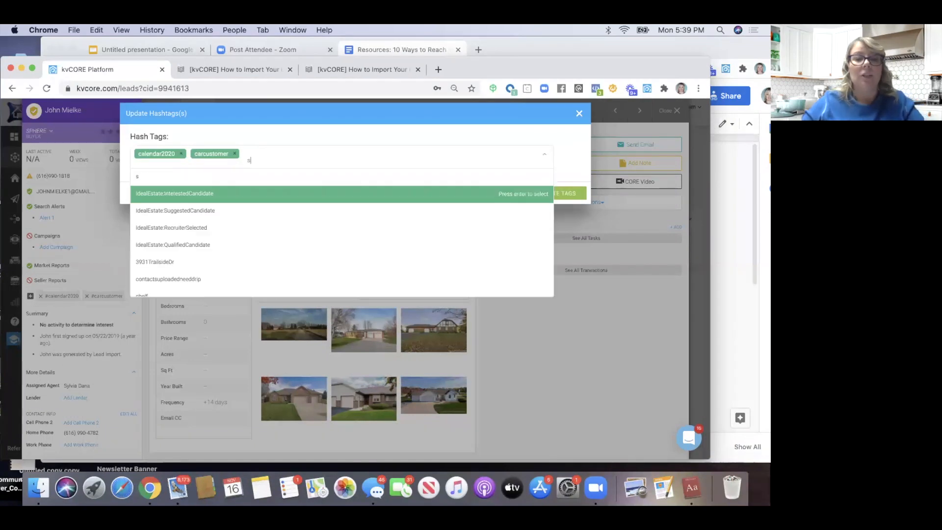
type("phere")
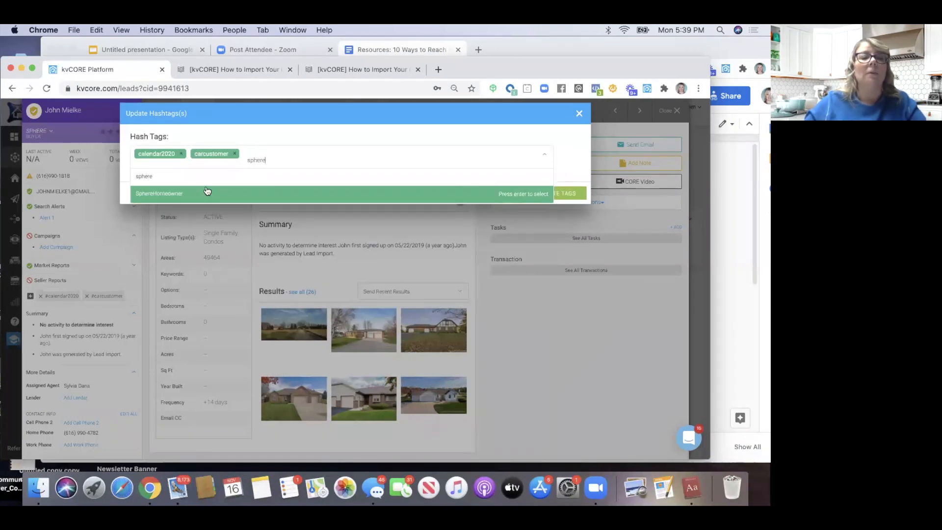
left_click(207, 192)
left_click(545, 190)
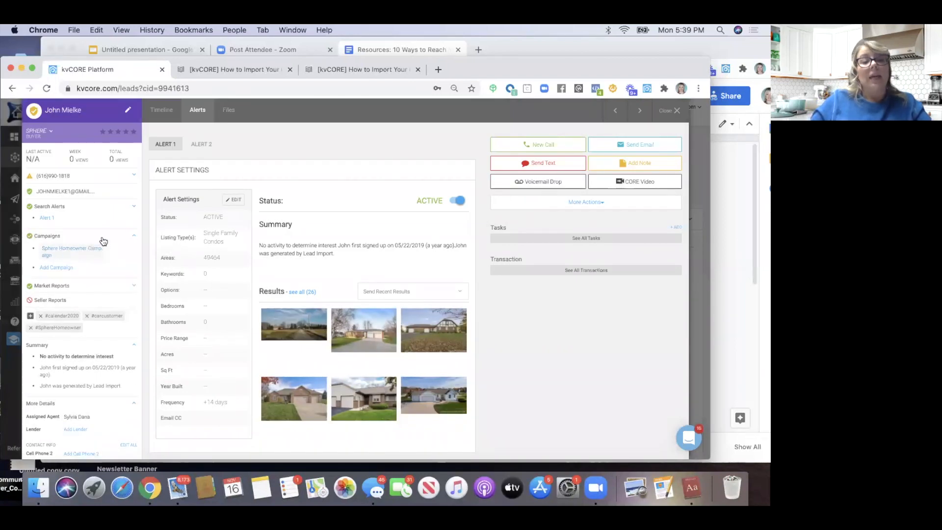
Review the 19 Future Touch Points on the timeline, then close the lead record
left_click(167, 116)
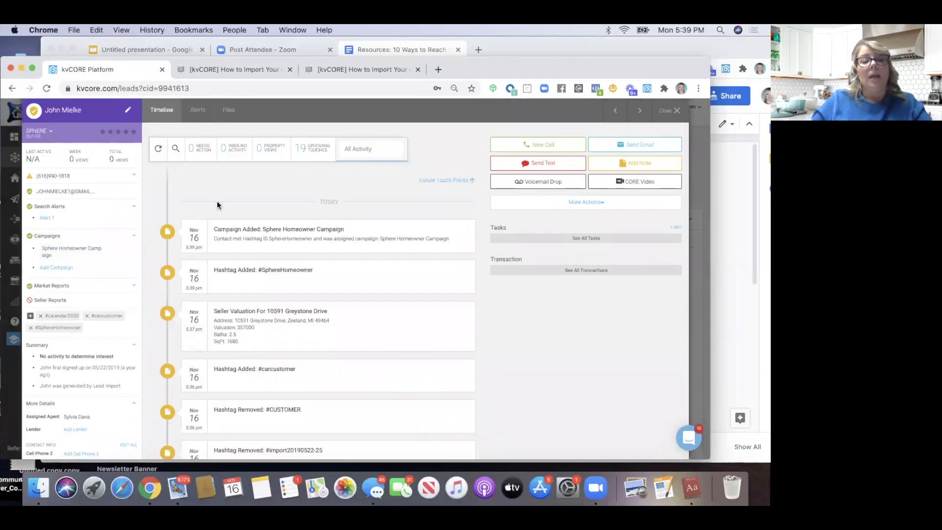
left_click(425, 183)
scroll(294, 284, "down", 10)
scroll(296, 287, "up", 2)
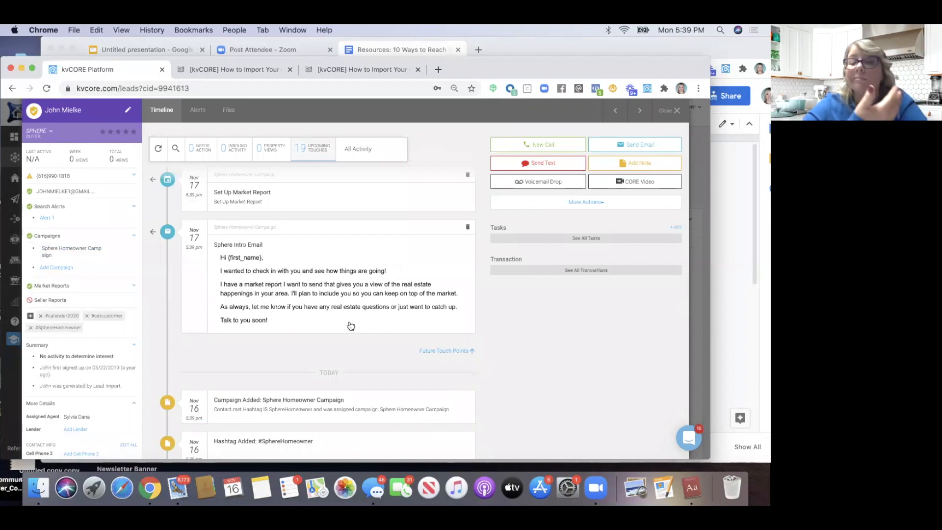
scroll(351, 326, "up", 6)
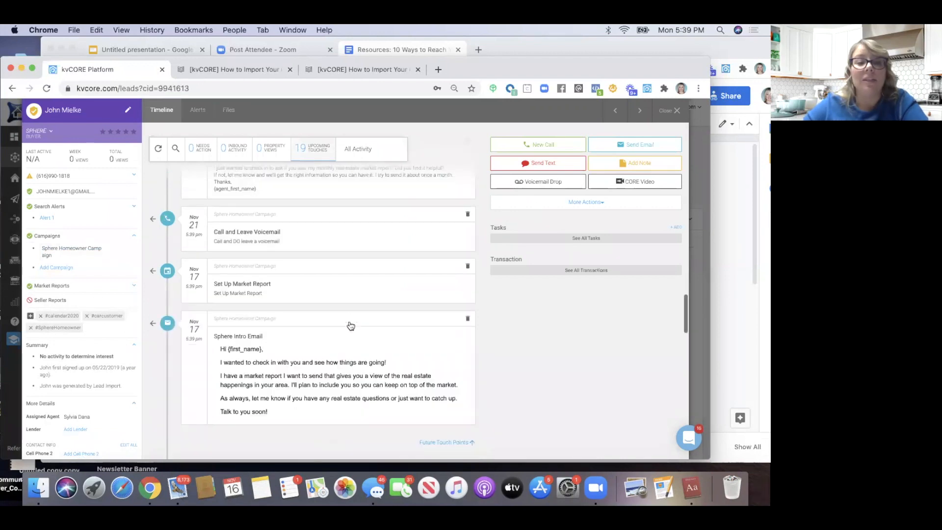
scroll(351, 324, "up", 10)
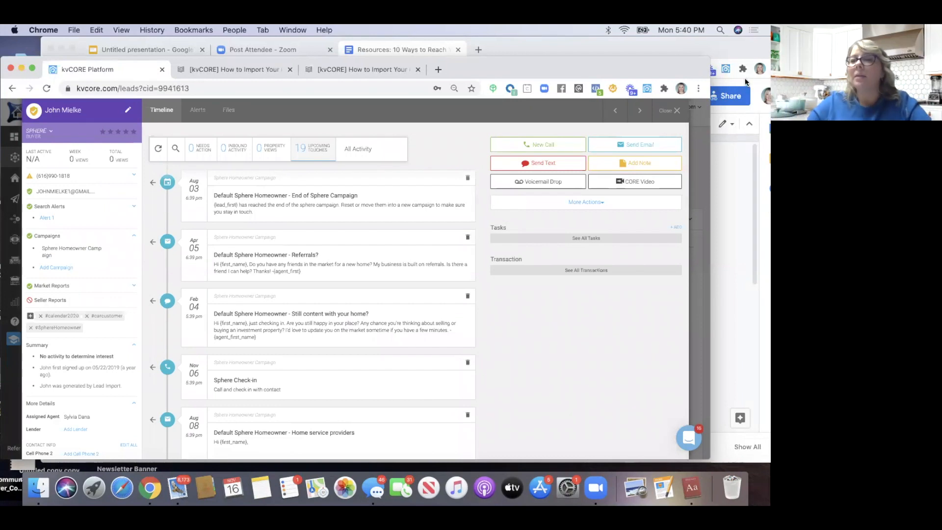
left_click(675, 111)
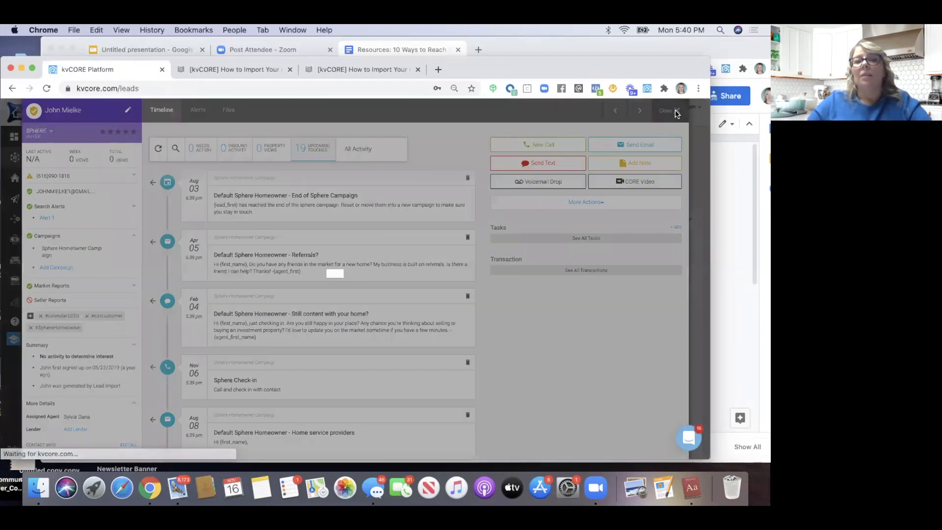
left_click_drag(606, 70, 629, 126)
left_click(121, 51)
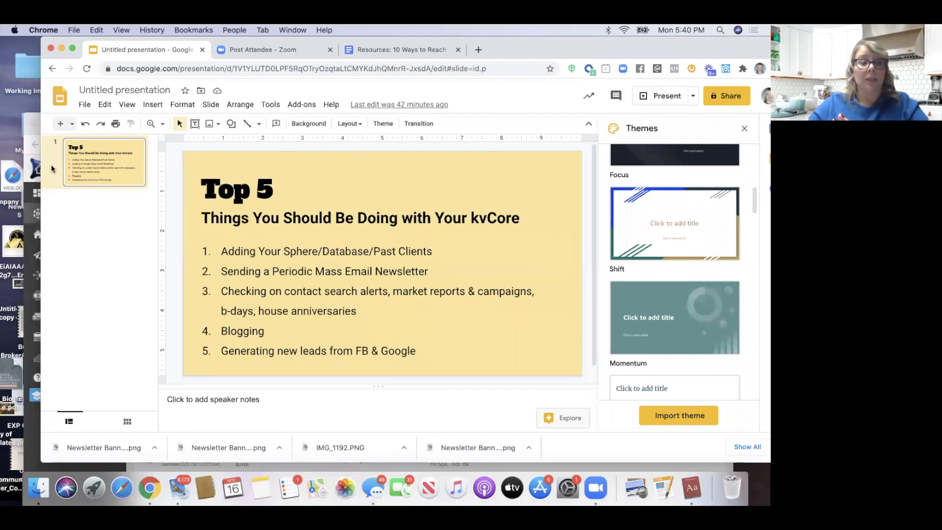
left_click(27, 141)
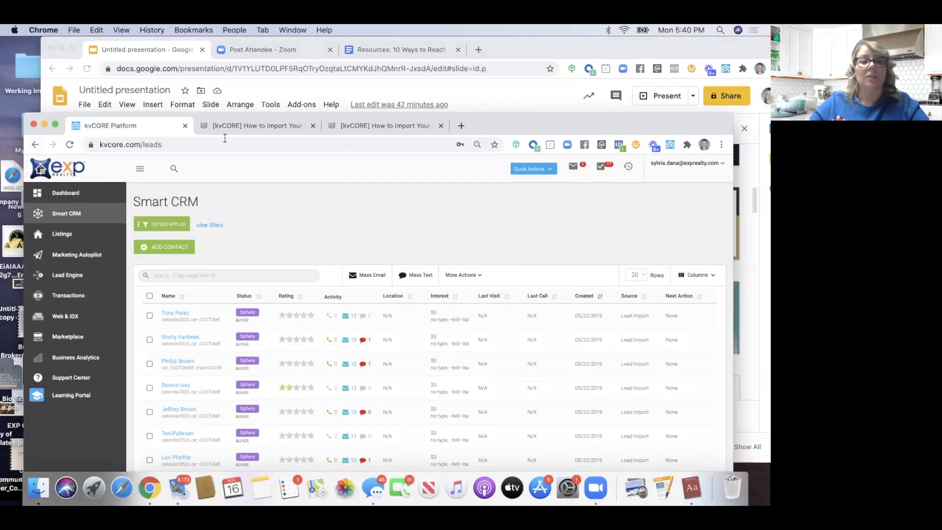
left_click_drag(491, 118, 491, 42)
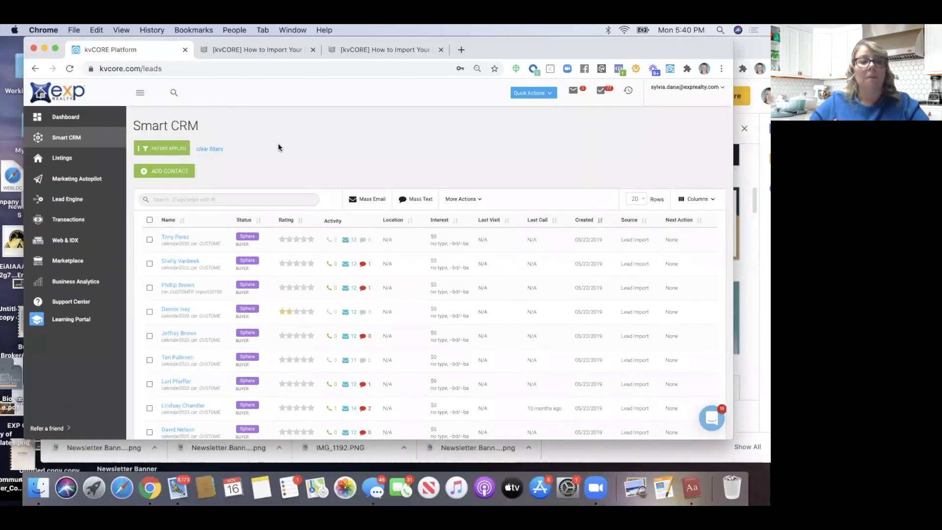
Clear the old filters, filter the leads to Buyer only, and open a buyer lead from page 3
left_click(204, 148)
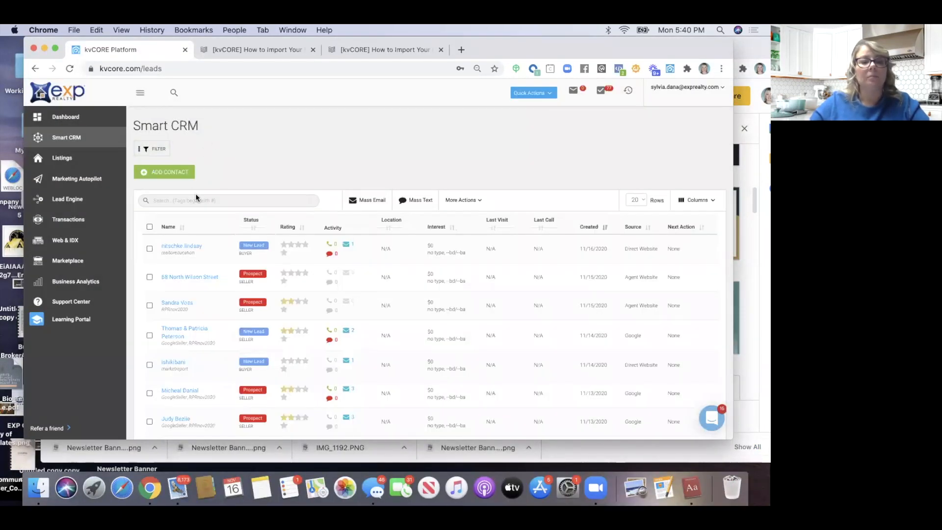
left_click(155, 148)
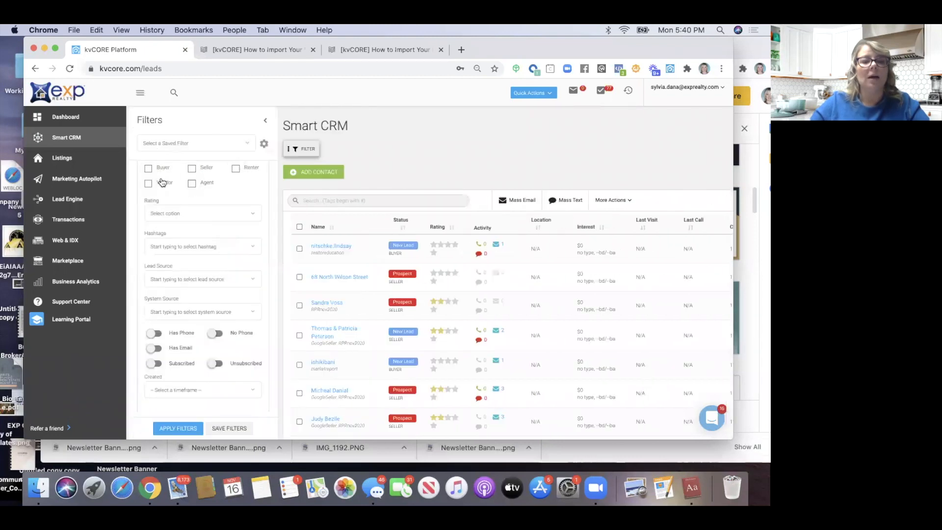
left_click(148, 168)
scroll(149, 192, "up", 5)
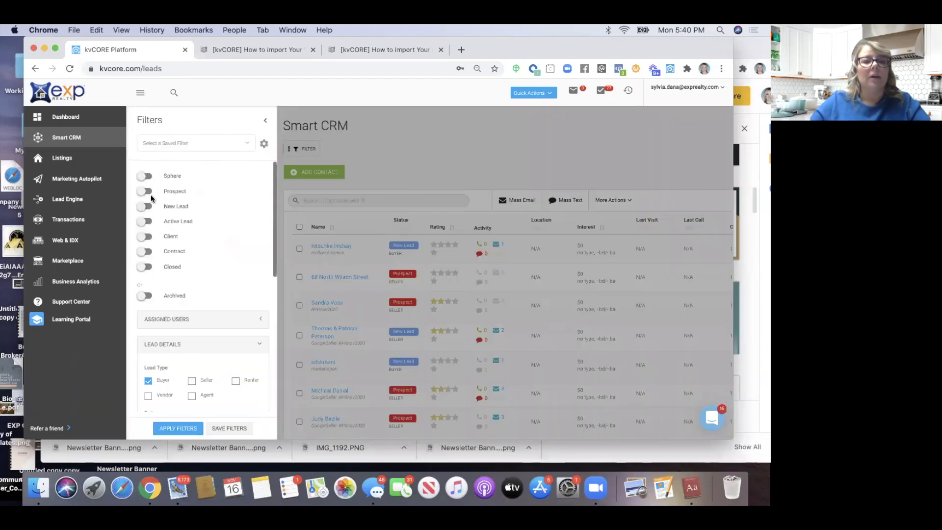
scroll(216, 223, "down", 10)
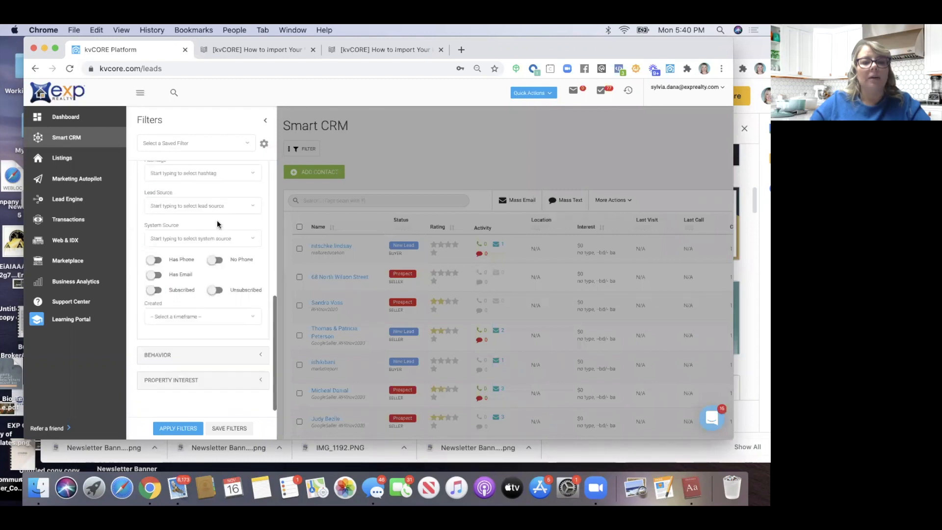
left_click(178, 427)
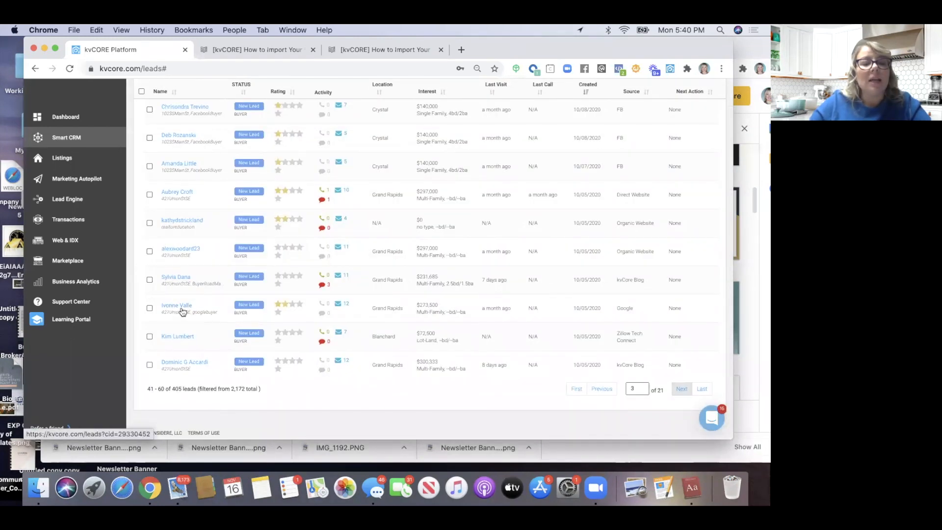
left_click(182, 307)
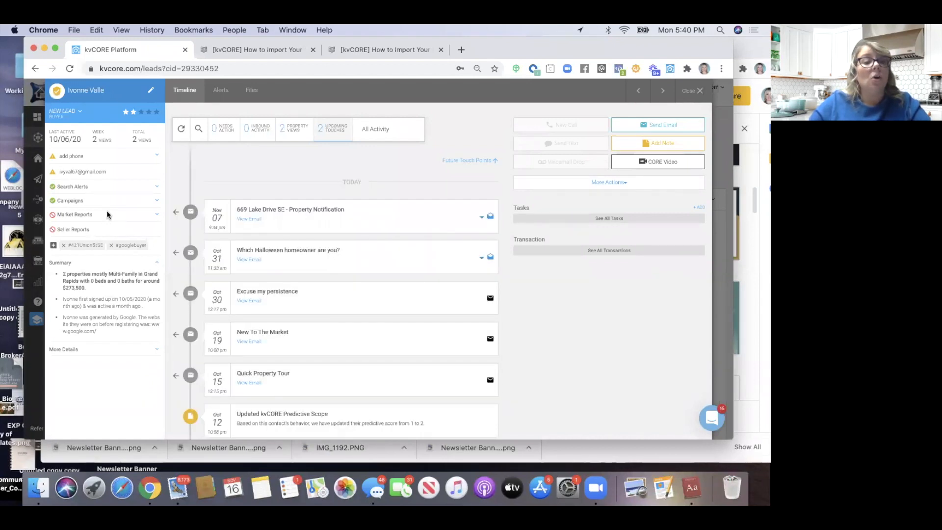
Expand the lead's search alerts and review the Alert 1 settings
left_click(94, 189)
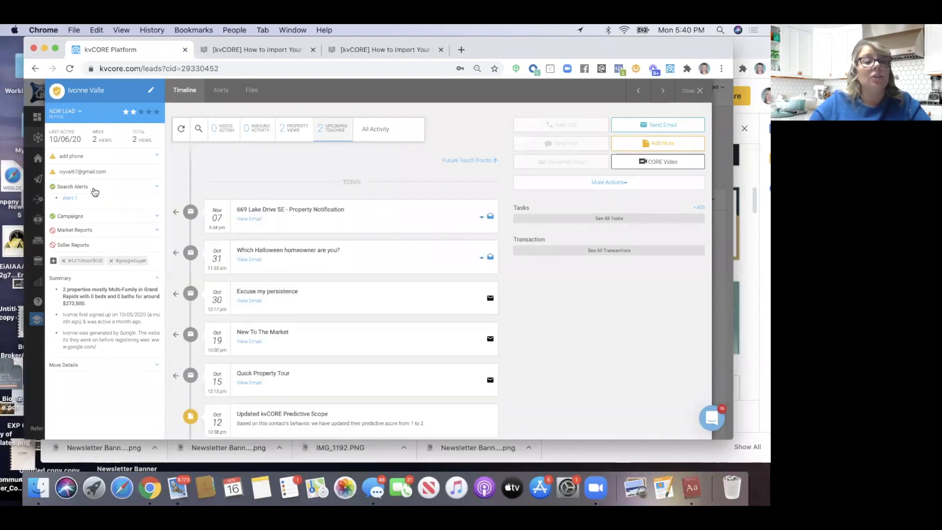
left_click(68, 199)
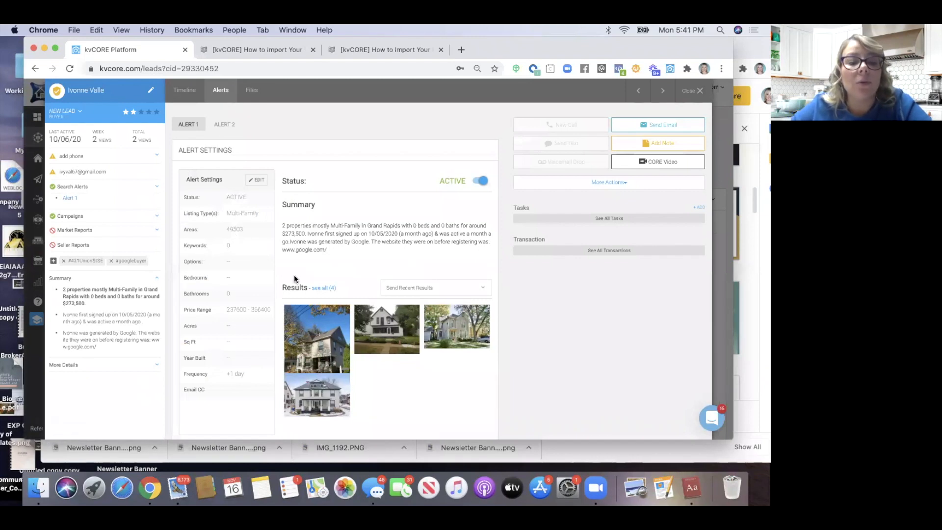
mouse_move(330, 319)
scroll(330, 319, "down", 1)
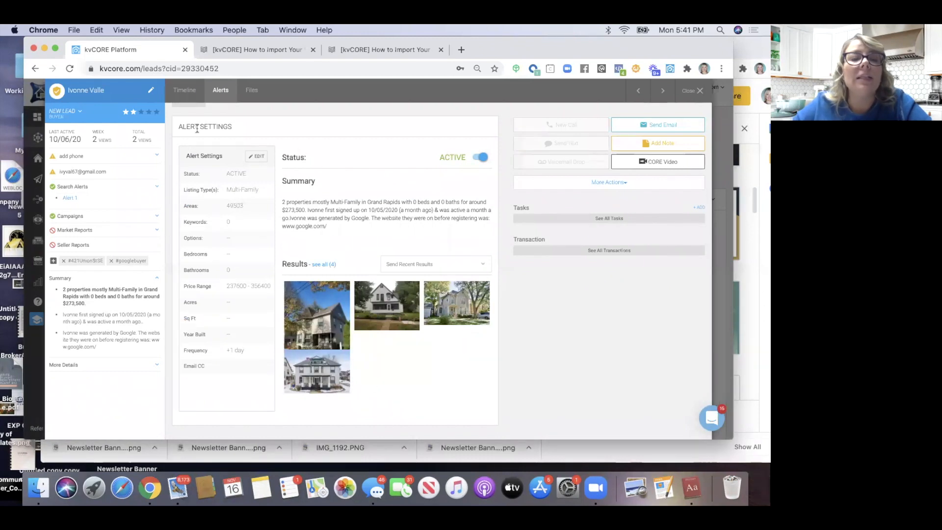
scroll(238, 126, "up", 1)
Scroll through the lead's timeline of viewed properties and sent emails
left_click(185, 90)
scroll(253, 212, "down", 5)
scroll(253, 213, "down", 15)
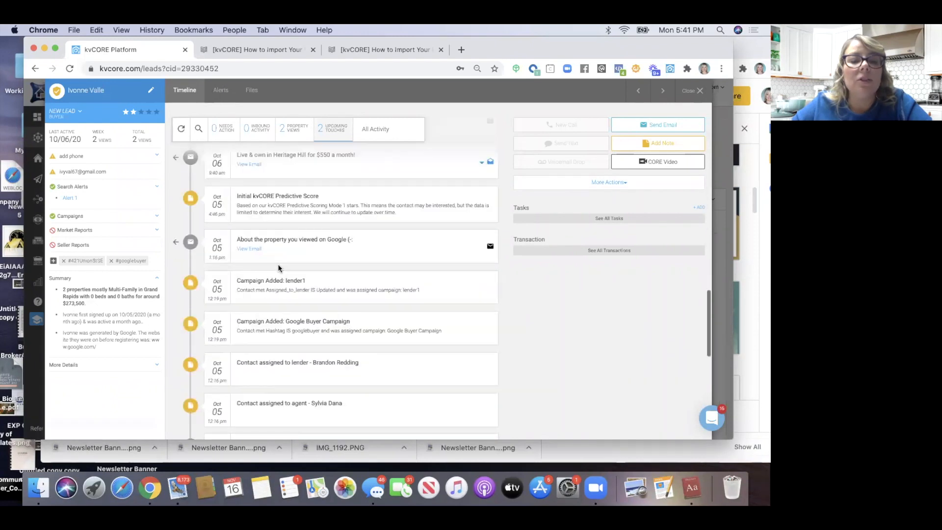
scroll(280, 269, "up", 3)
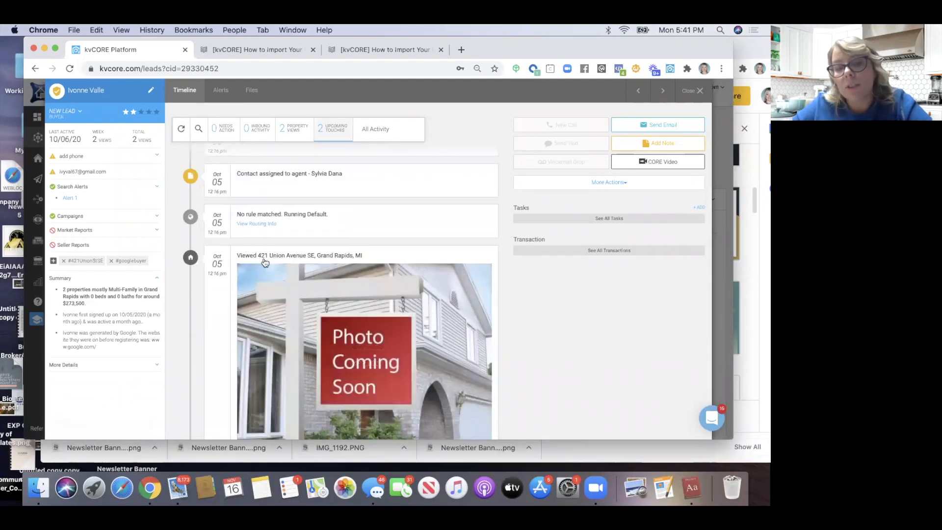
scroll(281, 269, "up", 2)
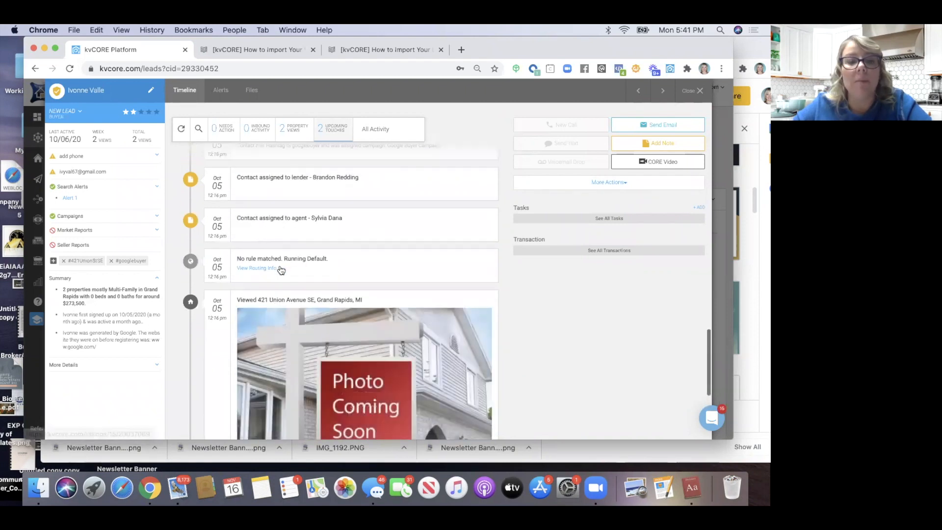
scroll(280, 270, "up", 10)
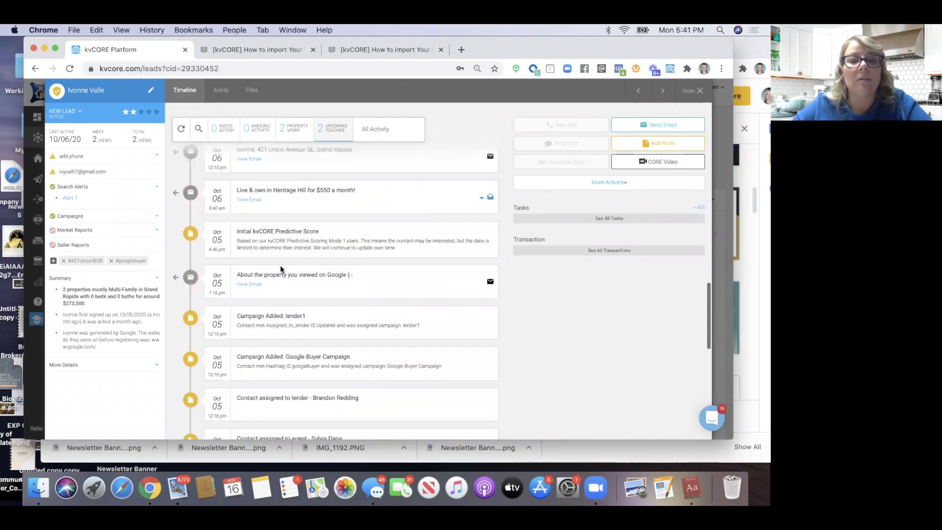
scroll(280, 269, "up", 5)
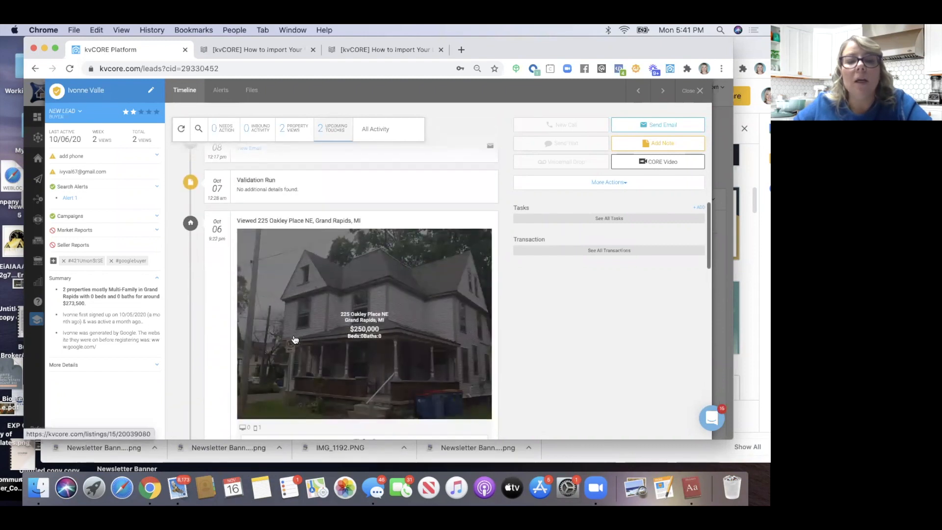
scroll(295, 340, "down", 3)
scroll(294, 340, "down", 9)
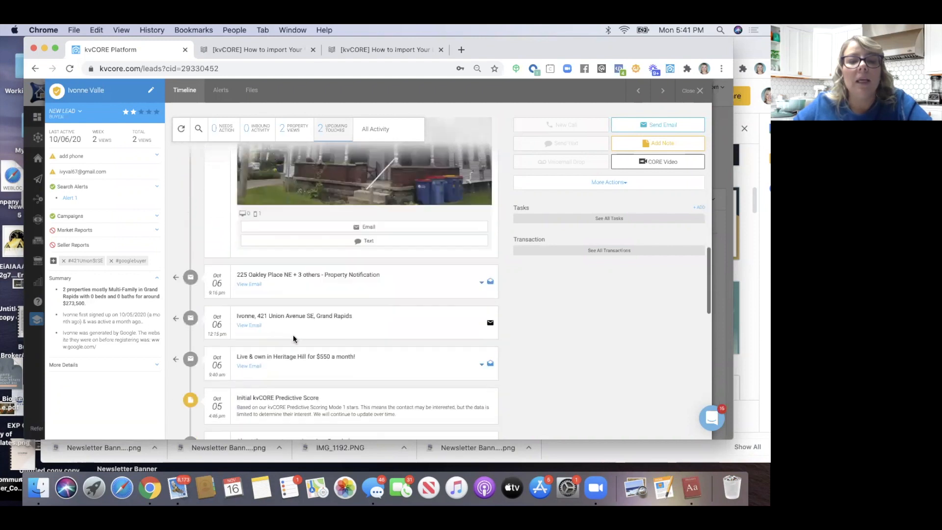
scroll(295, 339, "up", 4)
scroll(294, 339, "up", 10)
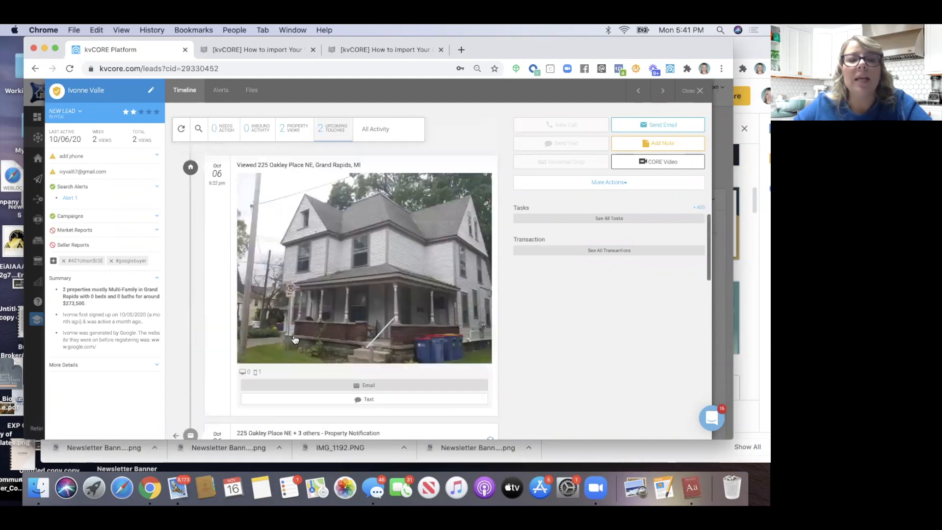
scroll(294, 338, "up", 3)
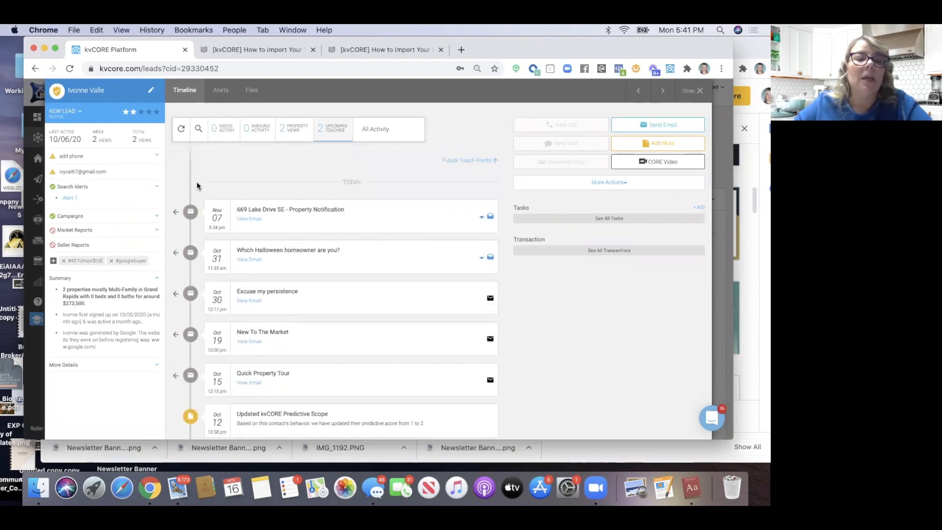
scroll(235, 269, "down", 5)
scroll(234, 270, "up", 5)
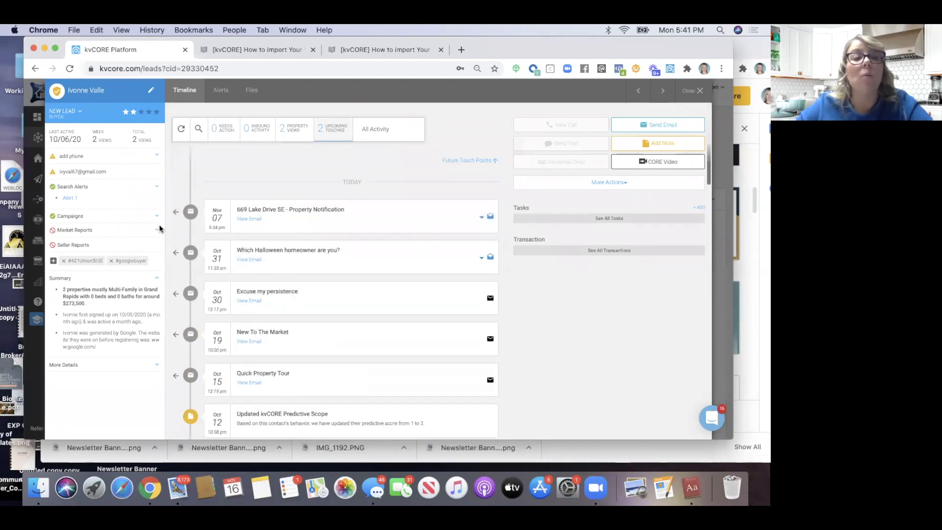
Add Single Family alongside Multi-Family in Alert 1, keep zip 49503, and update the alert
left_click(70, 198)
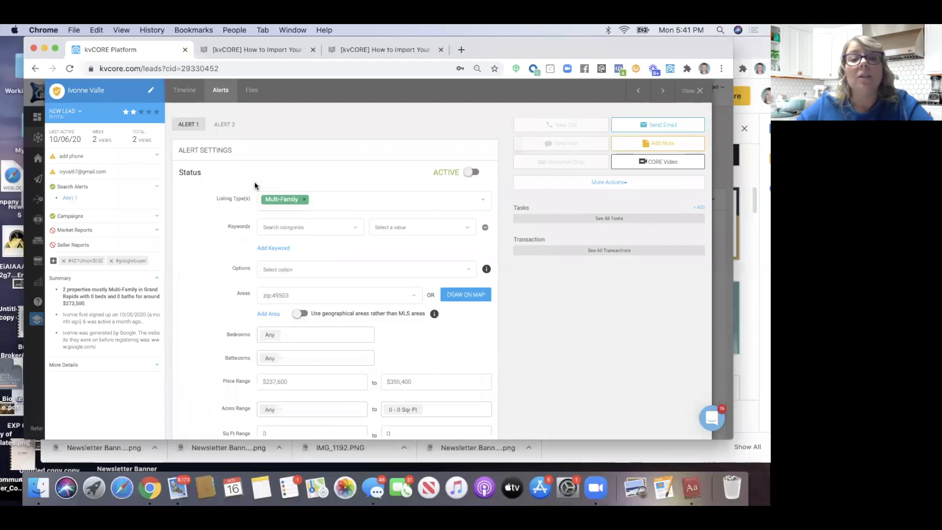
left_click(312, 203)
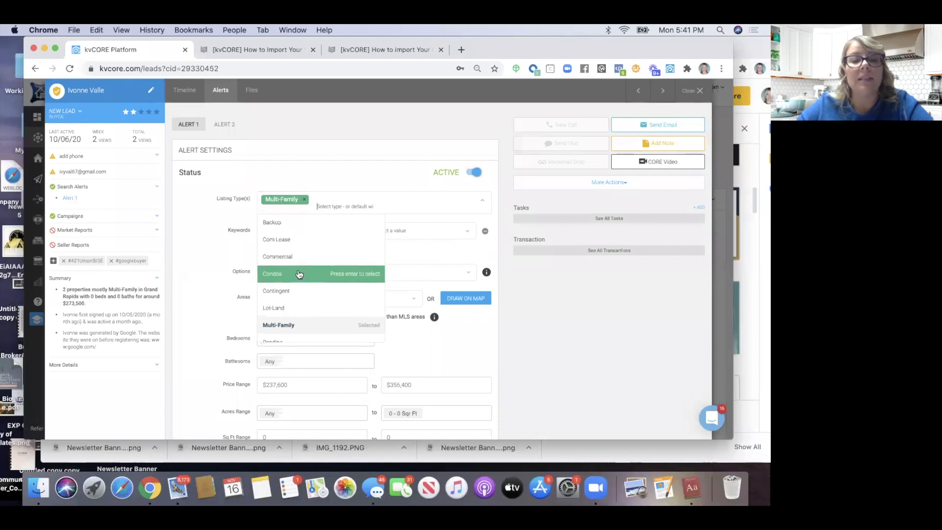
scroll(299, 274, "down", 5)
left_click(295, 298)
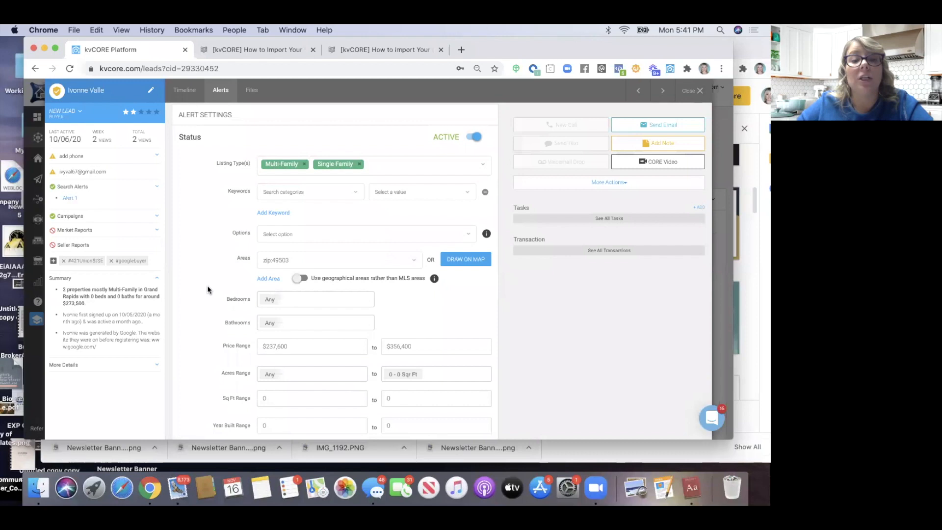
left_click(328, 262)
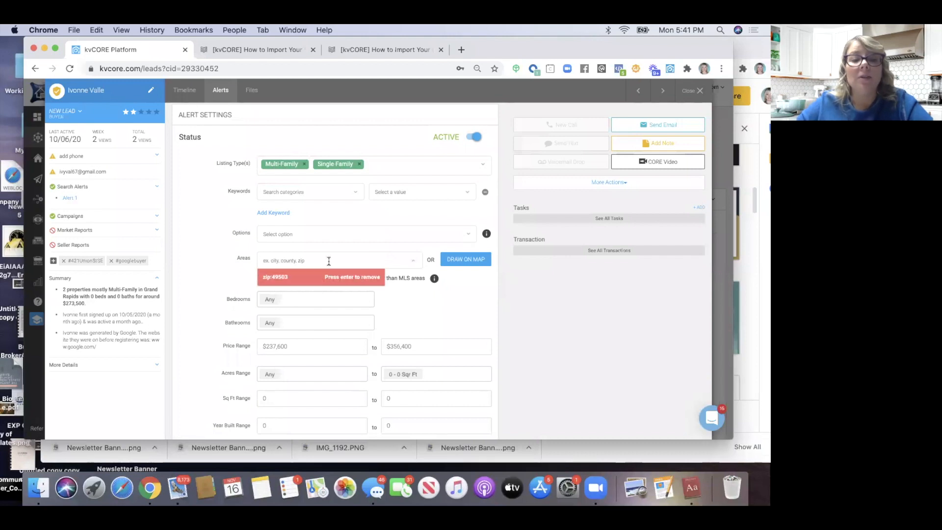
left_click(182, 294)
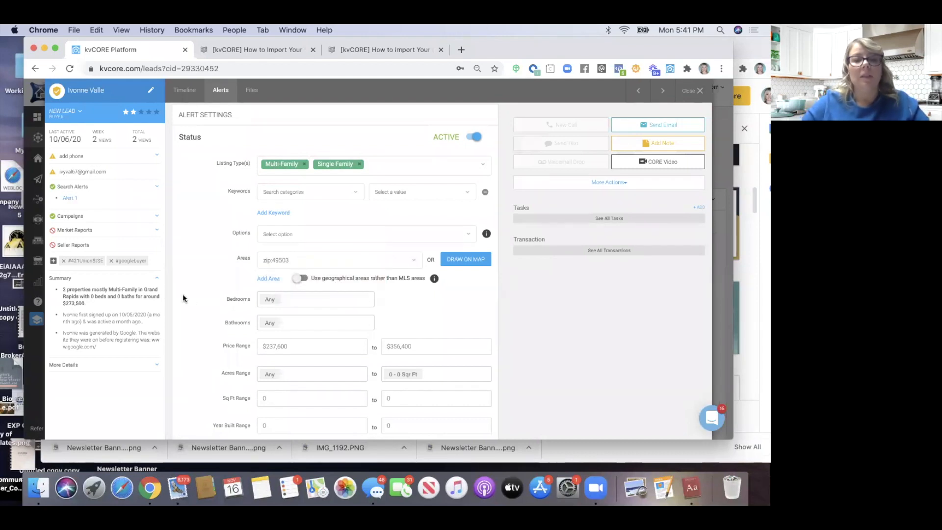
scroll(182, 295, "down", 4)
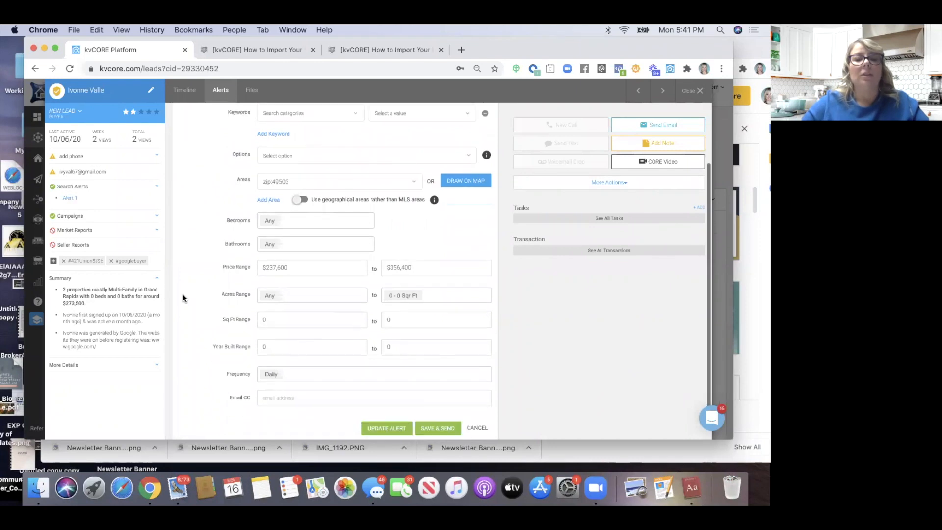
scroll(182, 294, "down", 1)
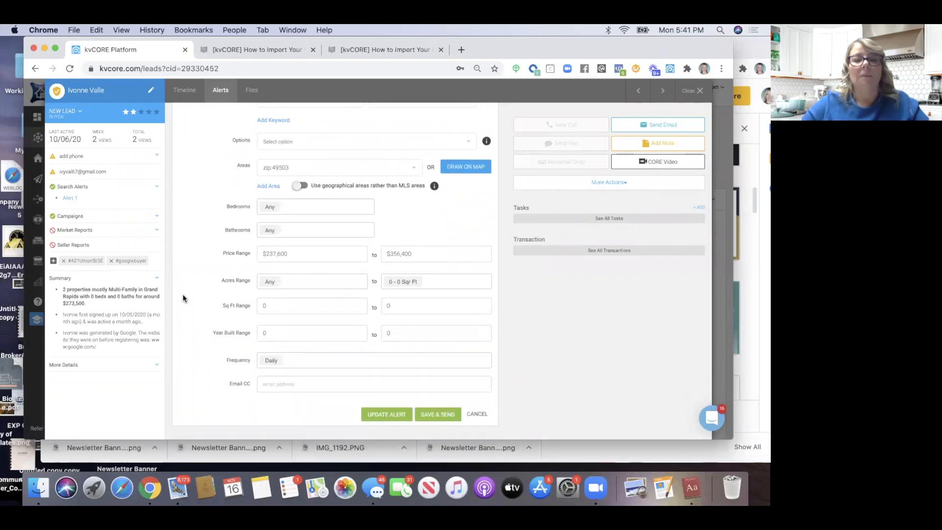
left_click(386, 413)
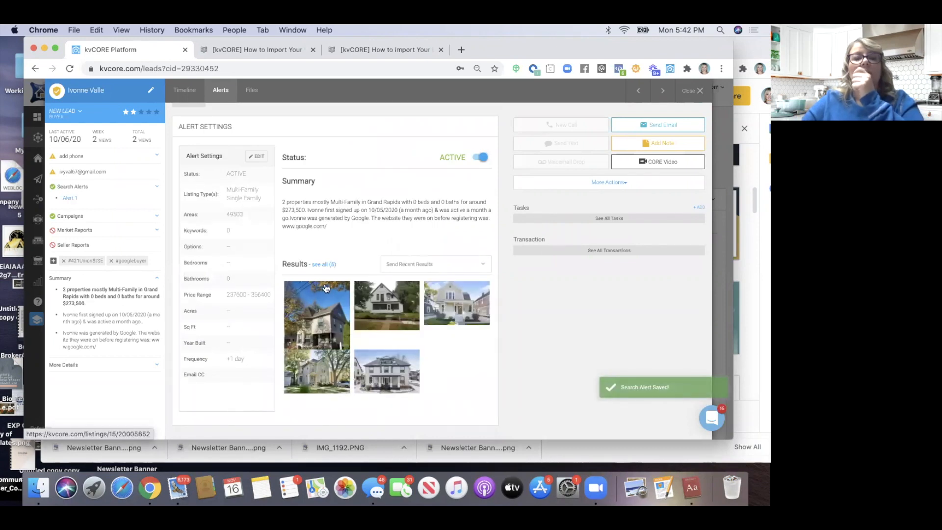
Replace zip 49503 with city:Grand Rapids in Alert 1, update it, then expand the lead's Campaigns
left_click(256, 156)
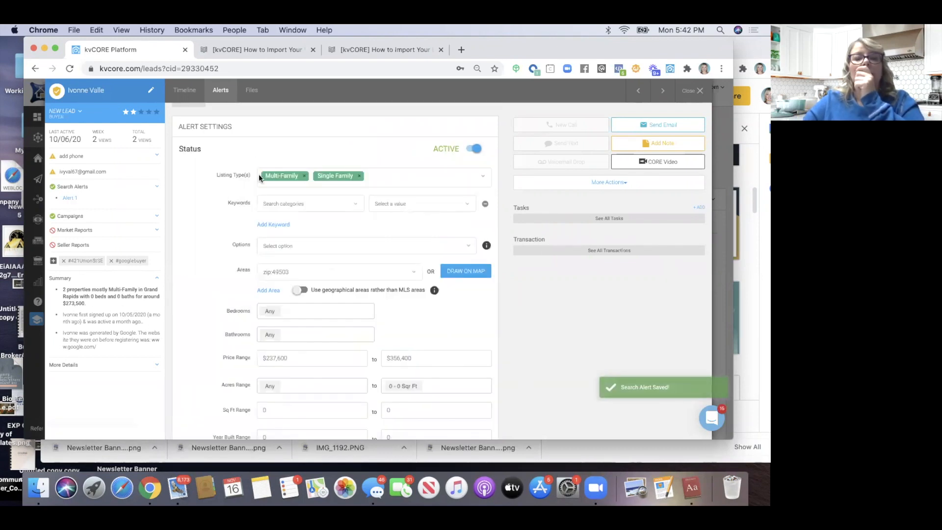
left_click(296, 269)
type("gra")
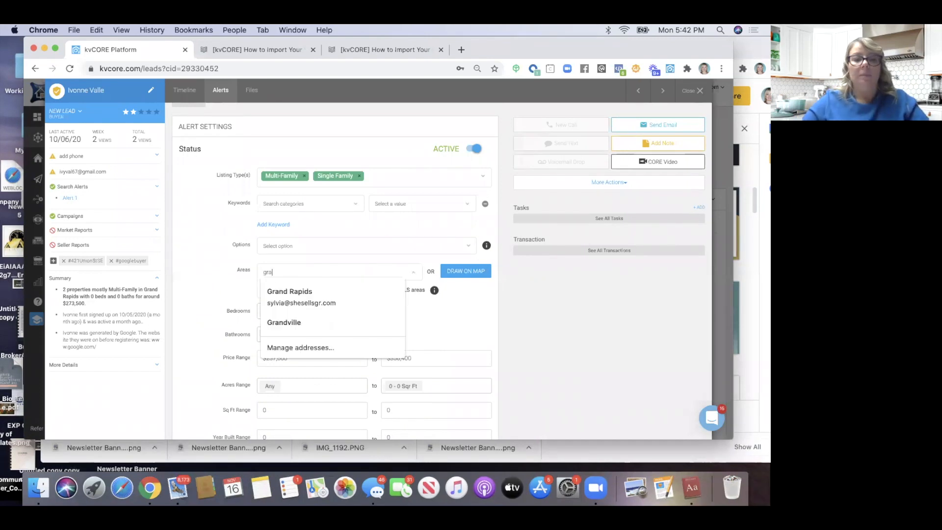
type("nd rapids")
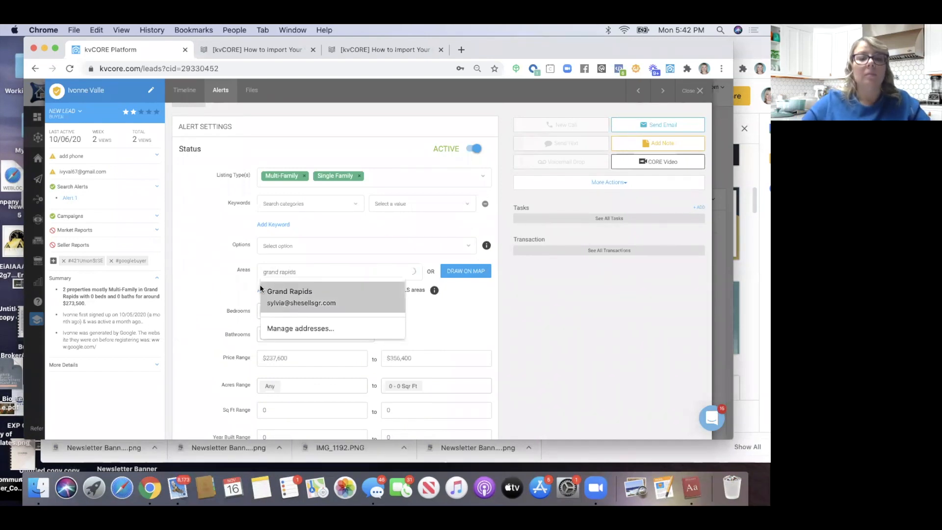
left_click(259, 290)
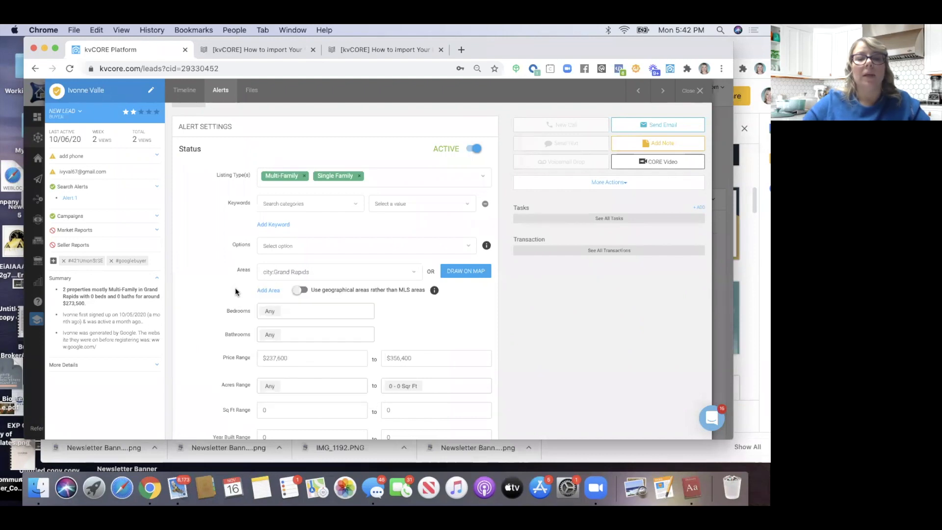
scroll(234, 287, "down", 4)
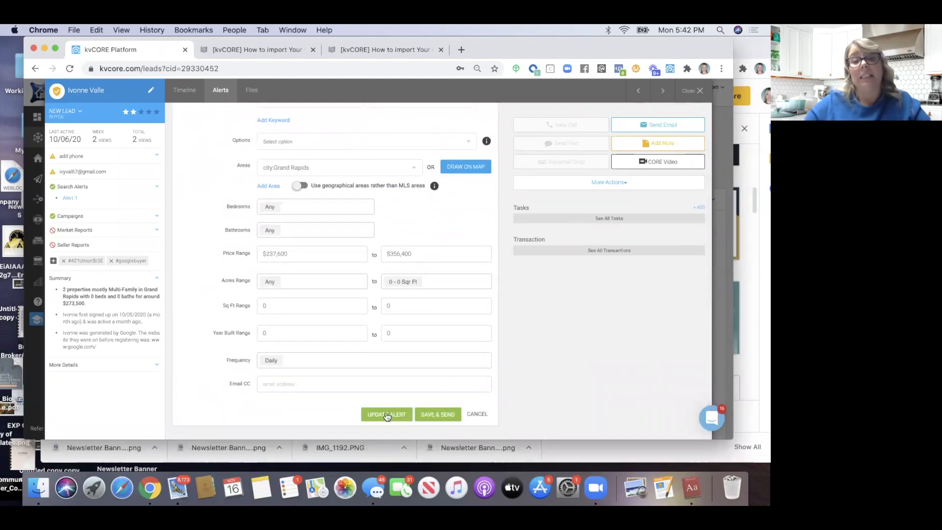
left_click(387, 415)
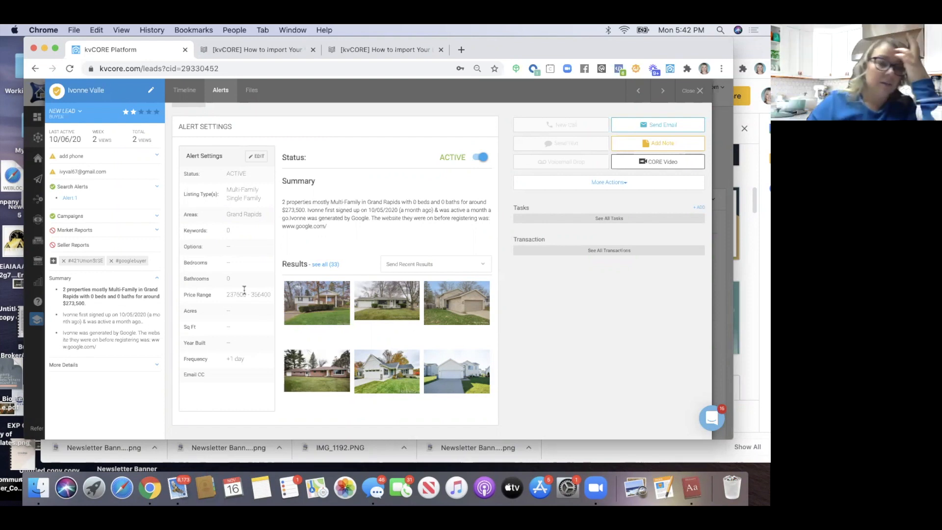
left_click(73, 216)
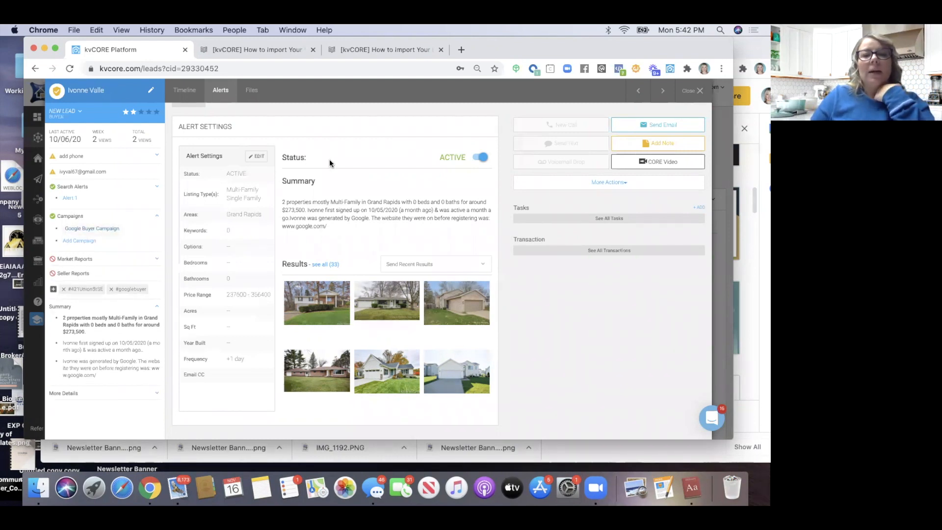
Review the timeline's Future Touch Points campaign emails, then close the buyer's record
left_click(189, 92)
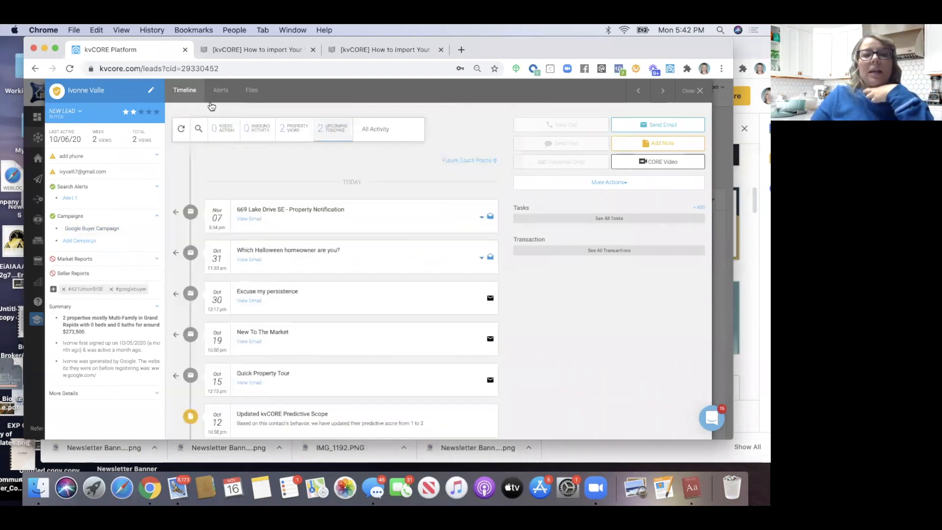
left_click(453, 161)
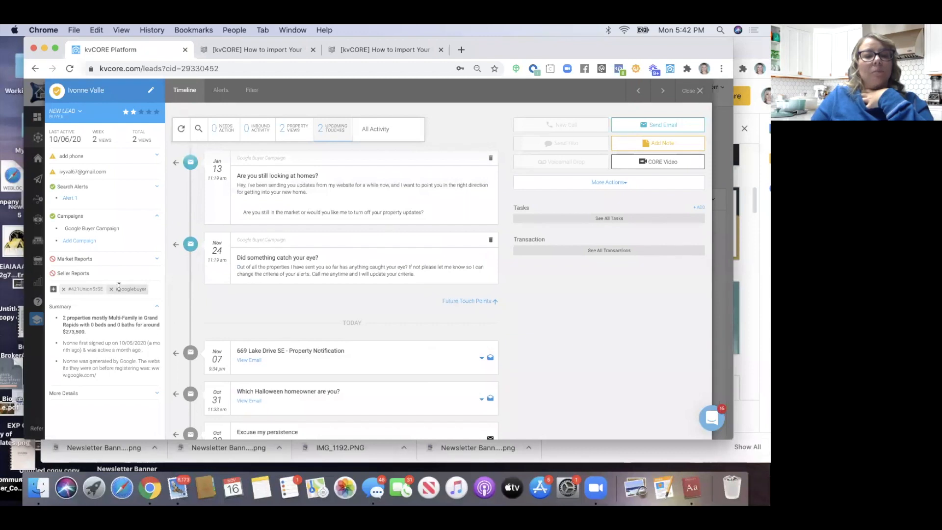
scroll(418, 319, "down", 3)
scroll(418, 319, "up", 3)
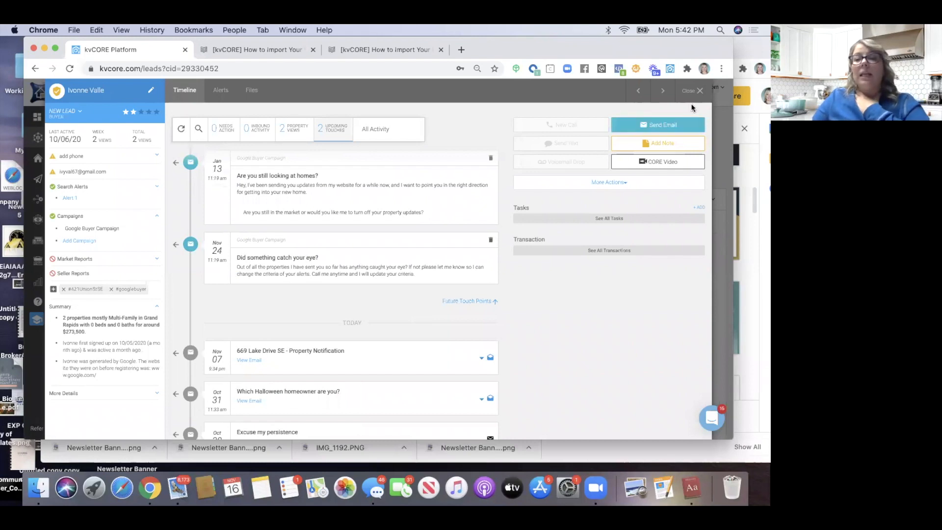
left_click(700, 92)
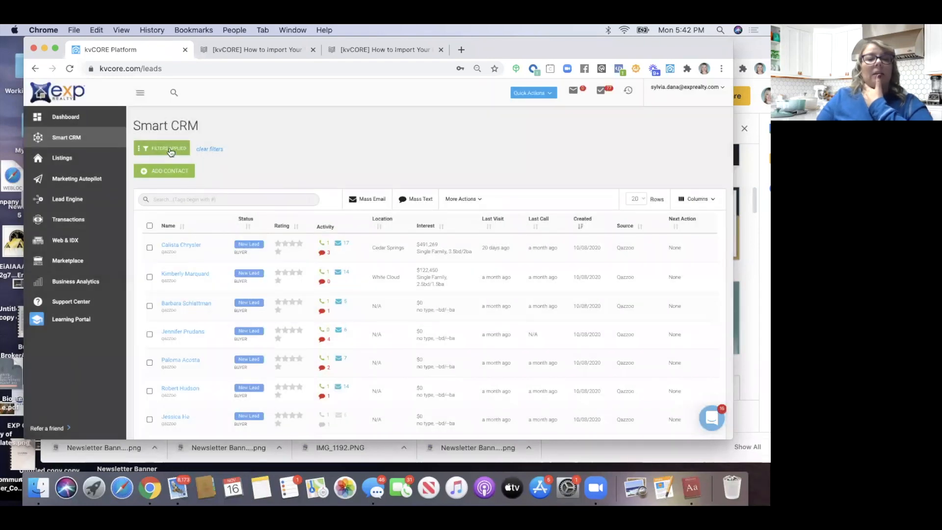
Switch the lead filter from Buyer to Seller with Prospect included, apply it, and open the top lead
left_click(170, 148)
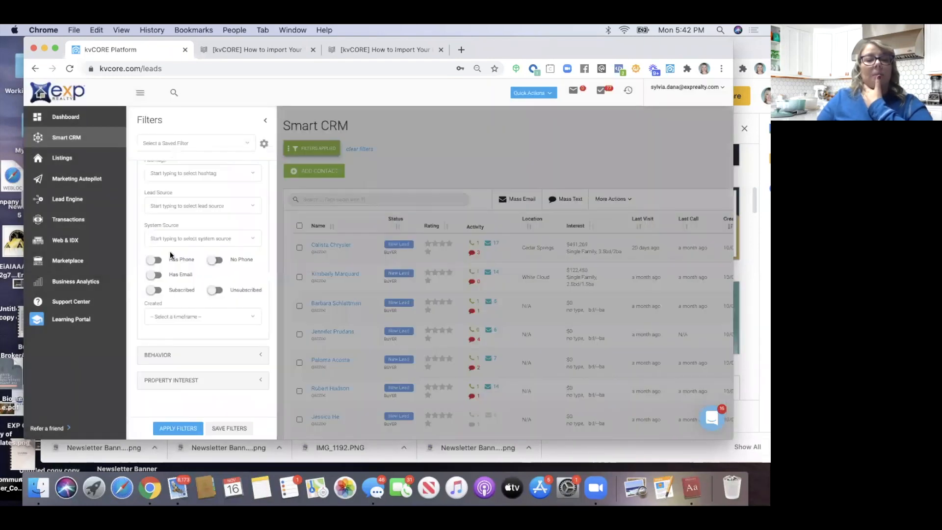
left_click(144, 191)
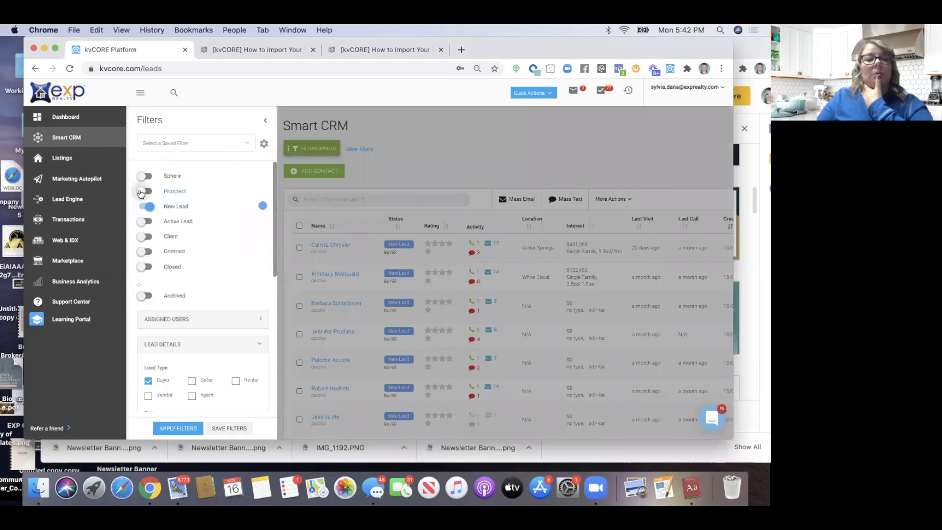
scroll(149, 234, "down", 5)
left_click(148, 214)
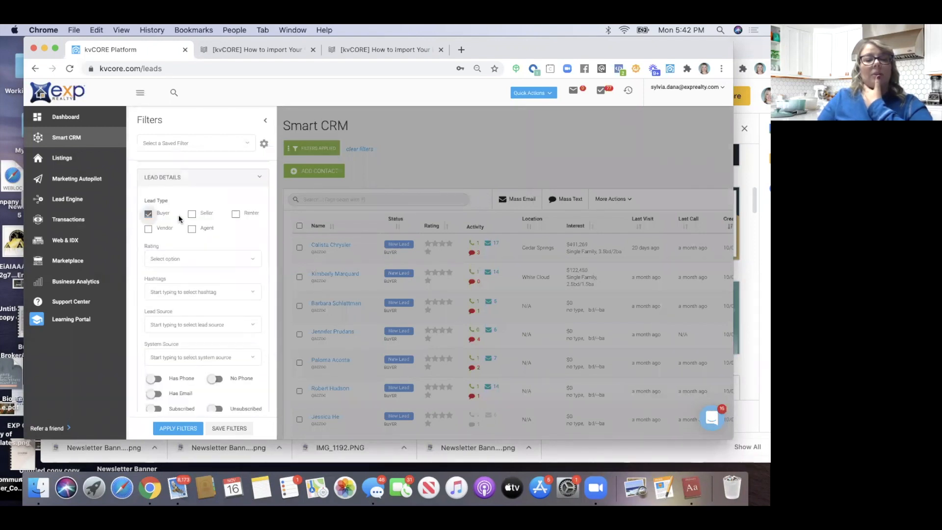
left_click(192, 214)
scroll(190, 216, "down", 1)
scroll(190, 216, "down", 2)
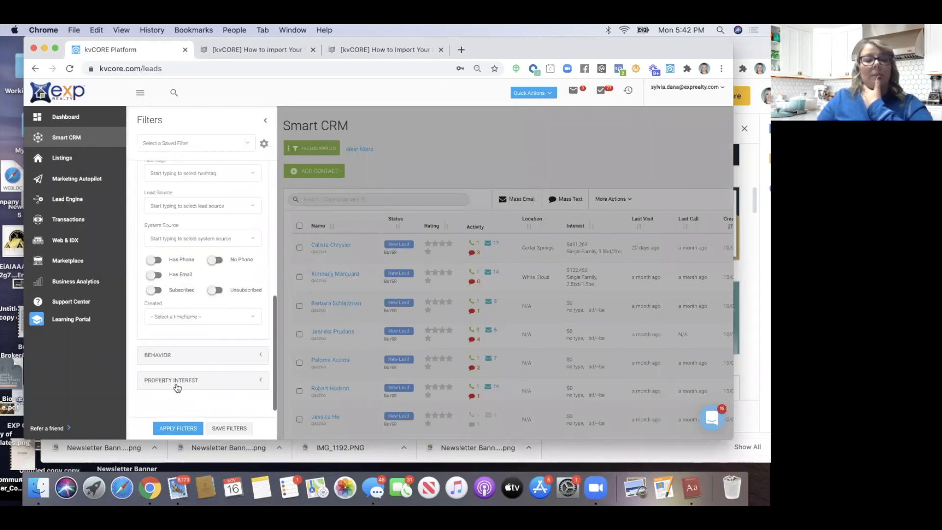
left_click(178, 428)
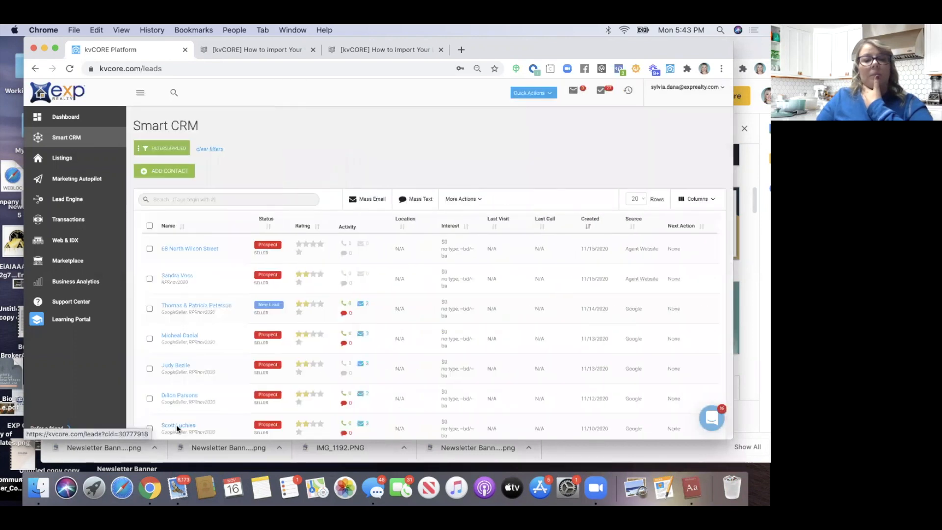
scroll(193, 333, "down", 2)
scroll(193, 333, "down", 1)
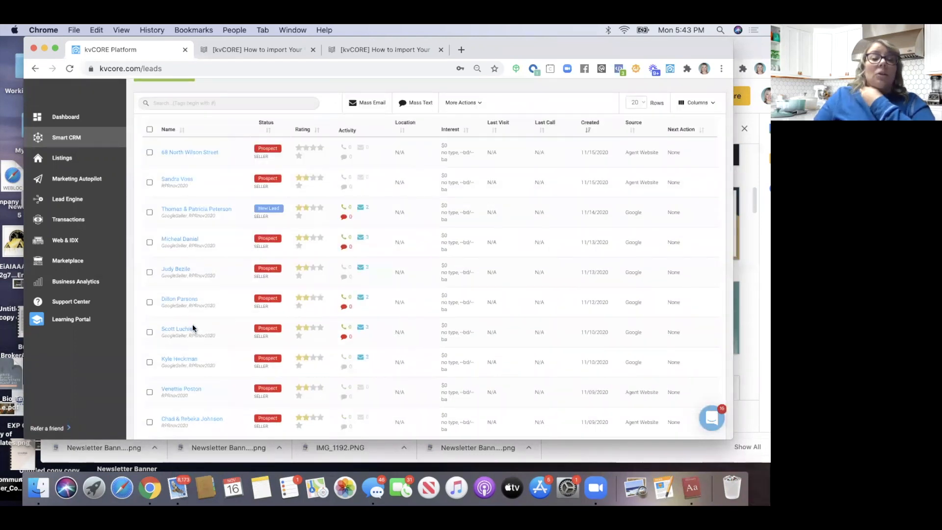
left_click(183, 152)
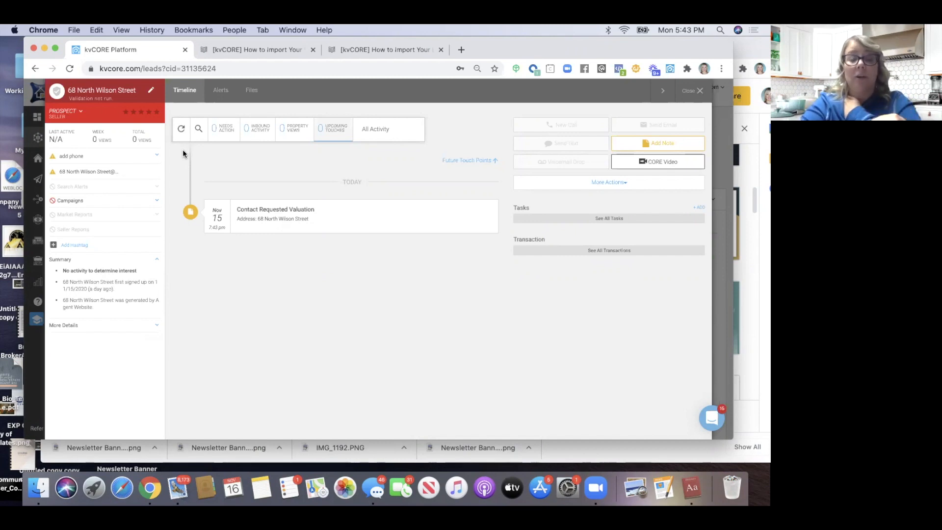
Close this lead, open the third seller lead, and view its property analysis report email
left_click(692, 90)
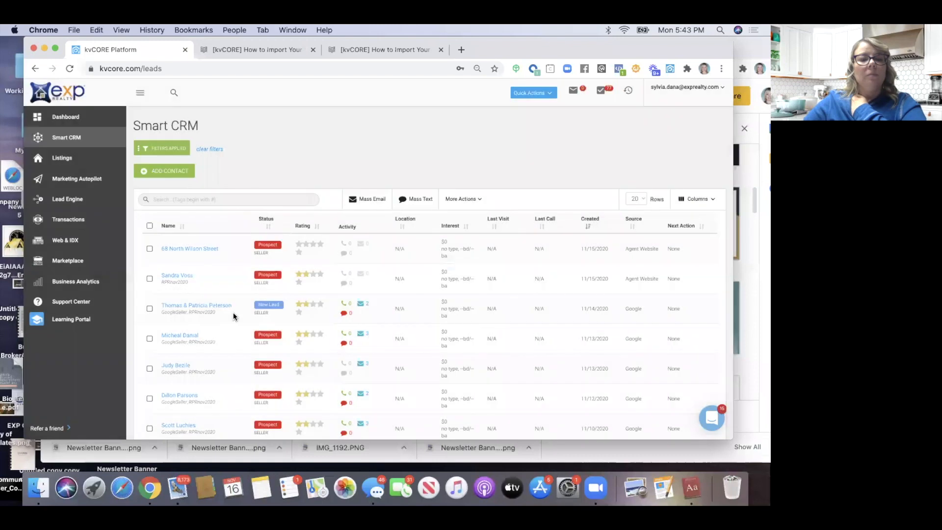
left_click(224, 310)
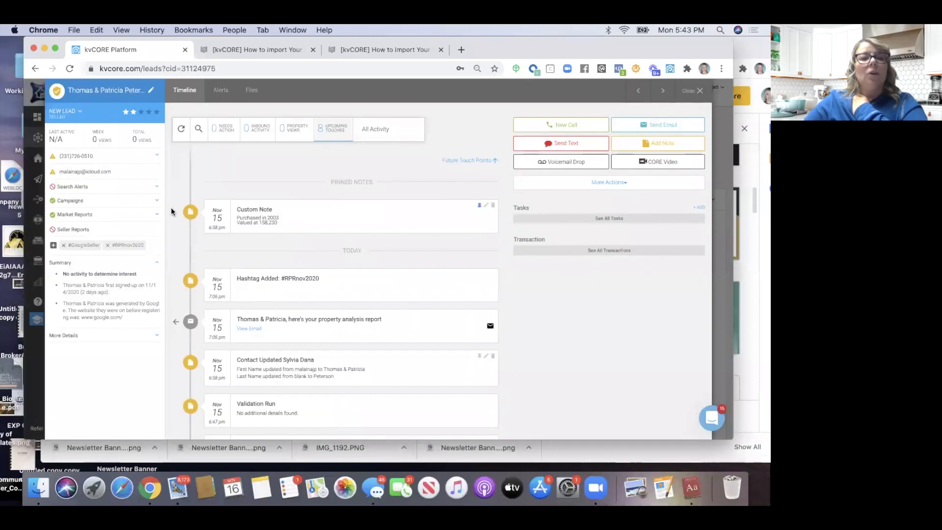
scroll(253, 259, "down", 1)
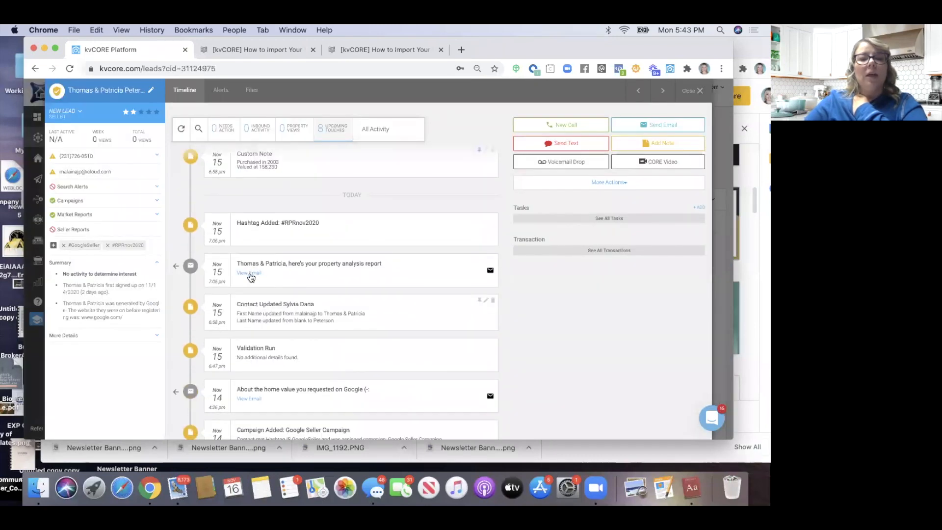
left_click(248, 274)
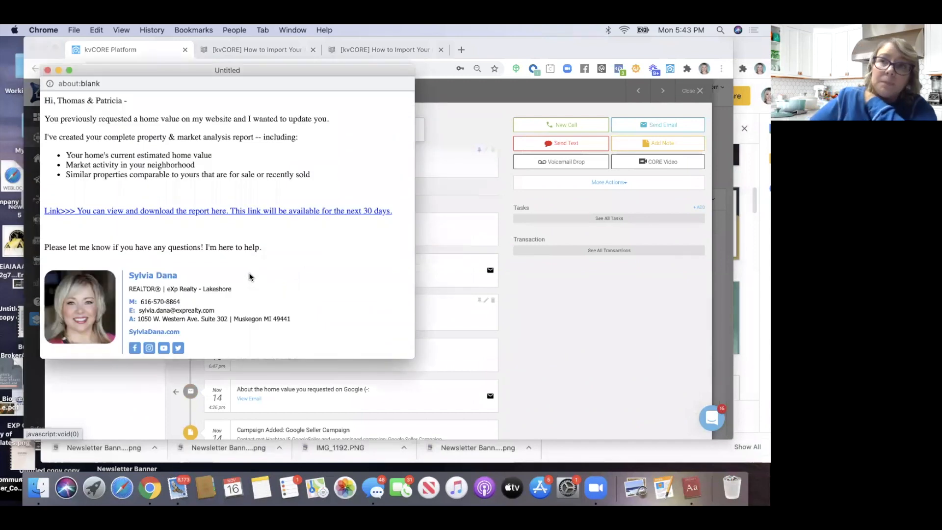
Enlarge the Seller's Report preview and scroll through the PDF
left_click_drag(415, 358, 668, 442)
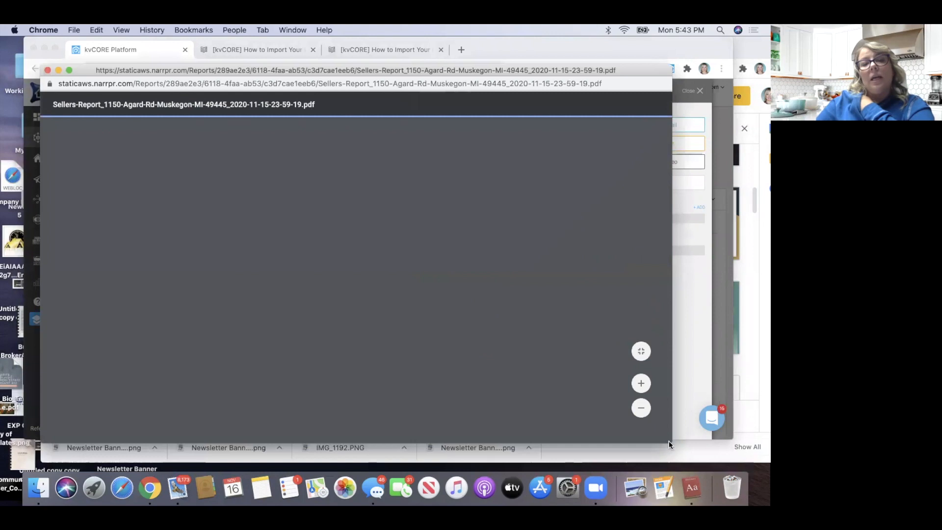
scroll(446, 322, "down", 10)
scroll(445, 326, "down", 15)
scroll(446, 327, "down", 5)
scroll(446, 327, "up", 10)
scroll(445, 323, "up", 15)
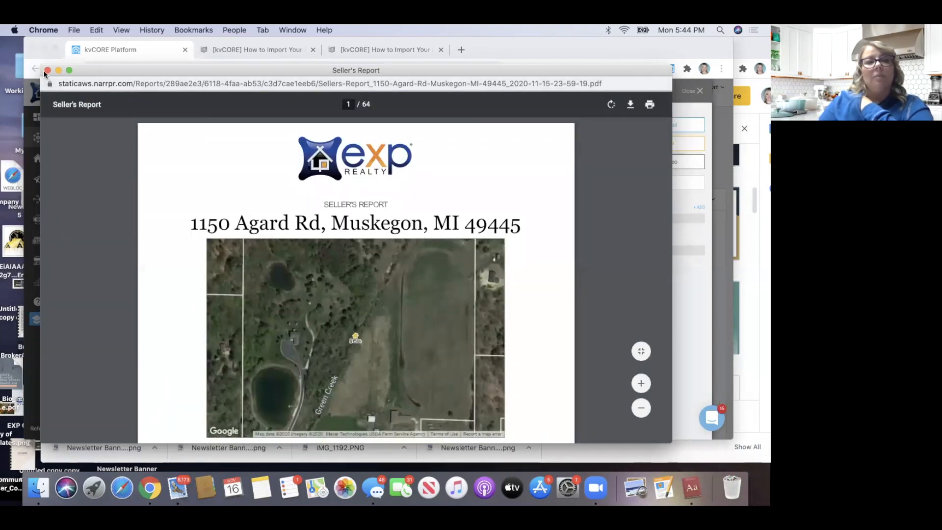
Close the Seller's Report PDF window and then the email preview
left_click(47, 70)
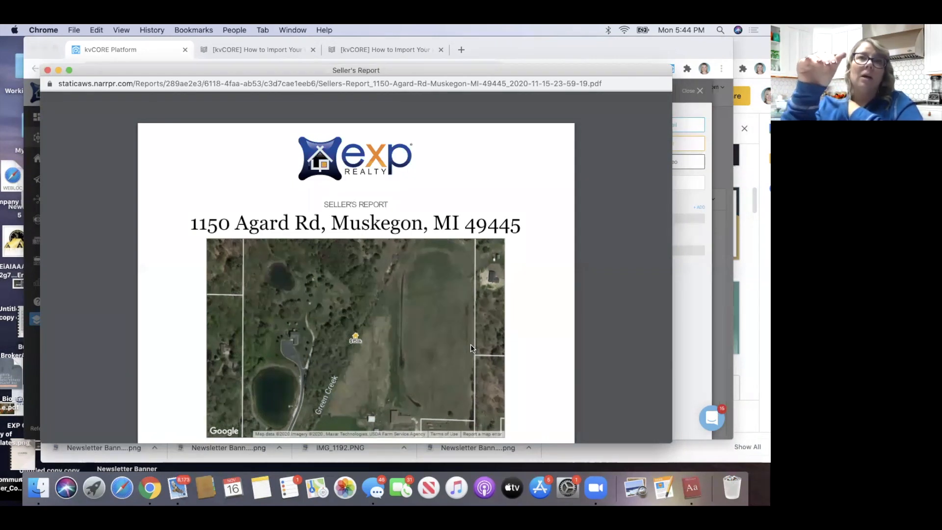
key("super+w")
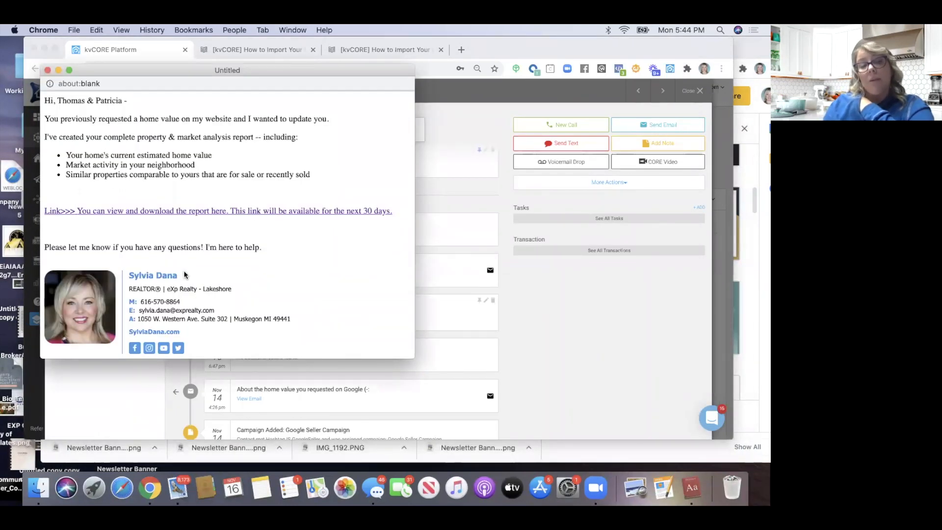
left_click(48, 71)
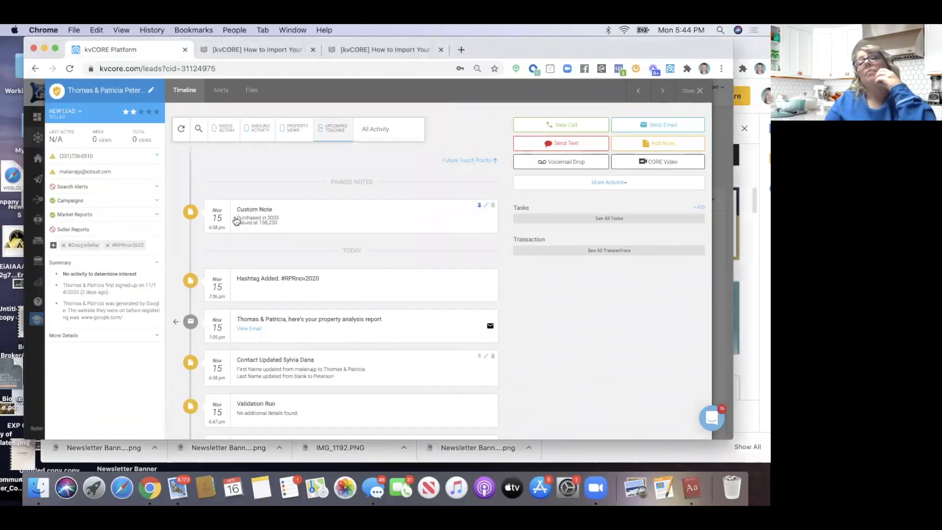
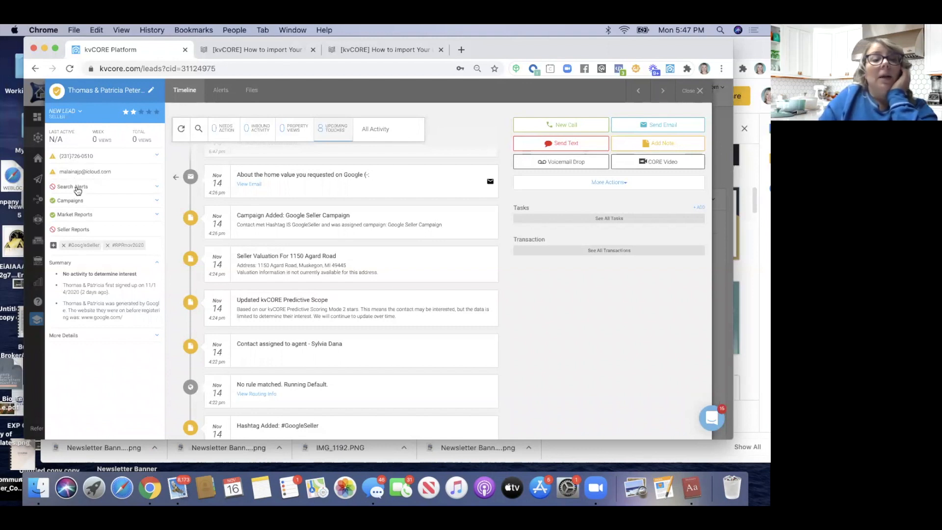
Start a new search alert for the lead with zip 49445 as its area
left_click(77, 188)
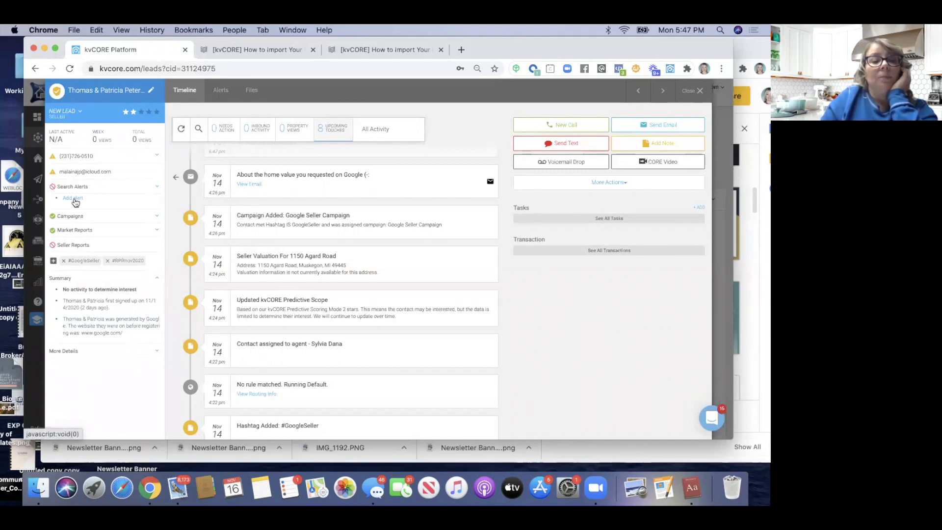
left_click(67, 352)
scroll(81, 349, "down", 5)
scroll(81, 350, "down", 1)
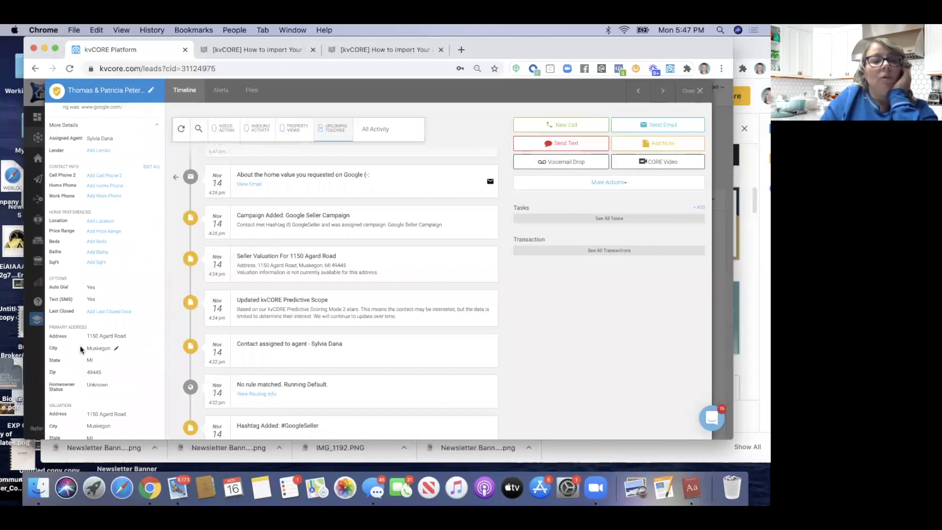
scroll(81, 350, "up", 8)
left_click(72, 198)
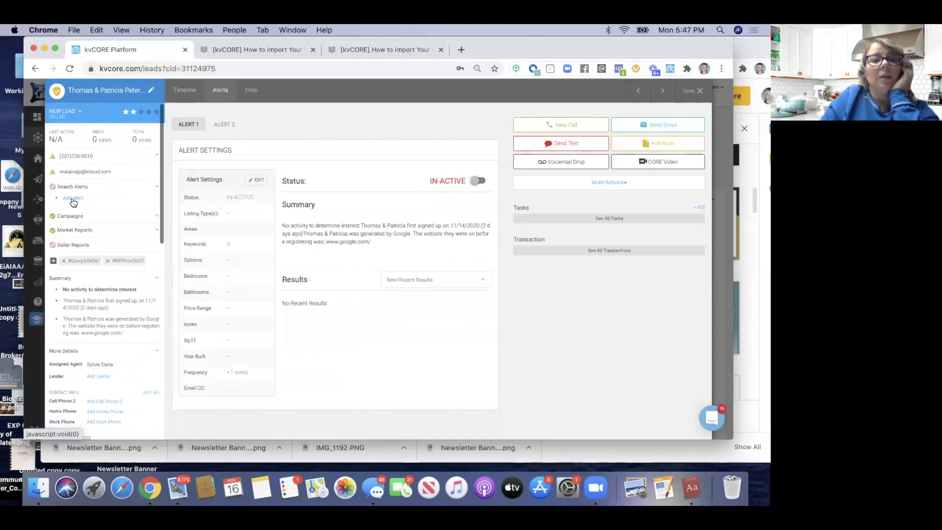
left_click(256, 181)
left_click(280, 292)
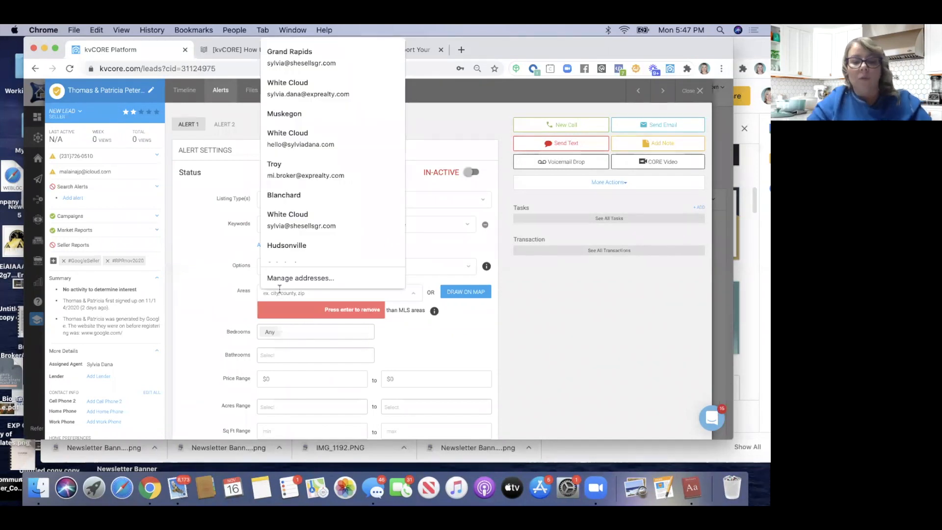
type("49445")
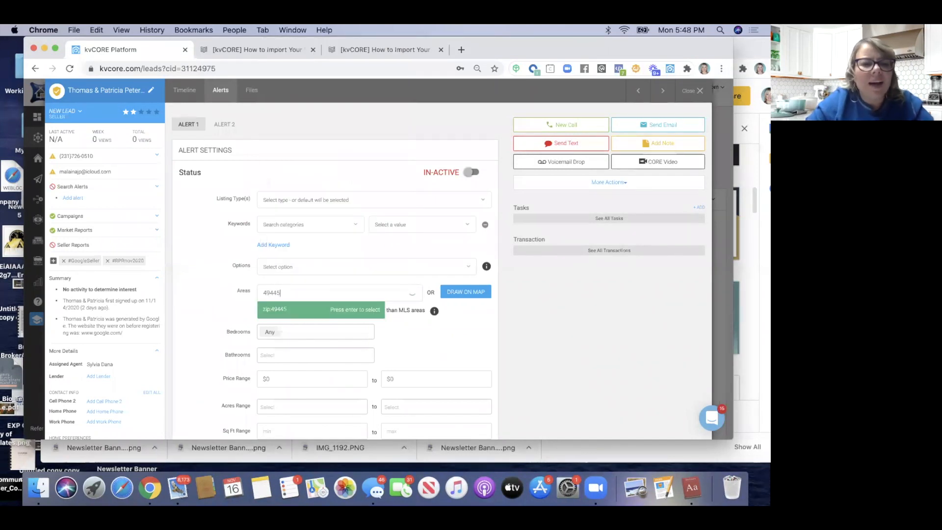
scroll(130, 305, "down", 3)
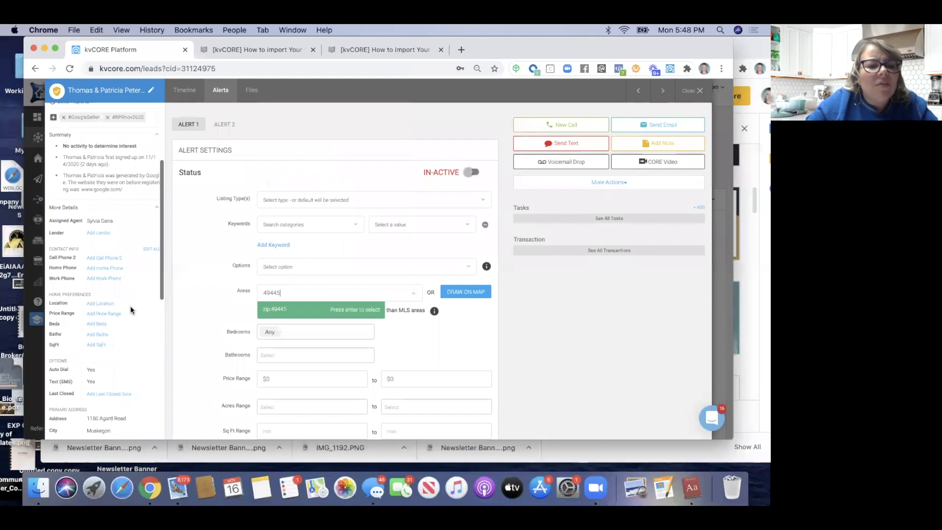
scroll(131, 310, "down", 4)
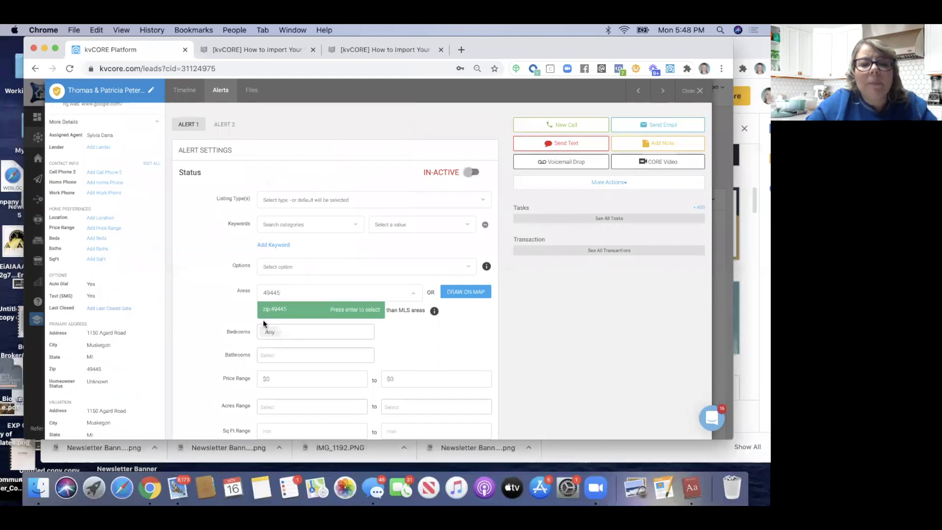
left_click(279, 310)
Set the alert to Single Family listings with Monthly frequency and save it
left_click(277, 199)
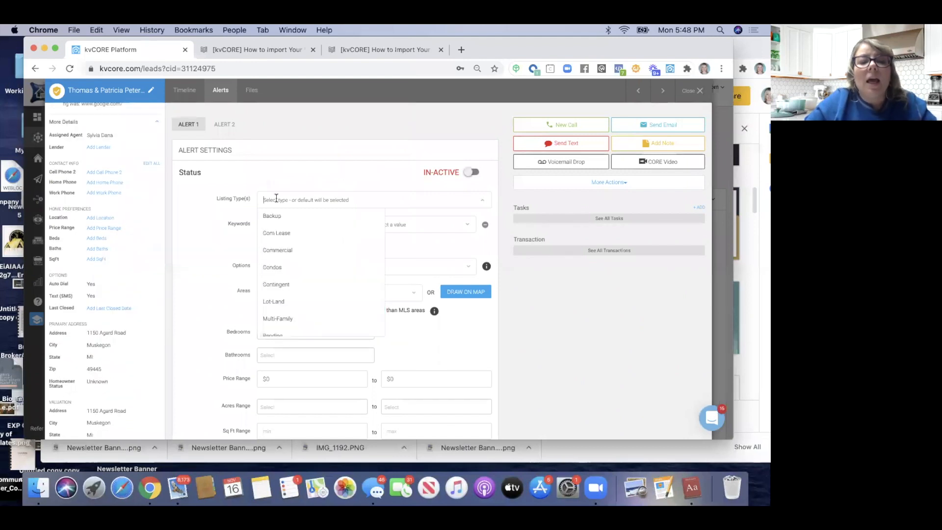
scroll(284, 334, "down", 2)
left_click(283, 332)
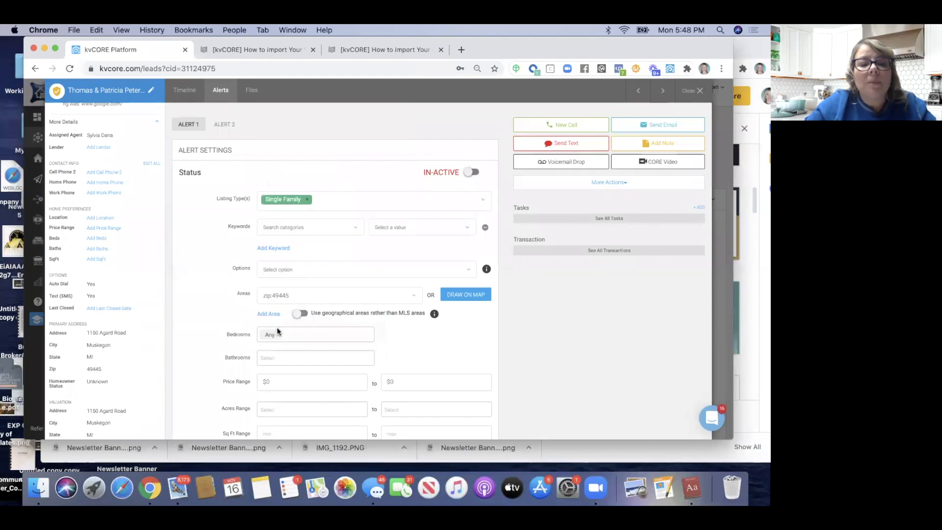
scroll(277, 328, "down", 5)
left_click(288, 363)
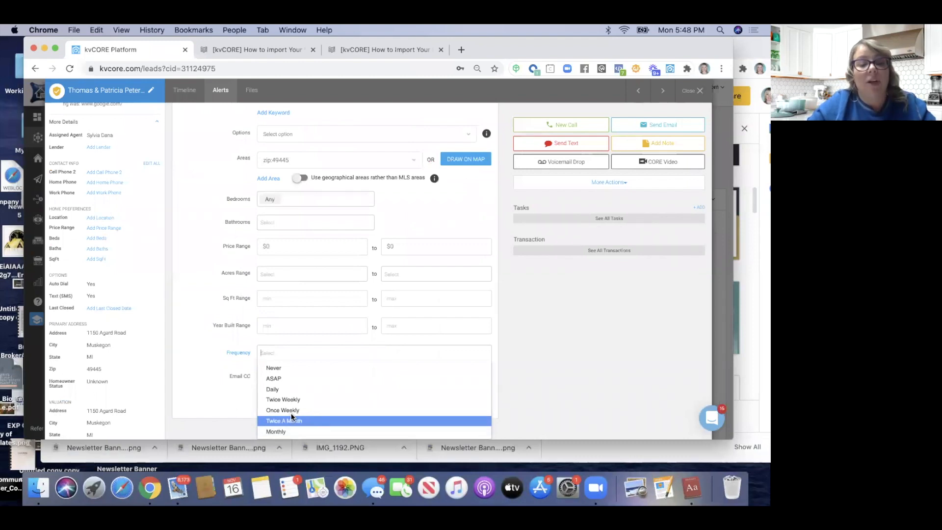
left_click(284, 431)
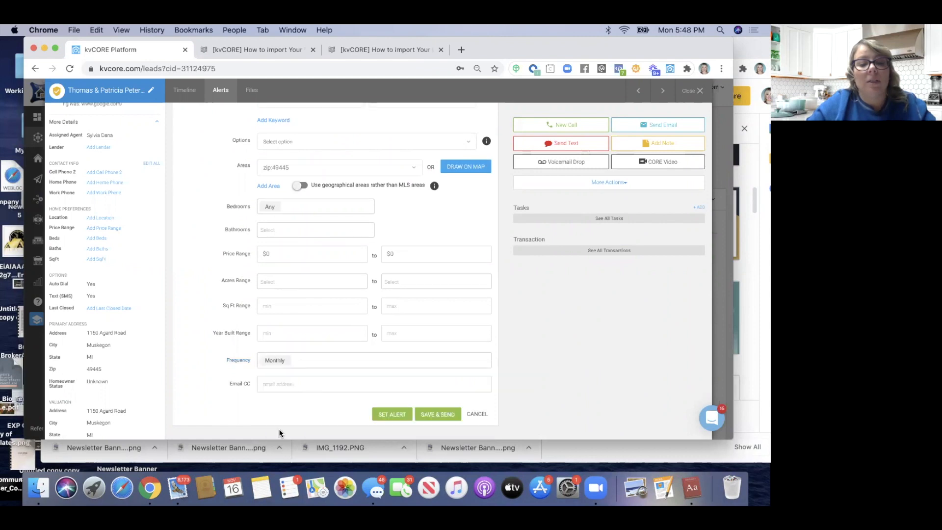
left_click(382, 415)
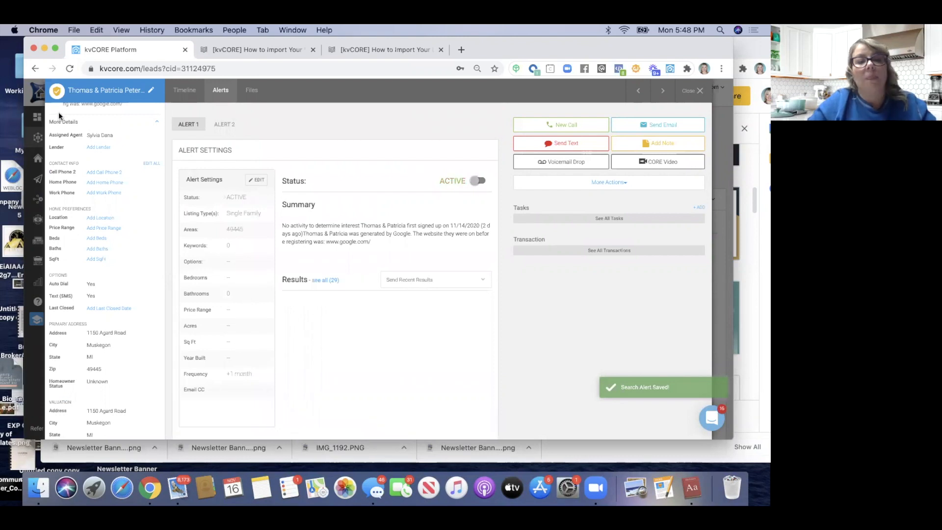
scroll(99, 221, "up", 5)
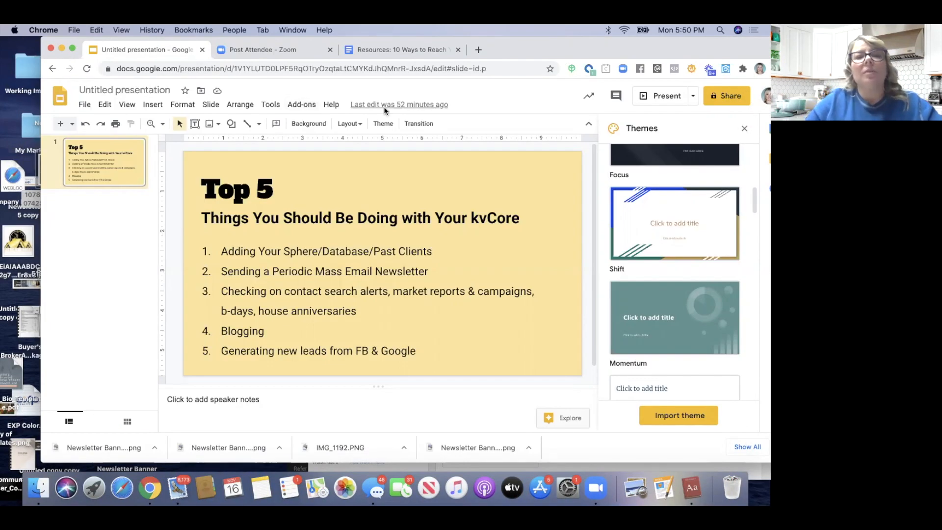
Move the Slides window aside and close the kvCORE lead record
left_click_drag(584, 51, 569, 151)
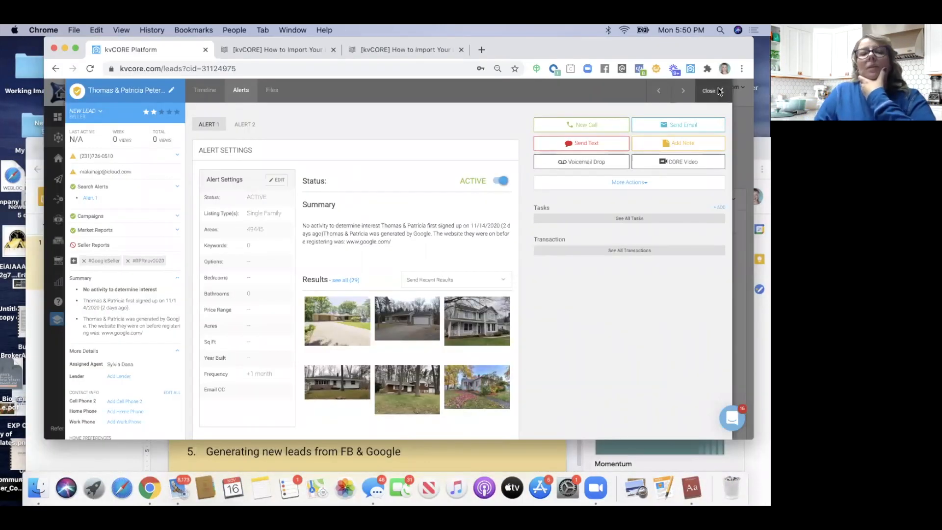
left_click(719, 90)
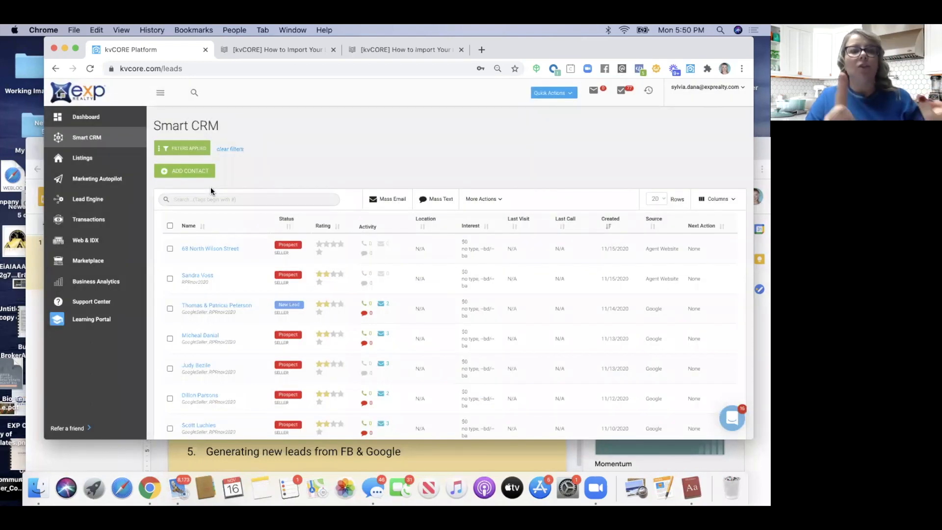
Filter Smart CRM leads by the #calendar tag and open one lead's record
left_click(203, 199)
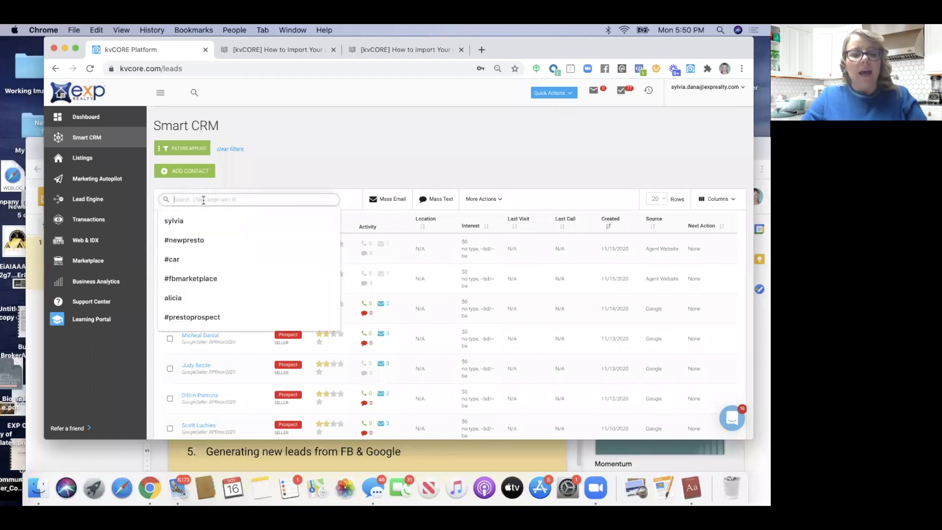
left_click(291, 158)
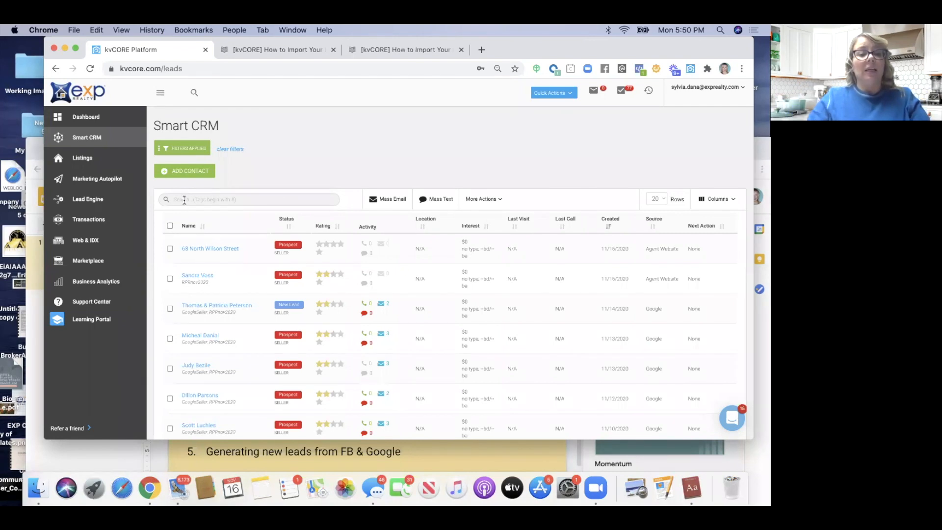
left_click(185, 200)
type("#cale")
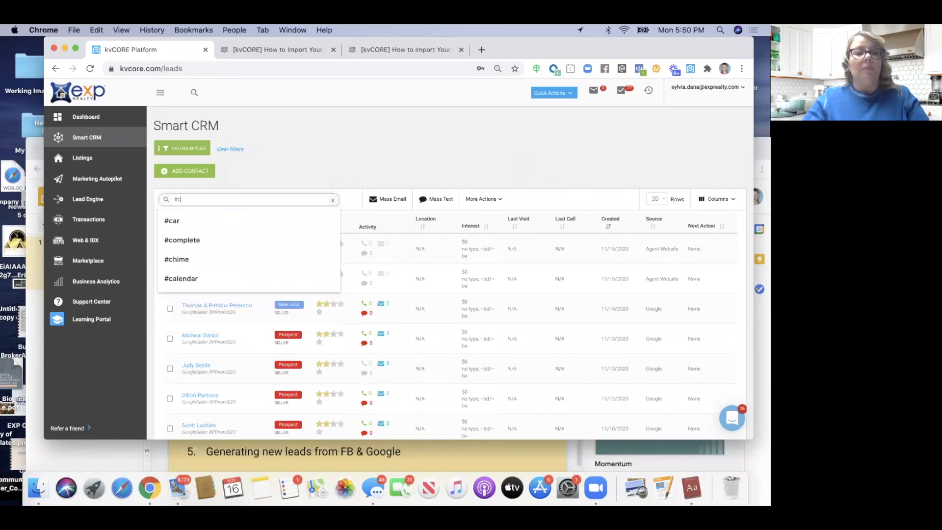
type("nd")
left_click(184, 221)
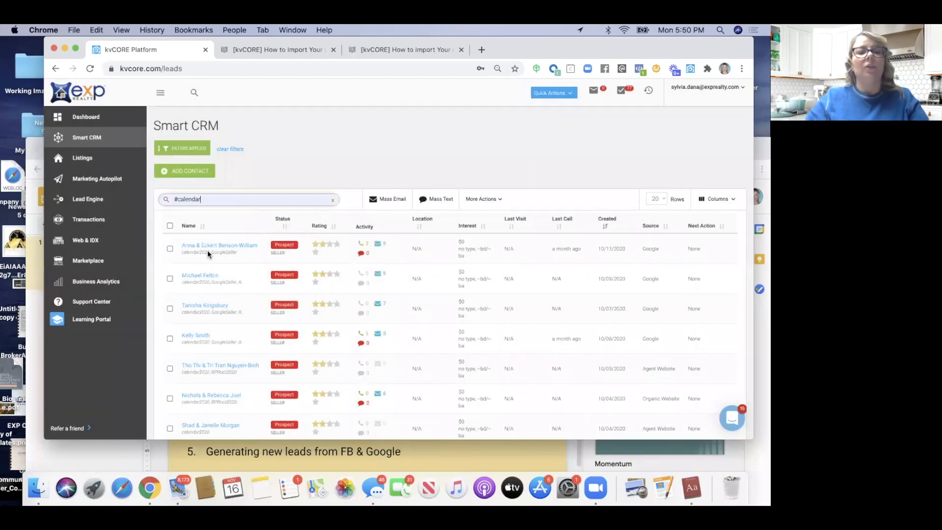
scroll(208, 246, "down", 3)
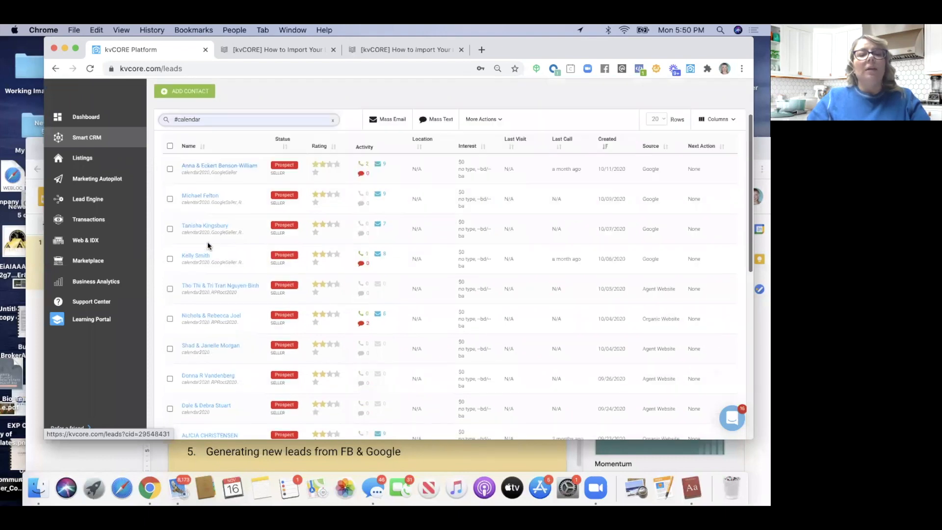
scroll(208, 245, "down", 1)
scroll(208, 246, "down", 1)
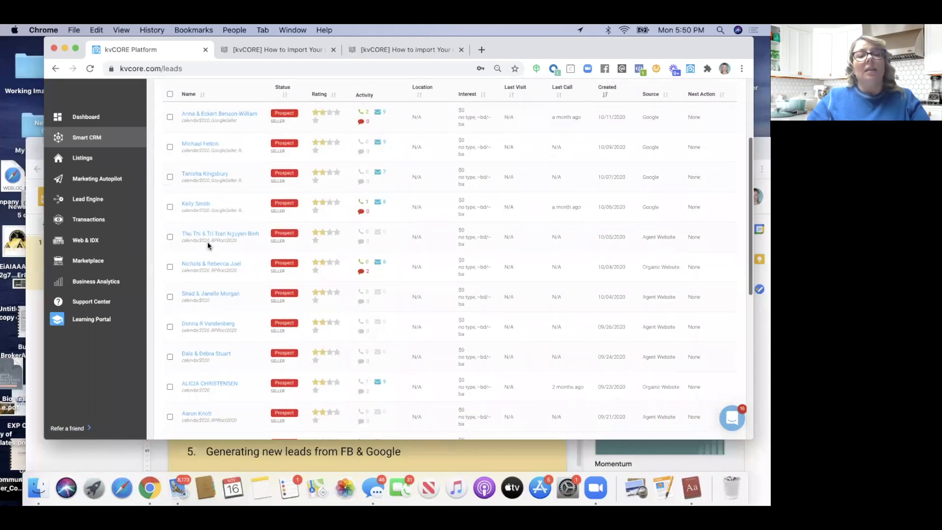
scroll(208, 245, "down", 1)
left_click(198, 132)
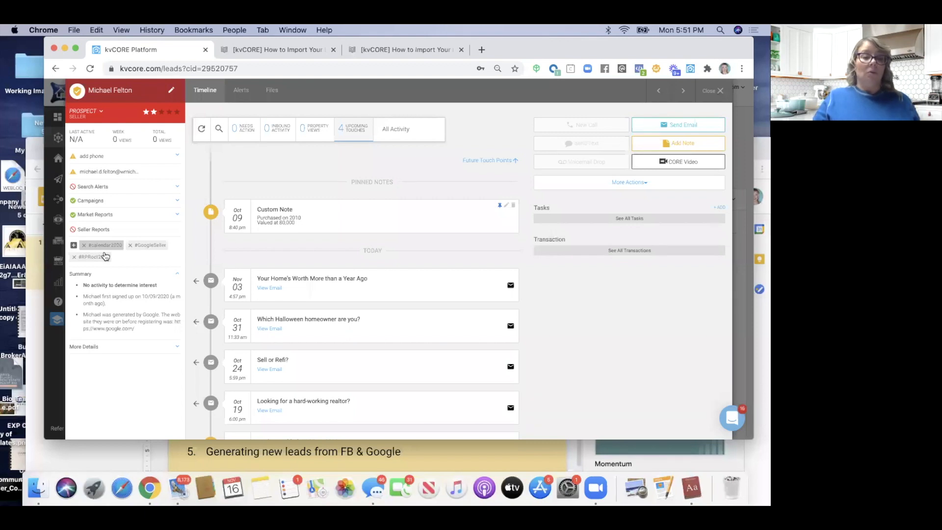
Close the lead record, reposition the browser, and delete the #calendar search text
left_click(720, 91)
left_click_drag(643, 48, 611, 66)
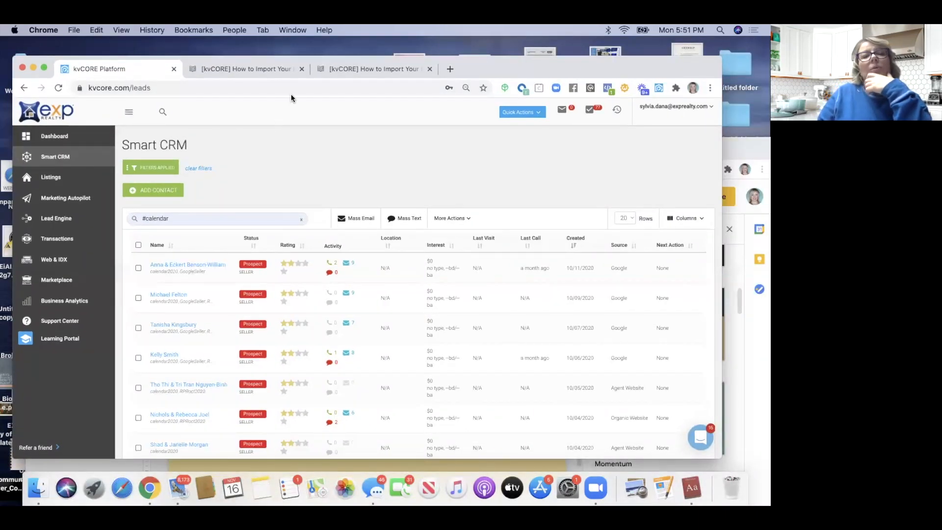
left_click_drag(576, 67, 582, 48)
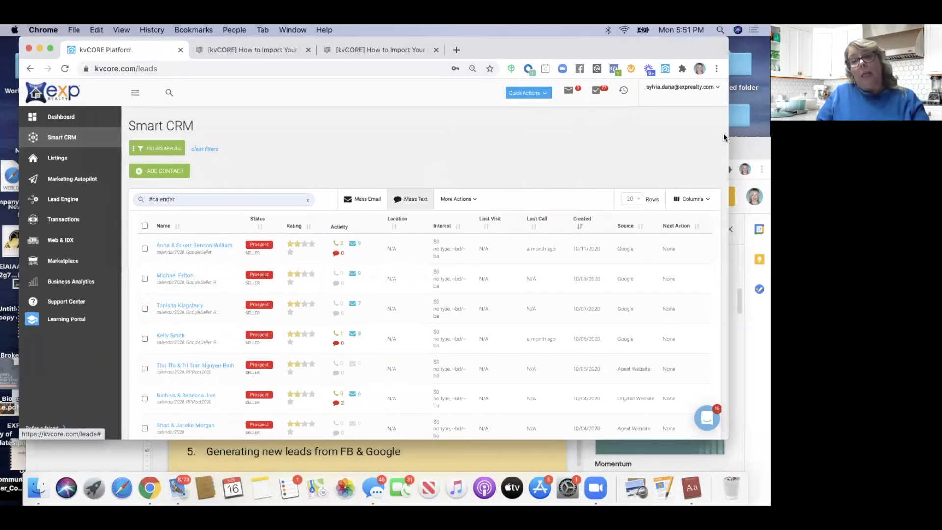
mouse_move(729, 54)
left_mouse_down()
mouse_move(759, 54)
mouse_move(728, 61)
left_mouse_up()
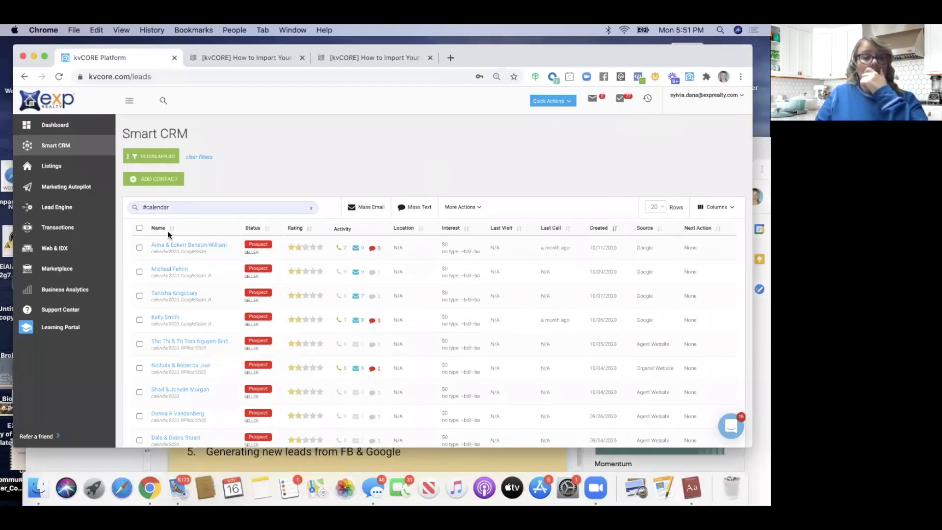
triple_click(173, 207)
key("BackSpace")
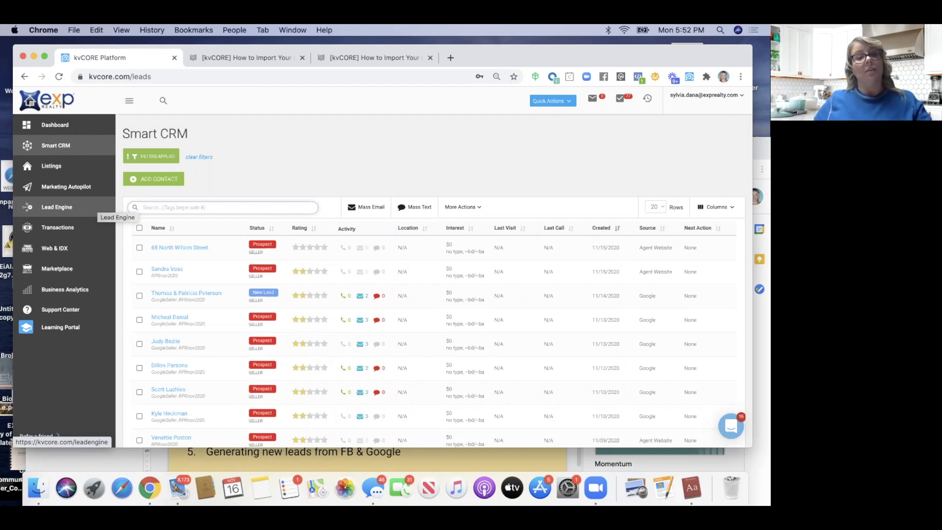
left_click(165, 251)
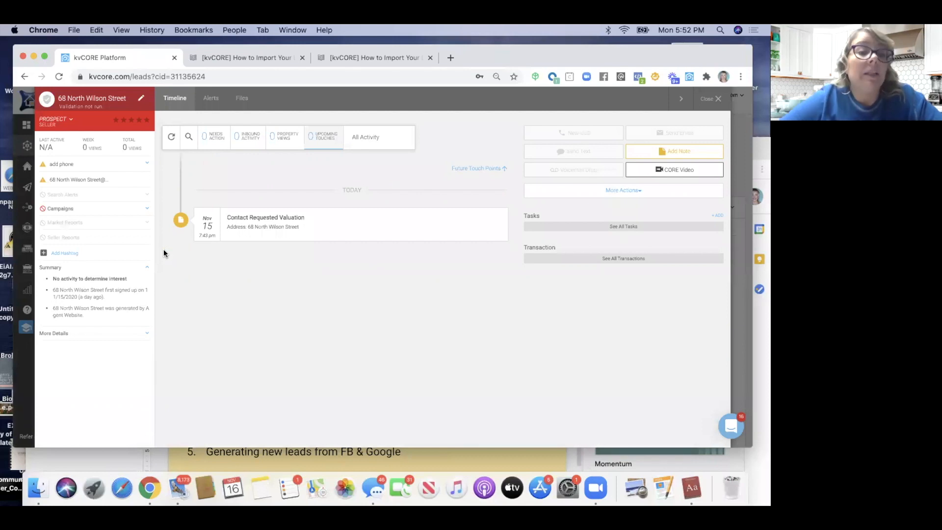
left_click_drag(247, 227, 300, 235)
left_click_drag(485, 54, 481, 93)
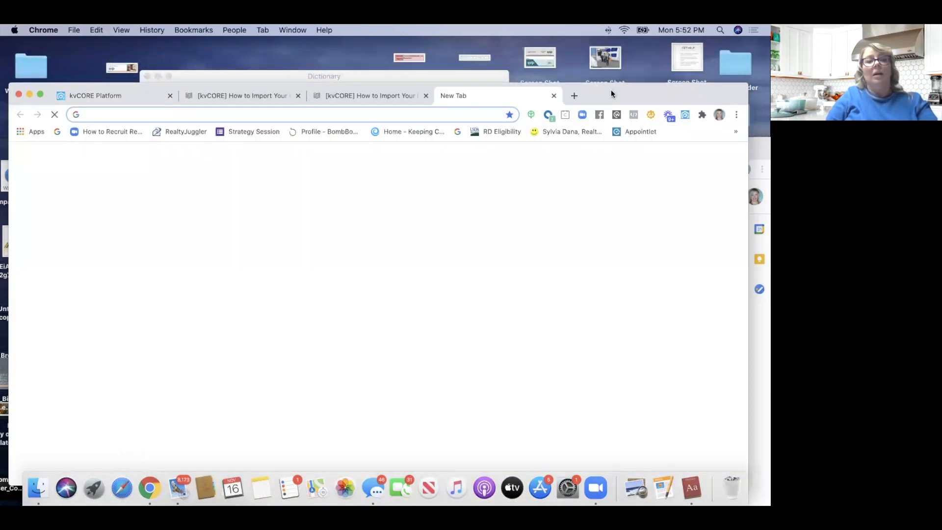
left_click_drag(611, 90, 611, 48)
type("rpr")
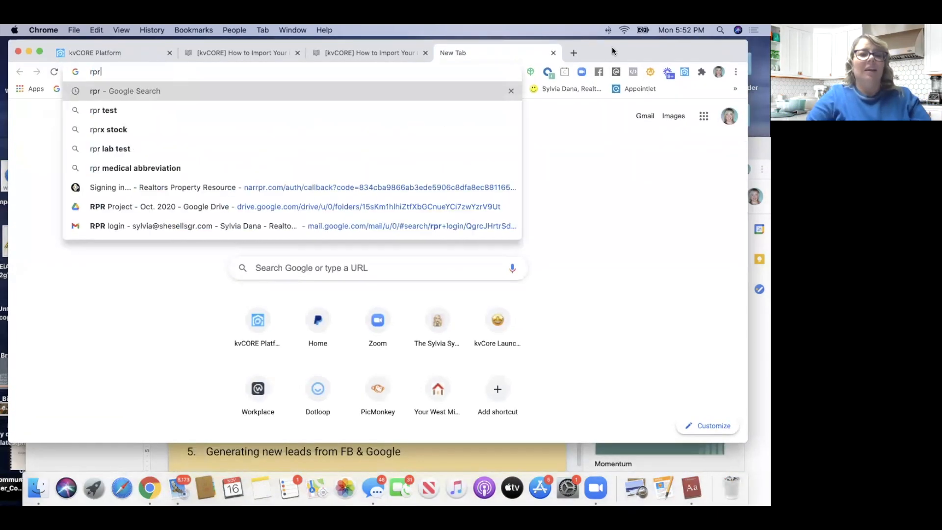
key("Return")
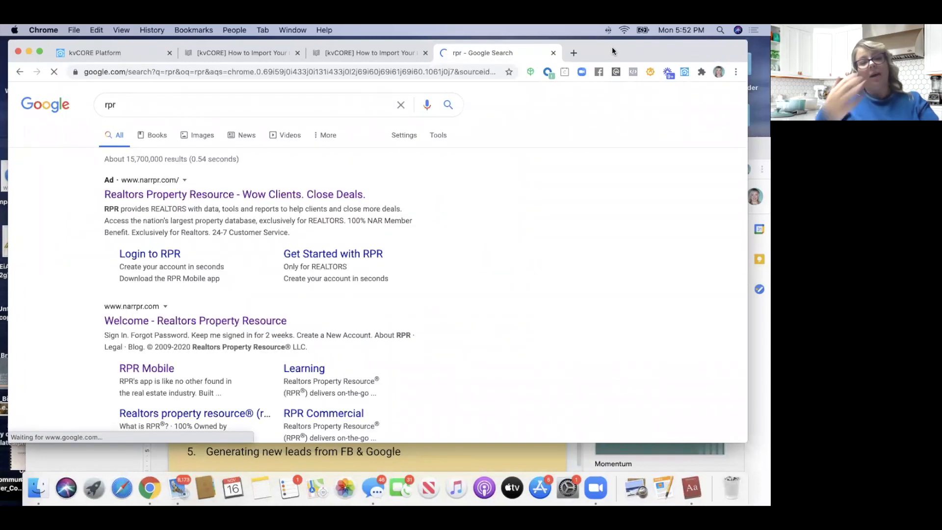
left_click(222, 322)
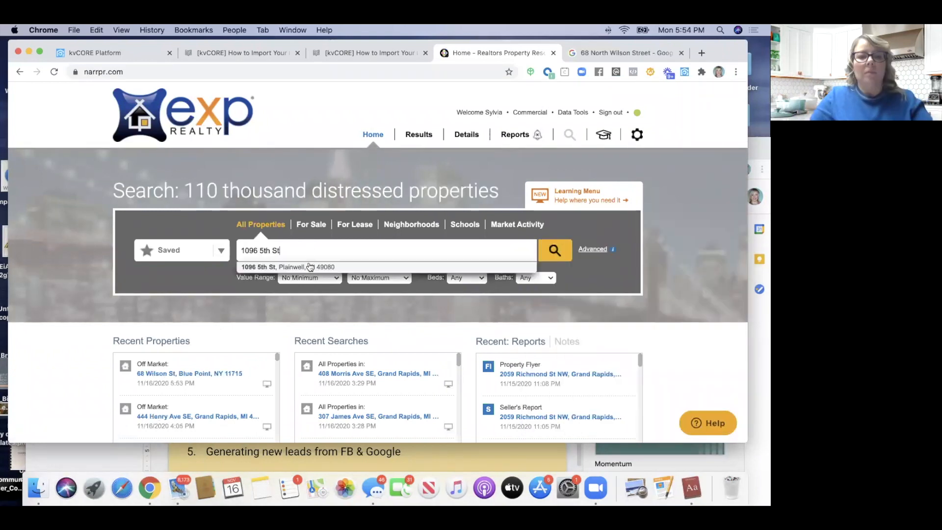
left_click(310, 266)
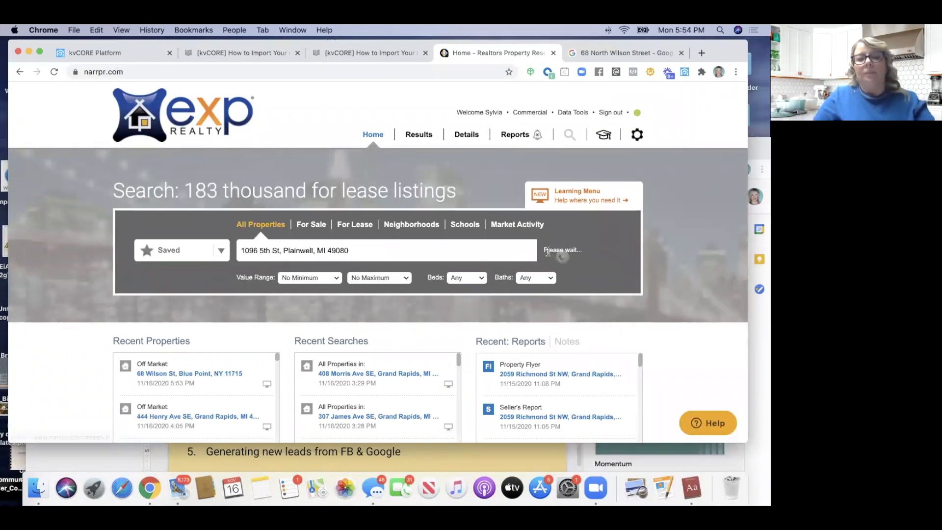
left_click(559, 252)
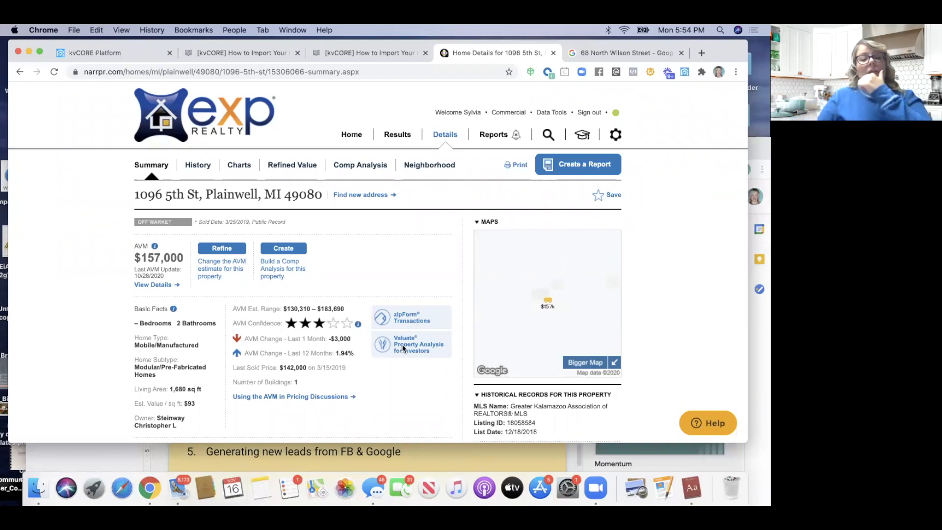
Scroll the property details and select the owner's name
scroll(402, 346, "down", 5)
scroll(362, 344, "down", 3)
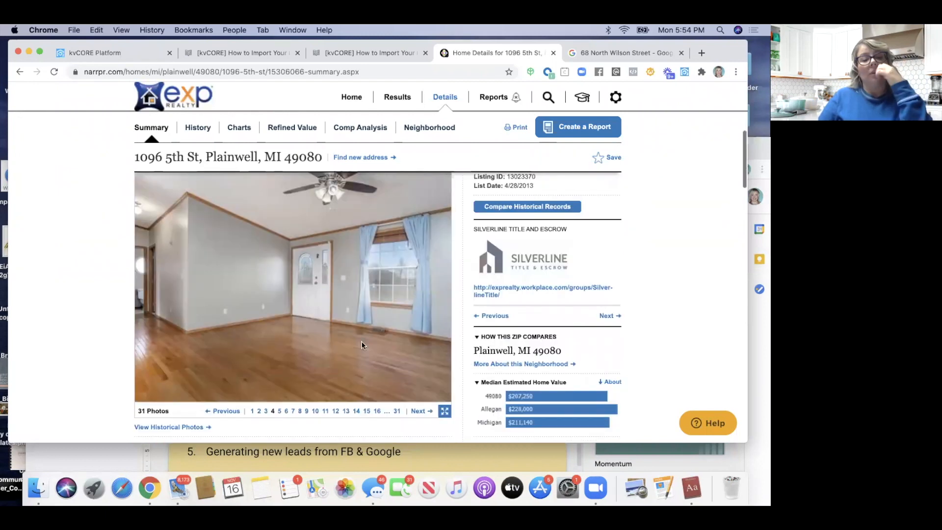
scroll(361, 345, "down", 4)
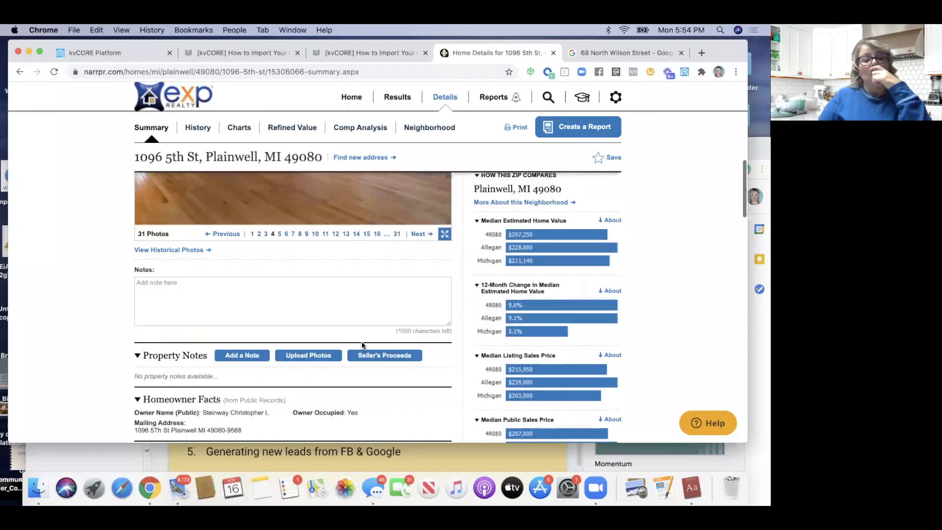
scroll(361, 344, "up", 15)
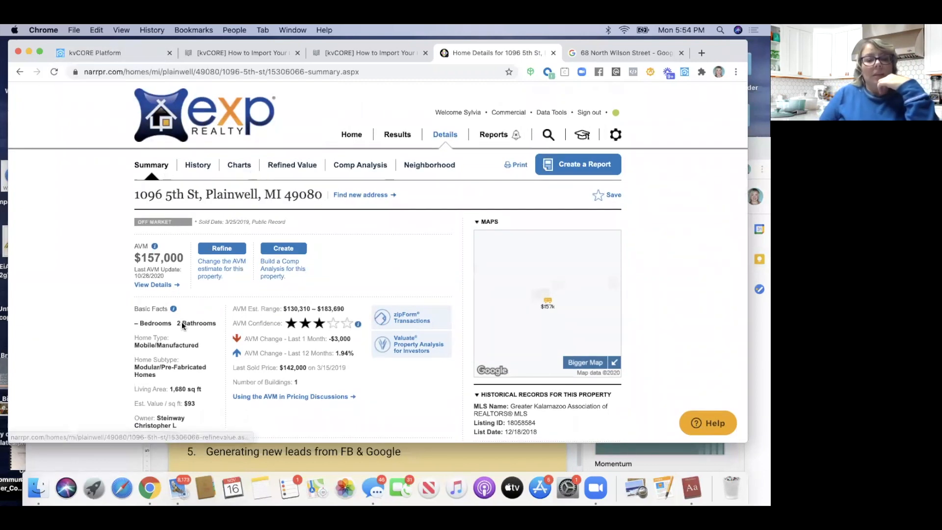
scroll(185, 325, "down", 2)
left_click_drag(163, 371, 158, 365)
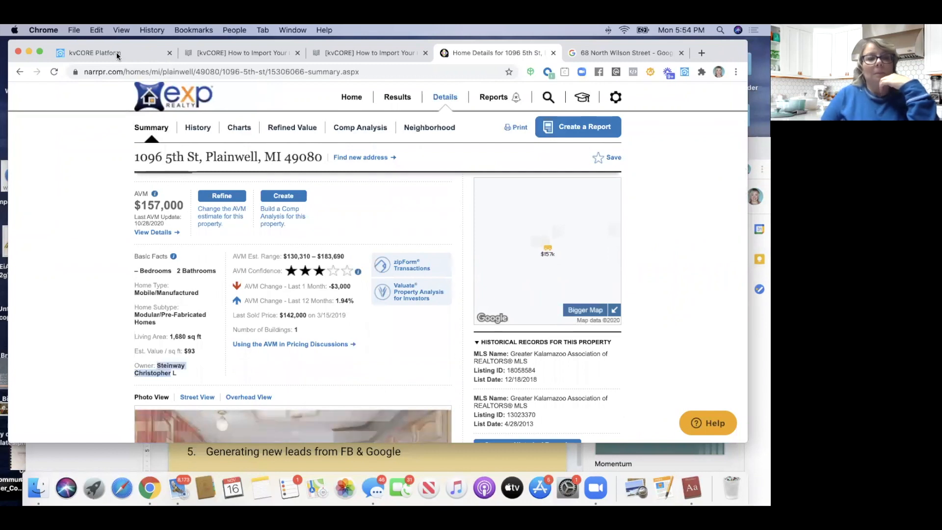
Rename the kvCORE lead to the property owner's name copied from RPR
key("super+1")
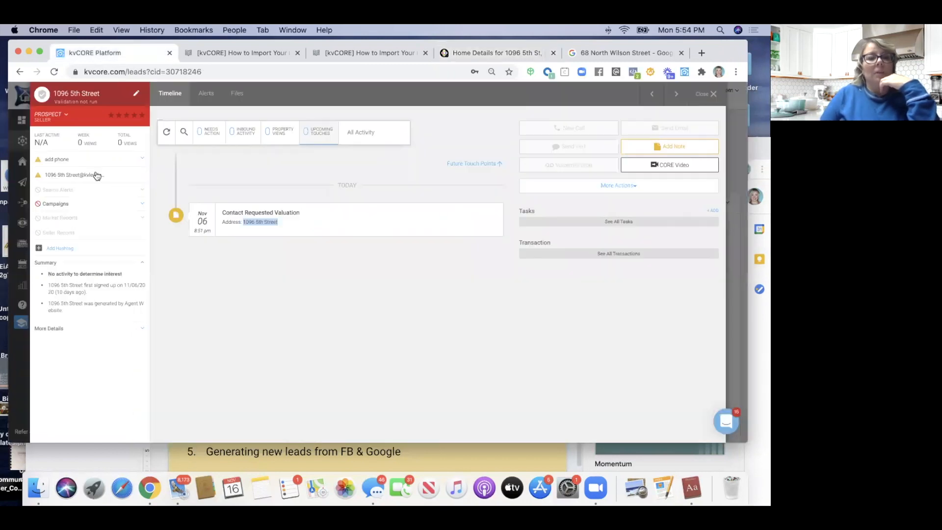
left_click(134, 96)
left_click_drag(103, 123, 3, 121)
key("Return")
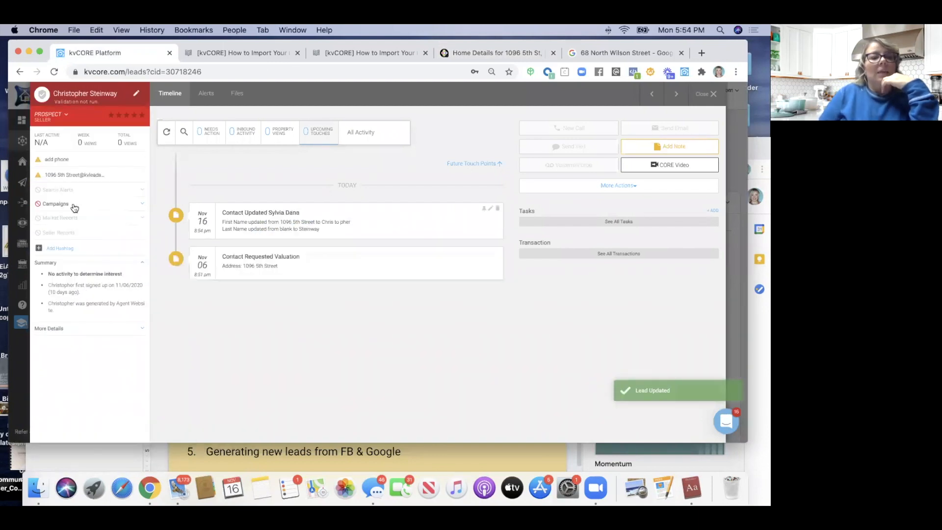
Delete the lead's placeholder email address and save the empty field
left_click(103, 175)
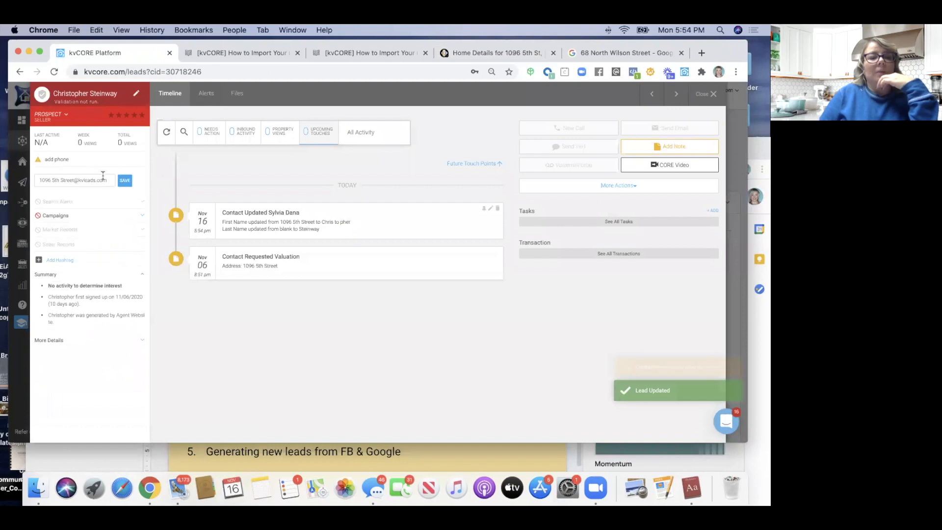
left_click_drag(112, 180, 19, 183)
key("BackSpace")
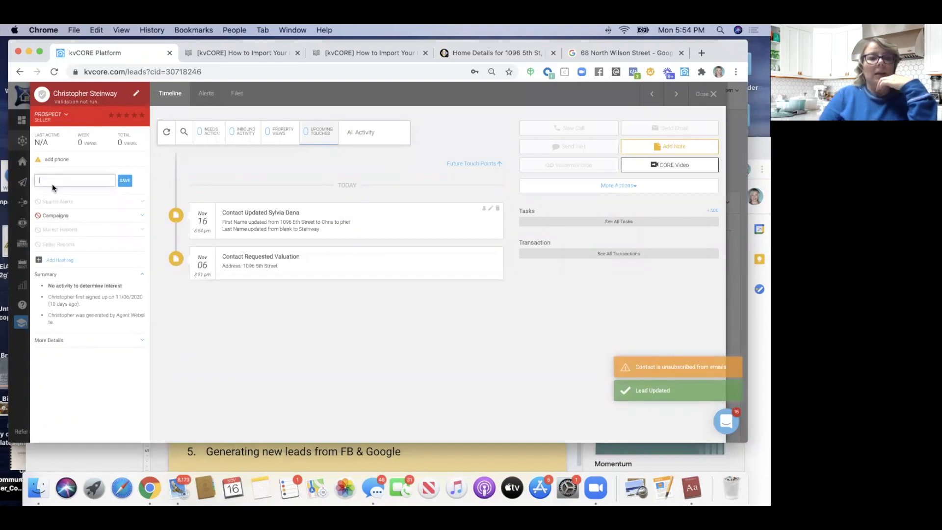
left_click(125, 180)
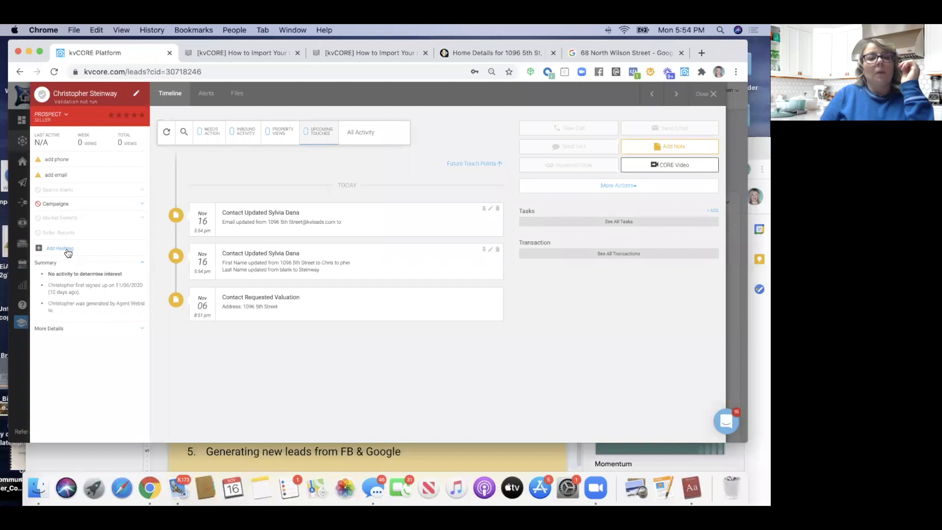
left_click(631, 51)
mouse_move(704, 58)
left_mouse_down()
mouse_move(705, 102)
mouse_move(721, 54)
left_mouse_up()
left_click(502, 96)
scroll(385, 279, "down", 10)
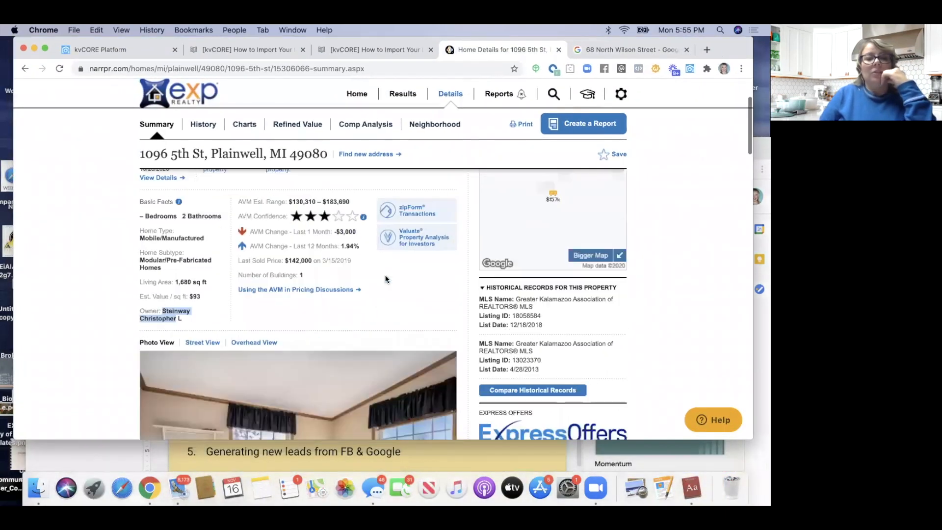
scroll(384, 278, "up", 10)
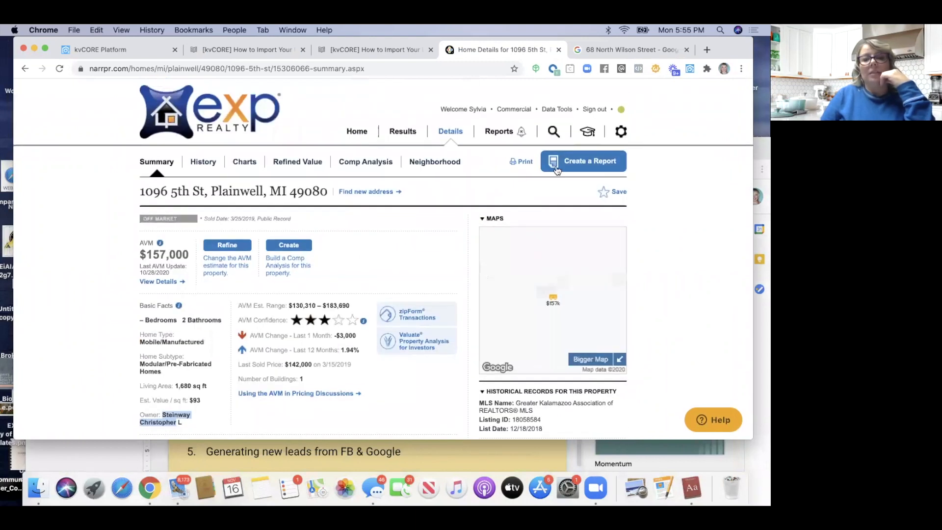
left_click(583, 165)
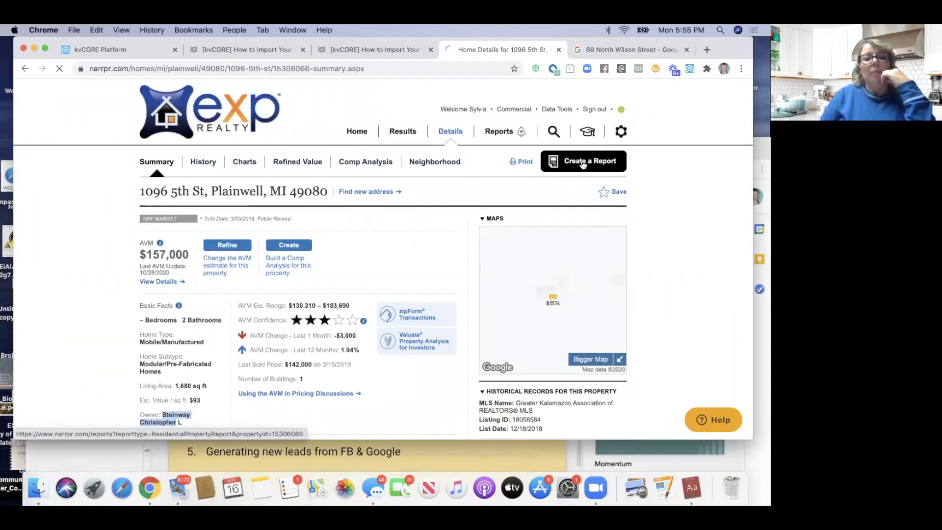
scroll(310, 261, "down", 2)
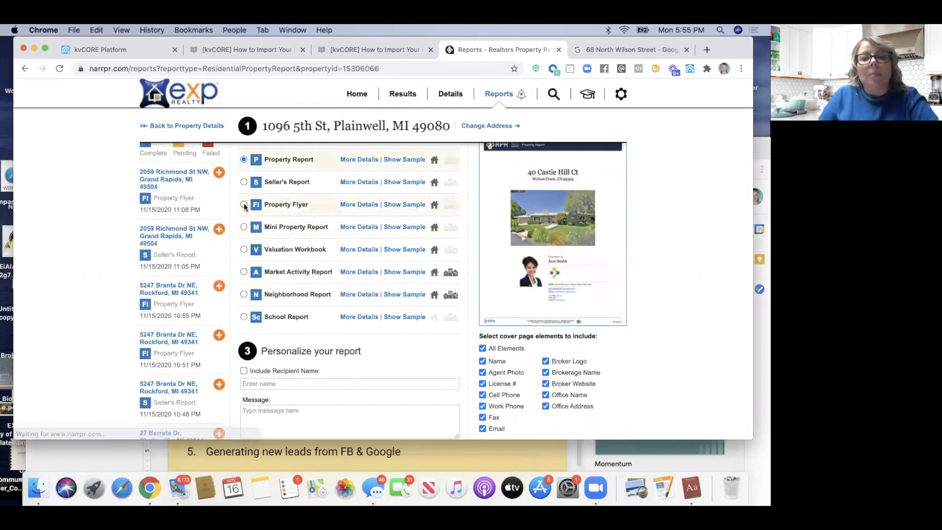
left_click(244, 205)
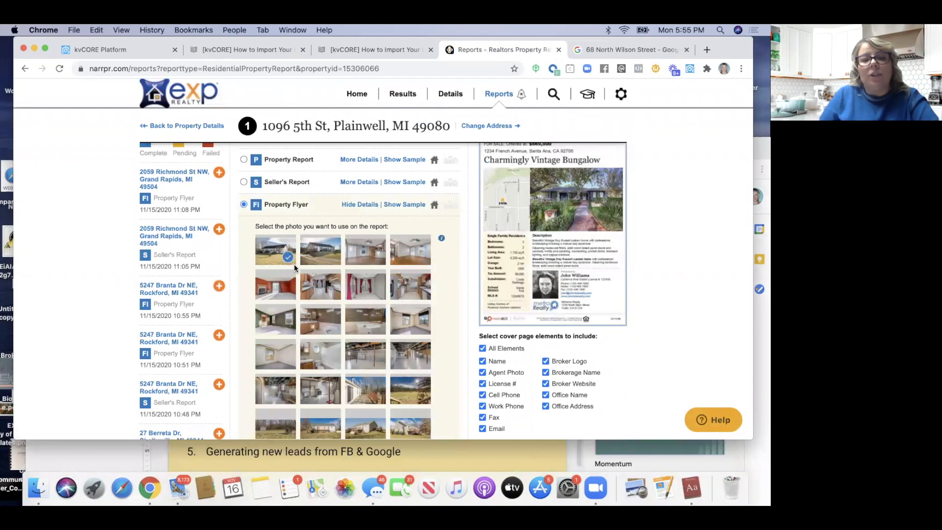
Give the flyer the headline 'Your Home Value Estimate' and a greeting to the owner as description
scroll(293, 264, "down", 6)
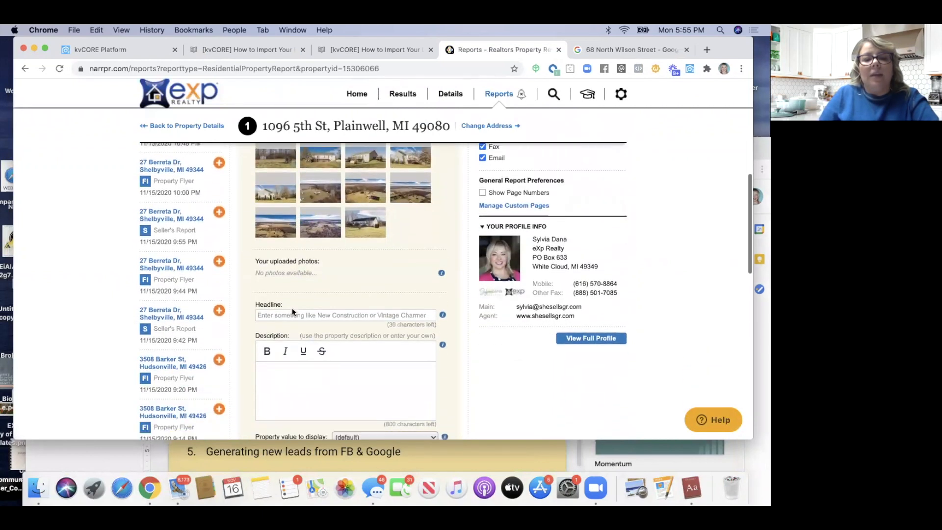
left_click(291, 315)
type("Your Home Value Estimate")
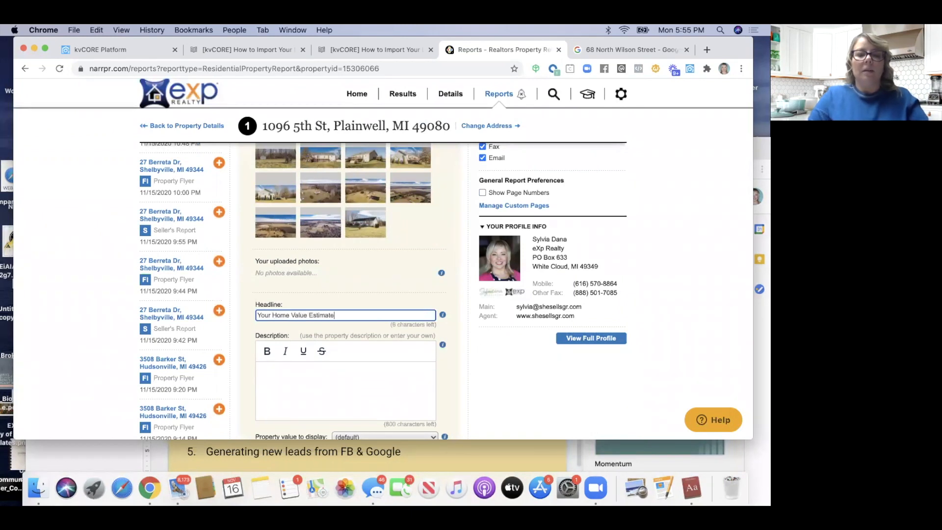
left_click(282, 377)
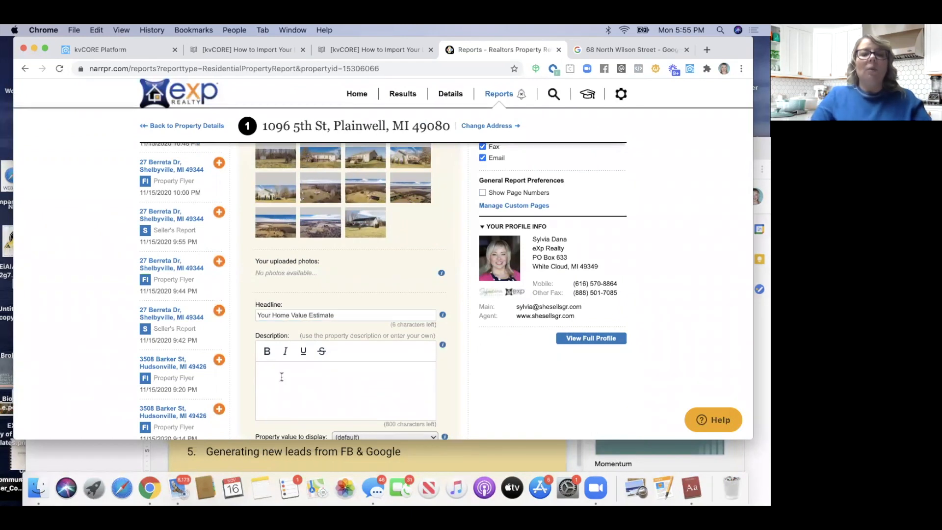
type("Mes")
key("BackSpace")
key("BackSpace")
key("BackSpace")
type("Hi C")
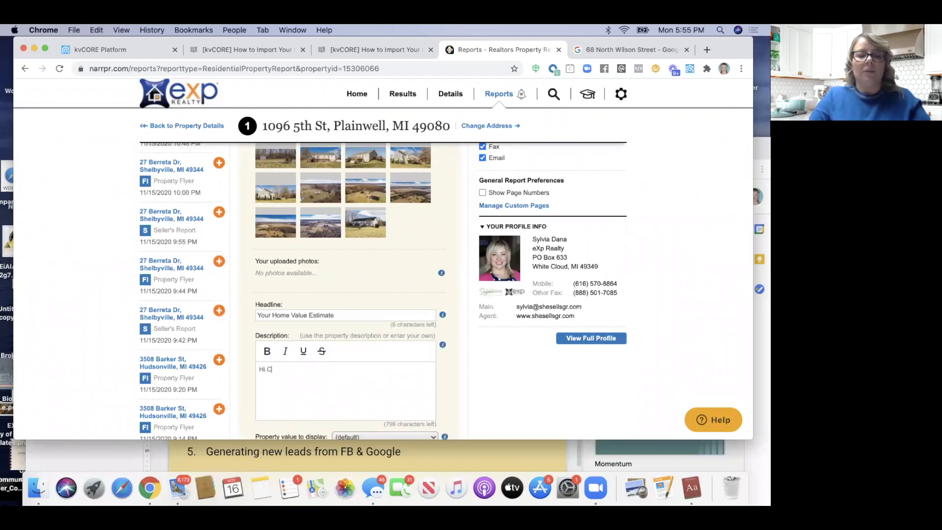
type("hristopher -")
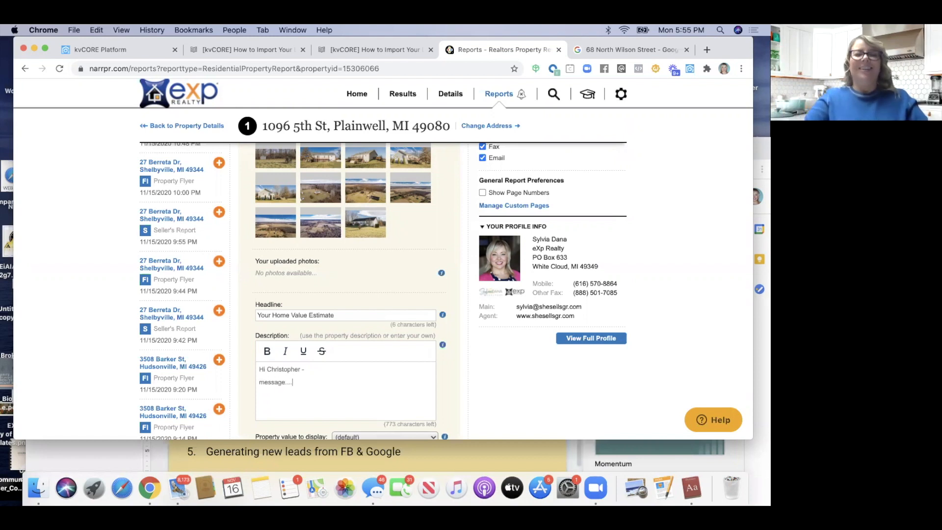
scroll(282, 358, "down", 5)
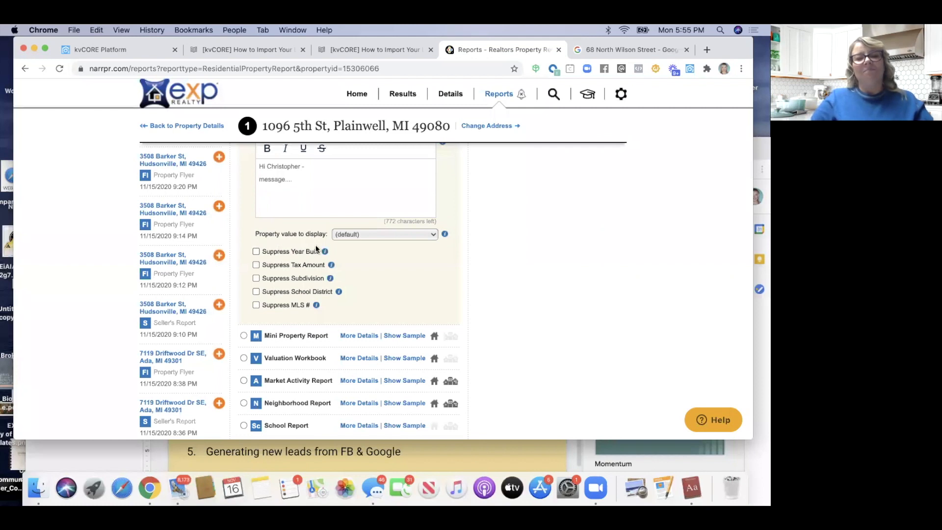
left_click(345, 235)
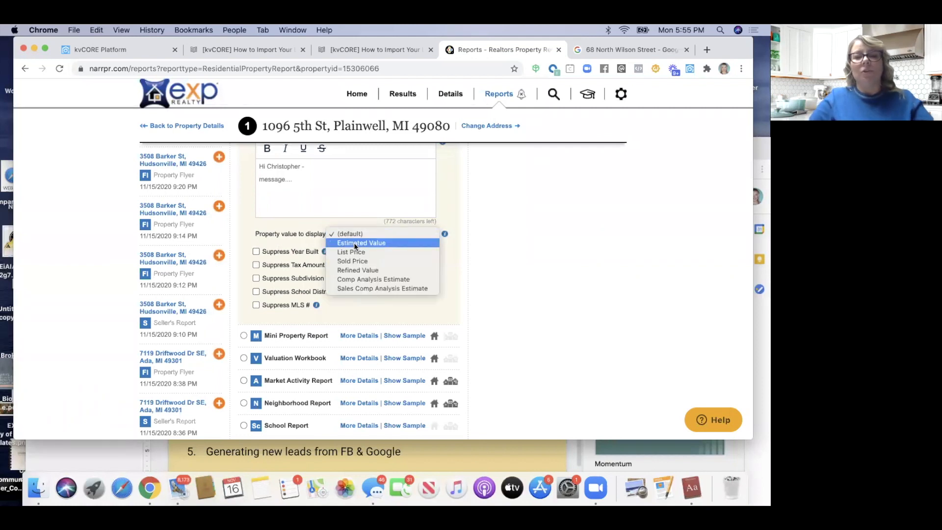
left_click(356, 243)
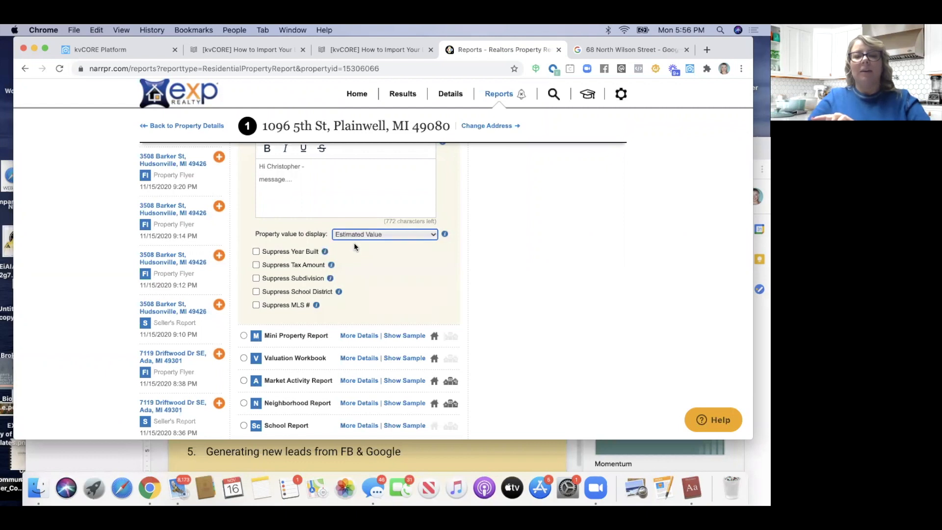
scroll(356, 246, "down", 10)
left_click(272, 312)
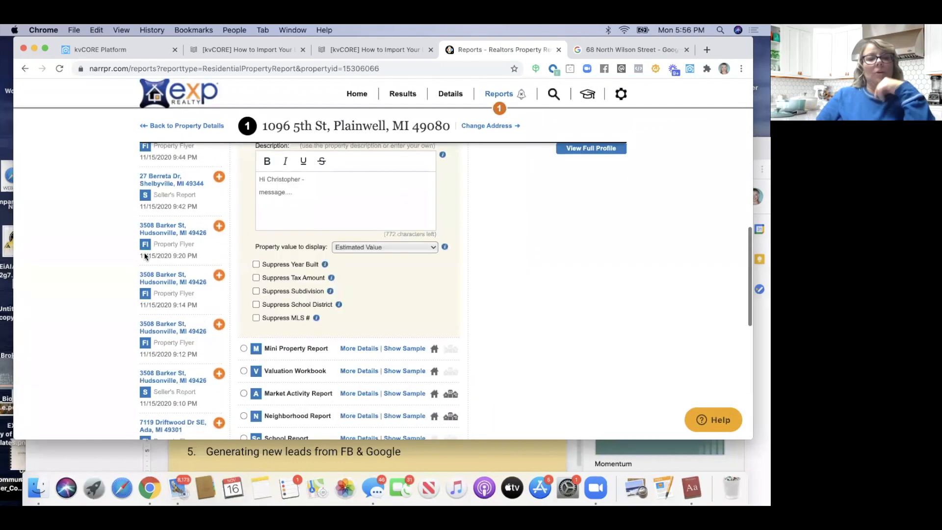
left_click(158, 229)
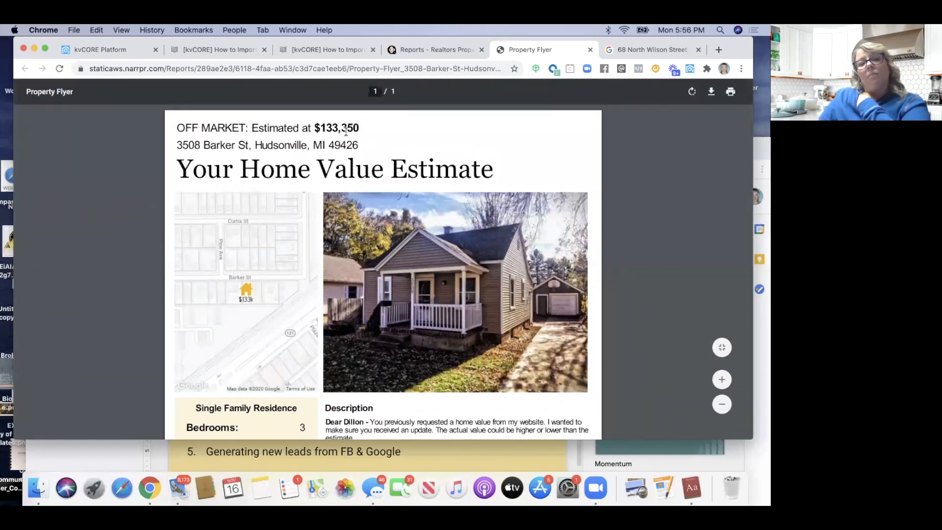
scroll(286, 171, "down", 5)
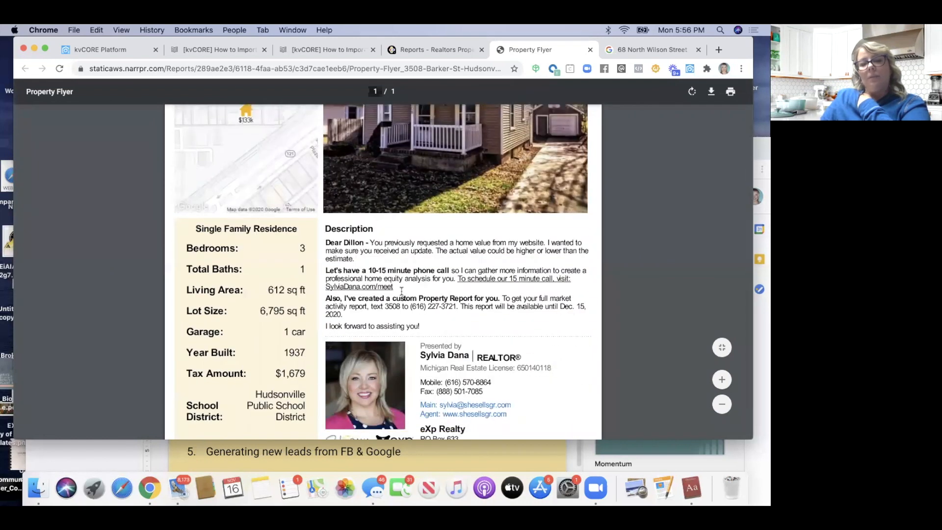
scroll(419, 315, "down", 2)
scroll(391, 136, "up", 7)
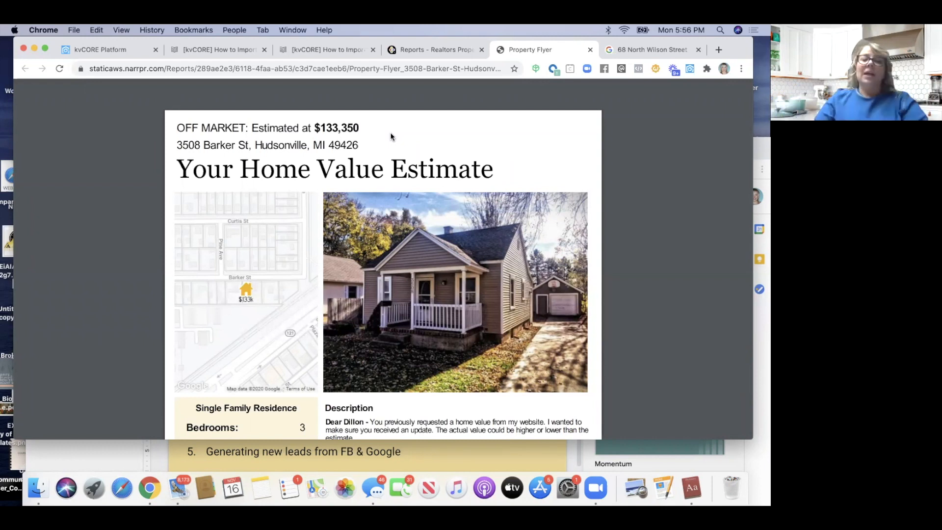
scroll(391, 136, "down", 5)
scroll(394, 189, "up", 5)
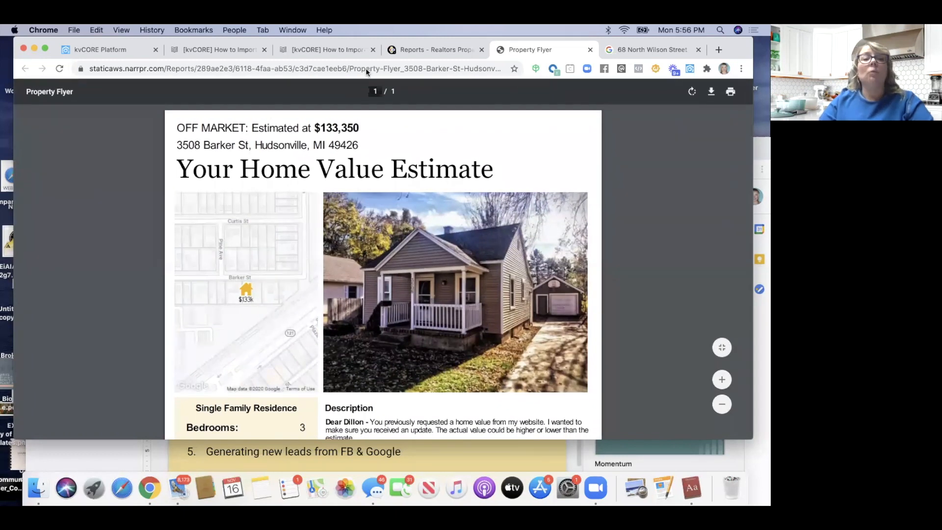
left_click(117, 49)
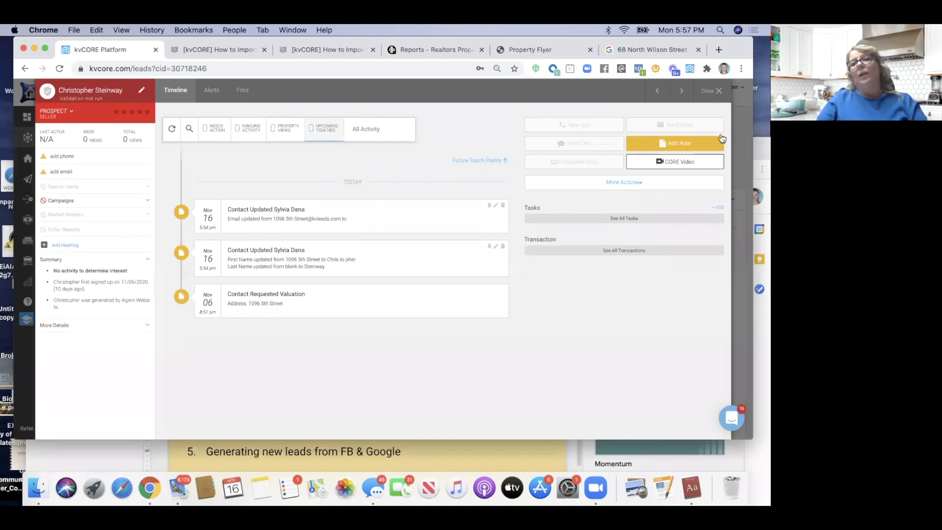
Filter leads by #rproct2020 and open the first lead's timeline
key("Escape")
left_click(156, 200)
type("#rproc")
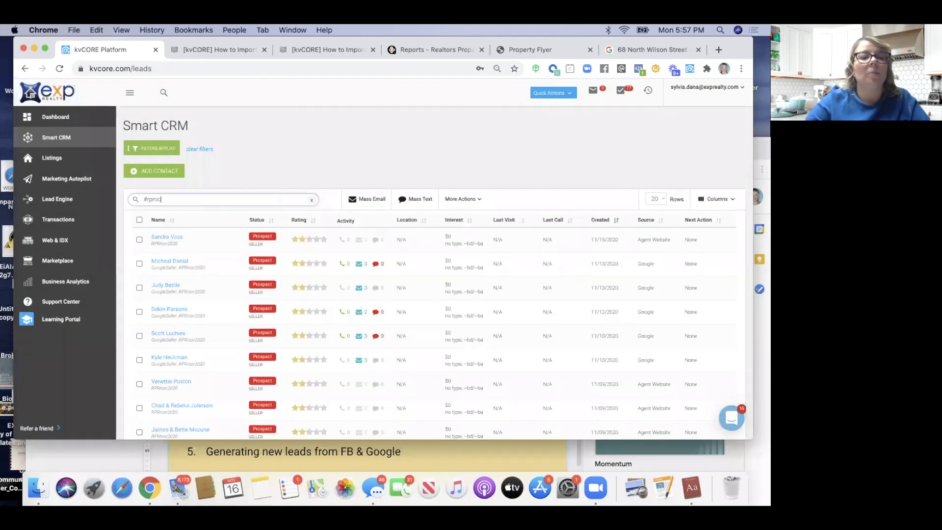
type("t2020")
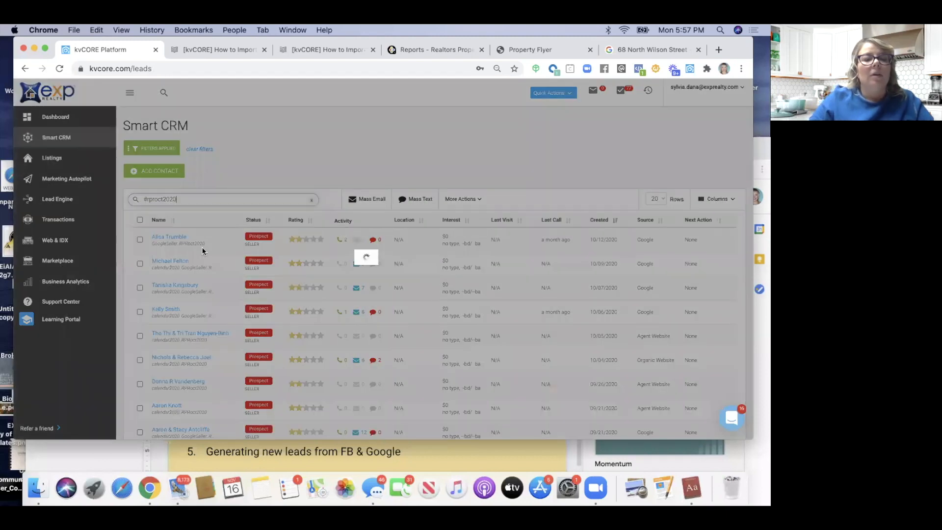
scroll(203, 249, "down", 10)
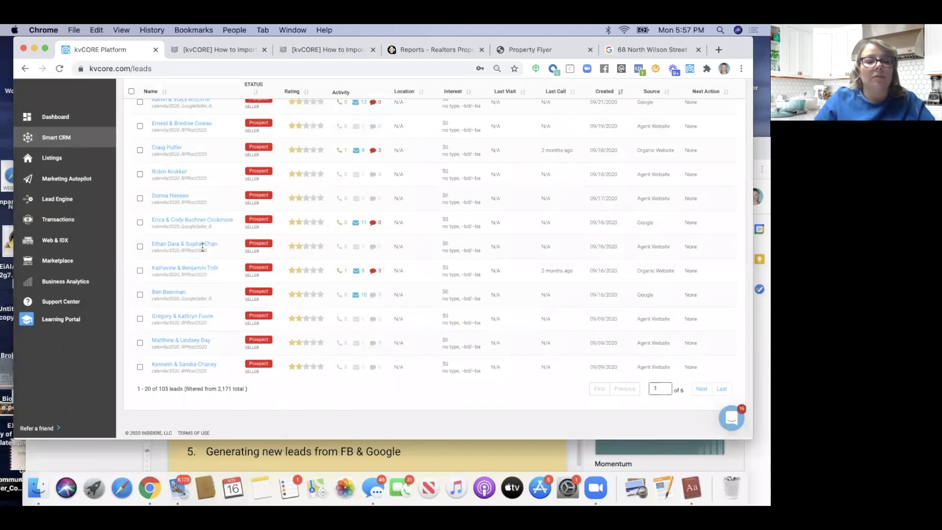
scroll(203, 247, "up", 3)
left_click(204, 249)
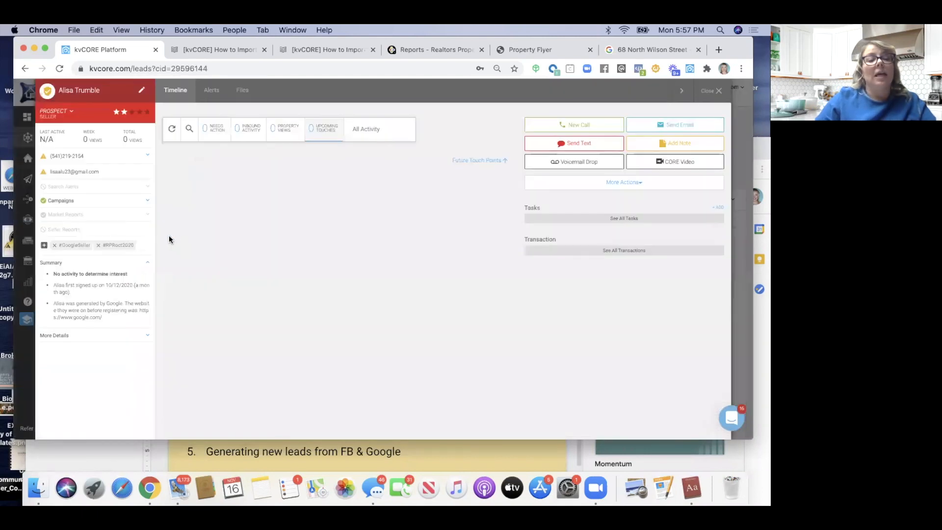
View the lead's property analysis report email and the Seller's Report sent with it
scroll(270, 282, "down", 10)
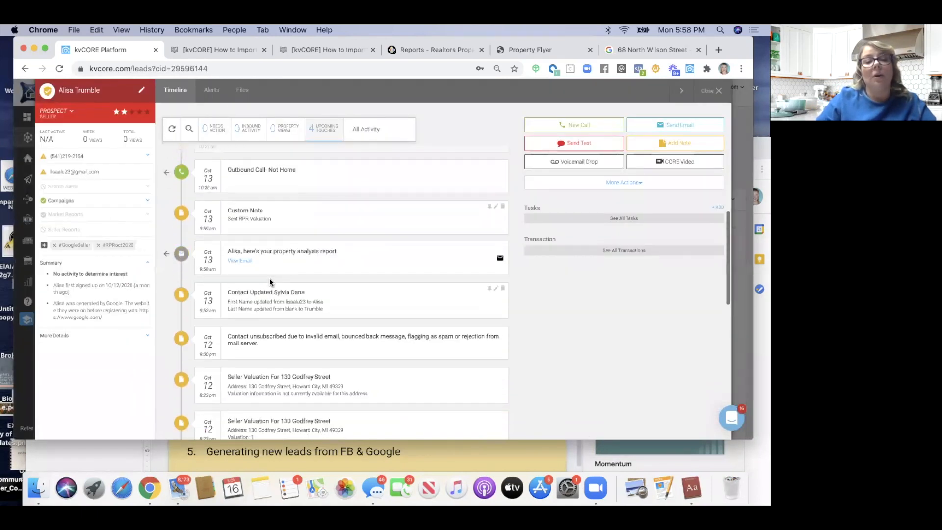
left_click(243, 261)
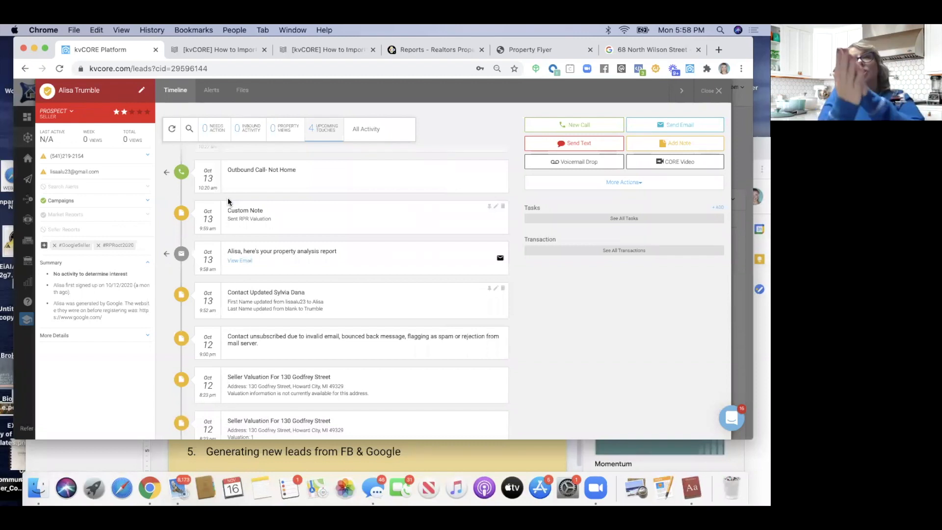
scroll(227, 199, "up", 2)
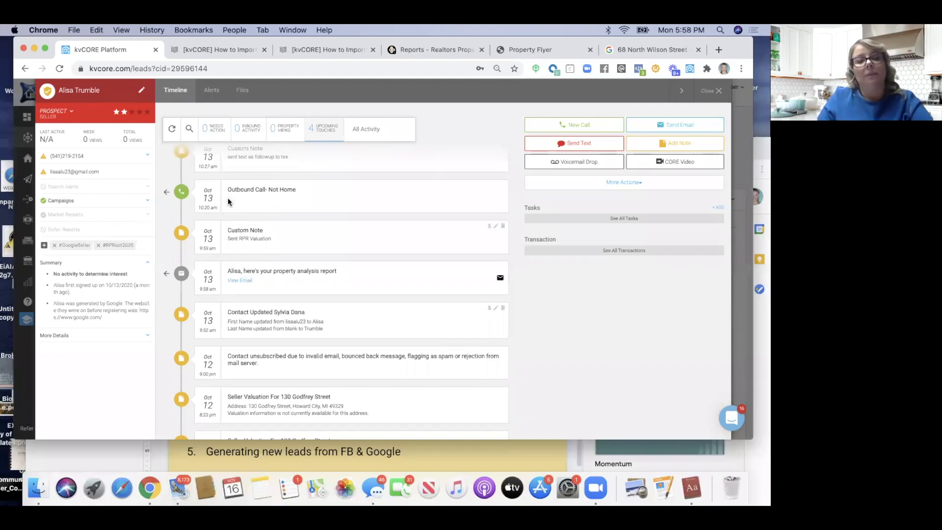
left_click(181, 257)
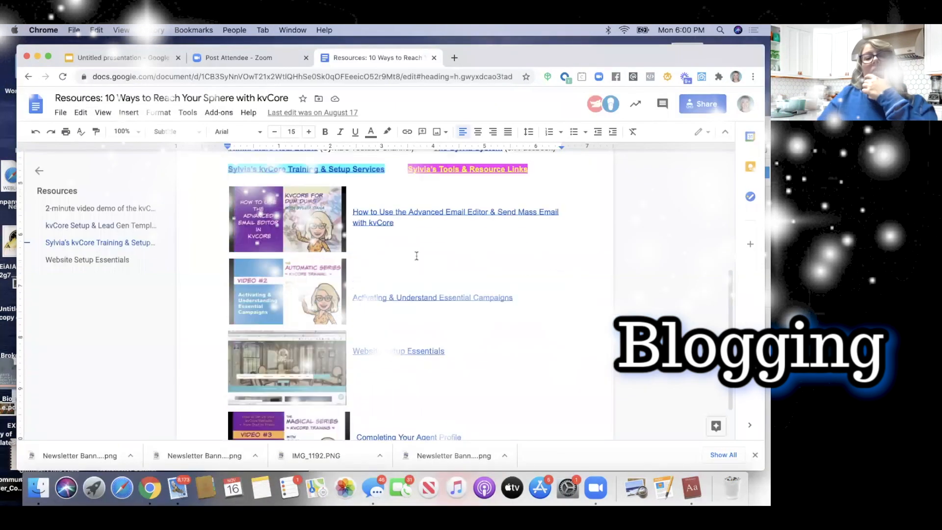
Open the ThinkFuture Real Estate YouTube channel linked in the Resources document in a new tab
scroll(408, 267, "up", 5)
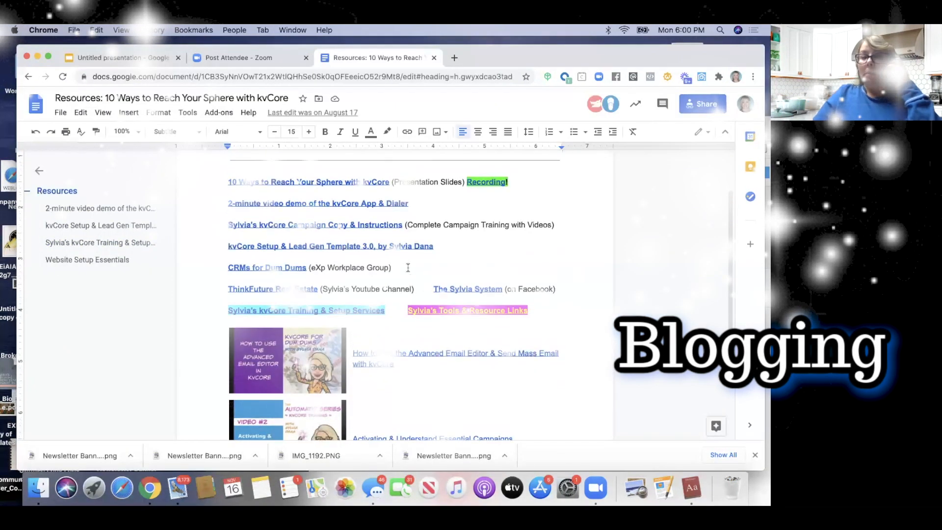
scroll(405, 269, "up", 3)
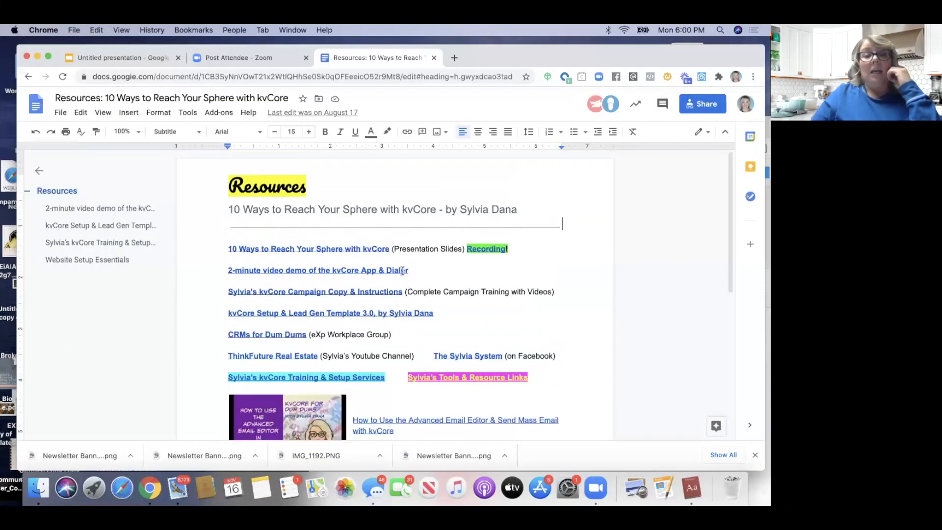
left_click(282, 358)
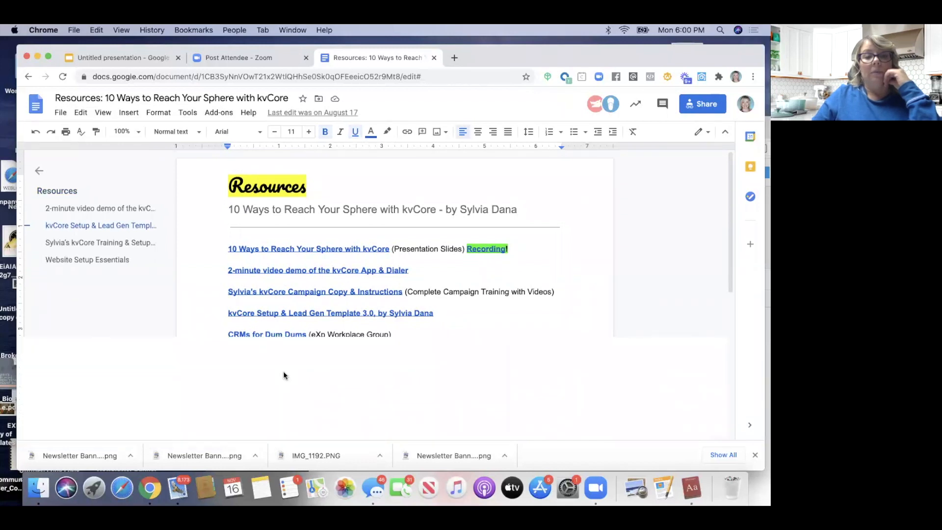
left_click(283, 375)
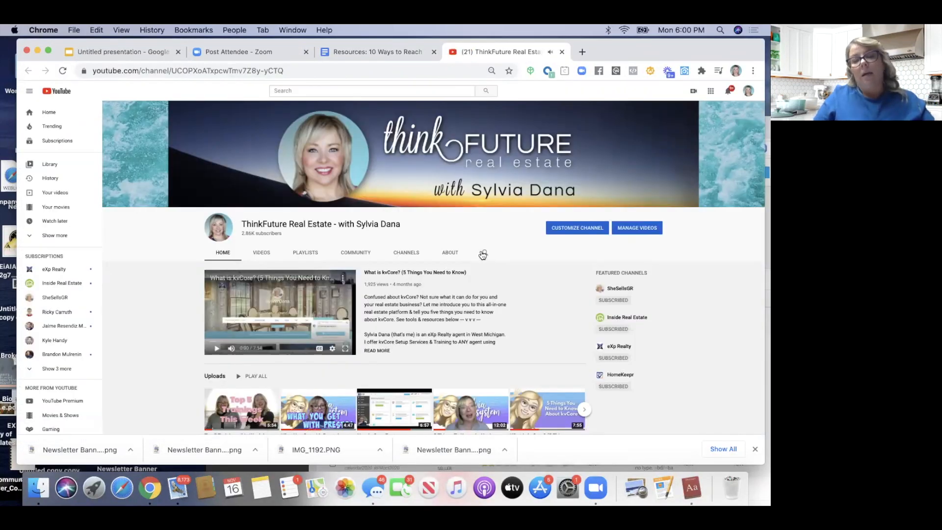
Search the ThinkFuture channel for blog videos and scan the results
left_click(484, 253)
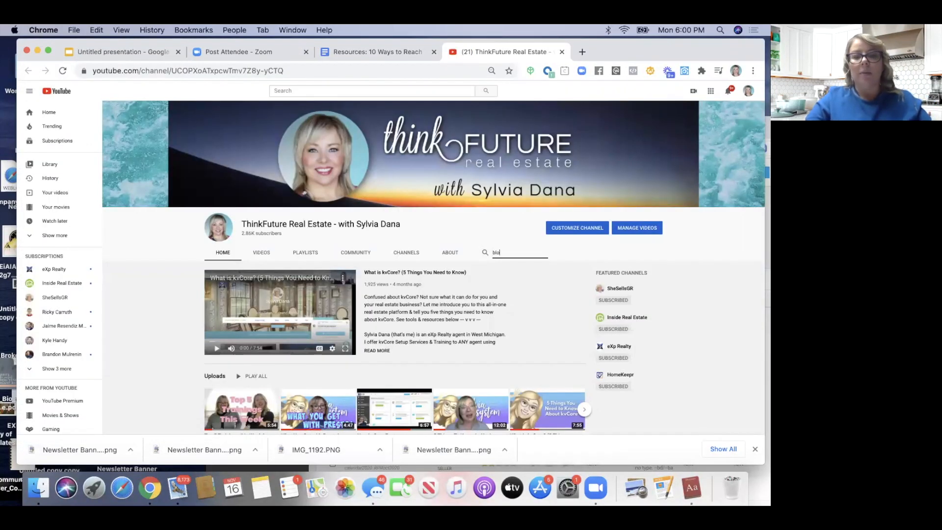
key("Return")
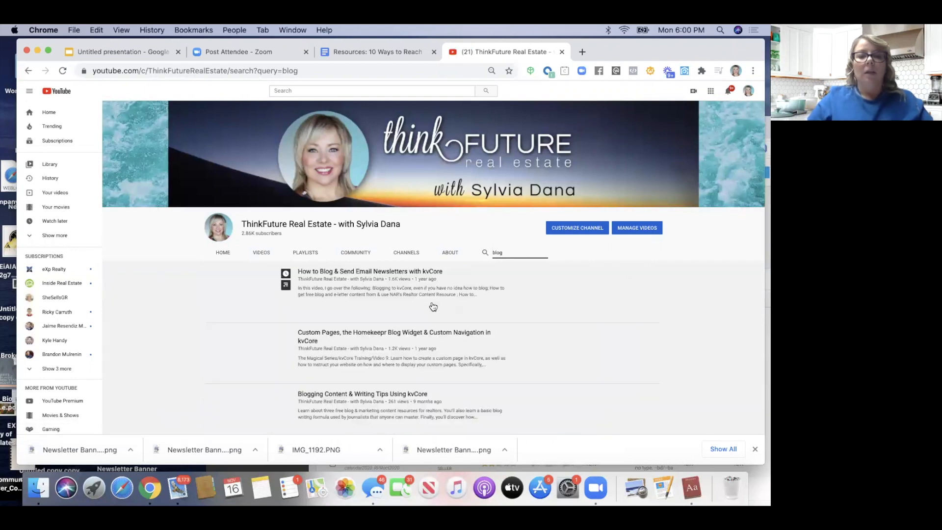
scroll(431, 301, "down", 2)
scroll(433, 306, "down", 5)
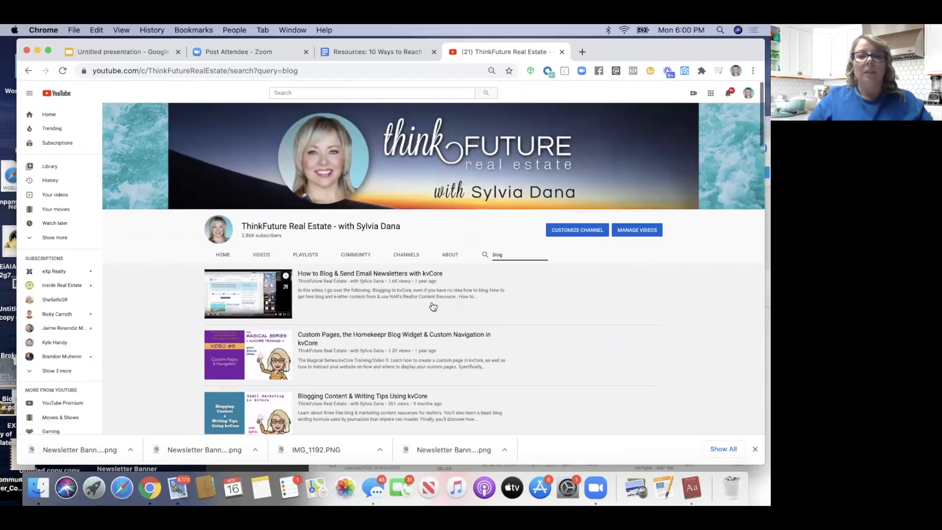
scroll(432, 294, "down", 5)
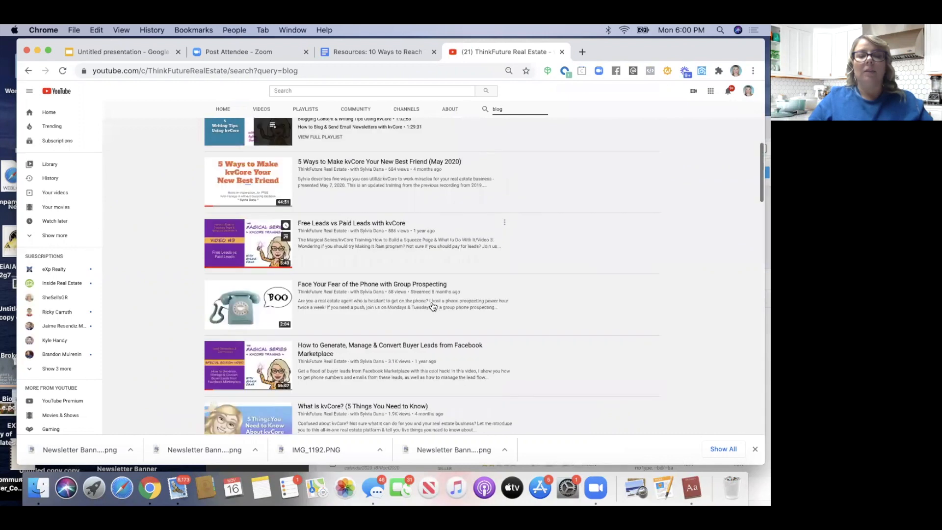
scroll(368, 274, "up", 15)
Open the 'Email & Blogs with KvCore' playlist, then bring the kvCORE window back in front
left_click(317, 255)
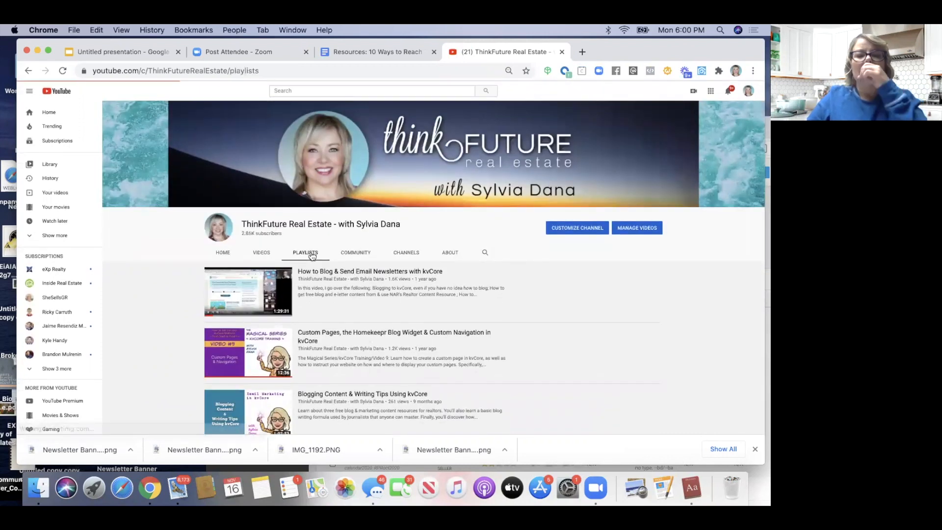
scroll(300, 374, "down", 2)
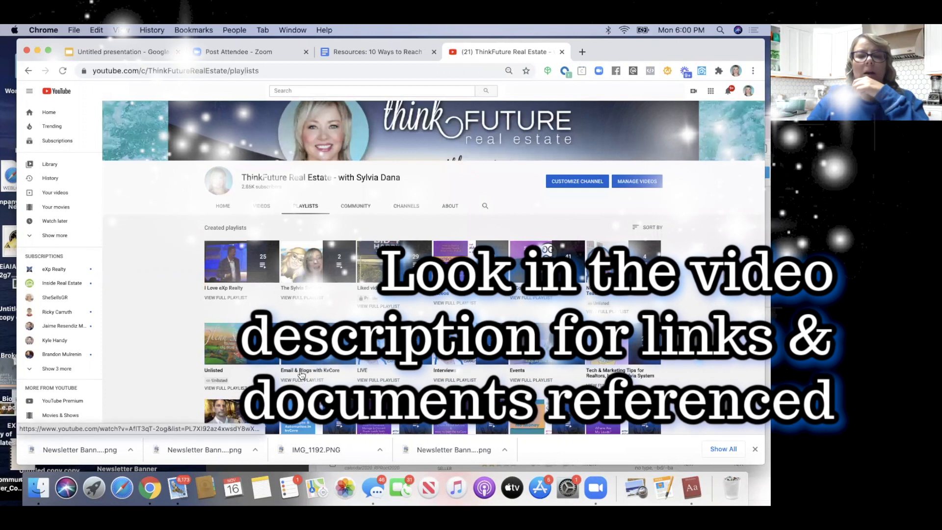
left_click(300, 372)
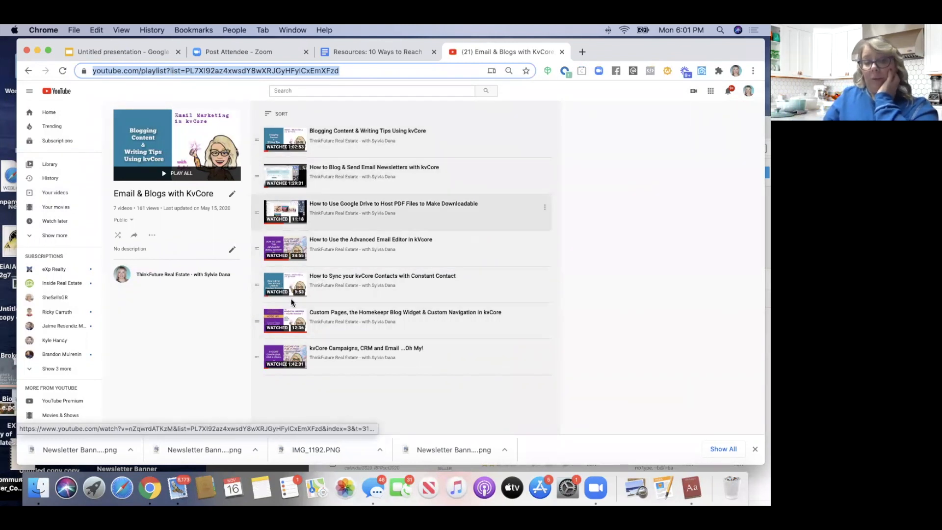
left_click_drag(603, 51, 565, 241)
left_click_drag(490, 121, 301, 107)
Close both How to Import tabs and open the agent's public website from the account menu
left_click(265, 115)
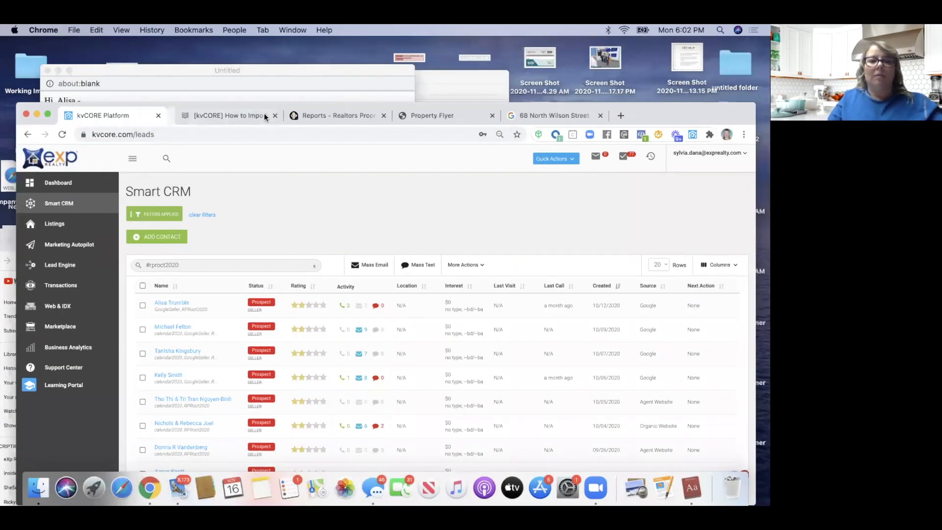
left_click(265, 116)
left_click(712, 157)
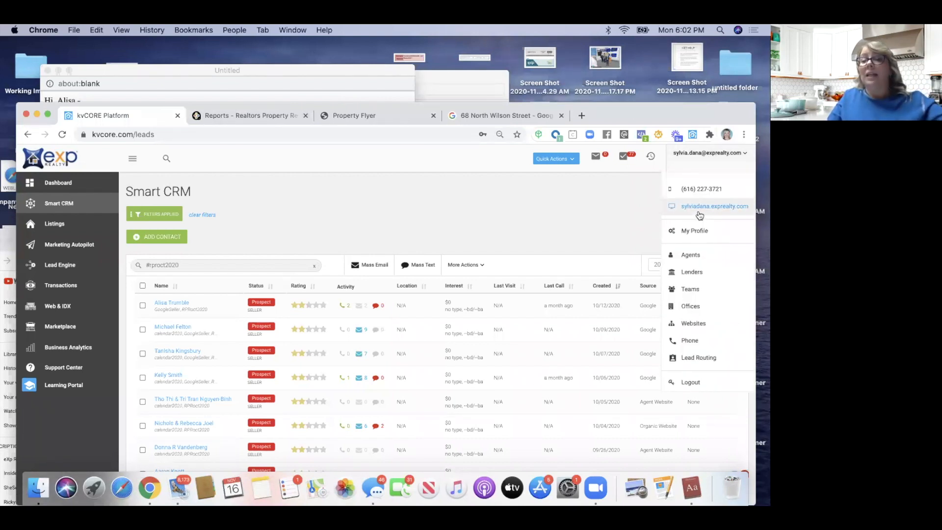
left_click(698, 208)
Open the Latest Blog Posts entry 'How to Live & Own in Heritage Hill for $550 a Month'
left_click_drag(727, 114, 728, 74)
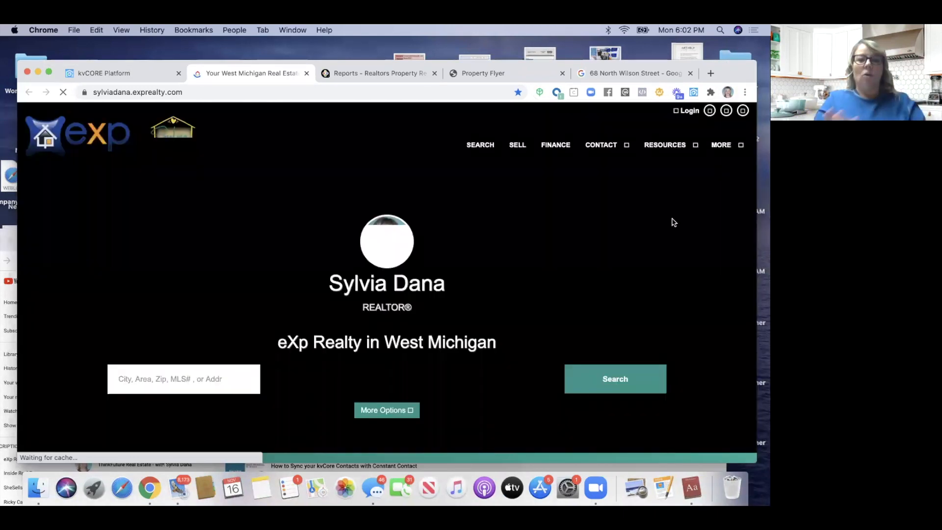
left_click_drag(737, 75, 738, 58)
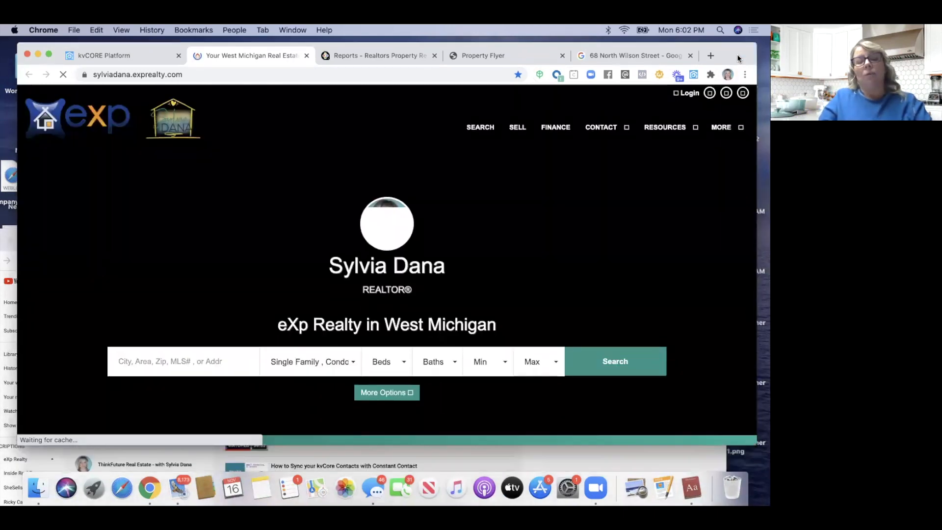
scroll(495, 231, "down", 5)
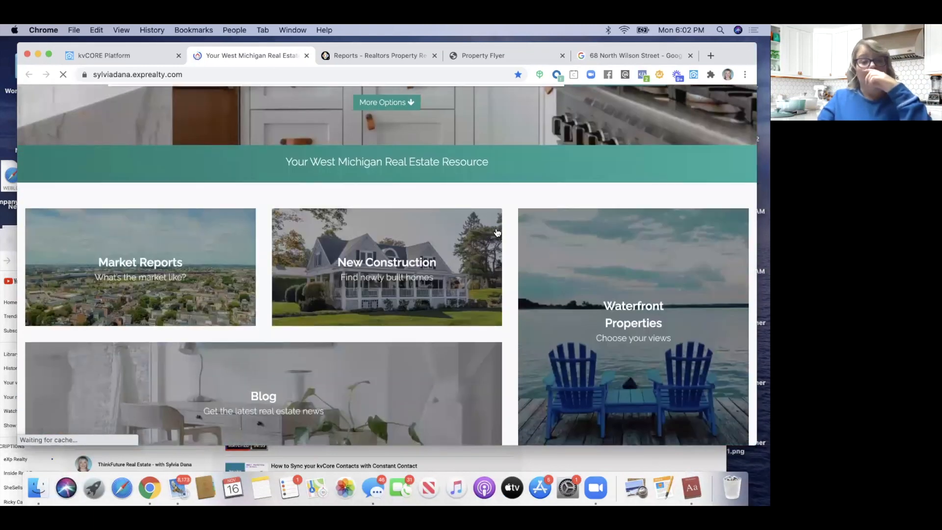
scroll(497, 232, "down", 4)
scroll(497, 232, "down", 15)
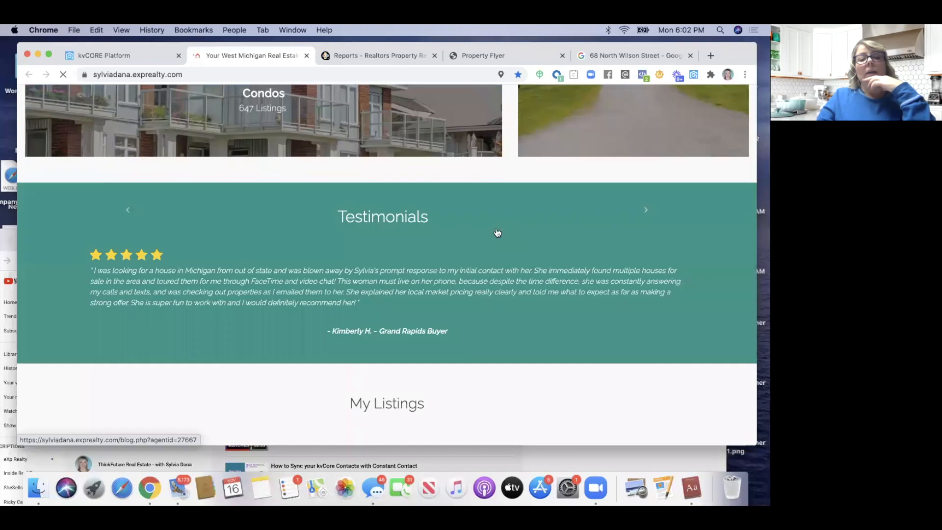
scroll(495, 232, "down", 12)
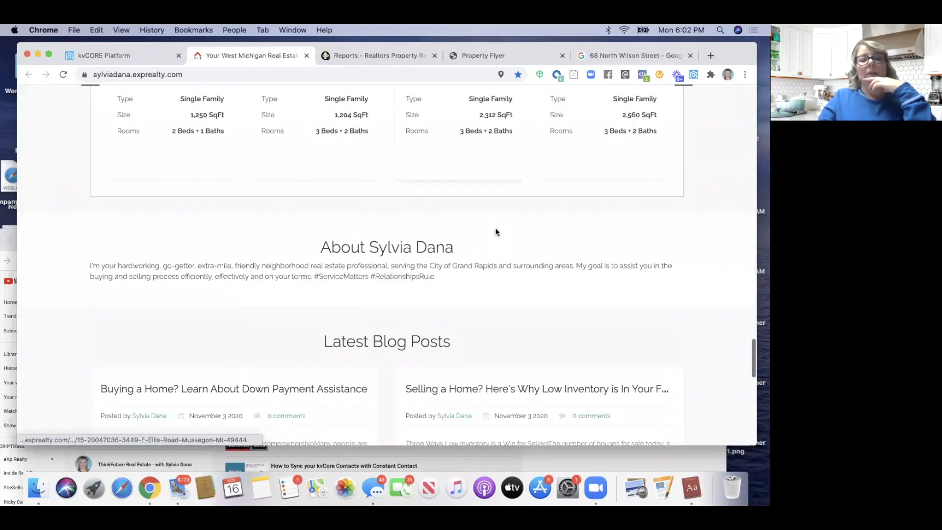
scroll(495, 232, "down", 7)
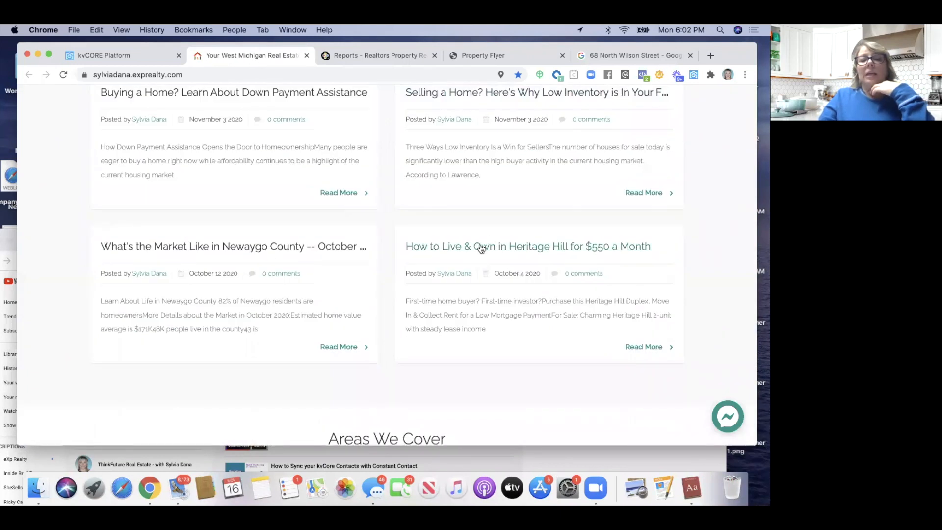
left_click(481, 249)
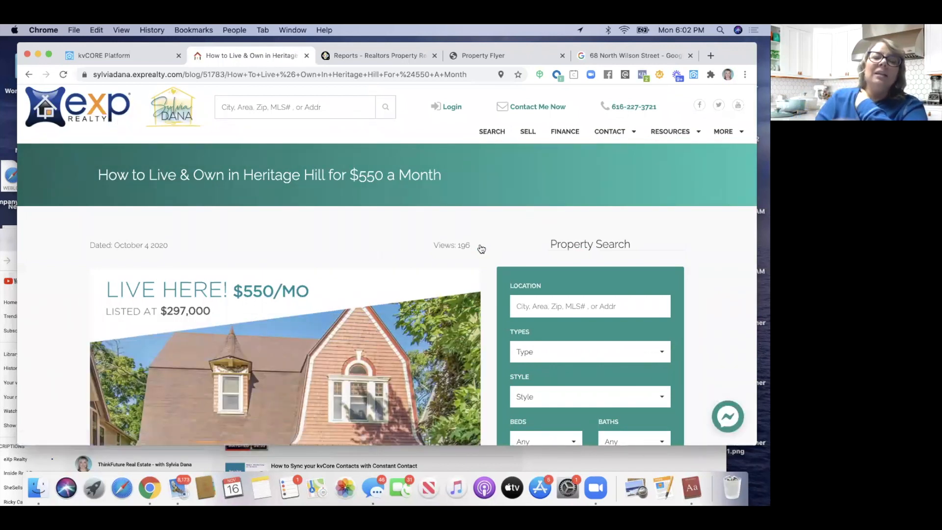
scroll(342, 276, "down", 15)
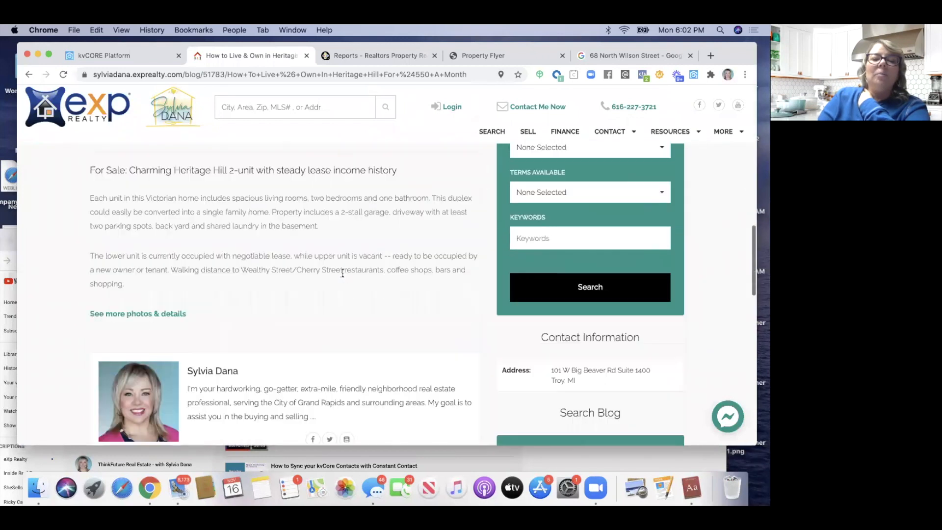
scroll(342, 276, "up", 15)
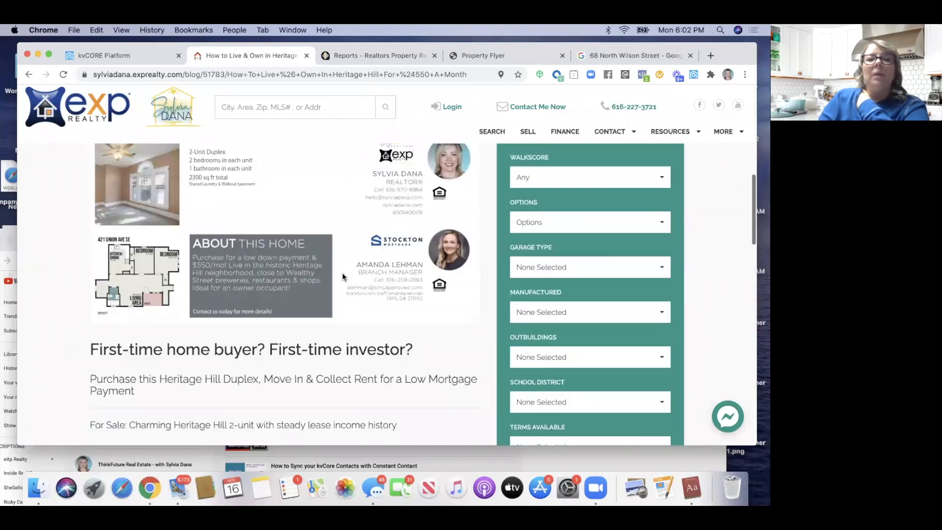
scroll(342, 276, "down", 3)
scroll(342, 276, "up", 3)
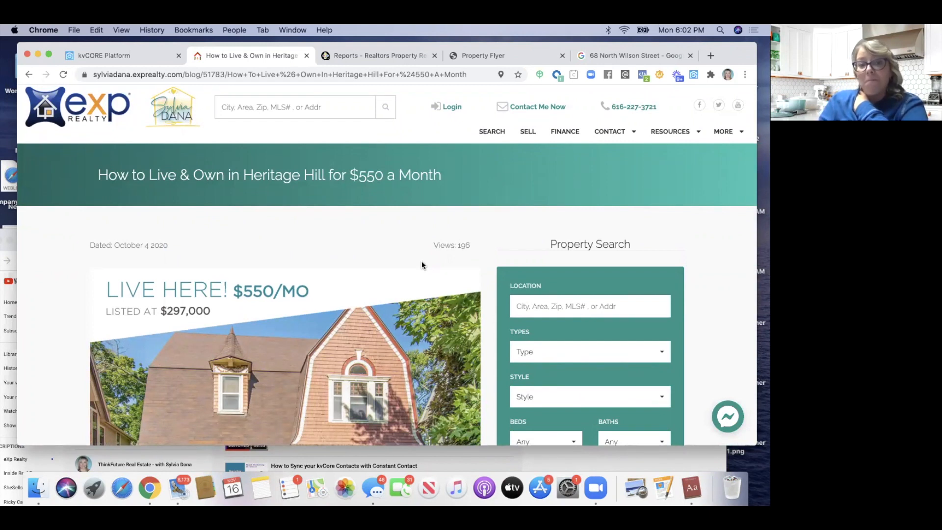
scroll(422, 265, "down", 1)
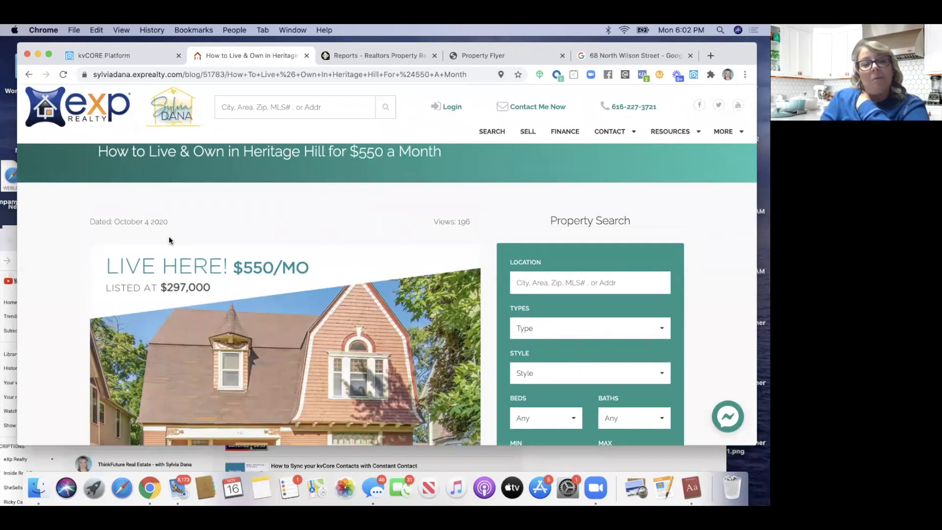
scroll(175, 256, "down", 10)
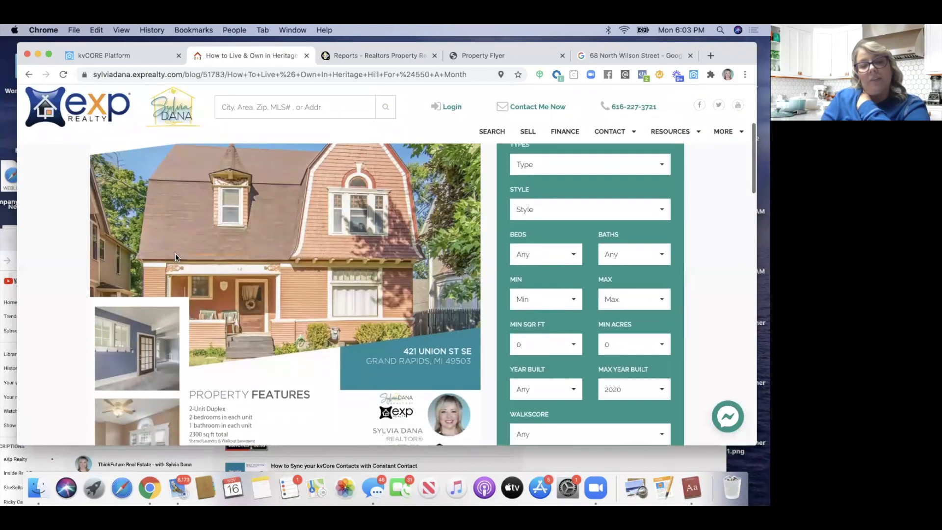
scroll(175, 253, "down", 8)
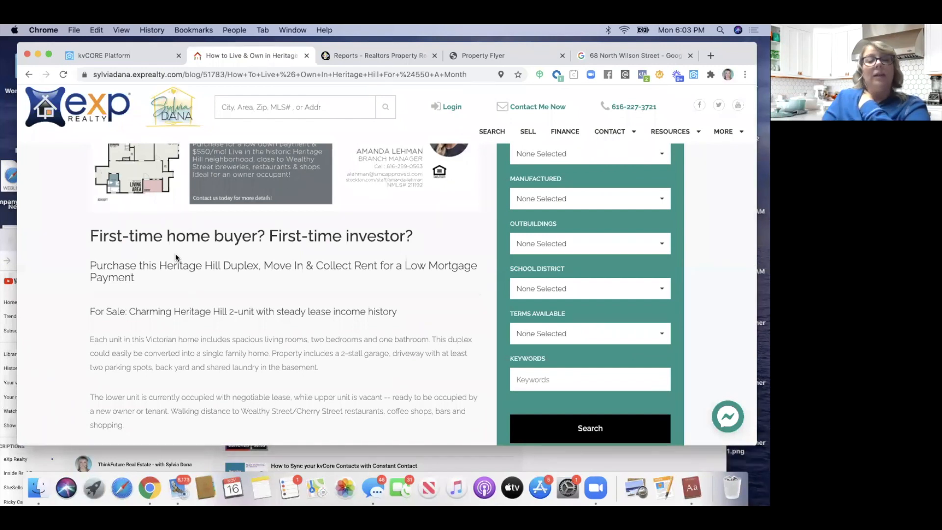
scroll(175, 253, "down", 4)
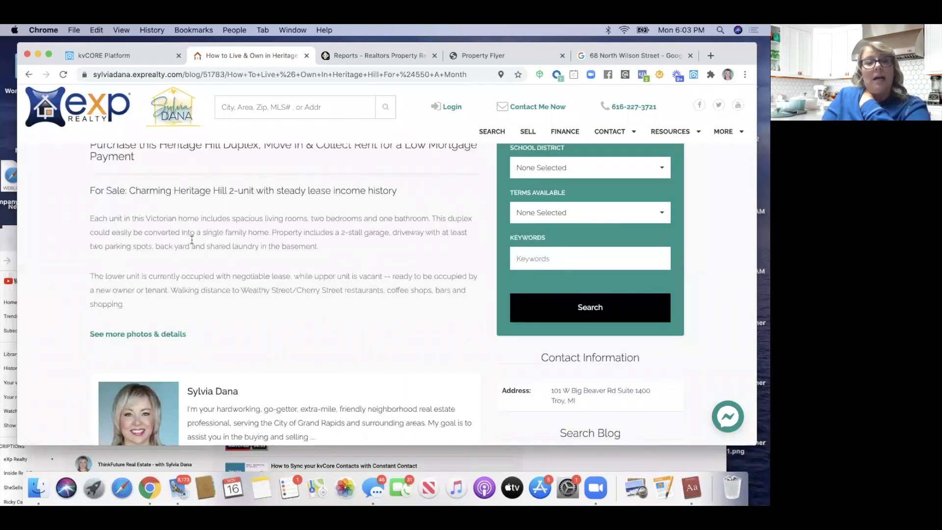
scroll(192, 239, "up", 2)
scroll(168, 269, "up", 2)
scroll(168, 272, "up", 2)
scroll(168, 272, "down", 5)
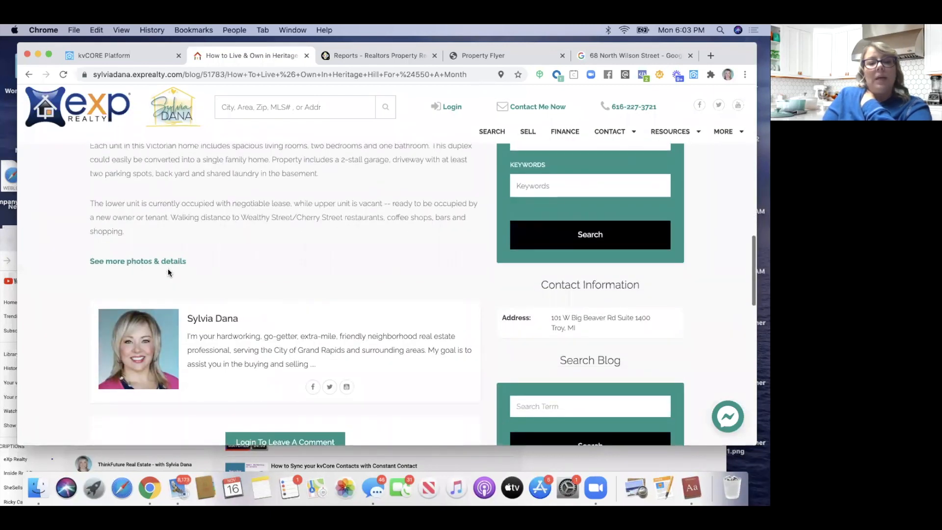
scroll(168, 272, "up", 10)
scroll(180, 301, "down", 7)
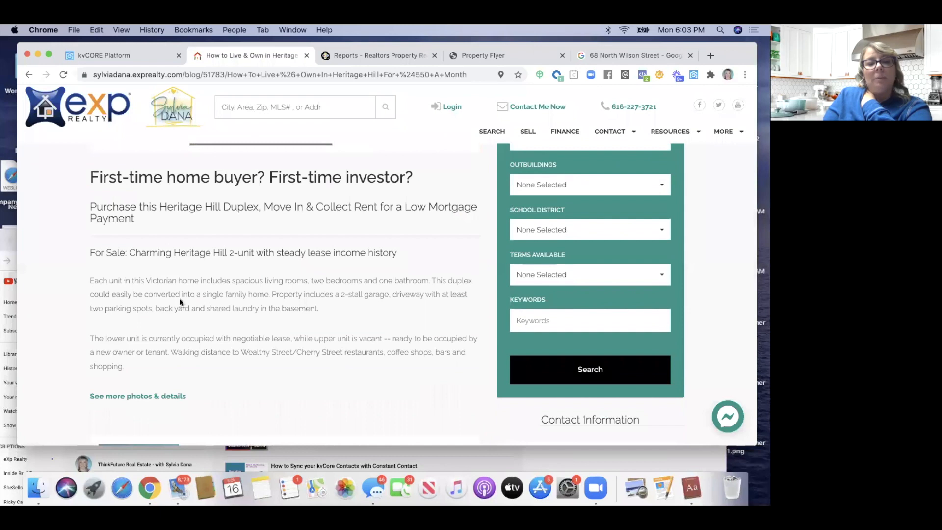
scroll(219, 260, "down", 4)
scroll(220, 259, "up", 3)
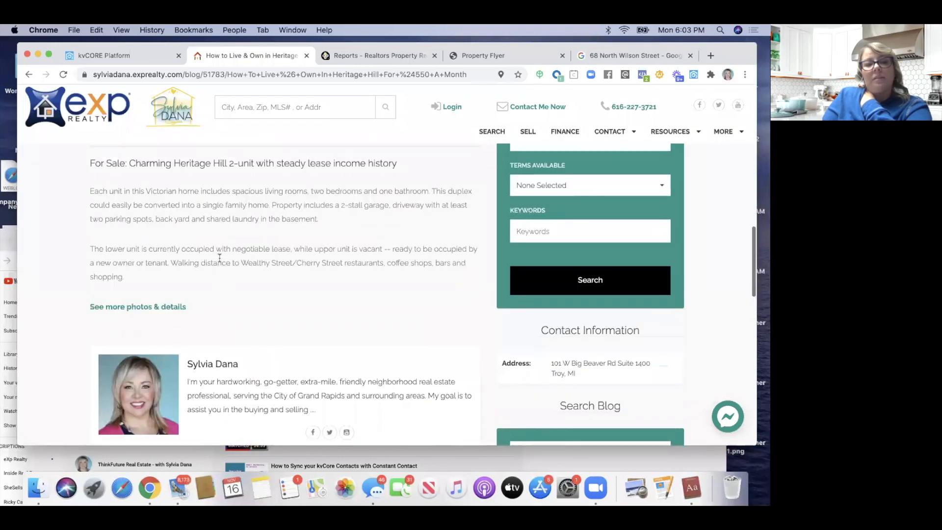
scroll(219, 258, "up", 1)
scroll(220, 258, "down", 3)
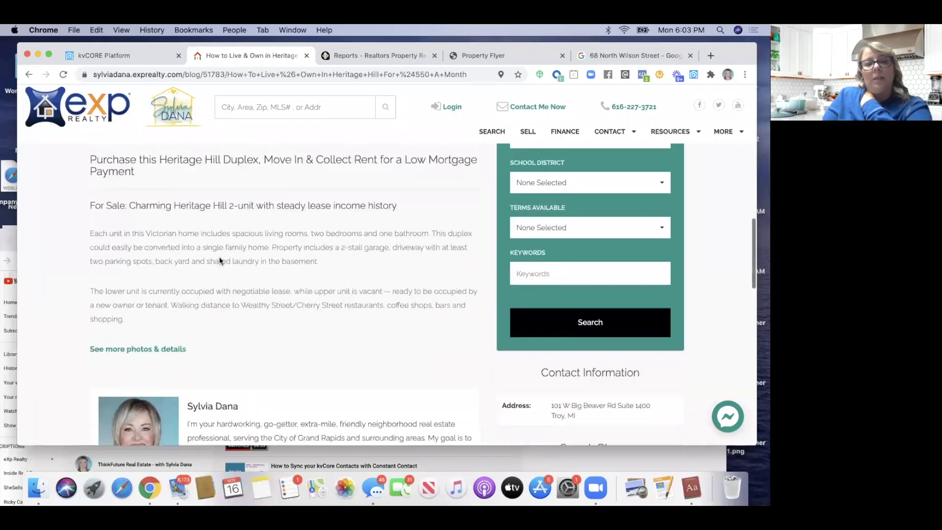
scroll(221, 261, "down", 5)
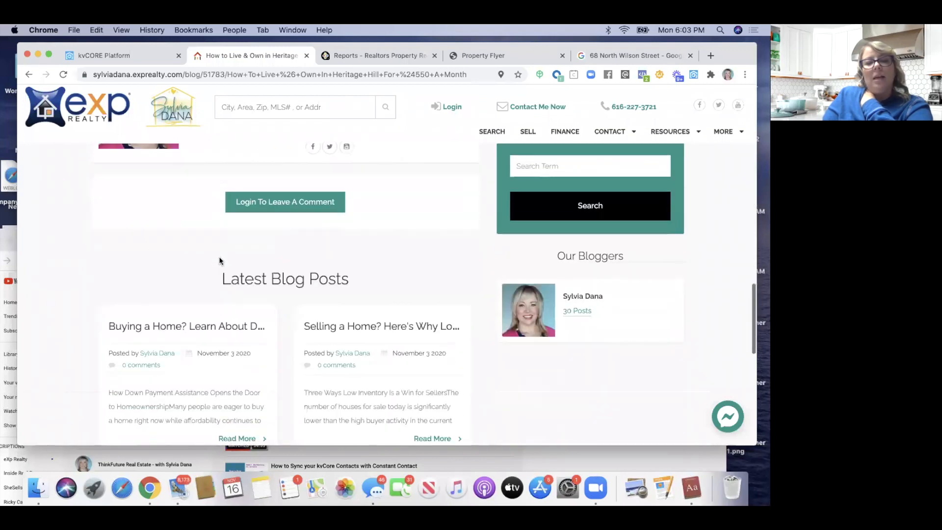
scroll(220, 261, "up", 6)
scroll(219, 260, "down", 5)
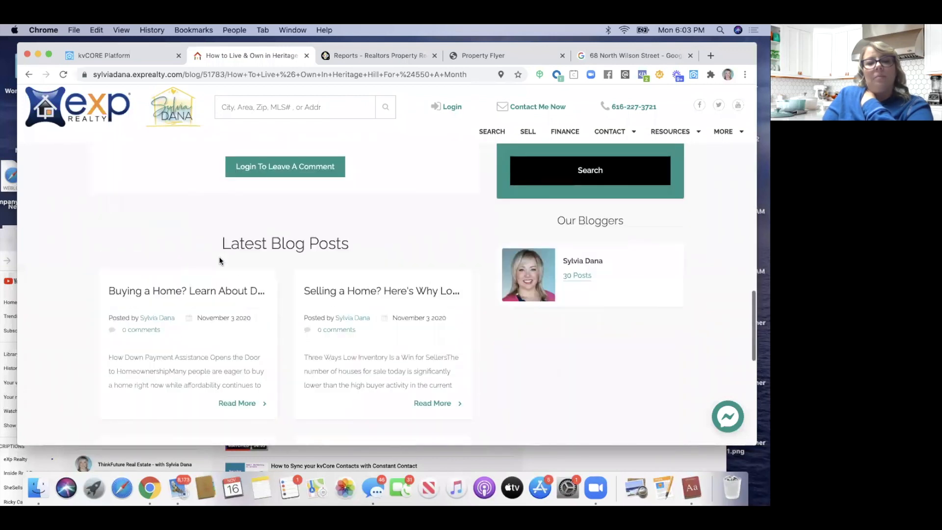
scroll(219, 261, "up", 6)
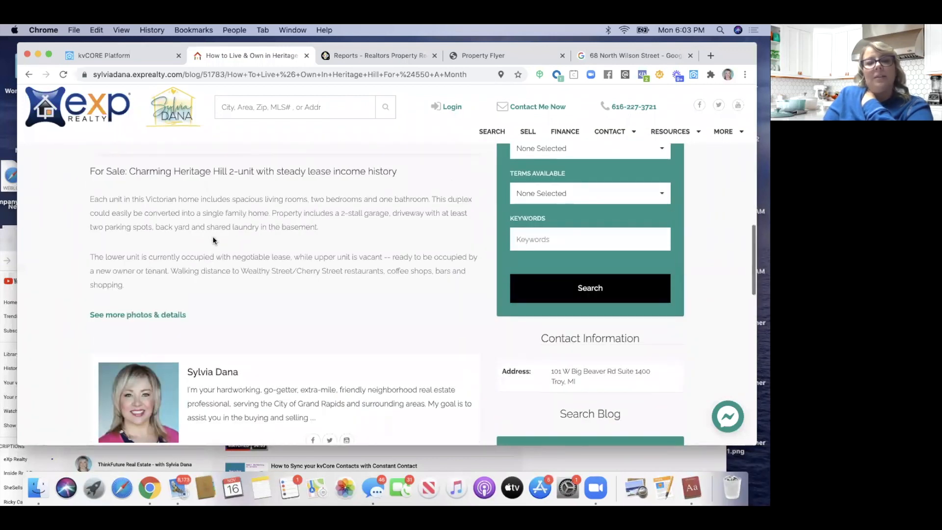
scroll(177, 215, "up", 1)
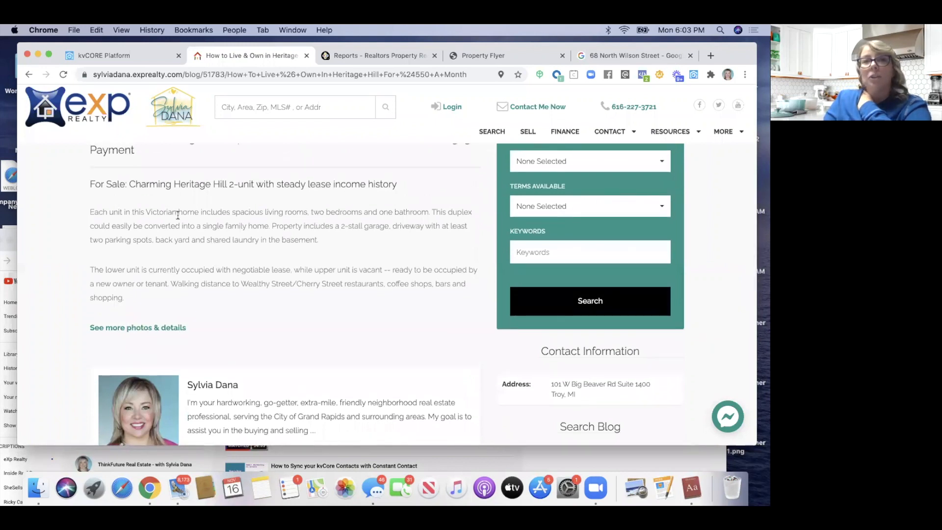
left_click_drag(174, 182, 226, 183)
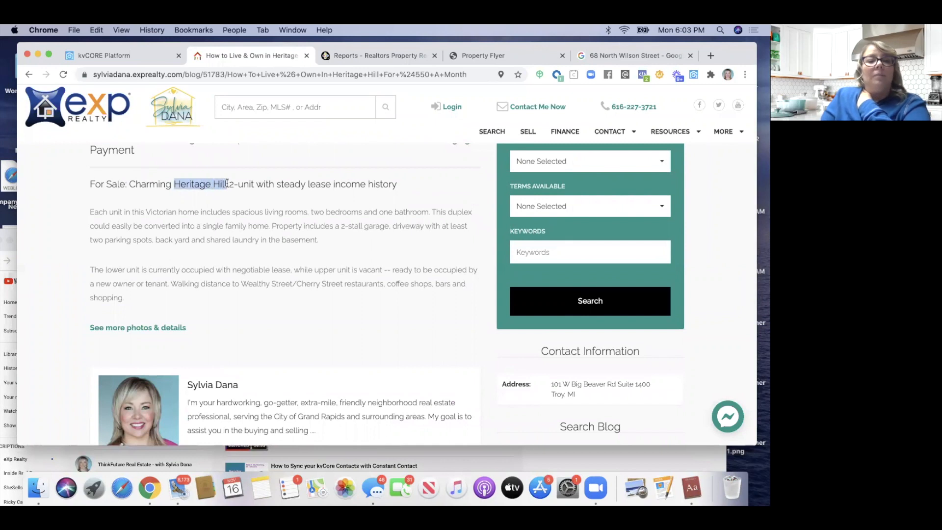
left_click_drag(126, 184, 90, 184)
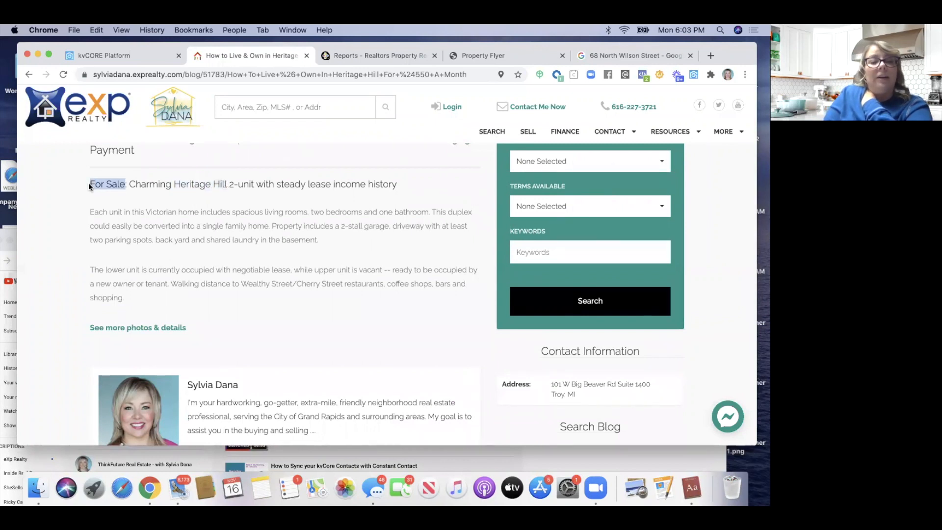
left_click_drag(227, 183, 169, 184)
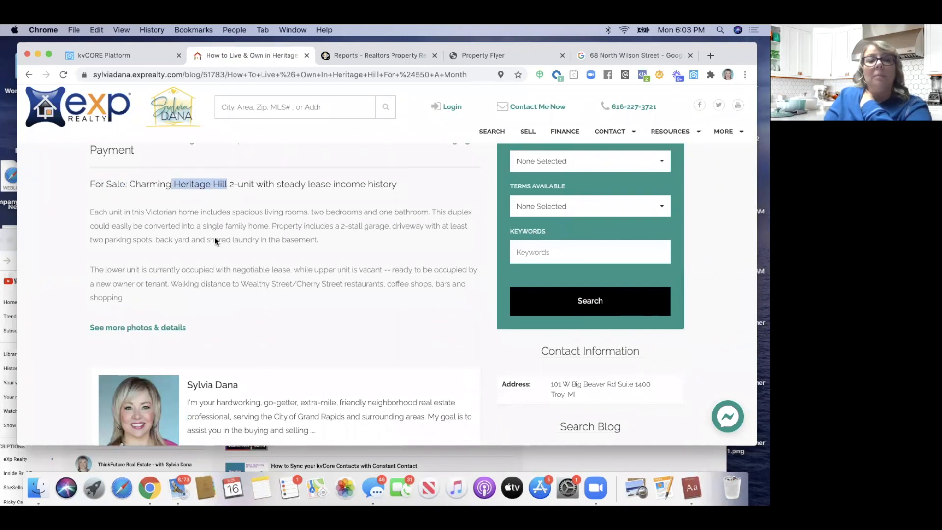
scroll(216, 240, "down", 2)
scroll(224, 250, "down", 8)
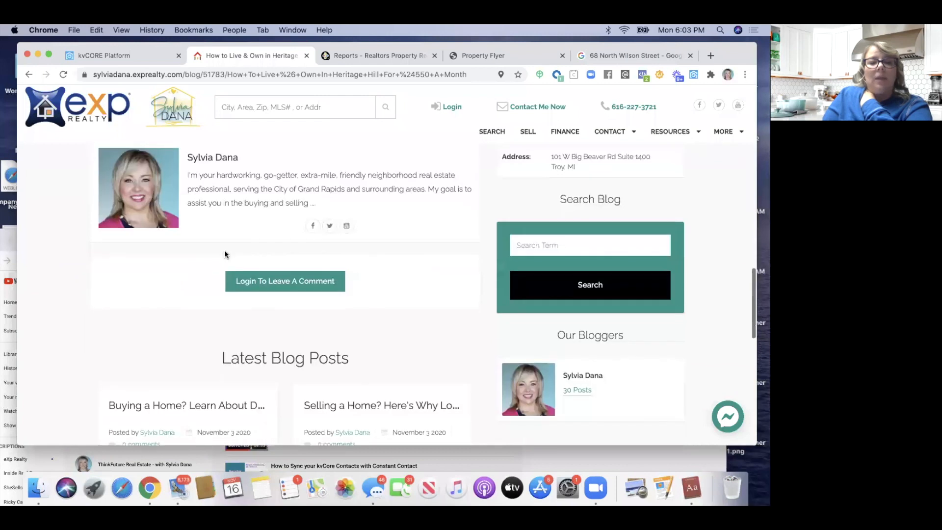
scroll(224, 254, "down", 6)
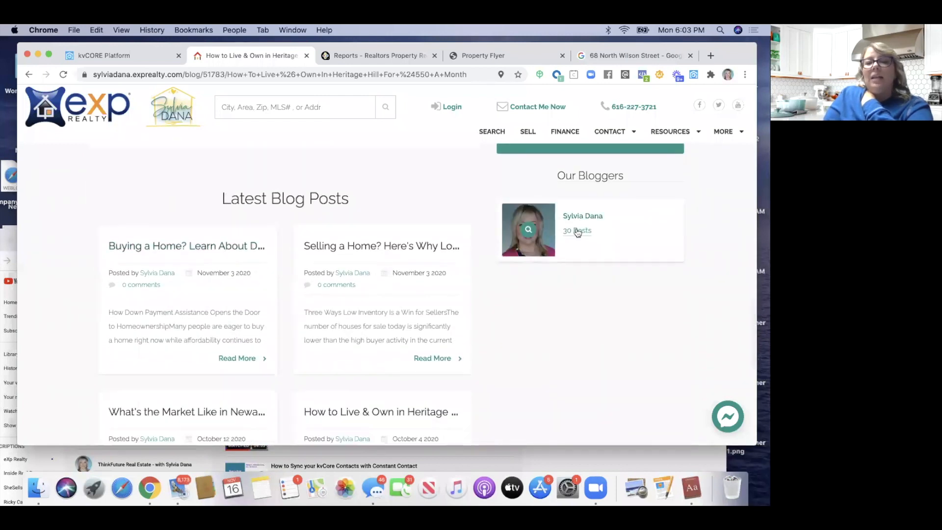
Browse the full list of the agent's 30 blog posts
left_click(577, 230)
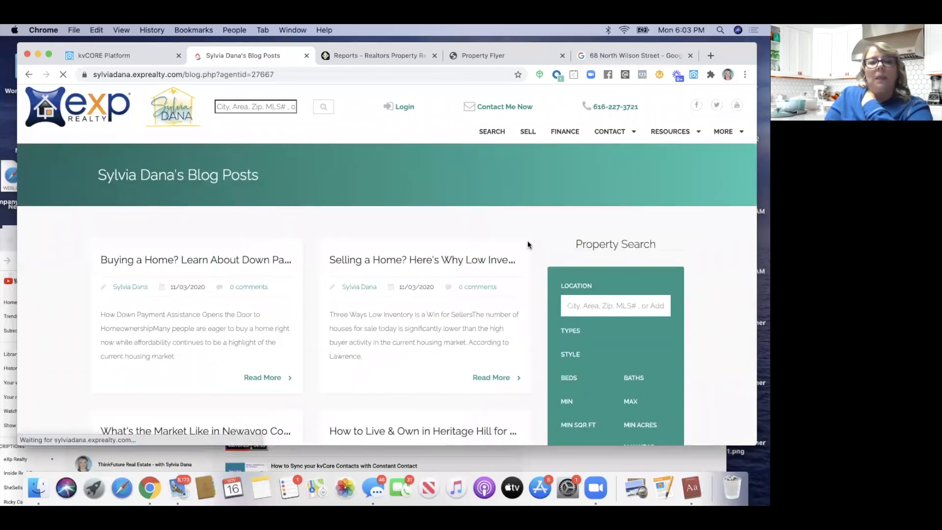
scroll(258, 334, "down", 3)
scroll(258, 337, "down", 10)
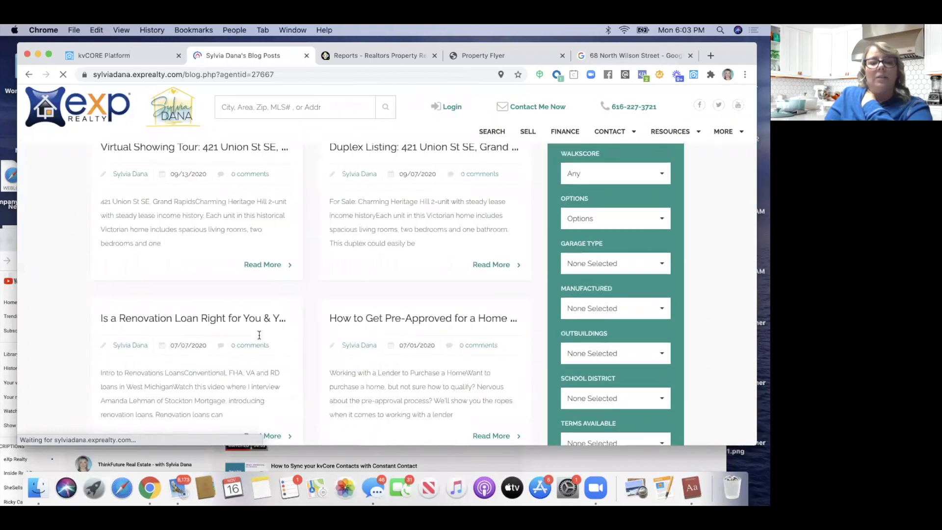
scroll(259, 338, "up", 4)
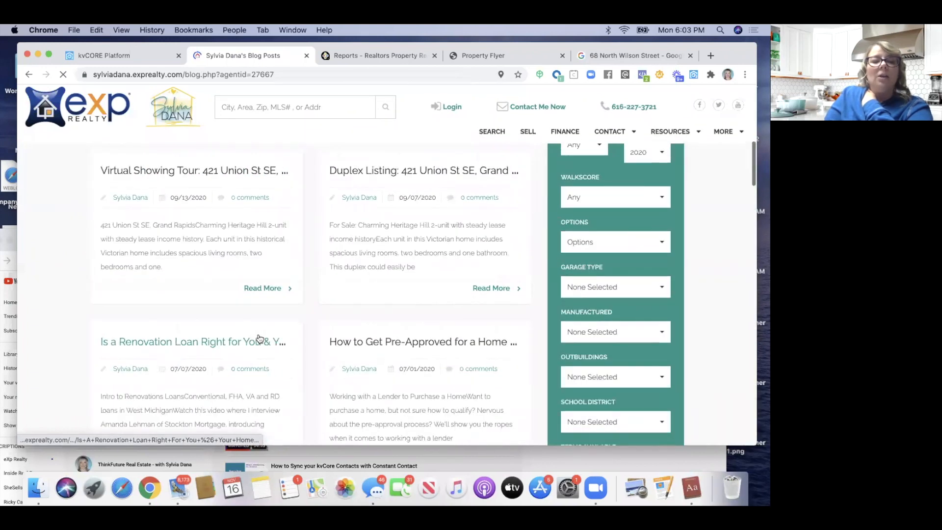
Read the 'Is a Renovation Loan Right for You' post, then return to the home page
left_click(233, 346)
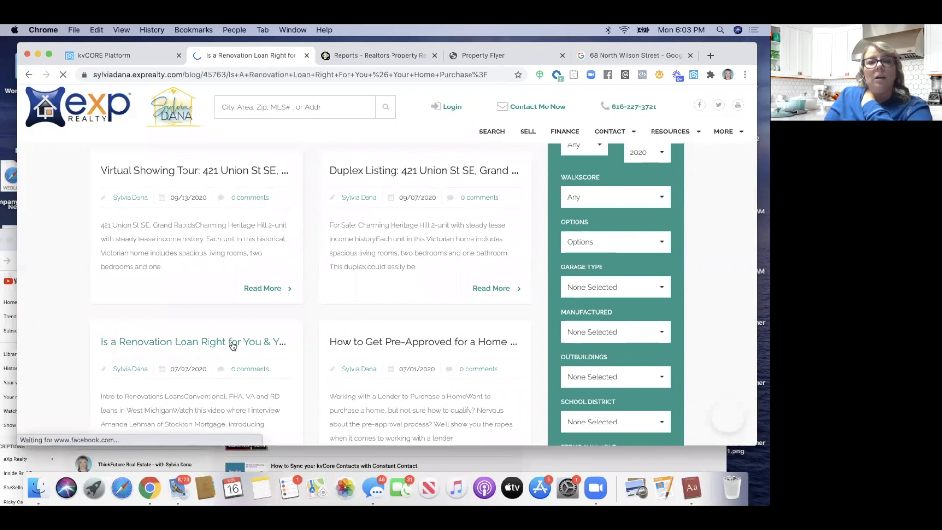
scroll(233, 346, "down", 4)
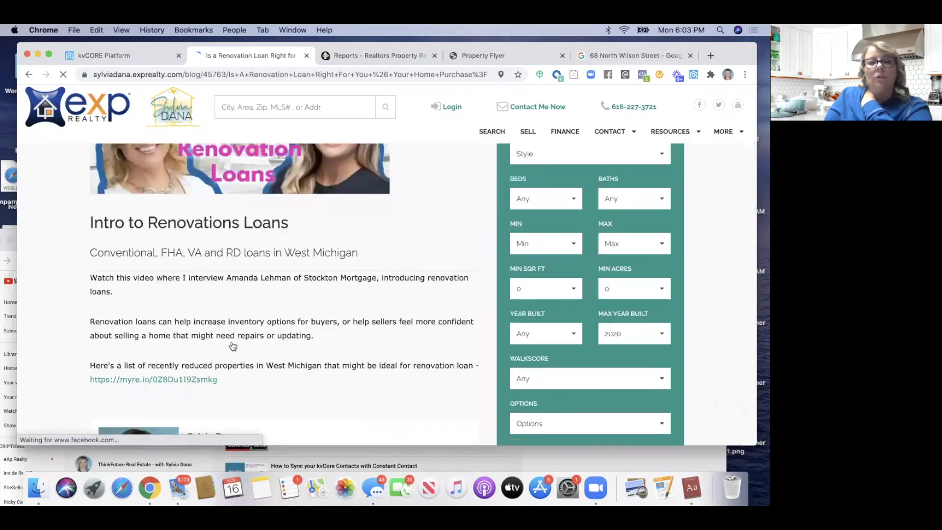
scroll(233, 346, "up", 1)
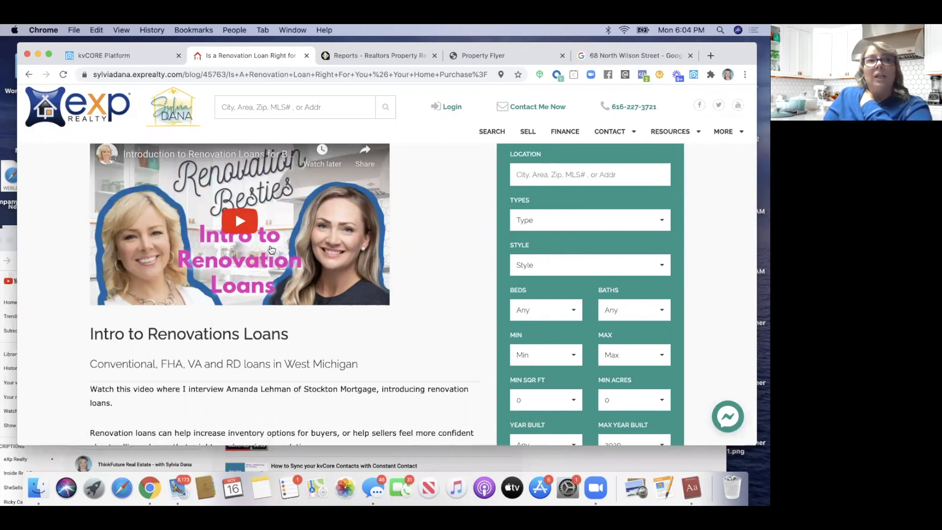
scroll(271, 249, "down", 1)
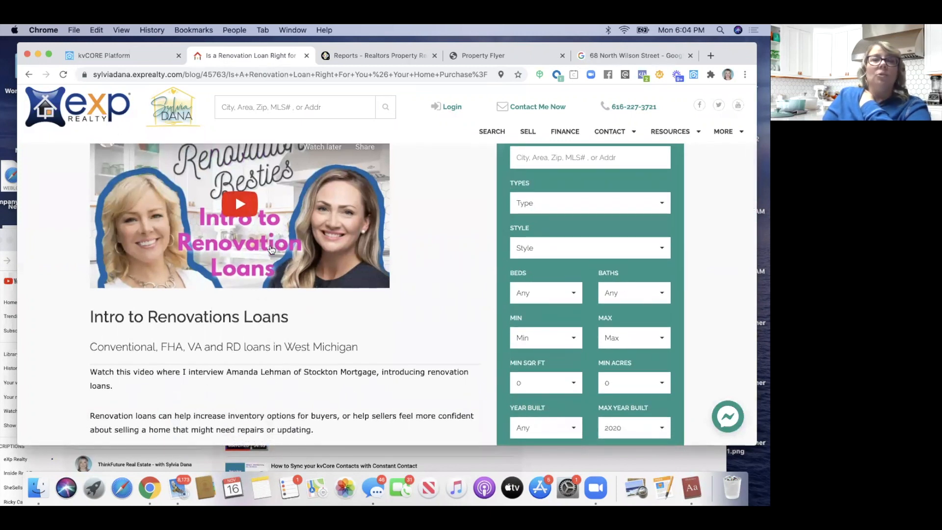
scroll(271, 249, "down", 1)
scroll(271, 249, "down", 4)
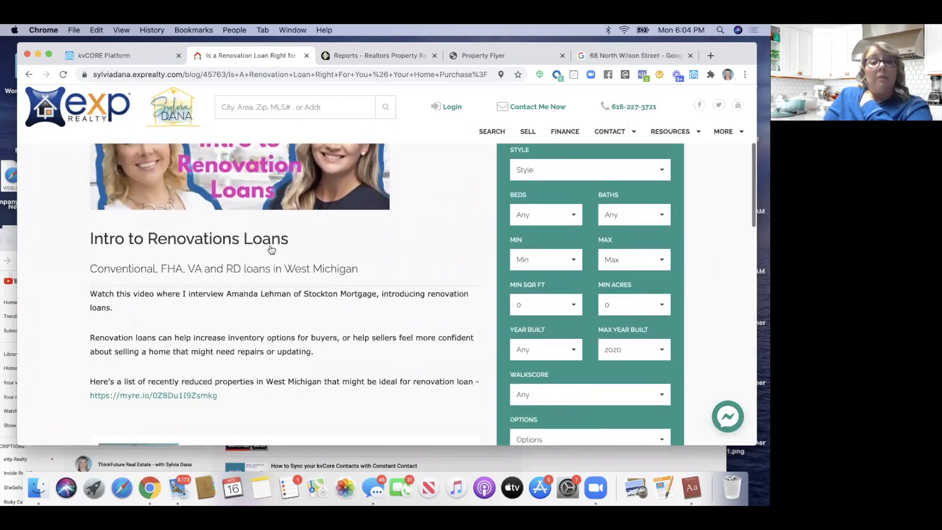
scroll(272, 249, "down", 5)
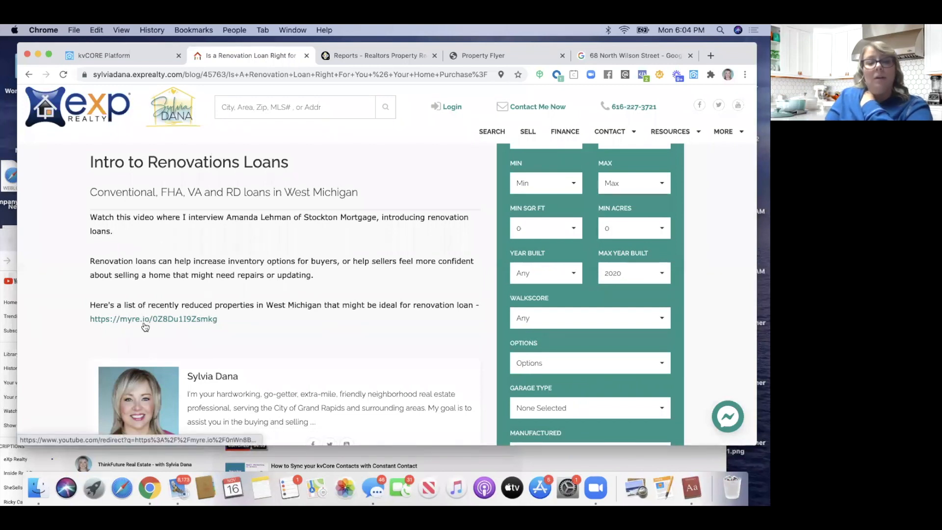
scroll(145, 319, "down", 5)
scroll(143, 325, "up", 4)
scroll(145, 321, "up", 8)
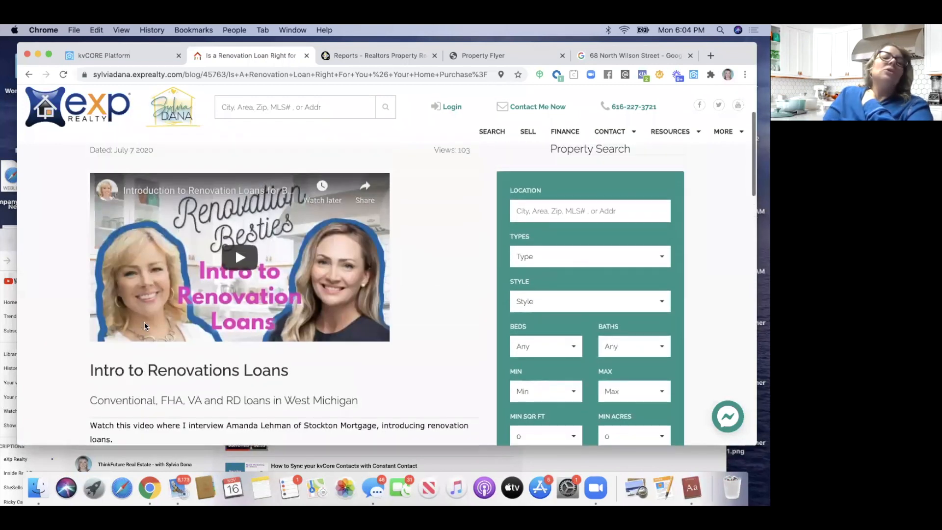
left_click(28, 75)
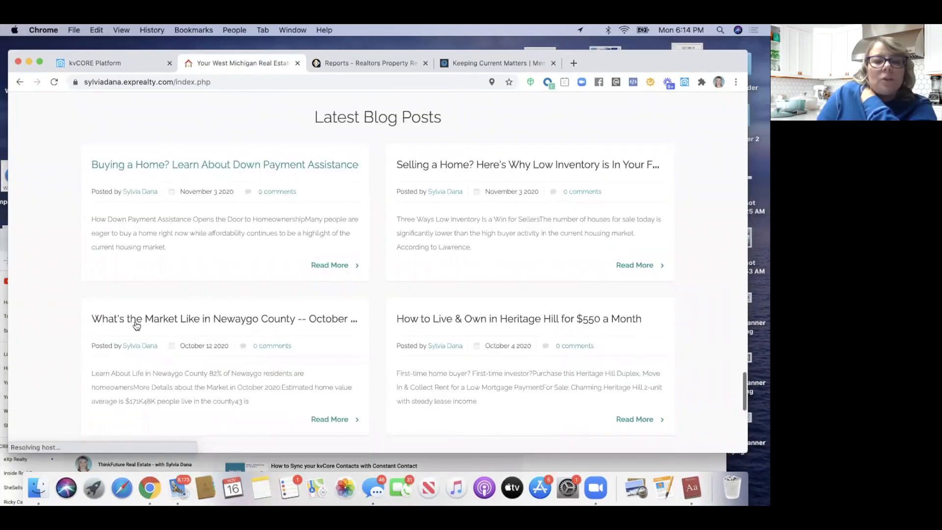
left_click(136, 321)
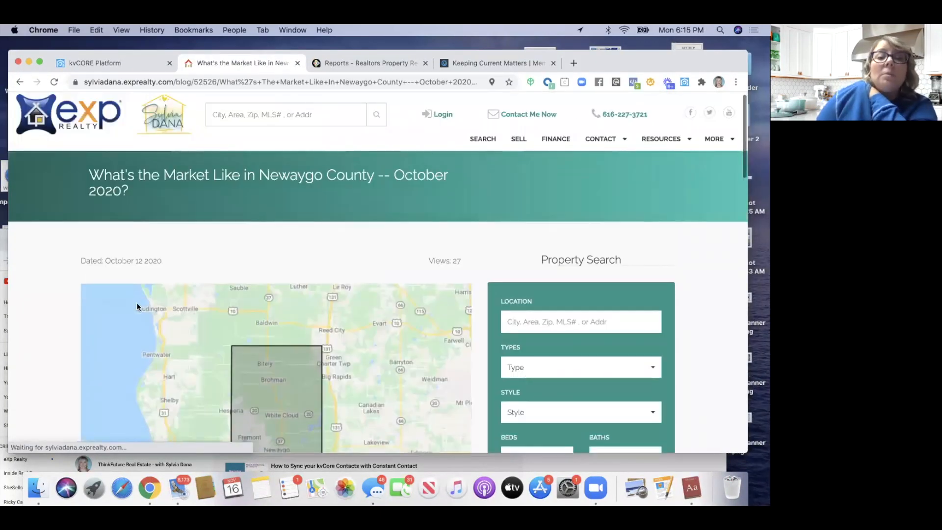
scroll(137, 306, "down", 6)
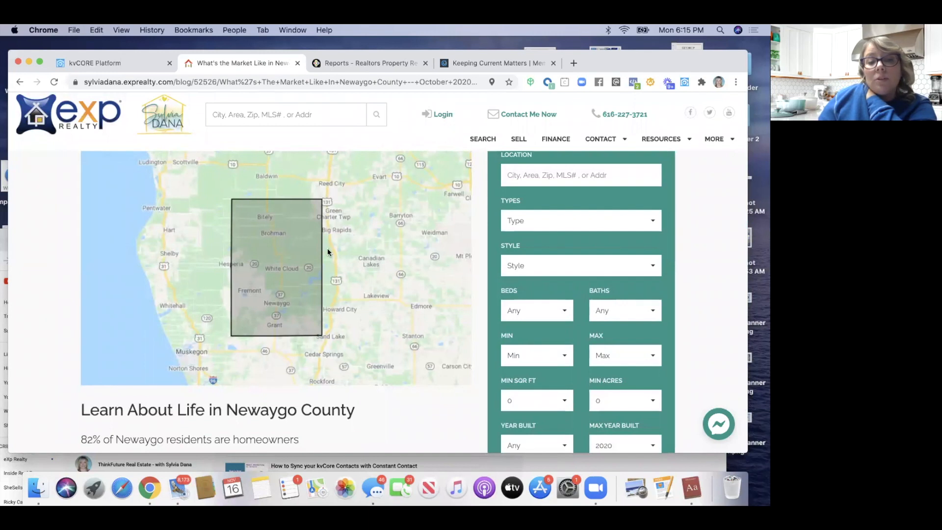
scroll(240, 293, "down", 9)
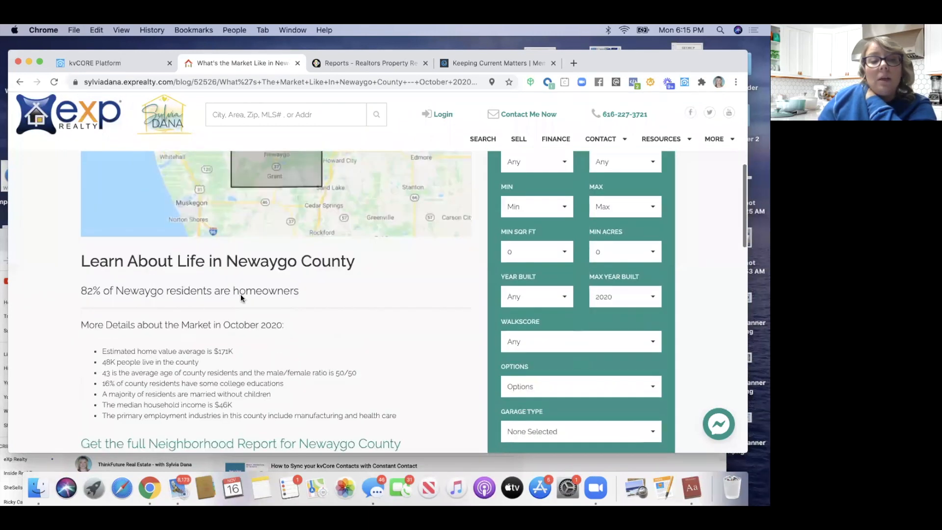
scroll(241, 293, "up", 1)
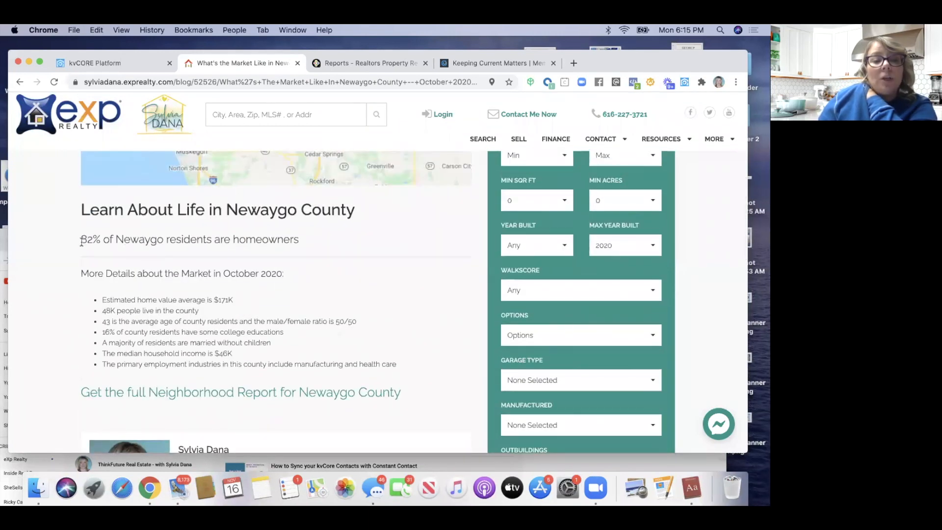
left_click_drag(104, 298, 172, 371)
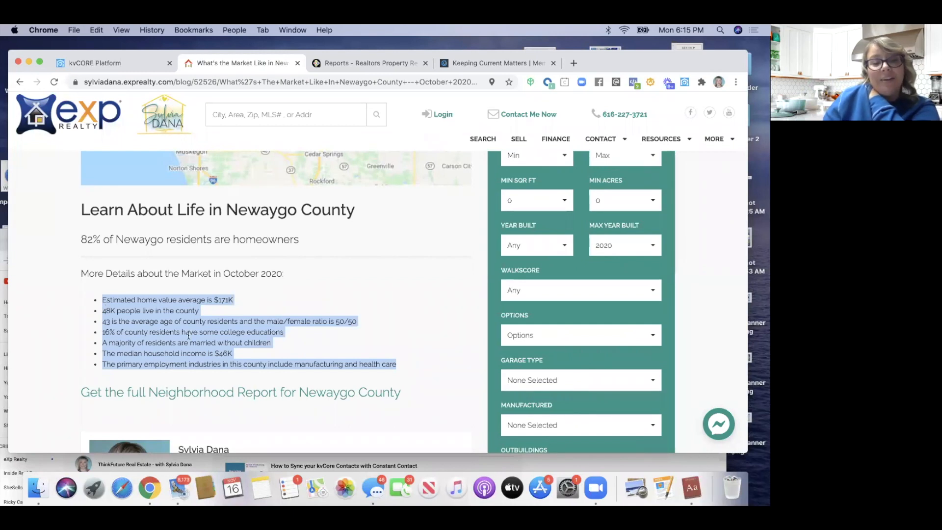
scroll(189, 337, "down", 2)
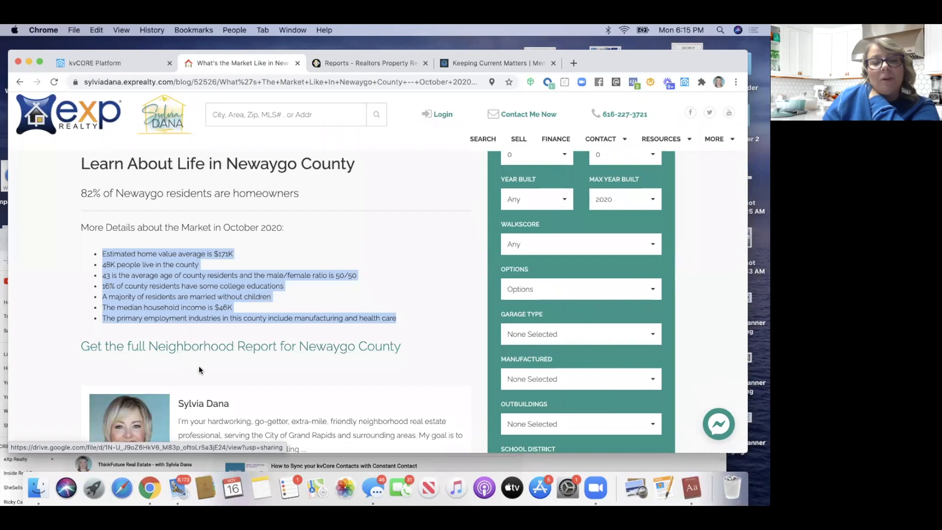
scroll(199, 369, "down", 5)
scroll(199, 370, "down", 10)
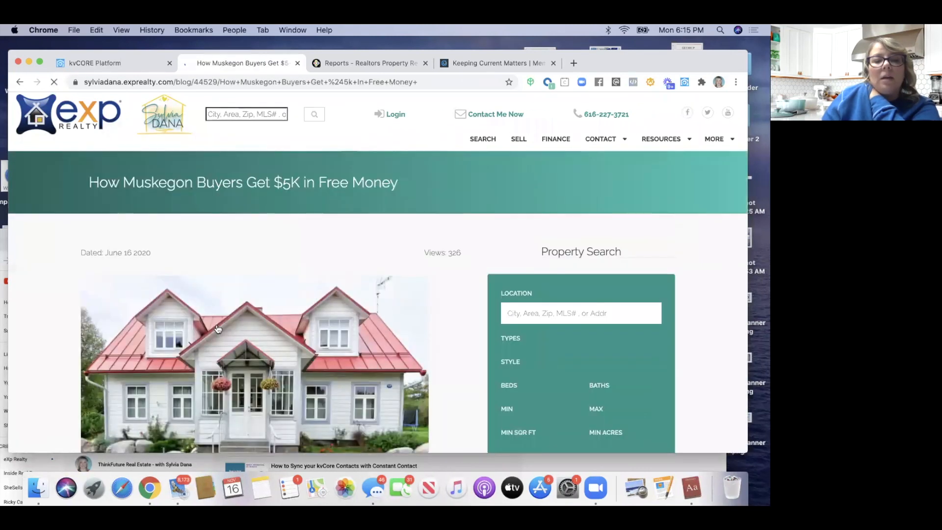
Scroll through the 'How Muskegon Buyers Get $5K In Free Money' post
scroll(218, 328, "down", 4)
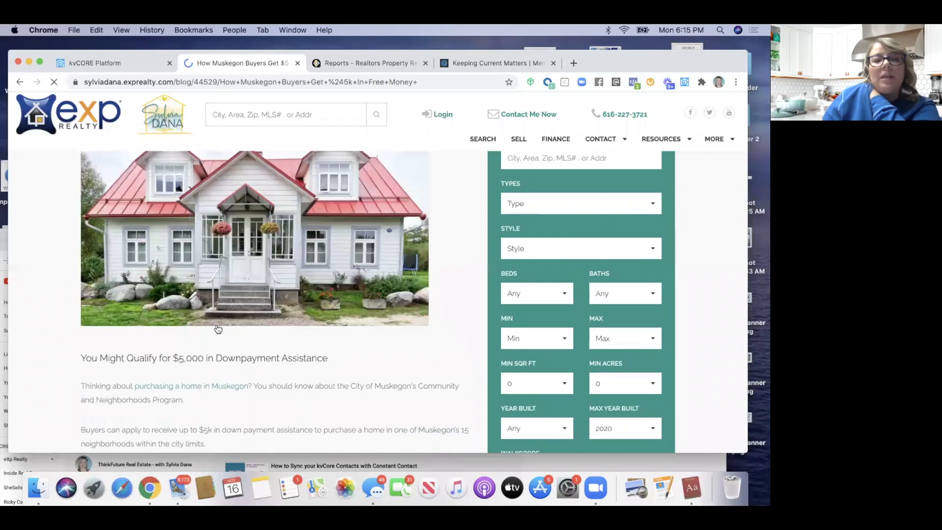
scroll(218, 328, "up", 3)
scroll(218, 328, "down", 5)
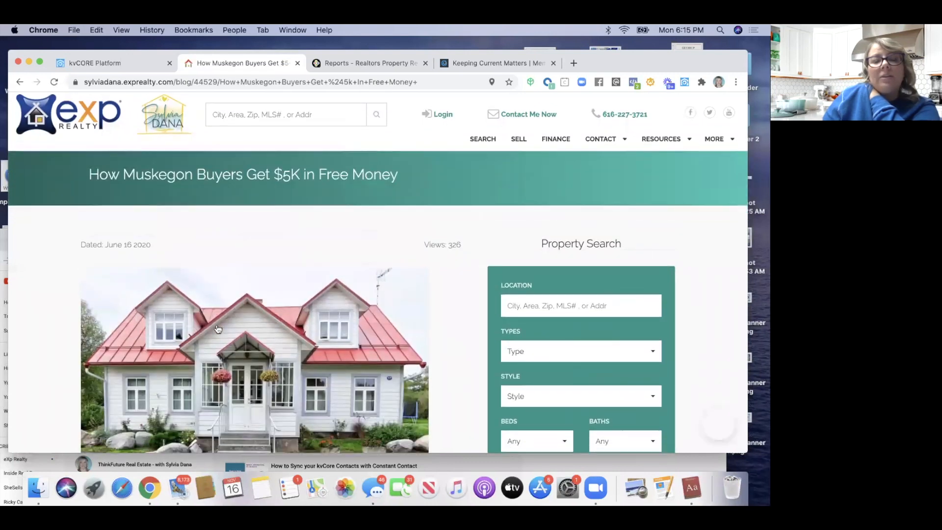
scroll(217, 328, "up", 2)
scroll(223, 314, "down", 4)
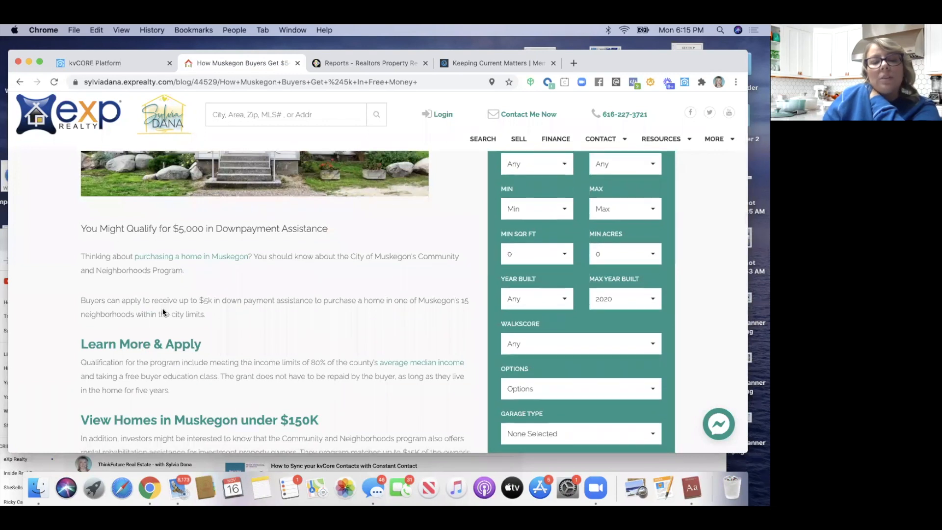
scroll(162, 294, "down", 1)
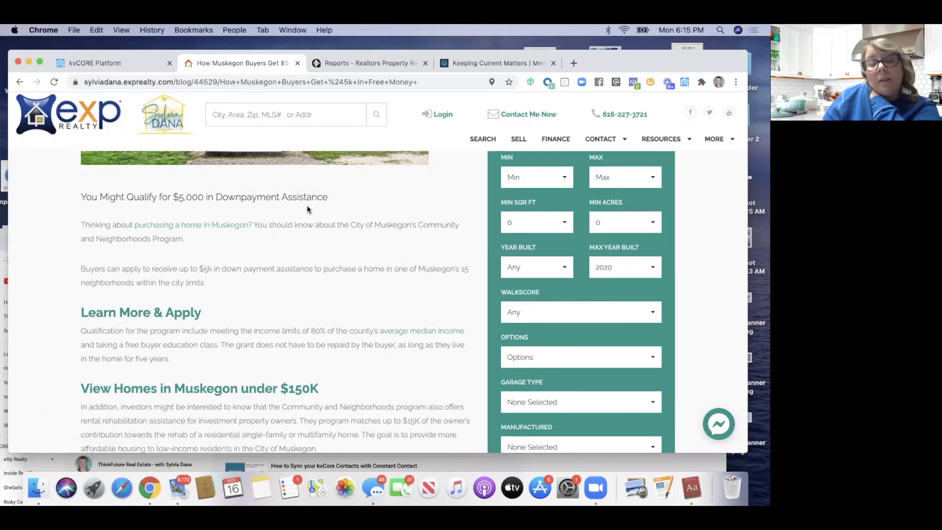
scroll(300, 247, "down", 2)
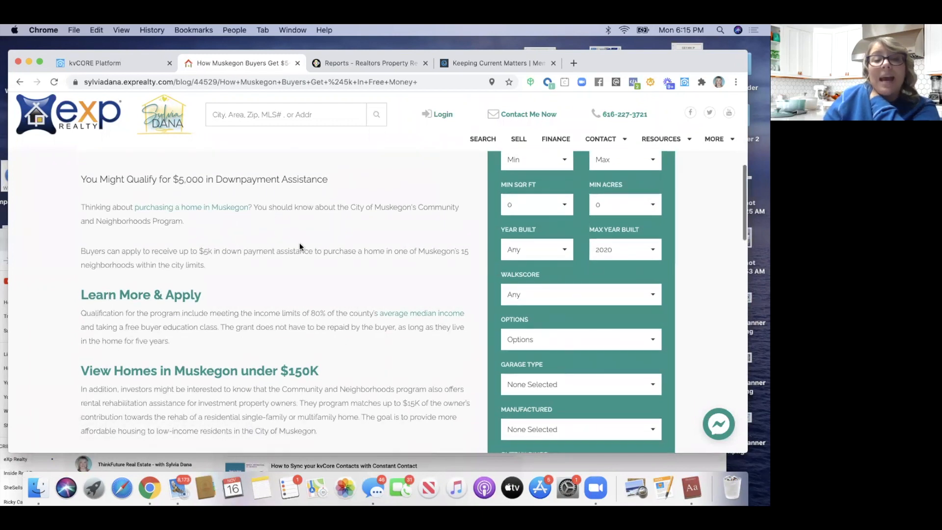
scroll(169, 265, "down", 5)
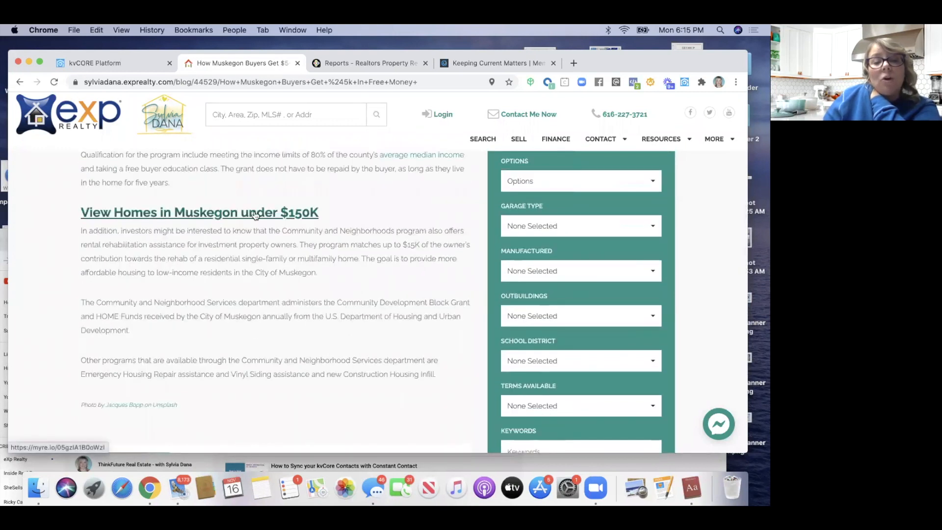
scroll(241, 274, "down", 5)
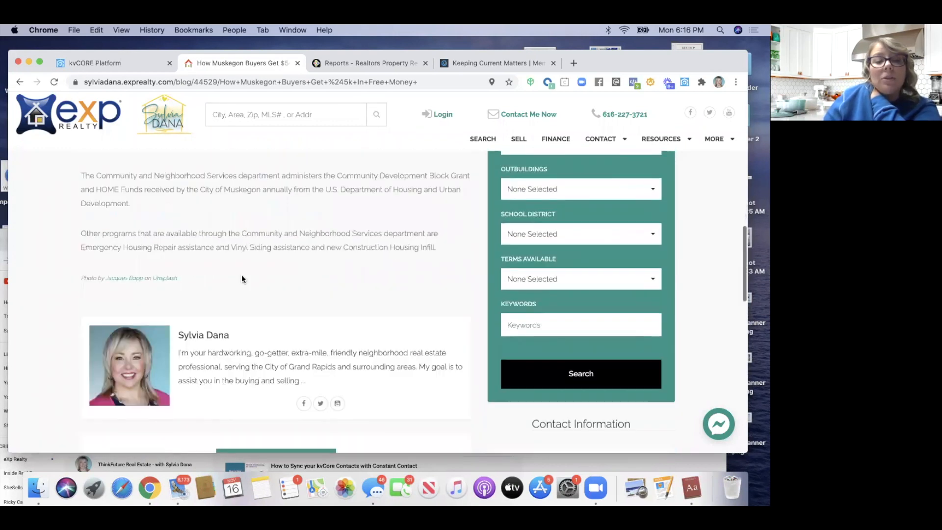
scroll(241, 274, "up", 15)
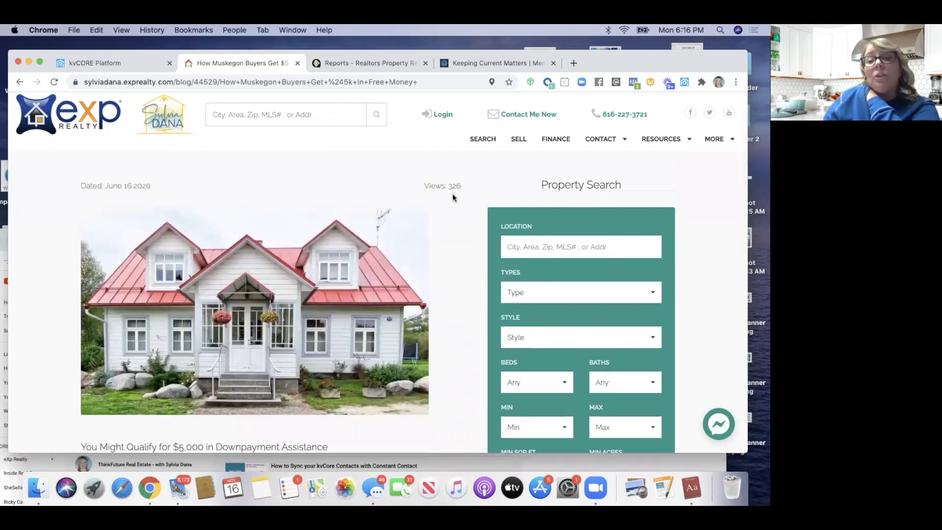
scroll(452, 192, "down", 1)
scroll(452, 194, "down", 6)
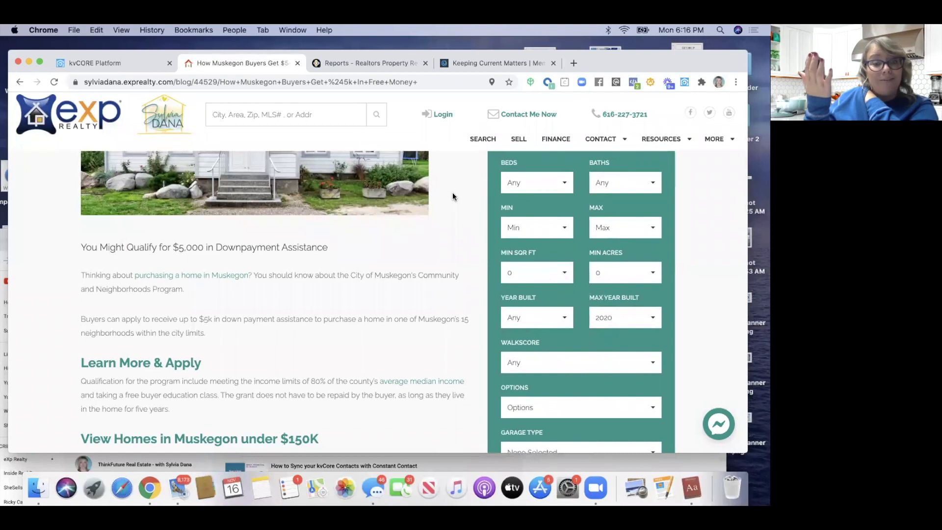
scroll(452, 196, "up", 6)
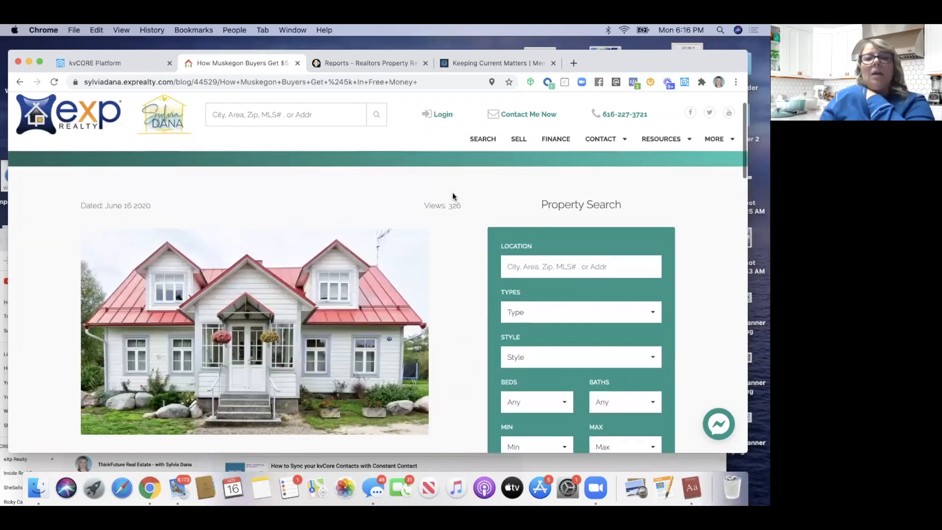
scroll(452, 197, "down", 6)
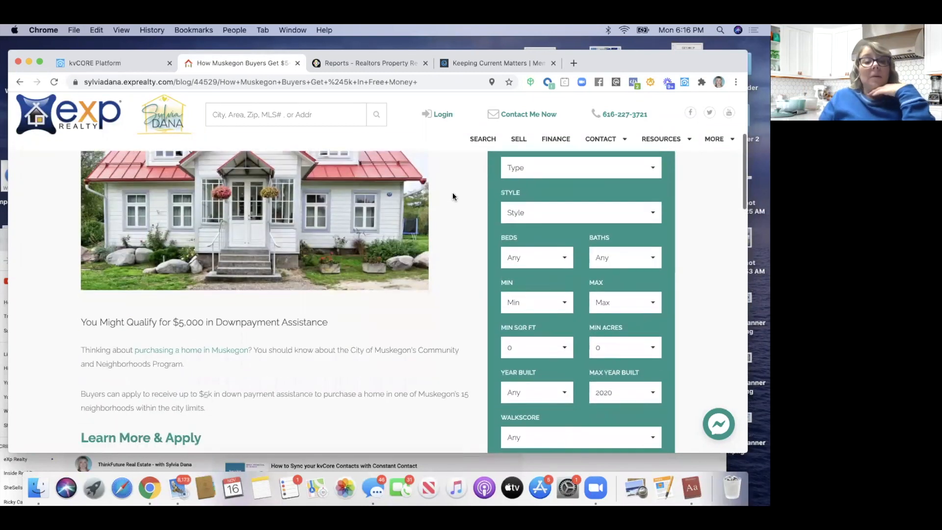
scroll(104, 270, "up", 8)
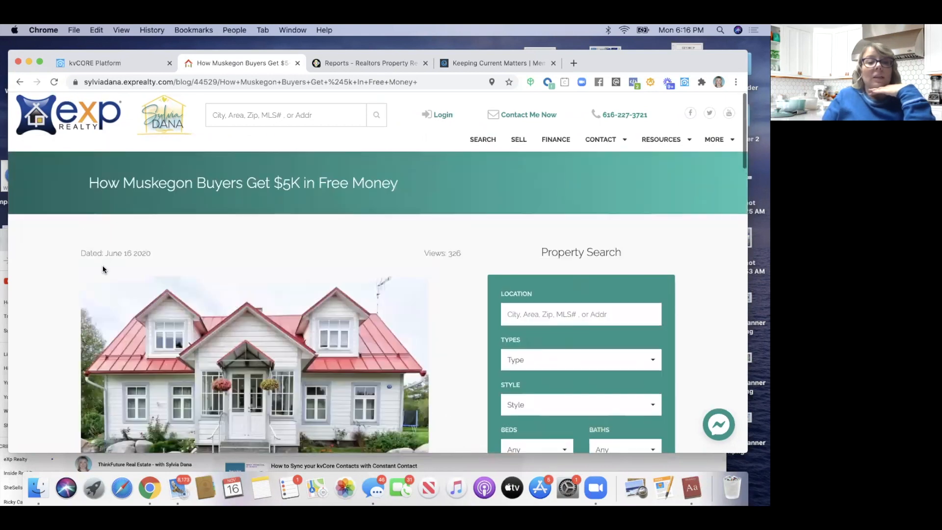
Highlight the Muskegon post's title and read further down the post
left_click_drag(90, 182, 395, 187)
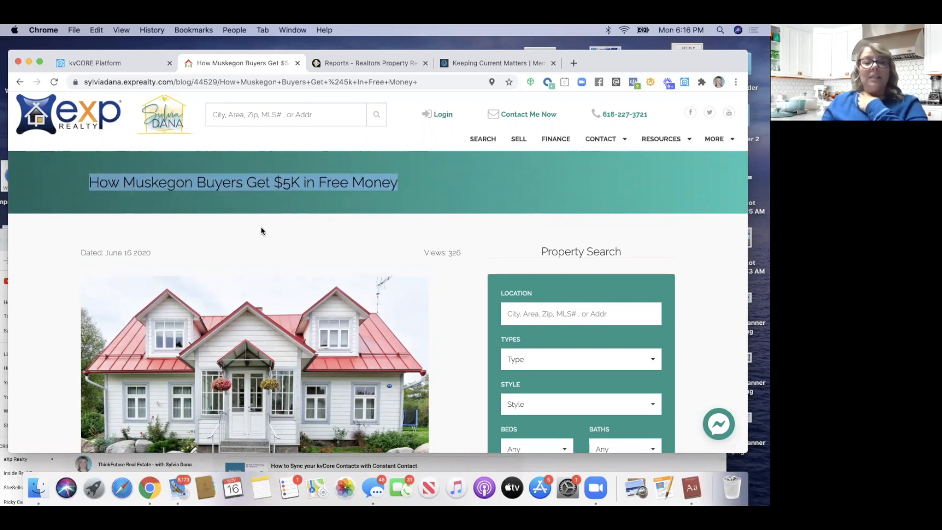
scroll(261, 227, "down", 5)
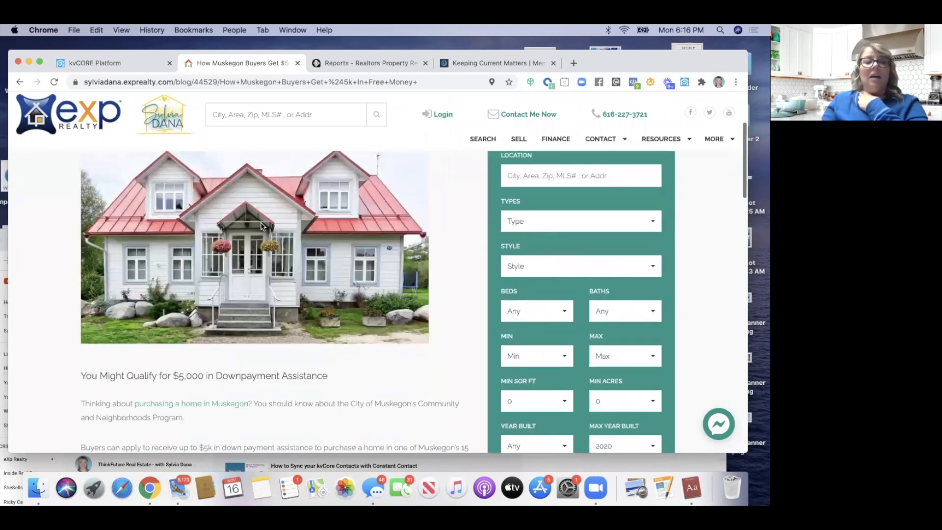
scroll(261, 223, "down", 6)
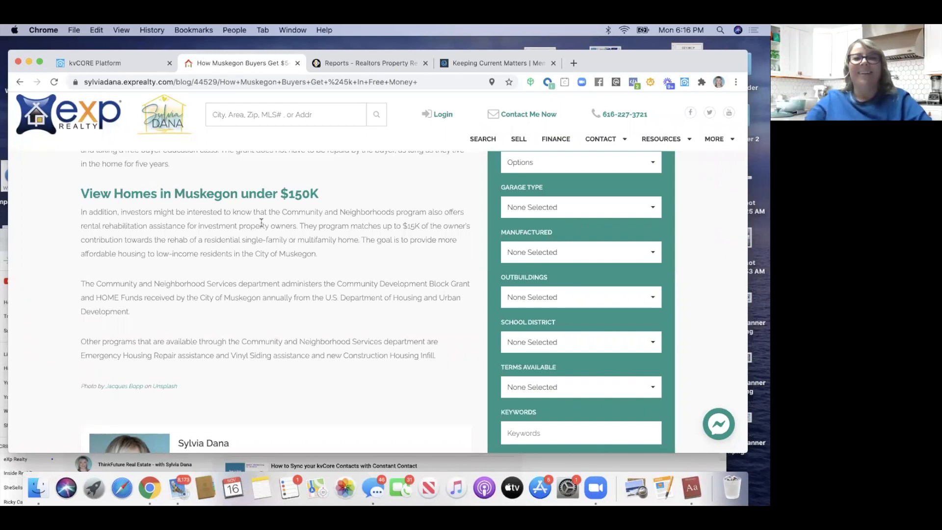
scroll(262, 222, "up", 15)
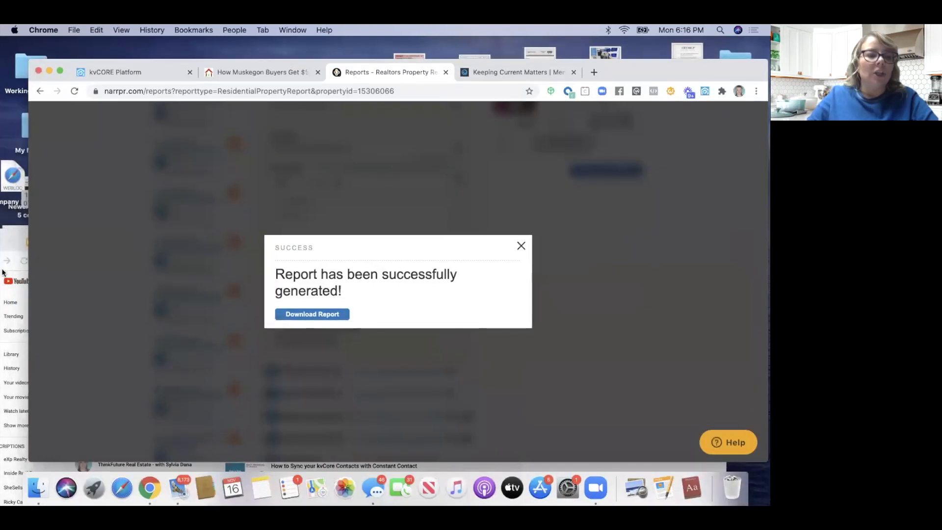
Move the YouTube playlist window into view and show the Google apps list on a new tab
left_click(21, 294)
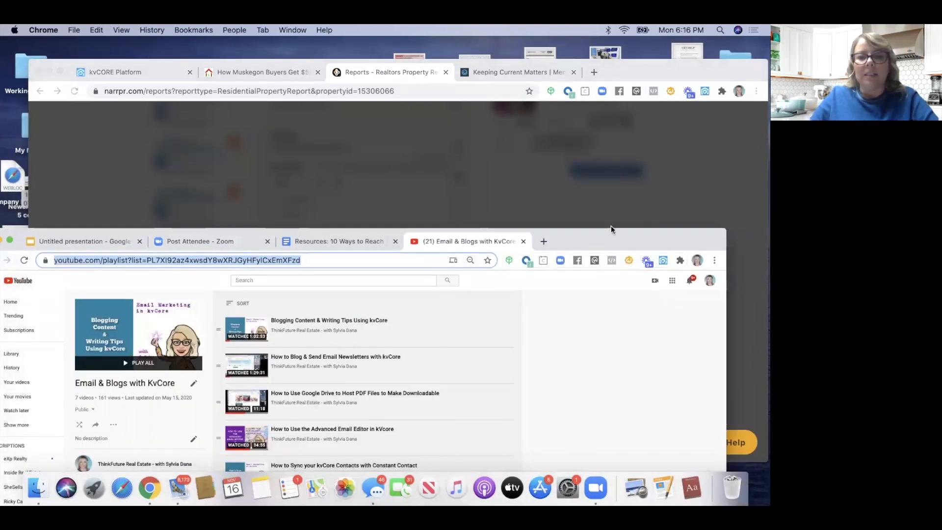
left_click_drag(611, 229, 634, 124)
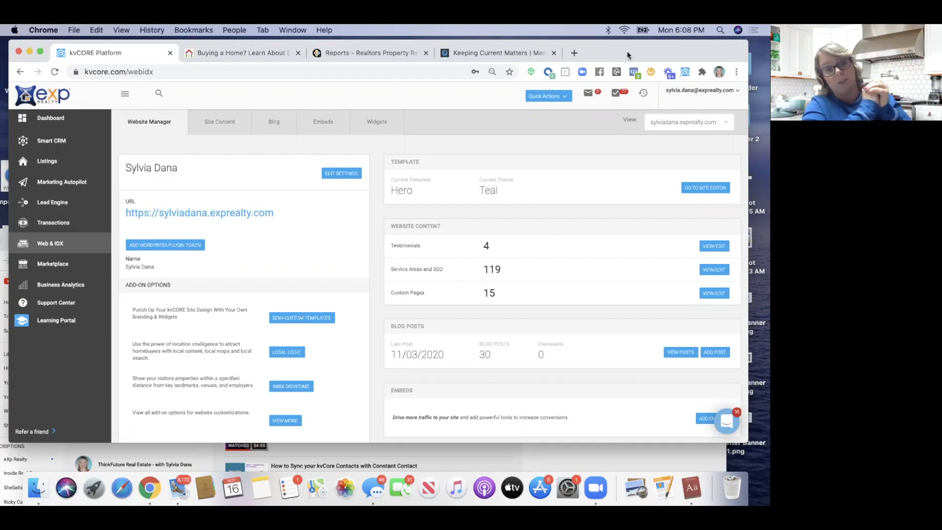
left_click(711, 141)
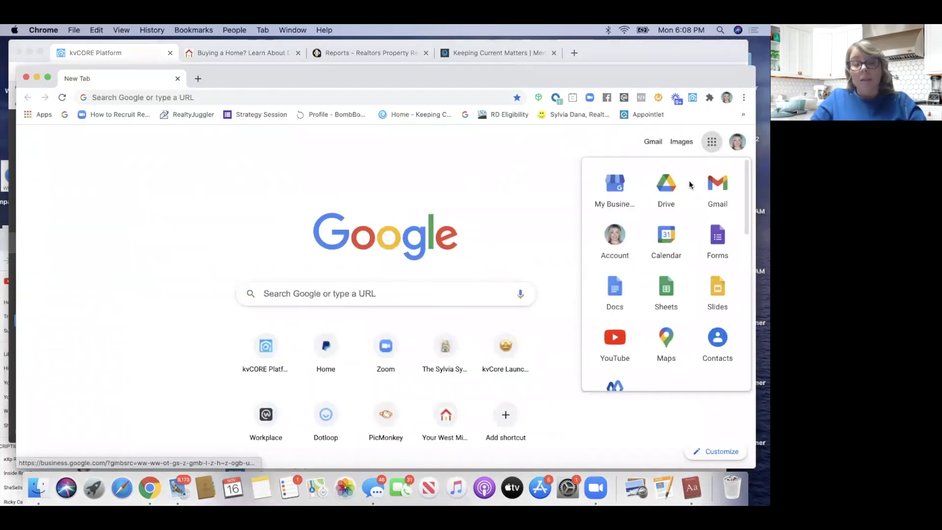
Open Gmail from the Google apps list and scroll through the property email
left_click(716, 192)
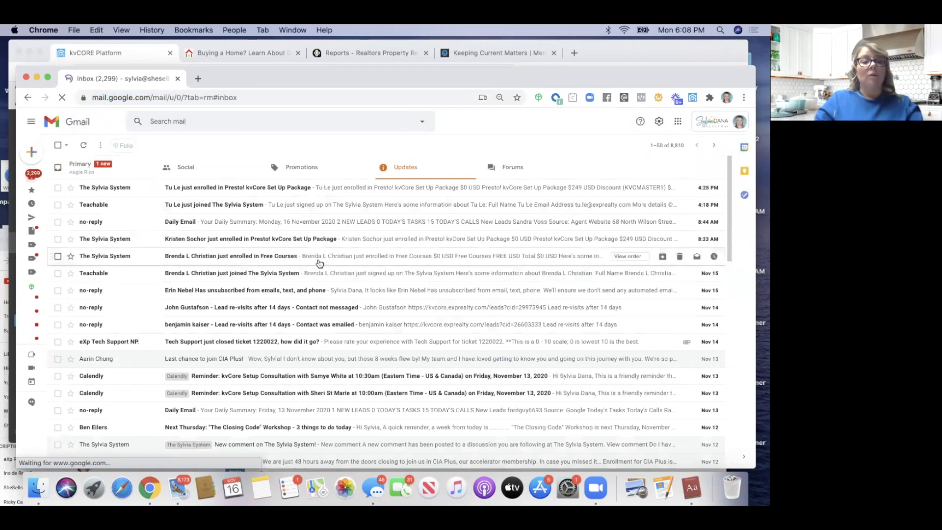
scroll(319, 263, "down", 5)
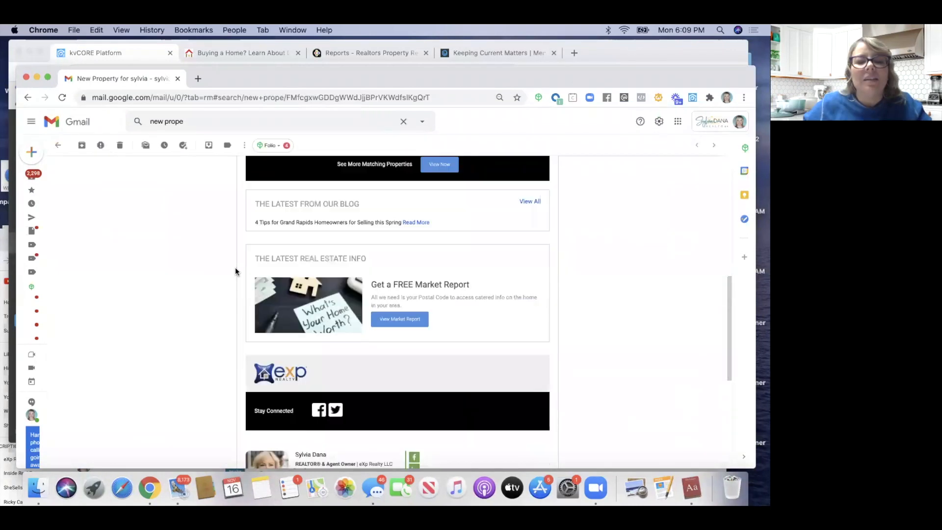
scroll(235, 266, "down", 3)
scroll(235, 267, "up", 15)
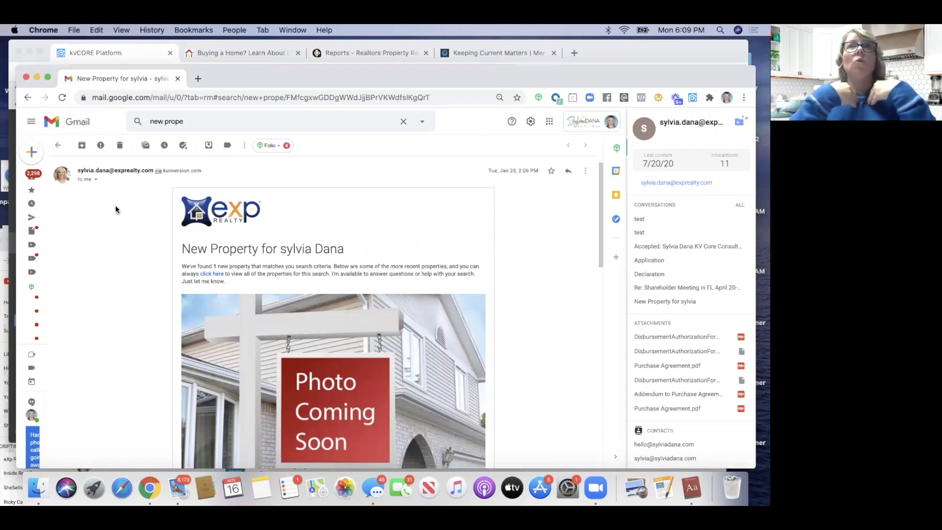
scroll(116, 205, "down", 8)
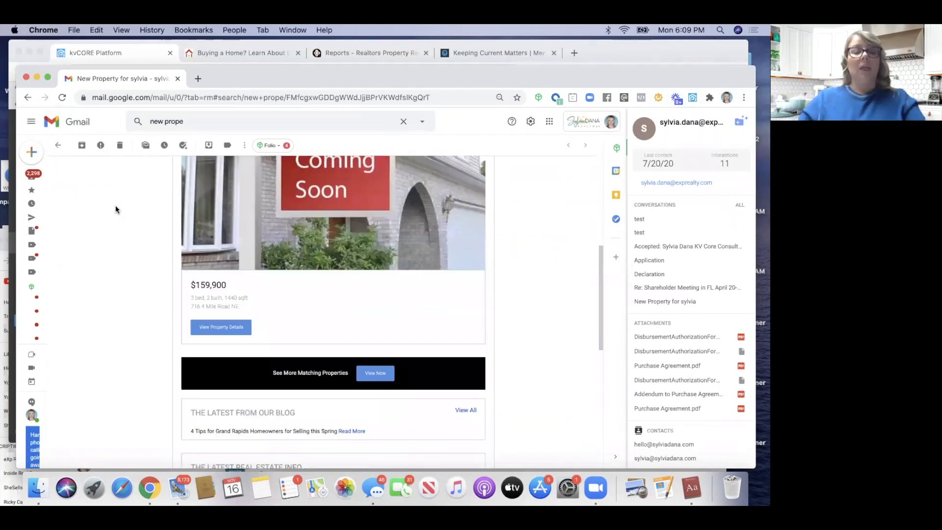
scroll(116, 207, "down", 5)
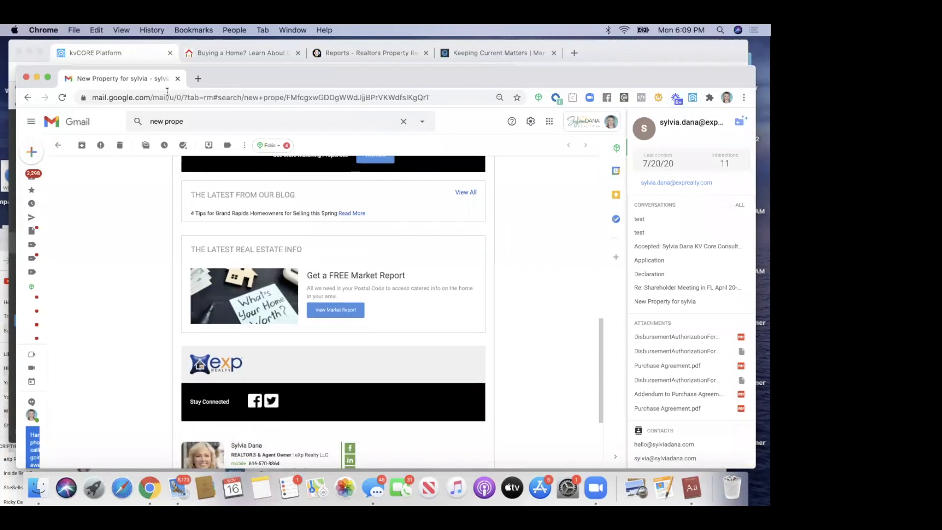
Highlight the '4 Tips for Grand Rapids Homeowners' blog line, then close the Gmail window
left_click_drag(192, 213, 341, 214)
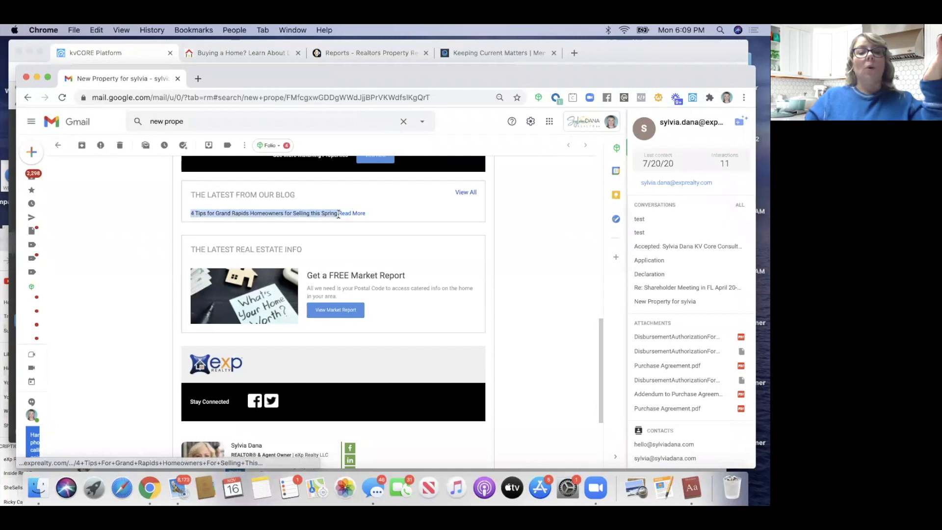
scroll(267, 207, "up", 2)
scroll(267, 207, "up", 10)
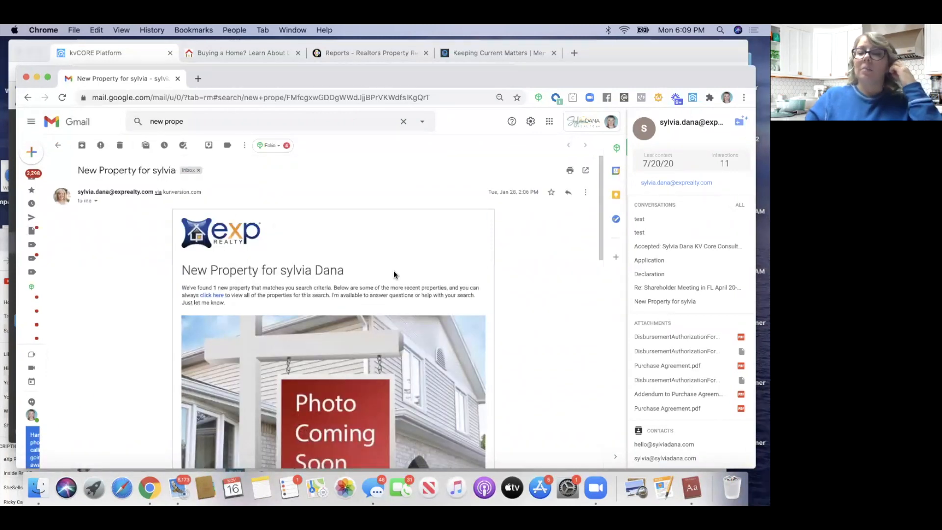
scroll(239, 251, "down", 10)
scroll(239, 250, "down", 3)
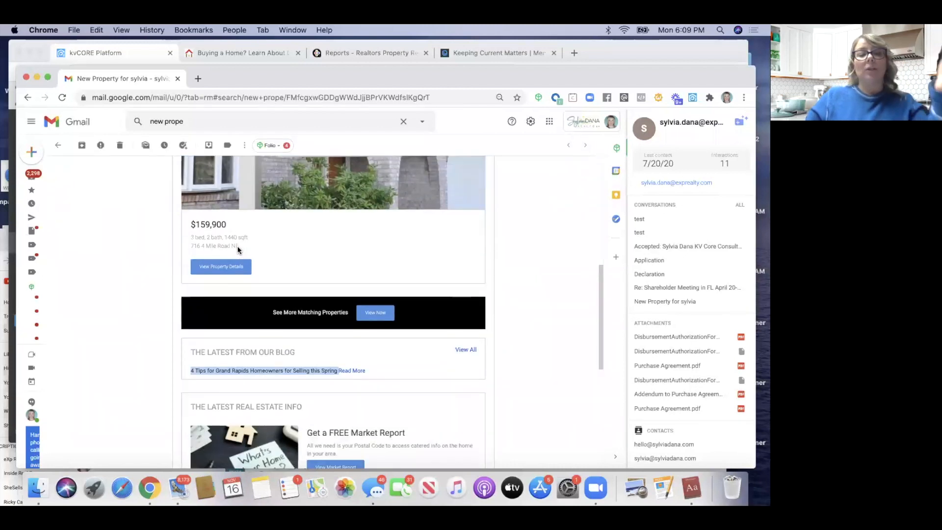
left_click(127, 349)
scroll(127, 349, "down", 7)
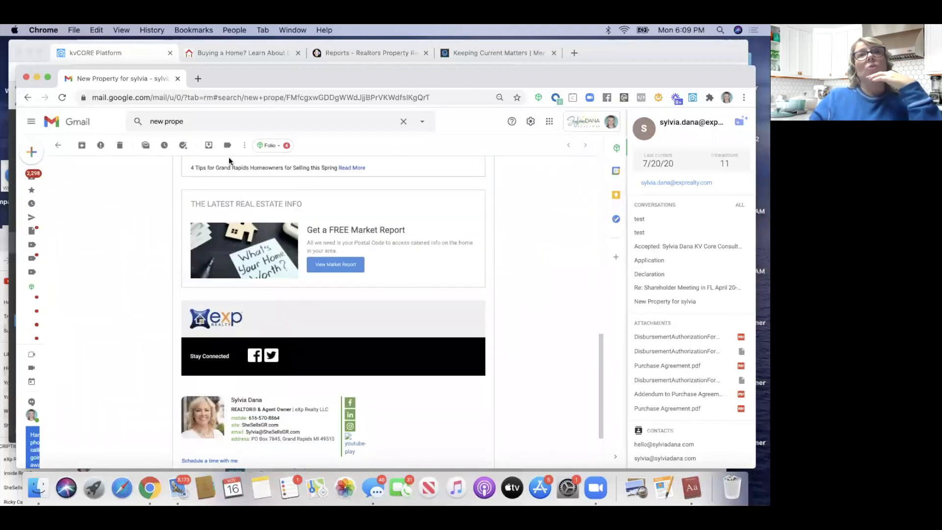
left_click(26, 79)
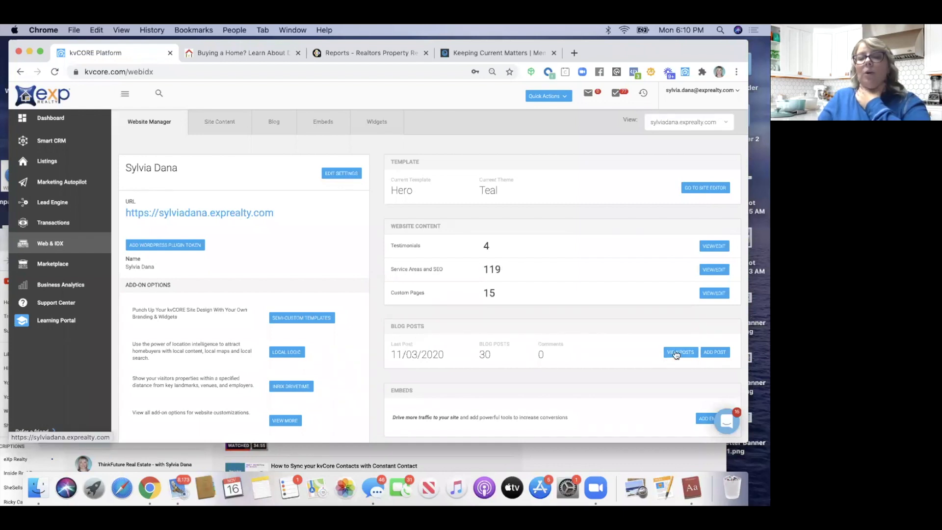
Open the Blog Posts list and start a new post with Add Post
left_click(676, 353)
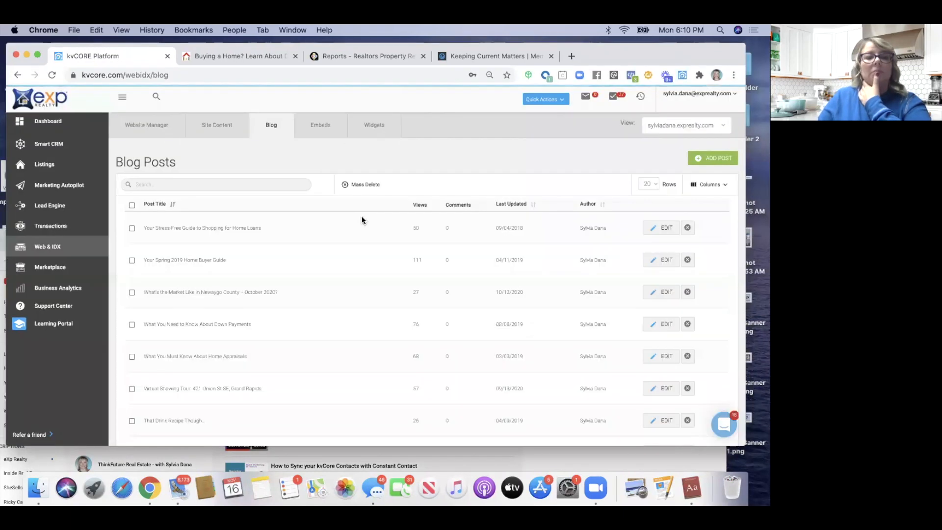
left_click(718, 159)
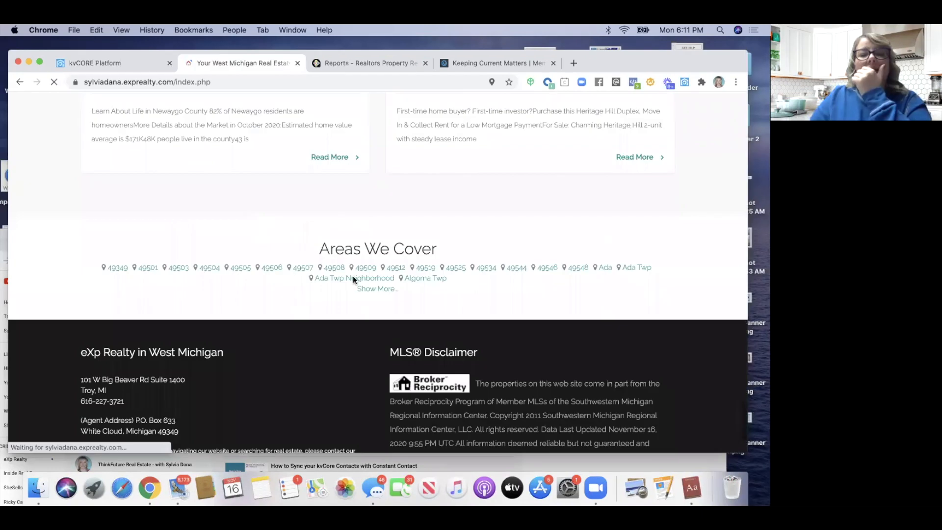
Expand Areas We Cover and open the White Cloud area page
left_click(367, 293)
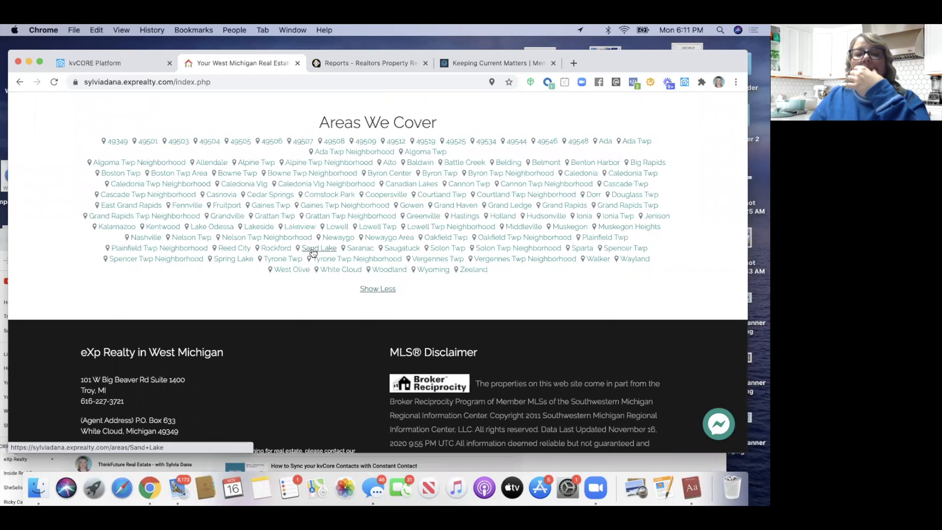
left_click(337, 271)
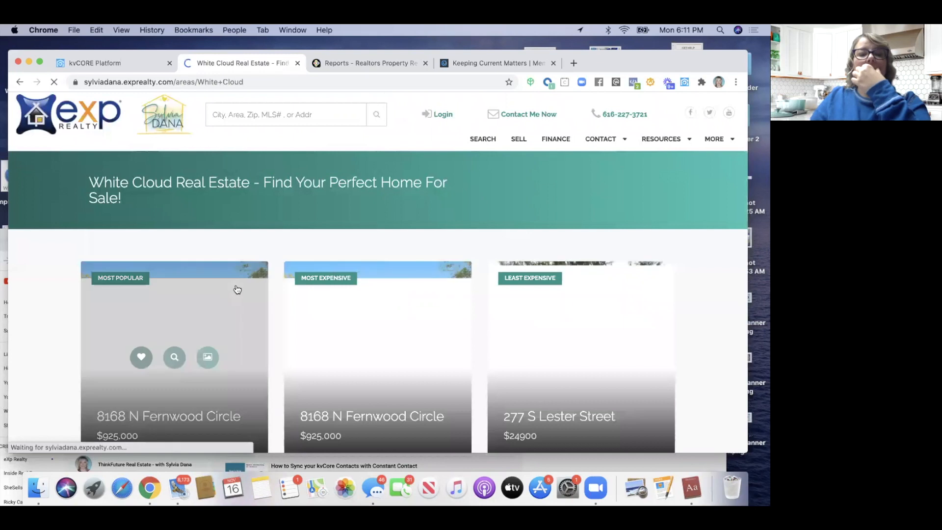
scroll(238, 289, "down", 2)
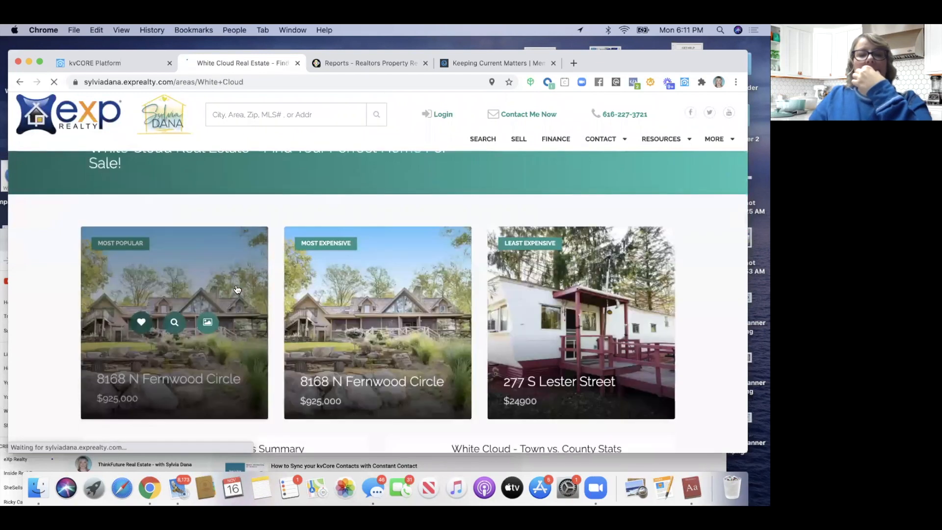
scroll(236, 288, "down", 8)
scroll(221, 285, "up", 8)
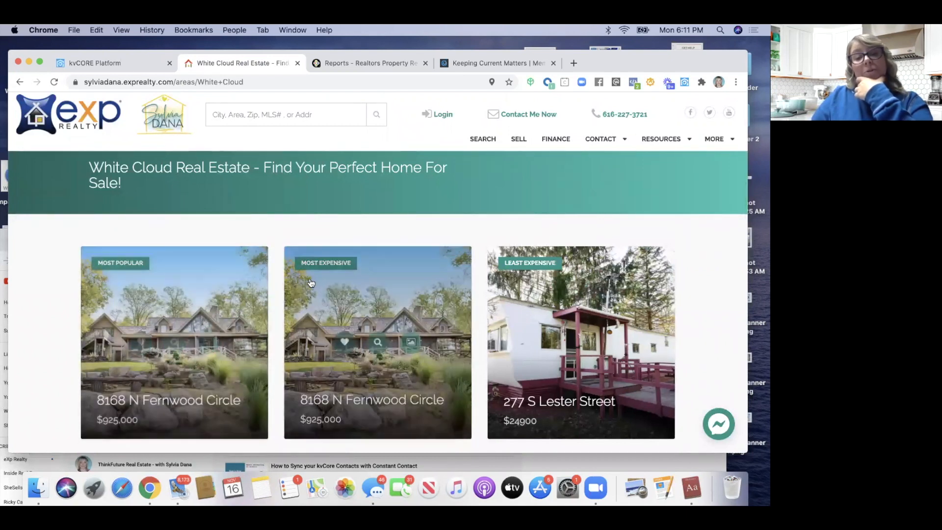
scroll(51, 335, "down", 3)
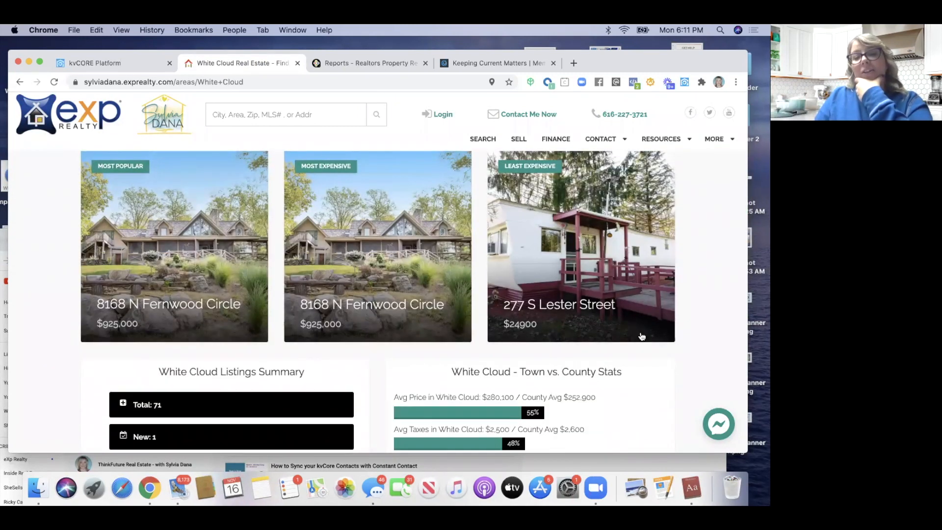
scroll(618, 358, "down", 6)
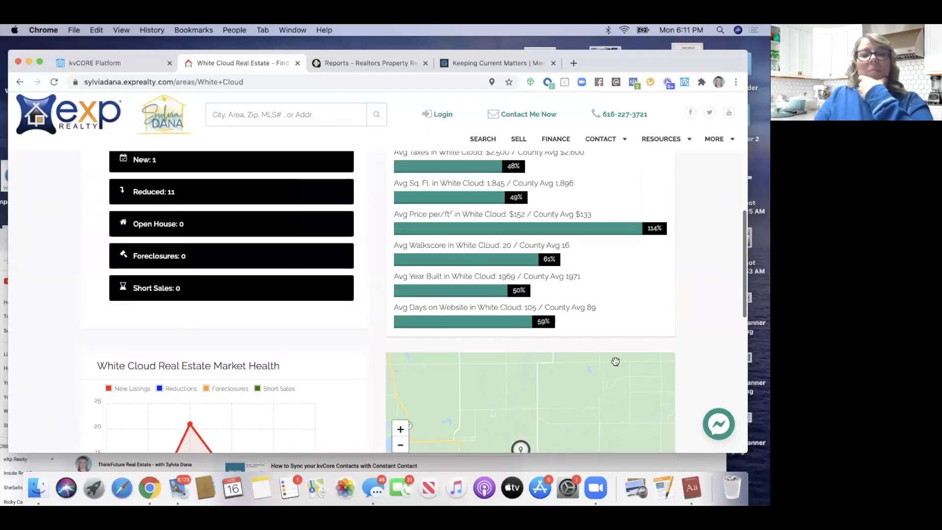
scroll(616, 363, "down", 8)
scroll(616, 364, "up", 4)
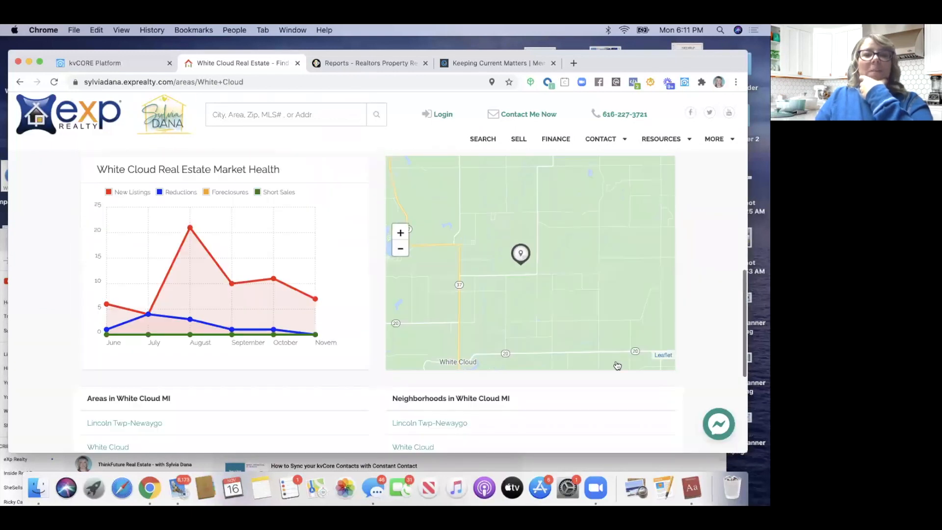
scroll(616, 365, "up", 10)
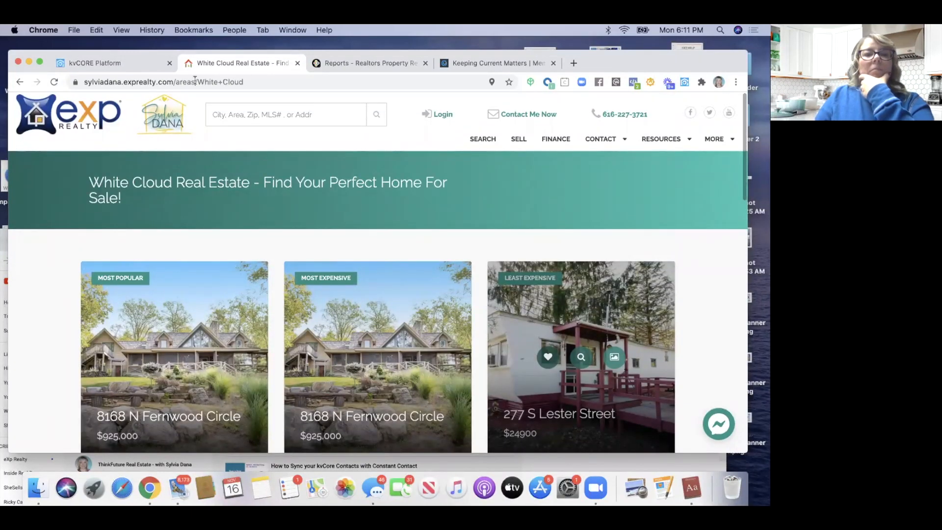
Copy the White Cloud page's web address and go back to the kvCORE Platform tab
left_click(195, 82)
key("super+c")
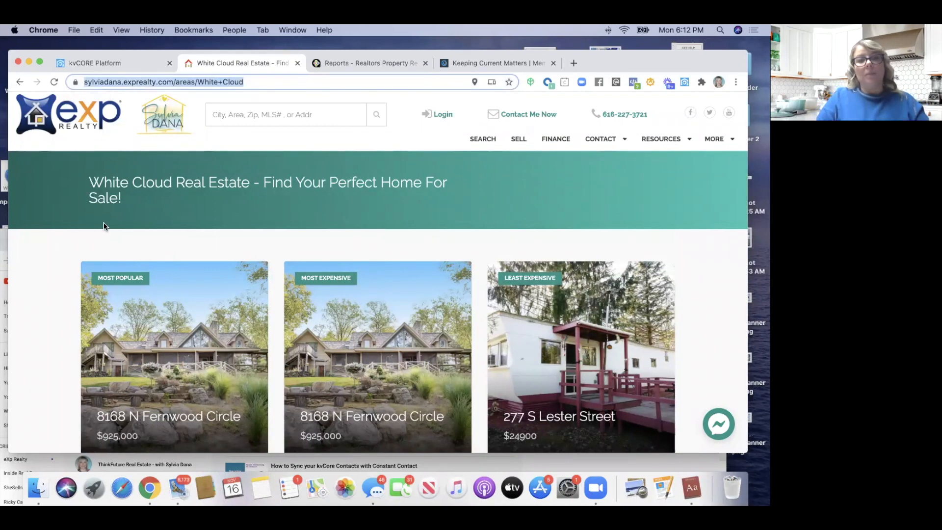
scroll(129, 254, "down", 5)
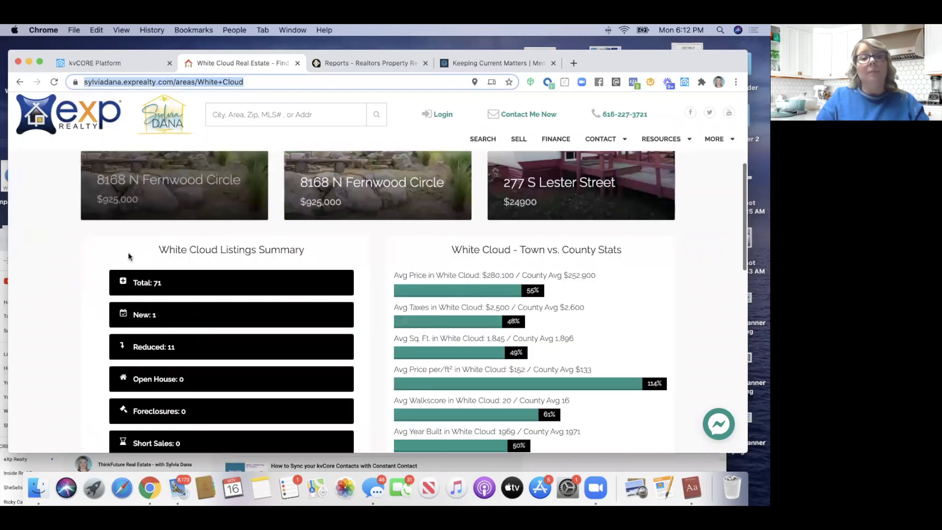
scroll(128, 252, "up", 5)
left_click(110, 66)
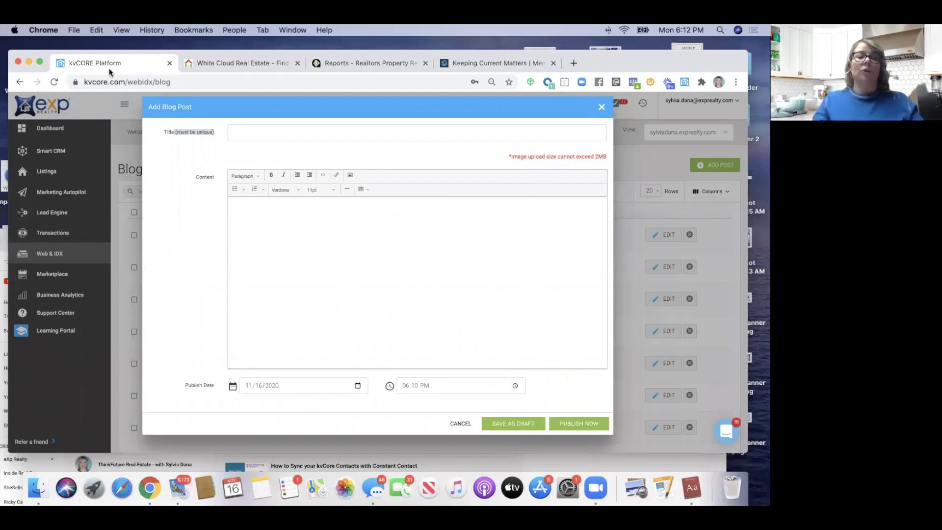
Enter 'Top 5 Favorite Places in White Cloud' as the blog post title
left_click(247, 131)
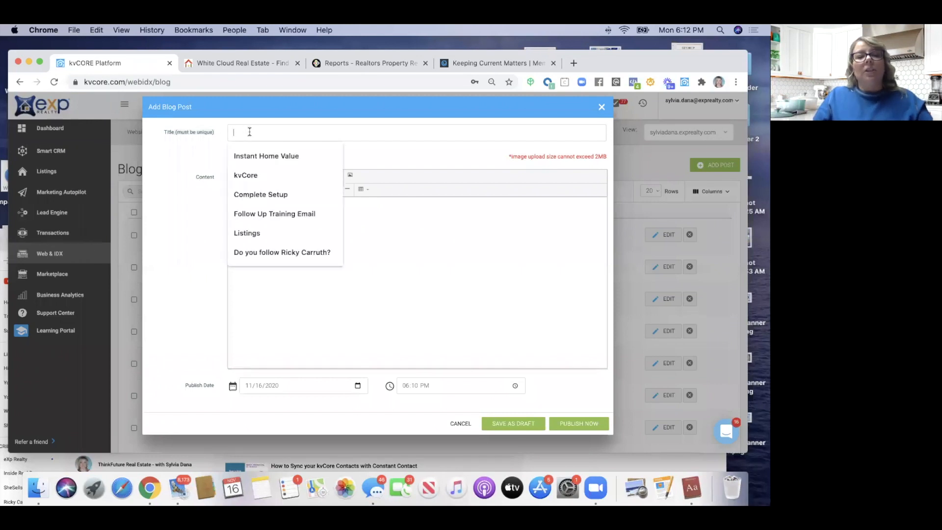
type("Top")
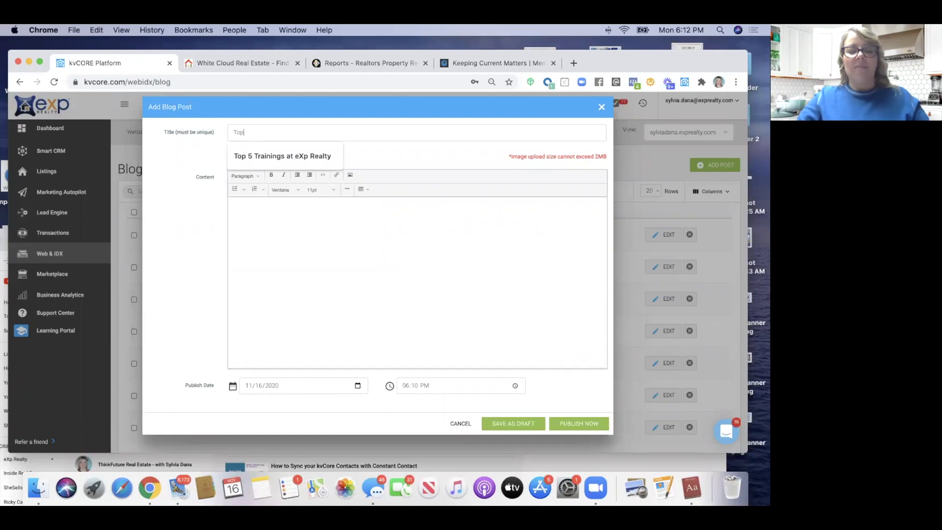
type(" 5 Favorite Places in White Cloud")
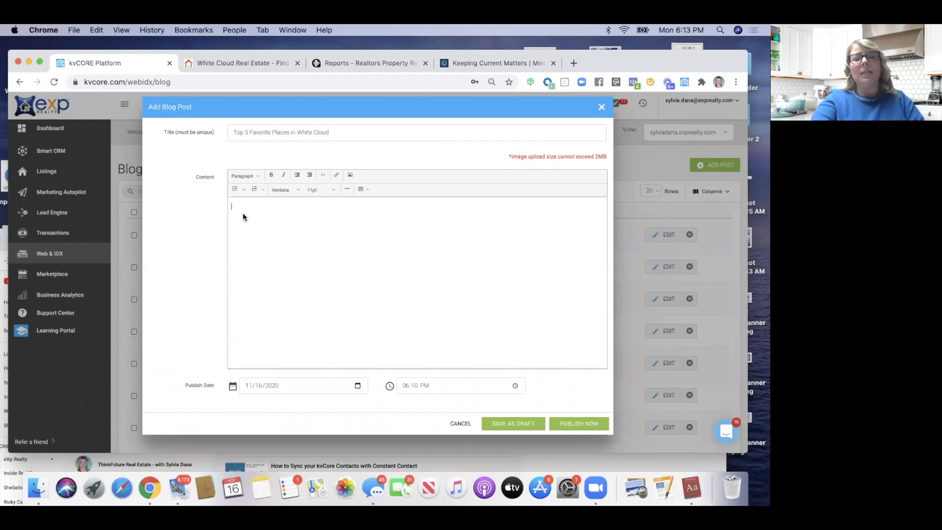
Write a 'Content' line and a 'Learn More About' line in the post body
scroll(242, 213, "down", 2)
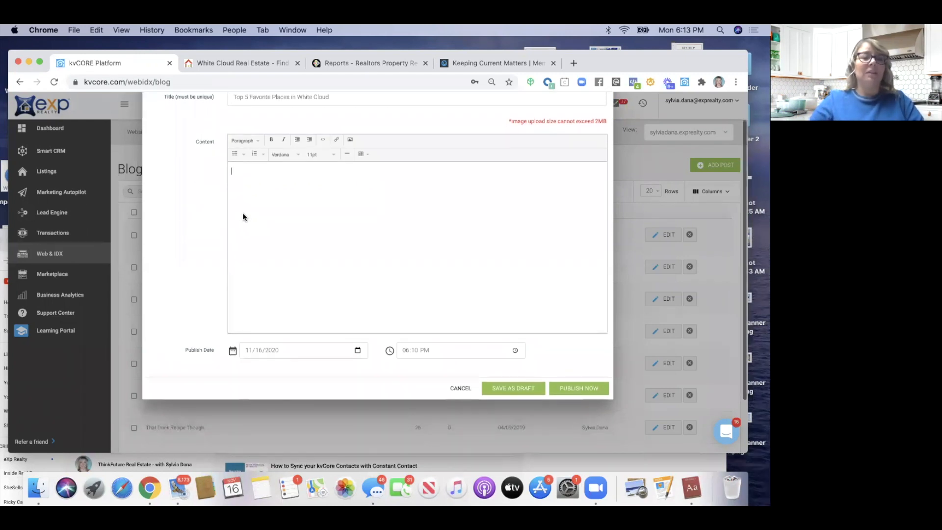
left_click(242, 216)
type("Content")
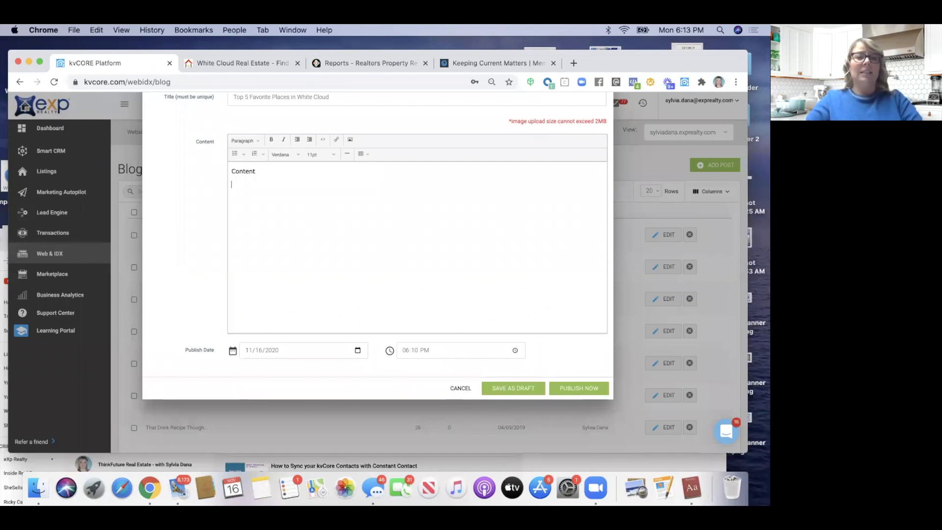
key("Return")
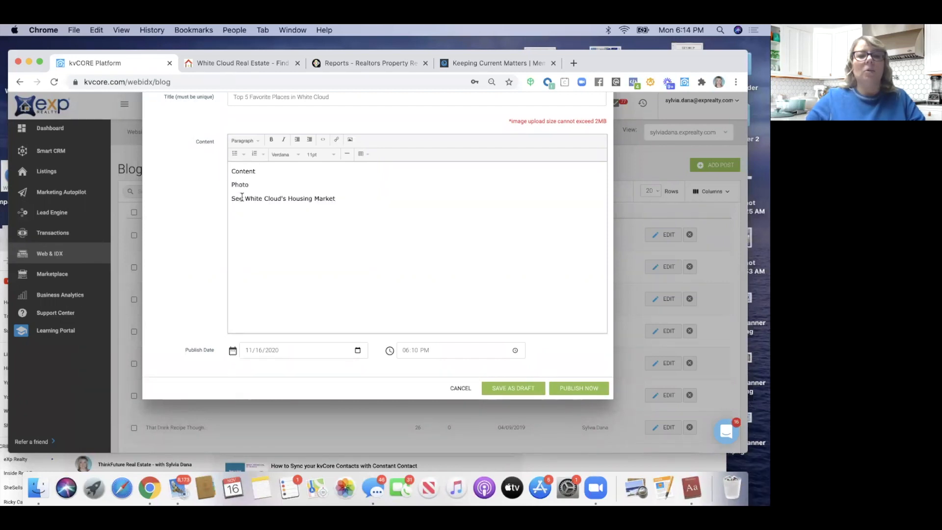
type("Learn More about")
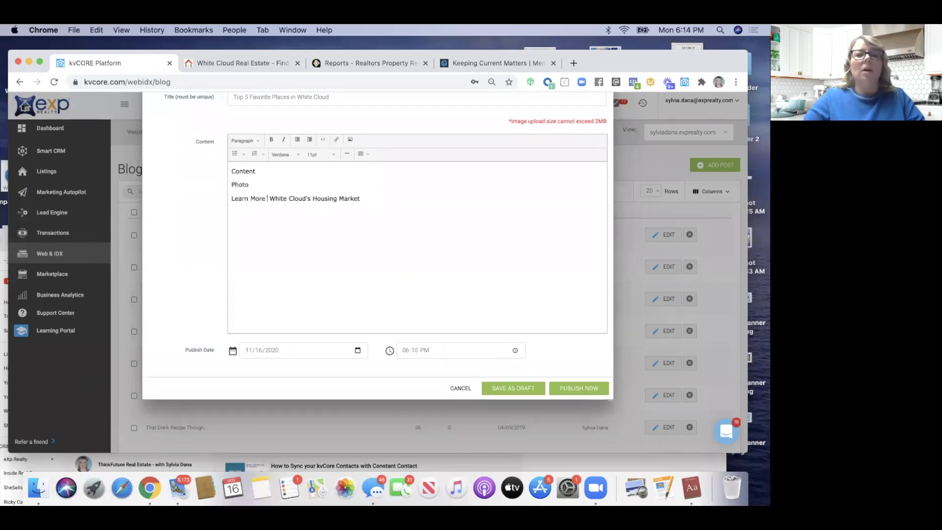
key("BackSpace")
key("BackSpace")
key("BackSpace")
key("BackSpace")
key("BackSpace")
type("Ao")
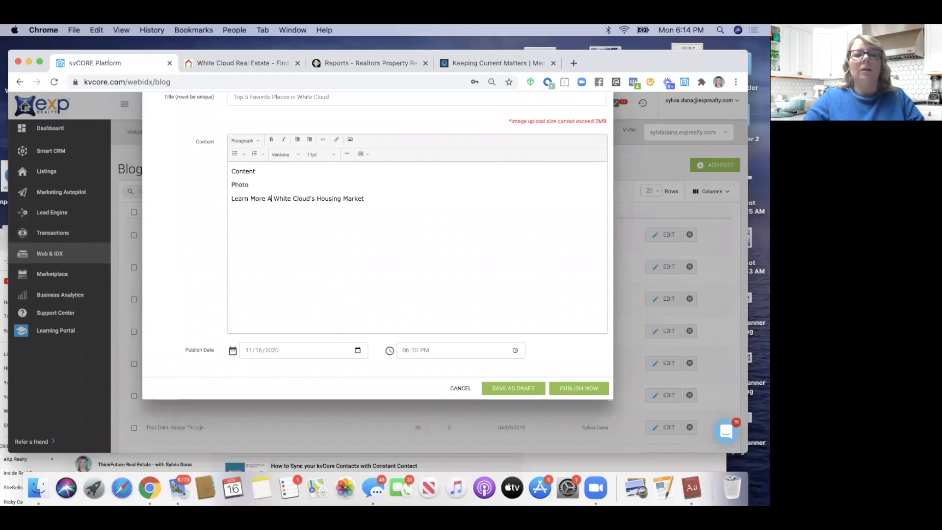
key("BackSpace")
type("bout")
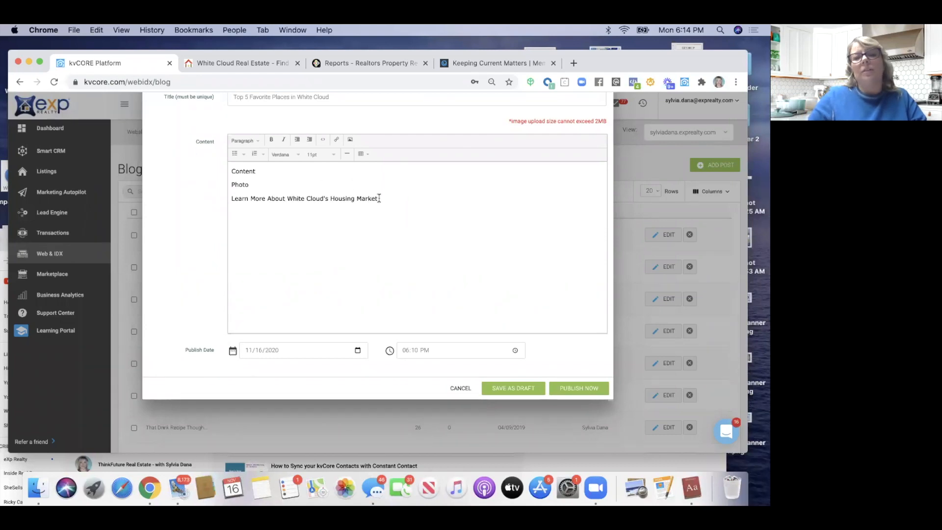
Link the 'Learn More About White Cloud's Housing Market' line to the White Cloud page URL
left_click_drag(377, 199, 239, 196)
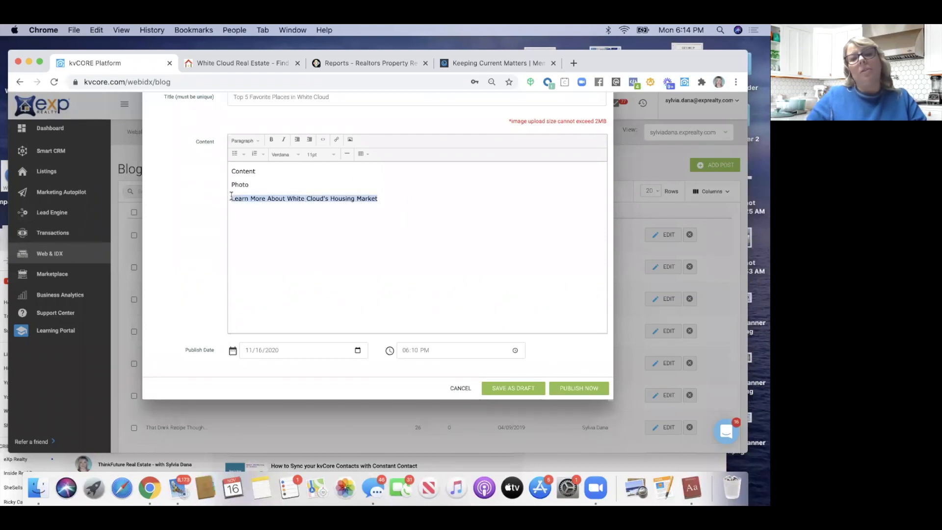
left_click(335, 140)
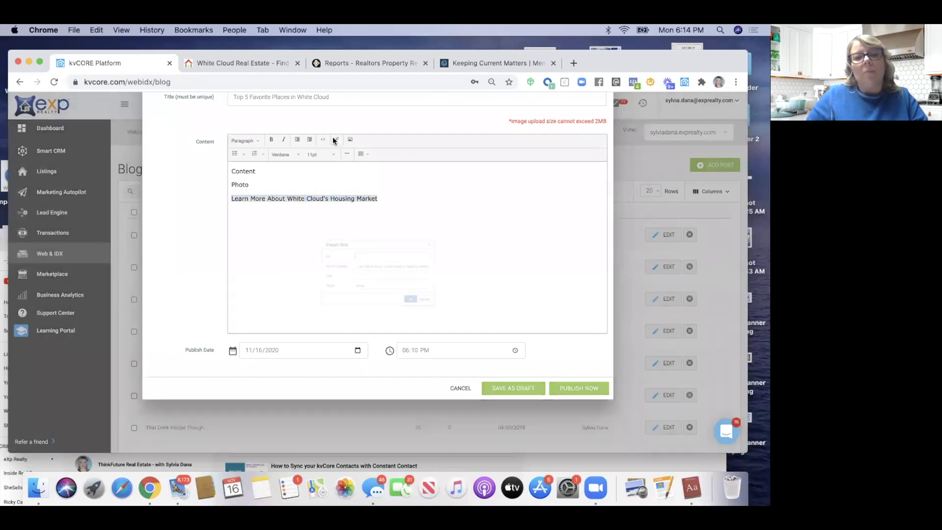
key("super+v")
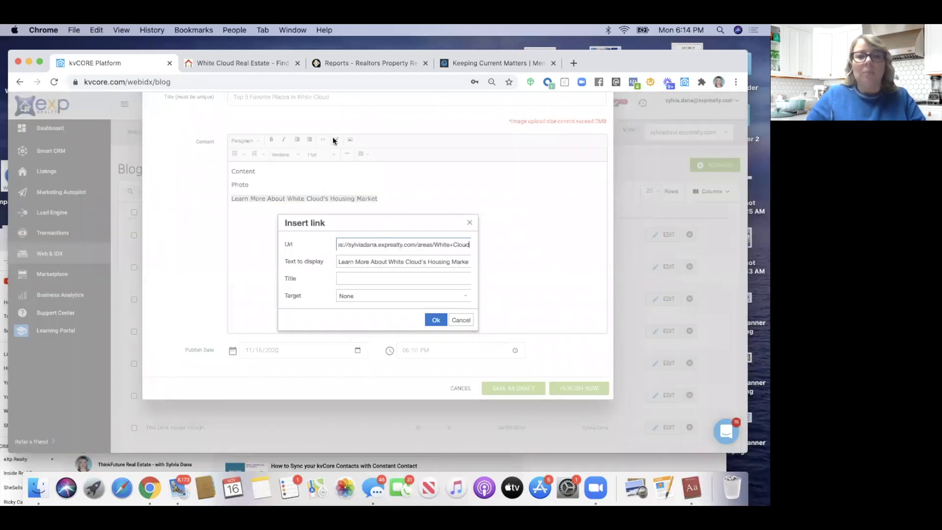
left_click(436, 320)
left_click(324, 219)
Save the blog post as a draft
scroll(324, 219, "up", 2)
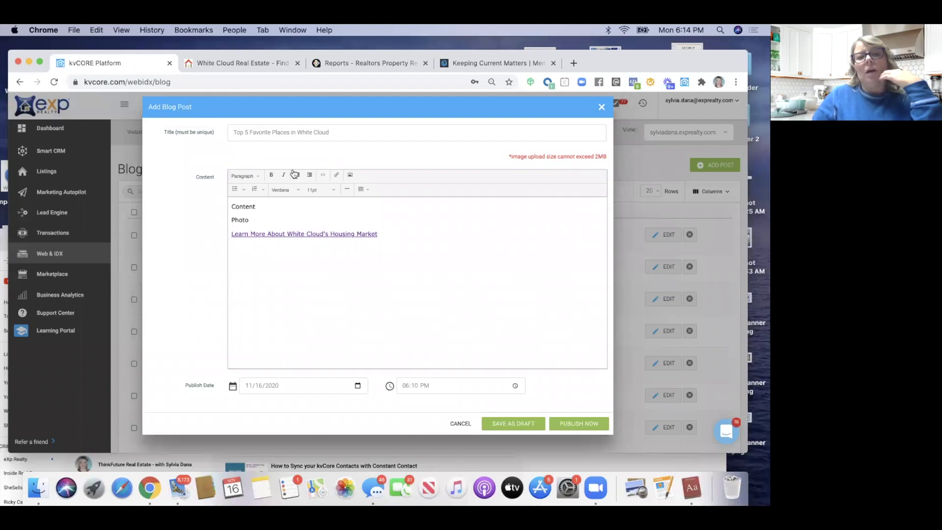
scroll(293, 173, "down", 2)
scroll(294, 173, "up", 2)
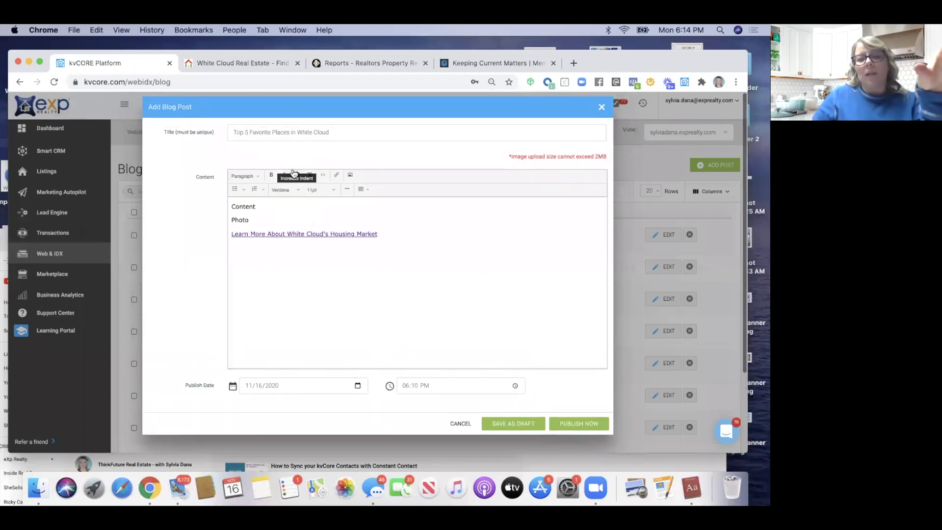
scroll(293, 173, "down", 3)
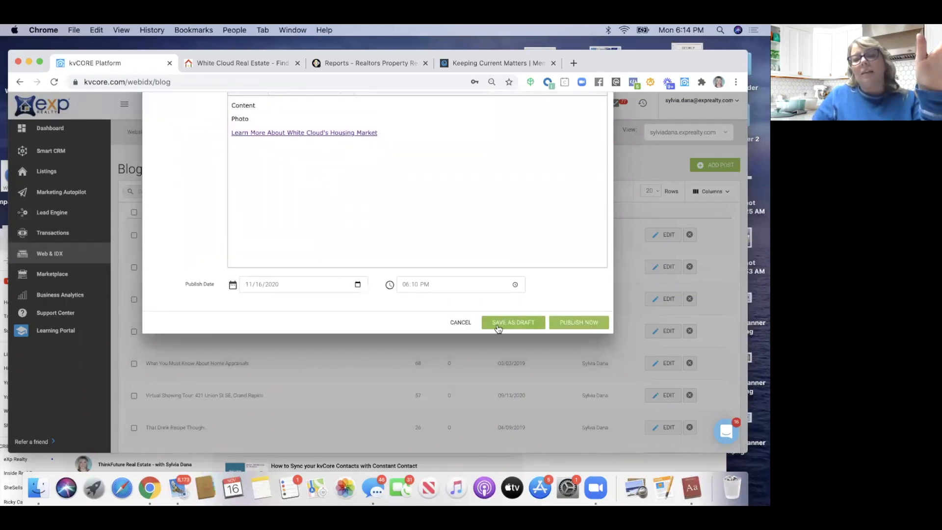
left_click(498, 323)
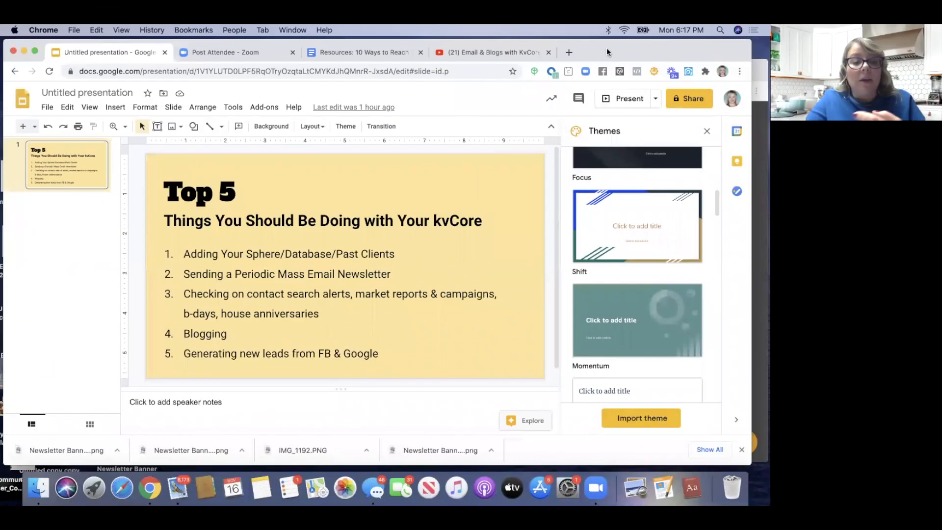
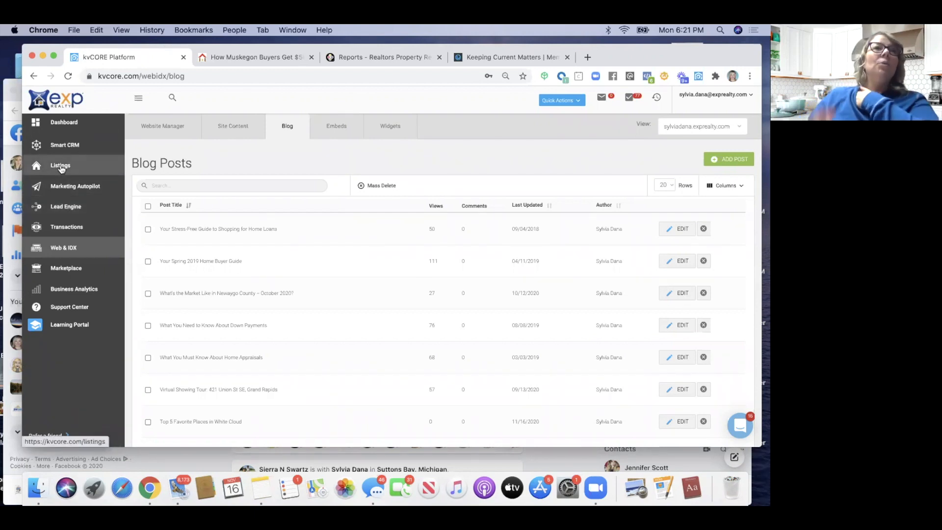
Leave Blog Posts and open the Property Listings table from the sidebar
left_click(61, 168)
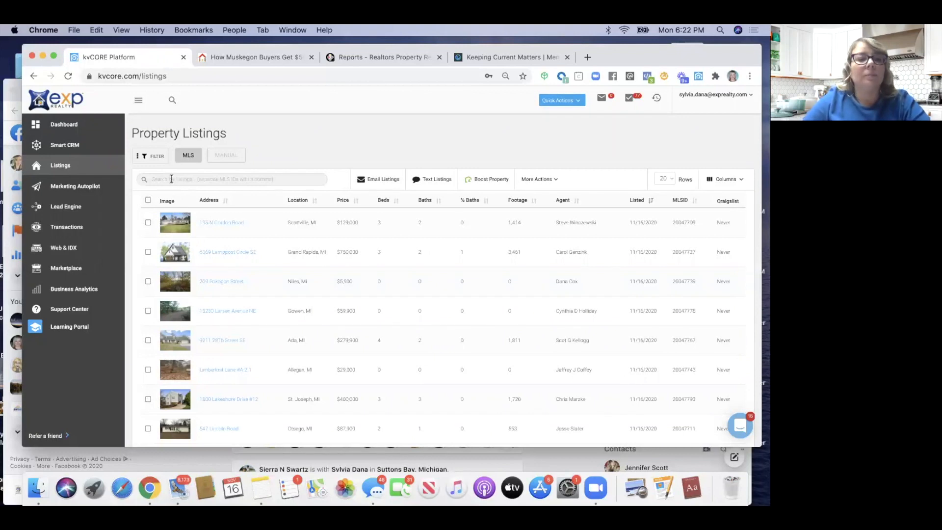
Filter the listings table to show only My Listings
left_click(145, 156)
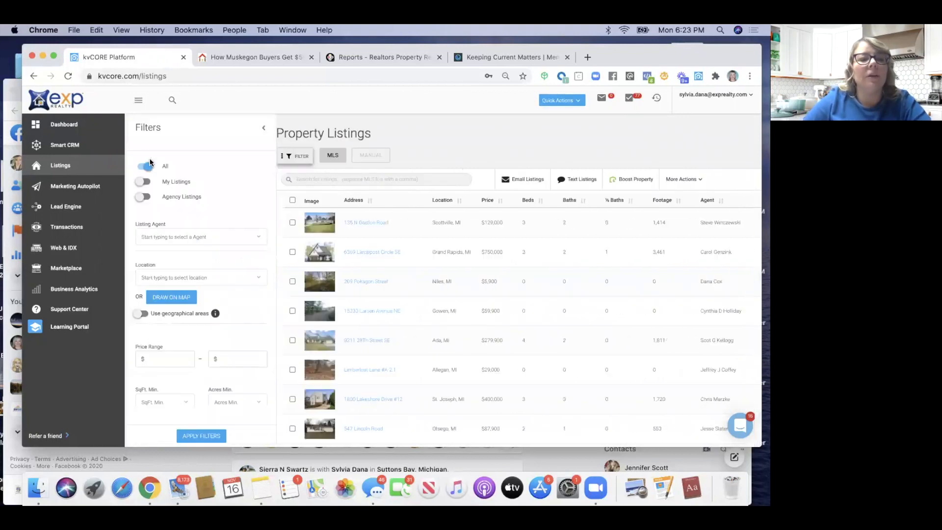
left_click(142, 183)
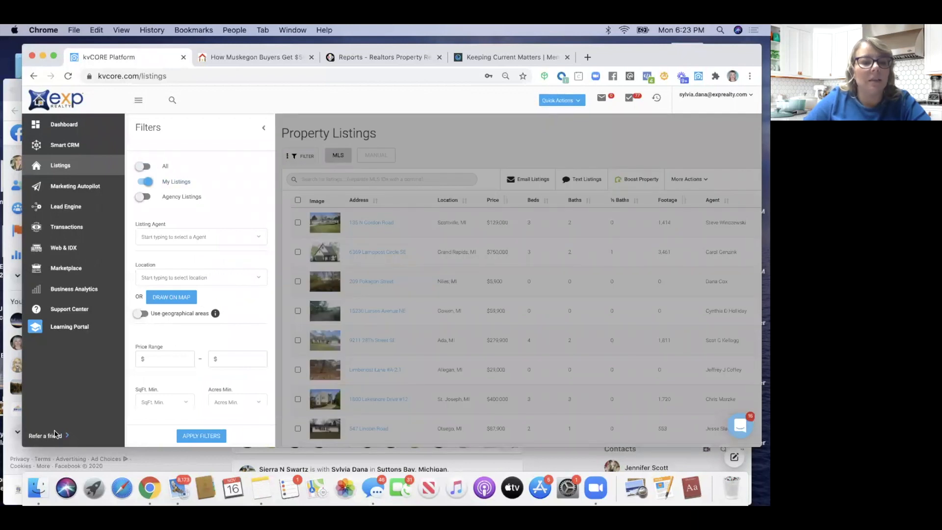
left_click(201, 435)
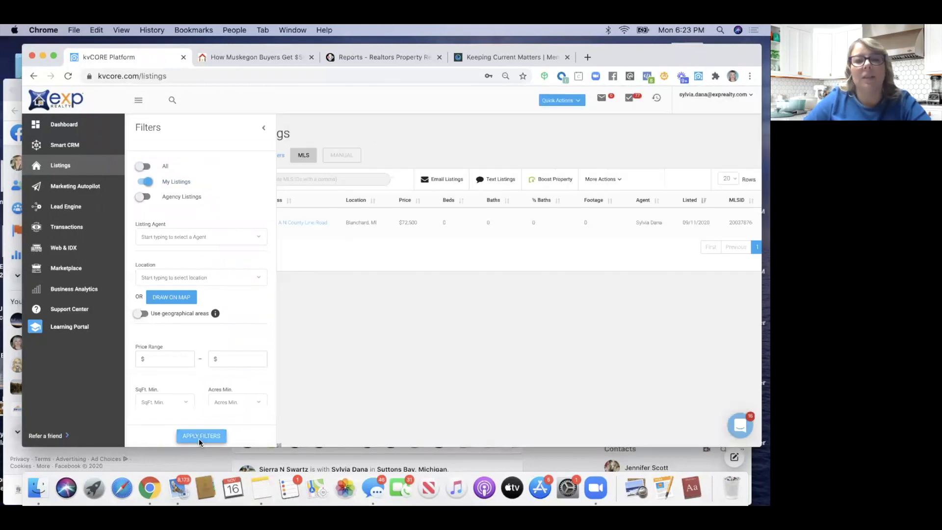
Open the Parcel A N County Line Road listing and select its MLS number 20037876
left_click(212, 224)
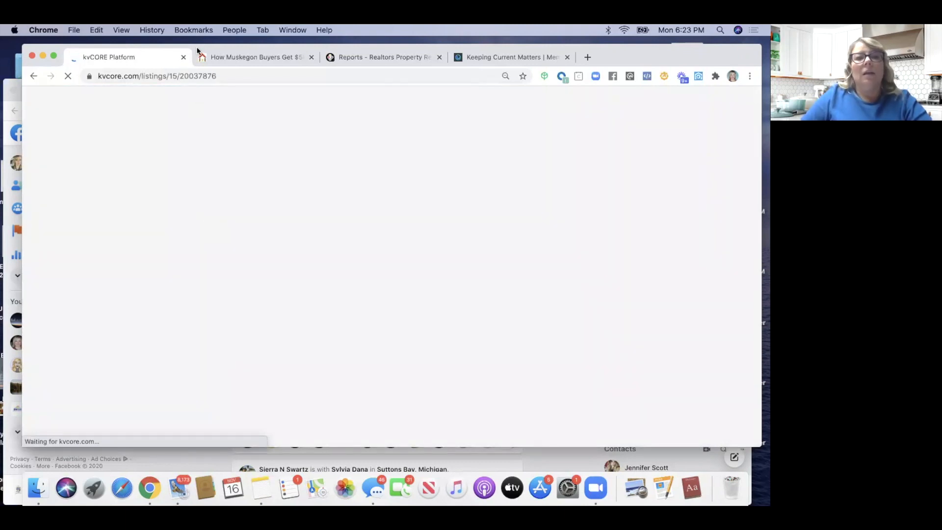
left_click_drag(196, 50, 187, 50)
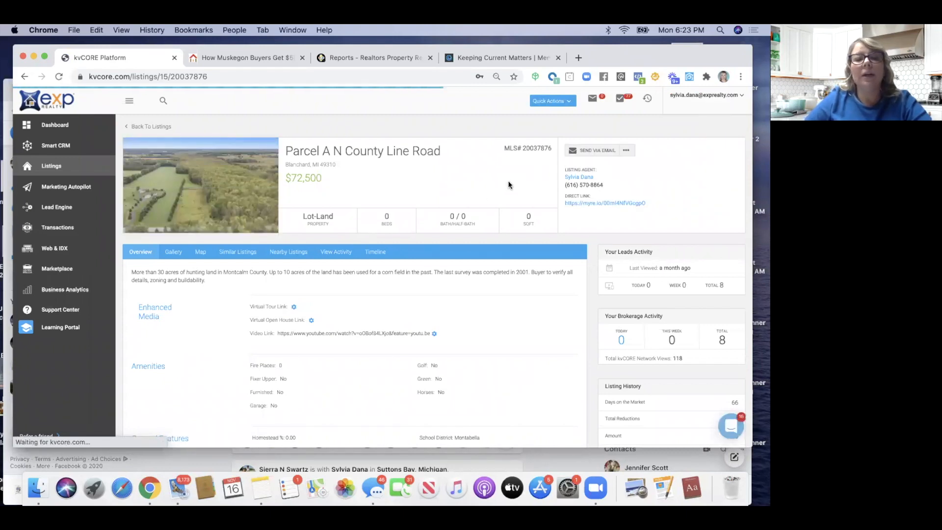
double_click(550, 148)
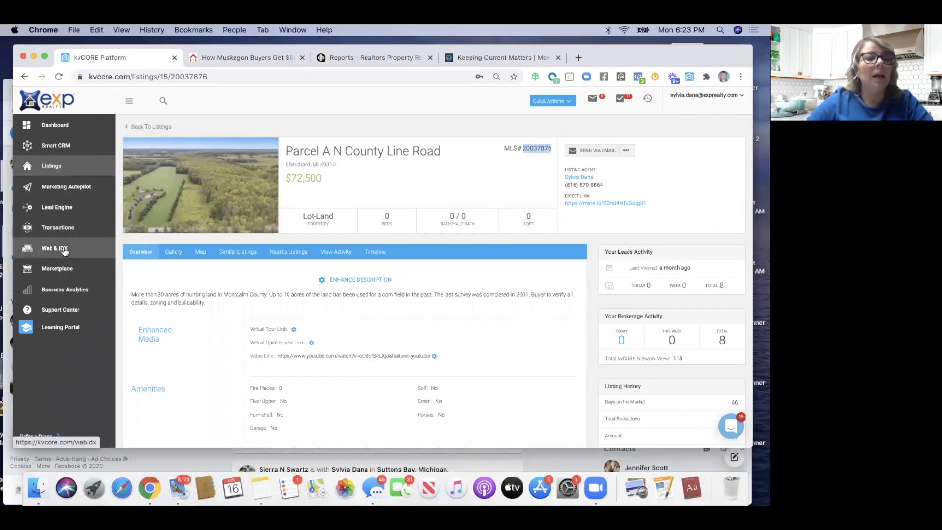
In Lead Engine, start building an IDX squeeze page for the agent's own domain
left_click(57, 215)
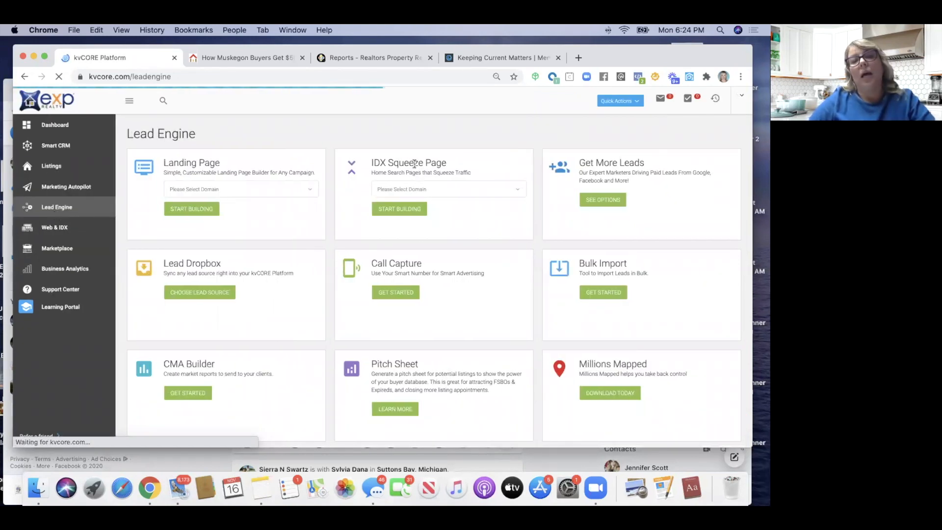
left_click(477, 191)
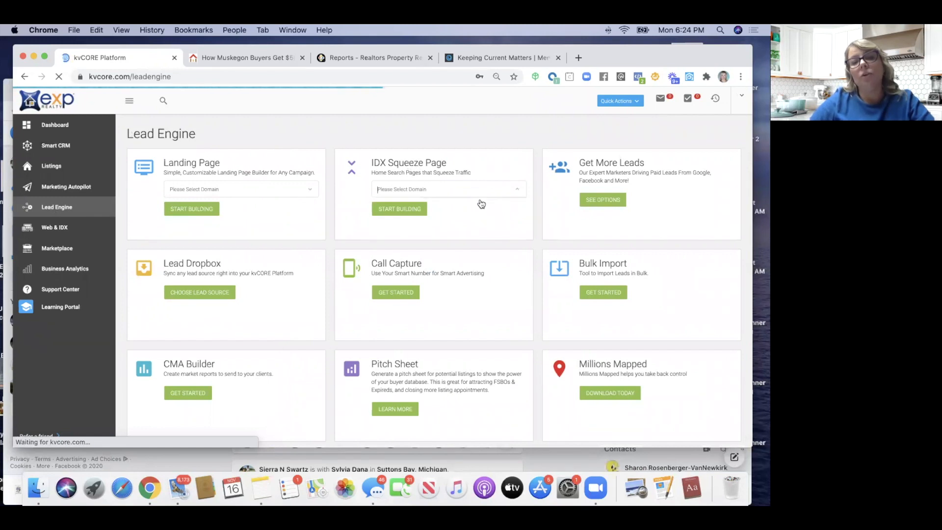
left_click(506, 189)
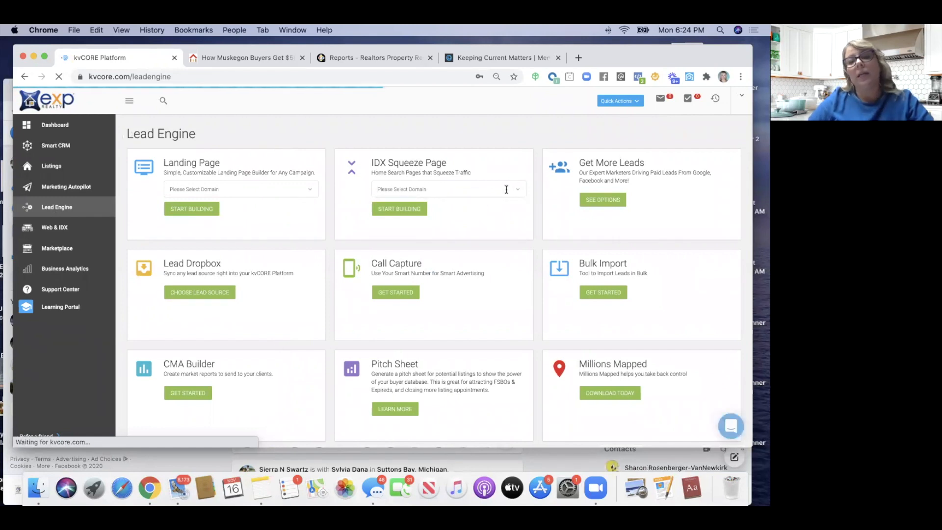
left_click(507, 189)
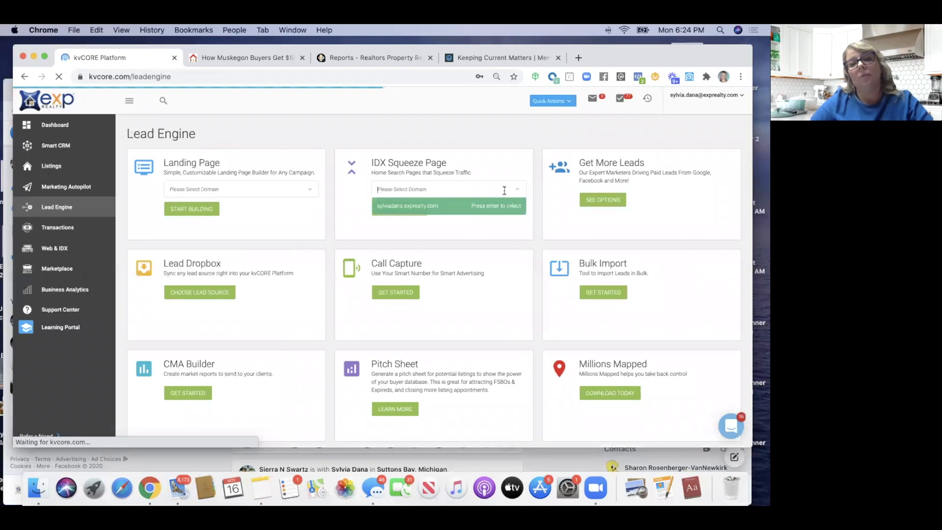
left_click(397, 207)
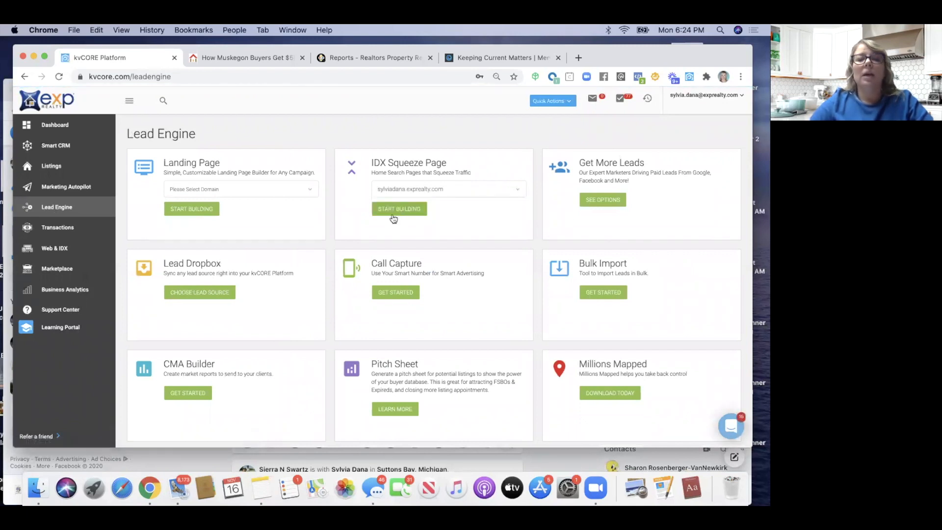
left_click(394, 213)
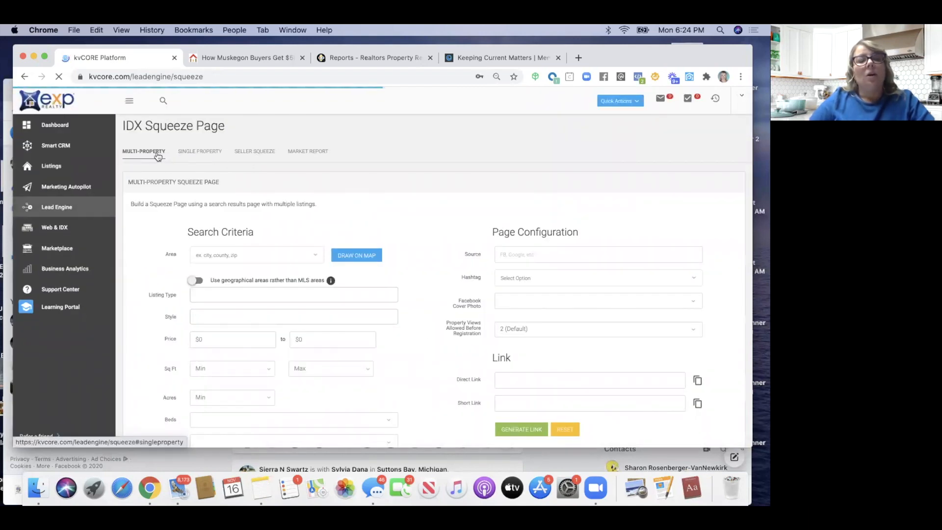
Fill the Single Property squeeze page with Source FB and Listing ID 20037876
left_click(199, 153)
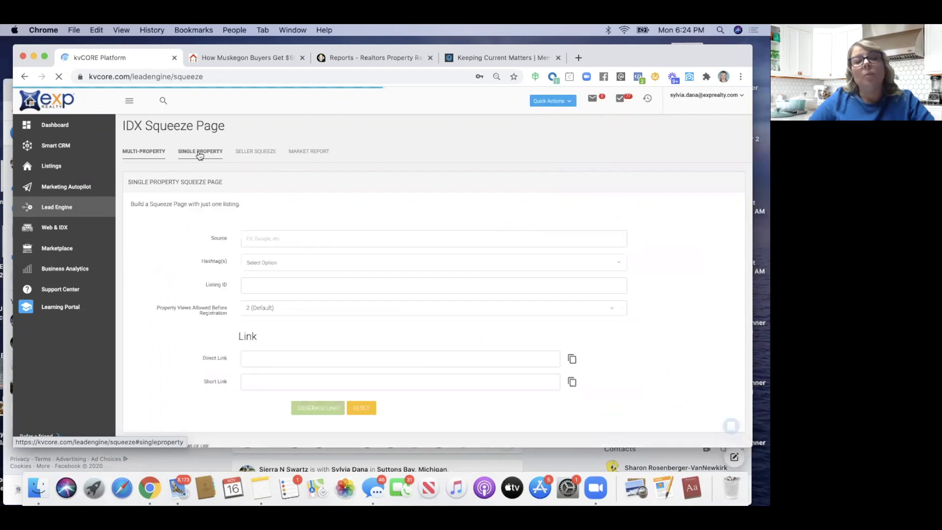
left_click(274, 239)
type("FB")
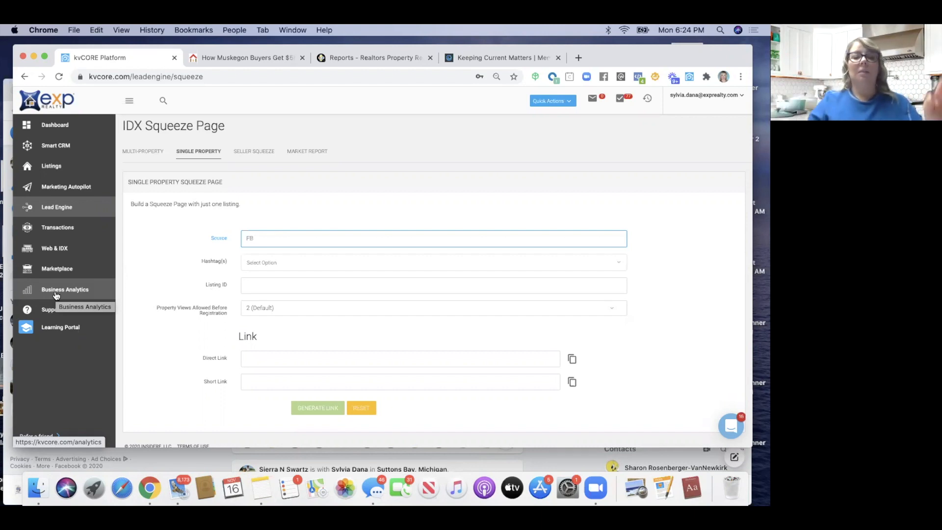
left_click(258, 286)
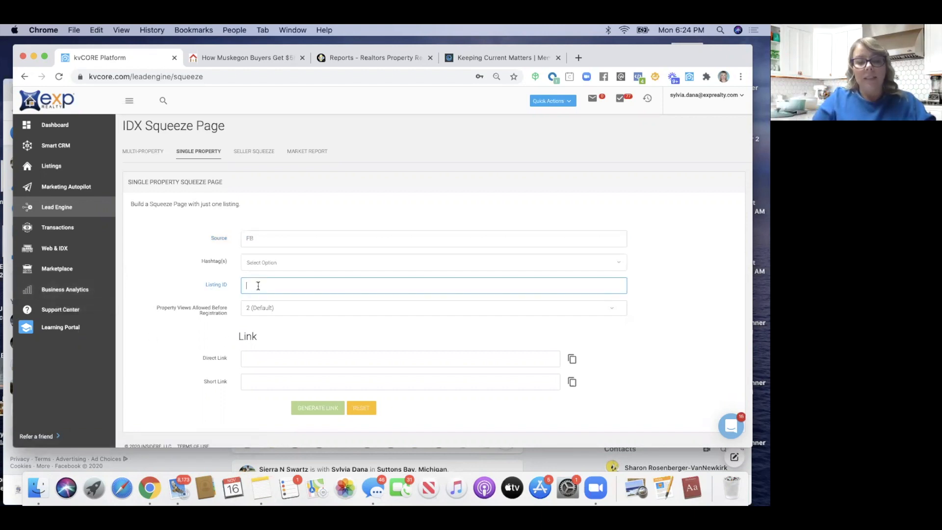
type("20017876")
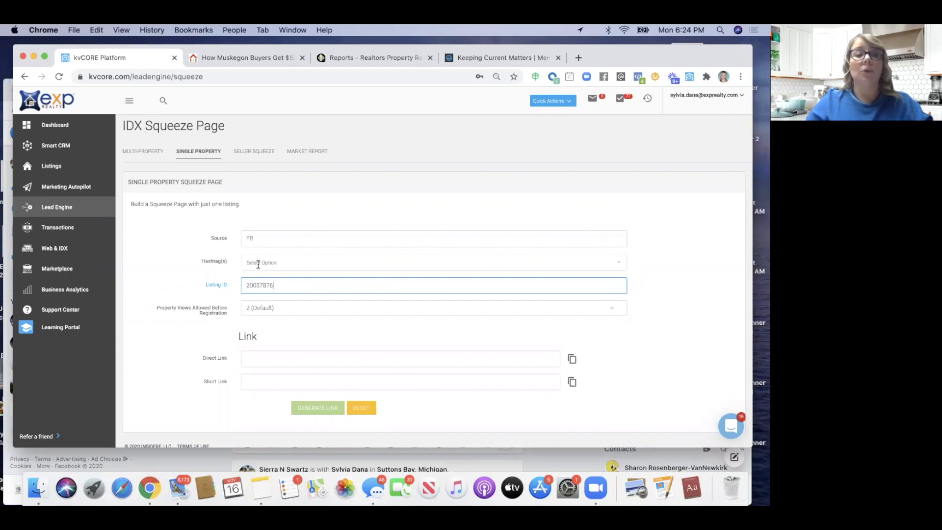
left_click(256, 264)
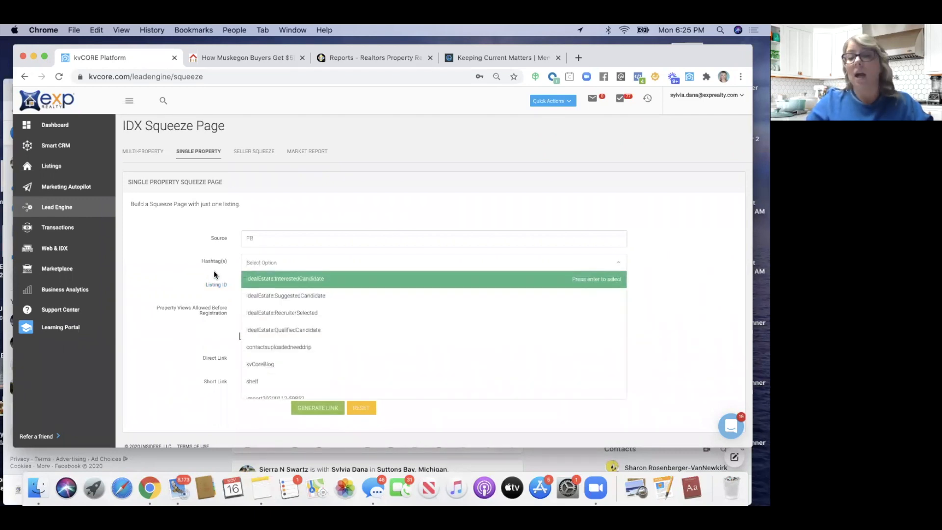
left_click(320, 176)
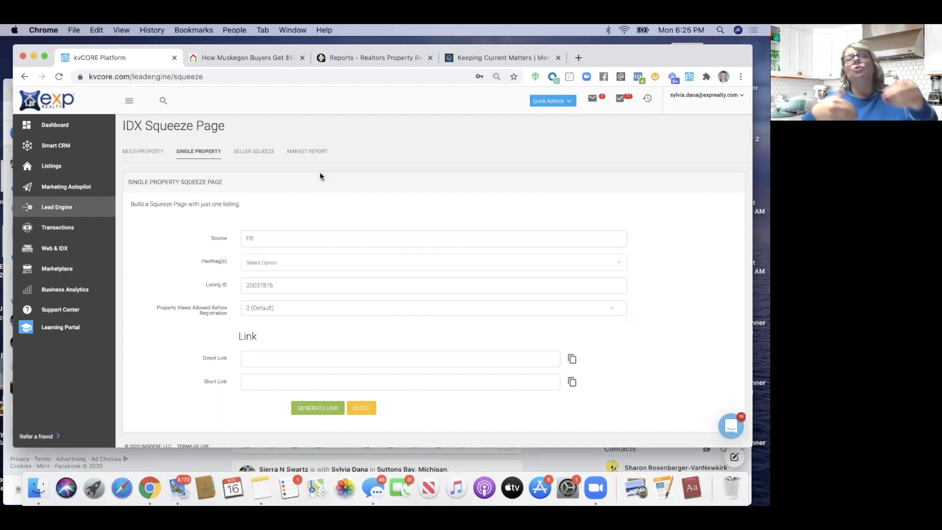
Add the ParcelANCountyLineRd hashtag to the squeeze page
left_click(245, 263)
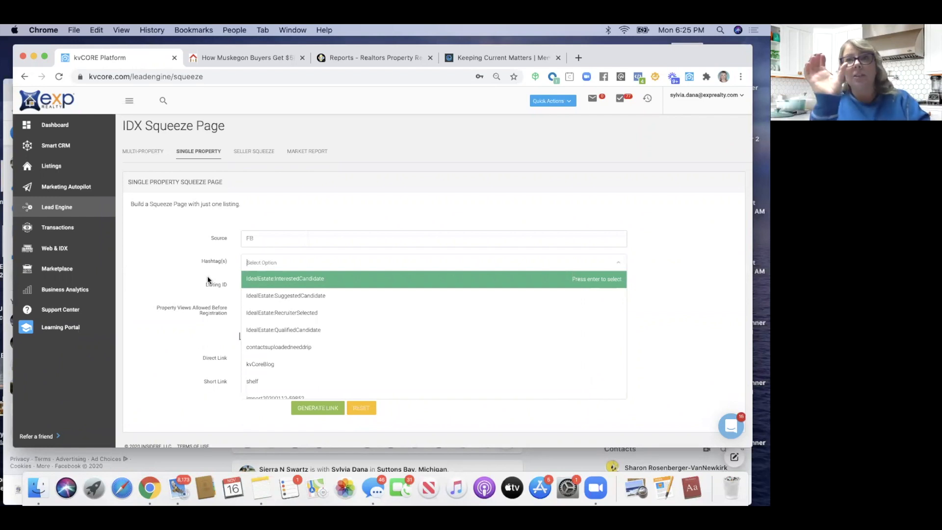
type("Par")
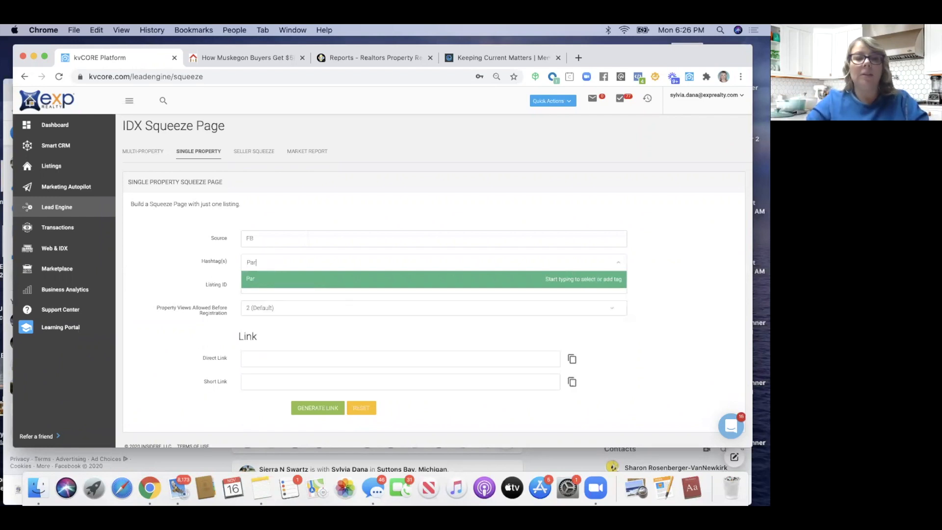
type("celANCount")
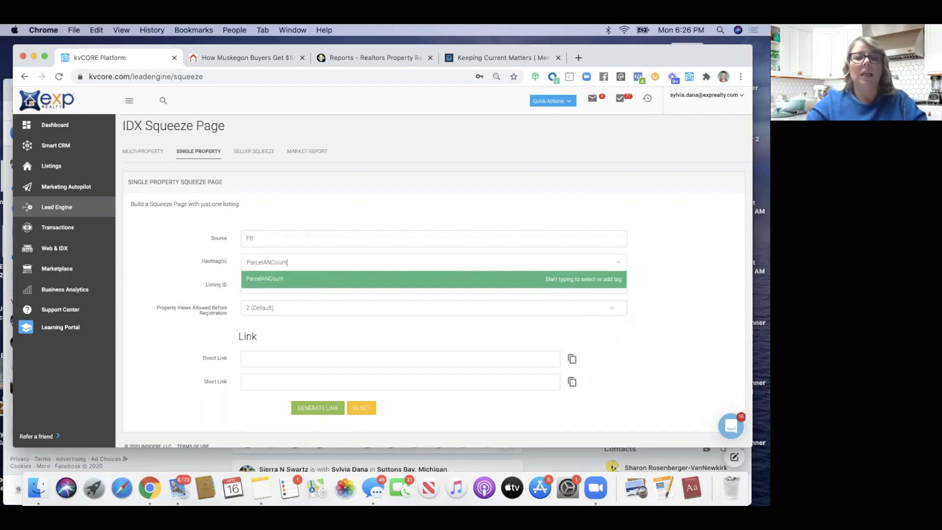
type("yLi")
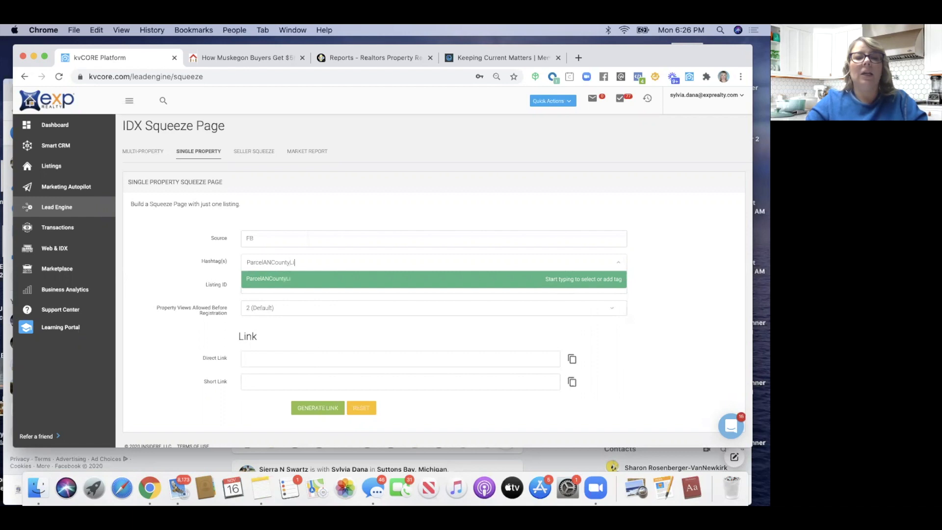
type("neRd")
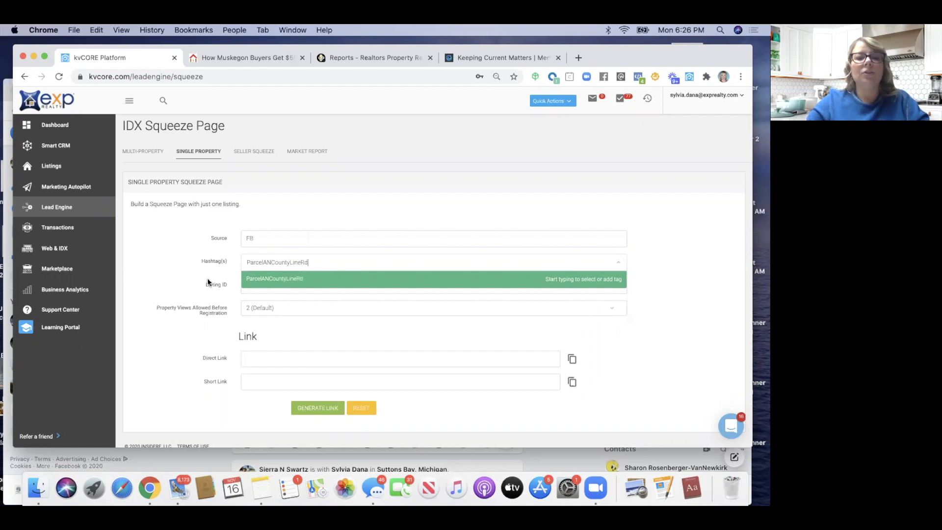
left_click(266, 277)
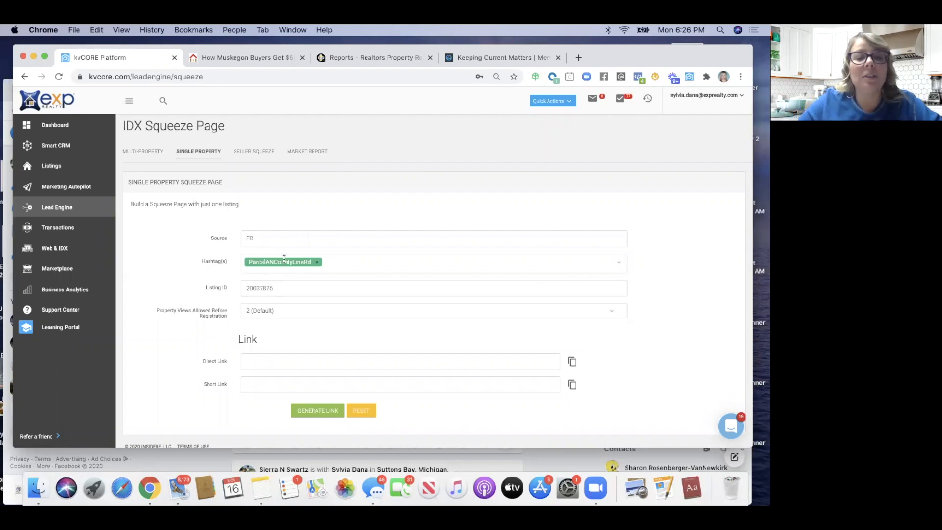
left_click(317, 262)
left_click(272, 265)
type("Pare")
type("elA")
type("N")
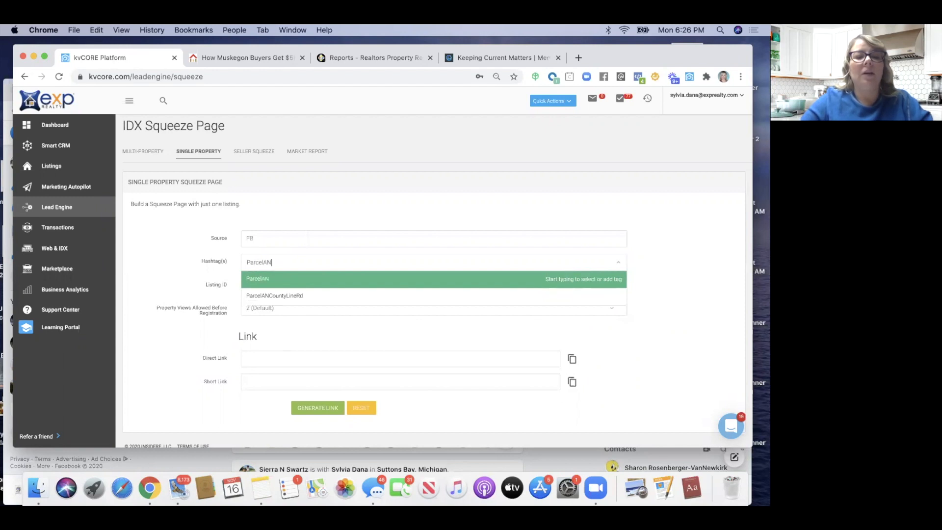
left_click(277, 296)
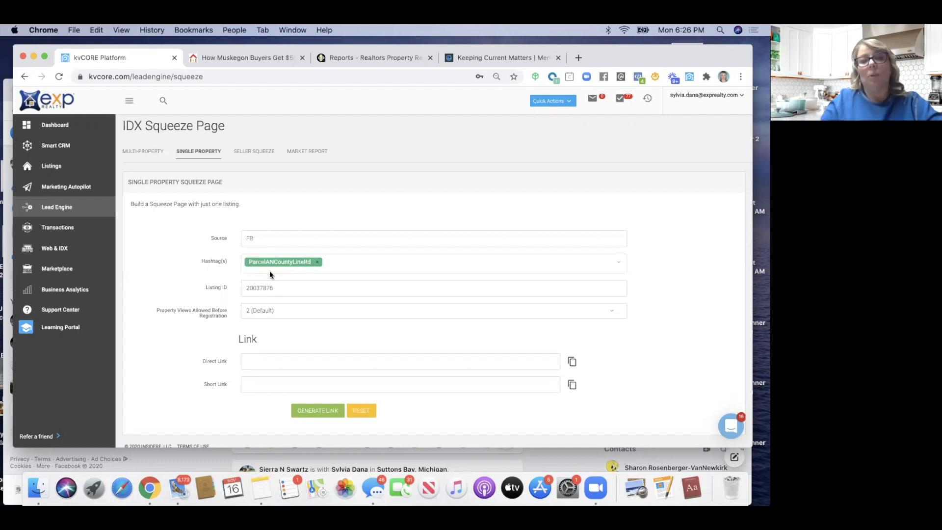
Add FacebookBuyer as a second hashtag
left_click(331, 265)
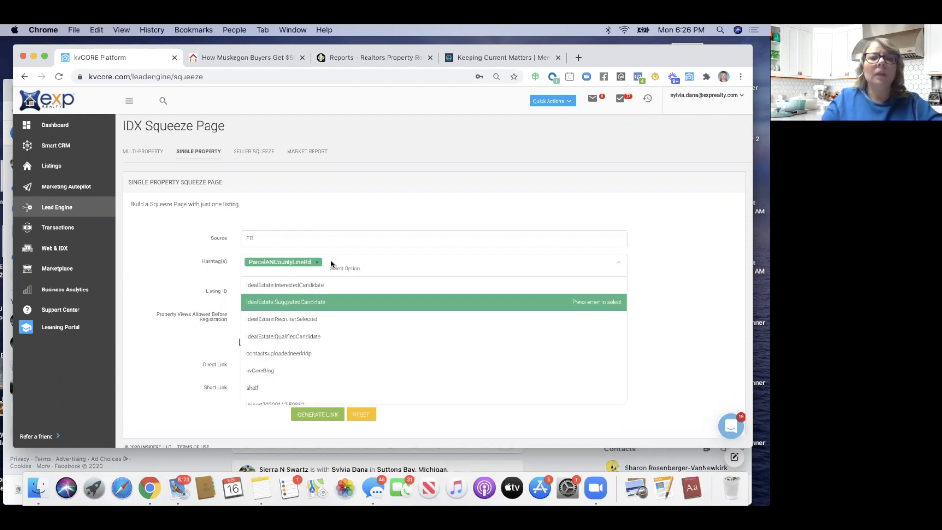
type("fac")
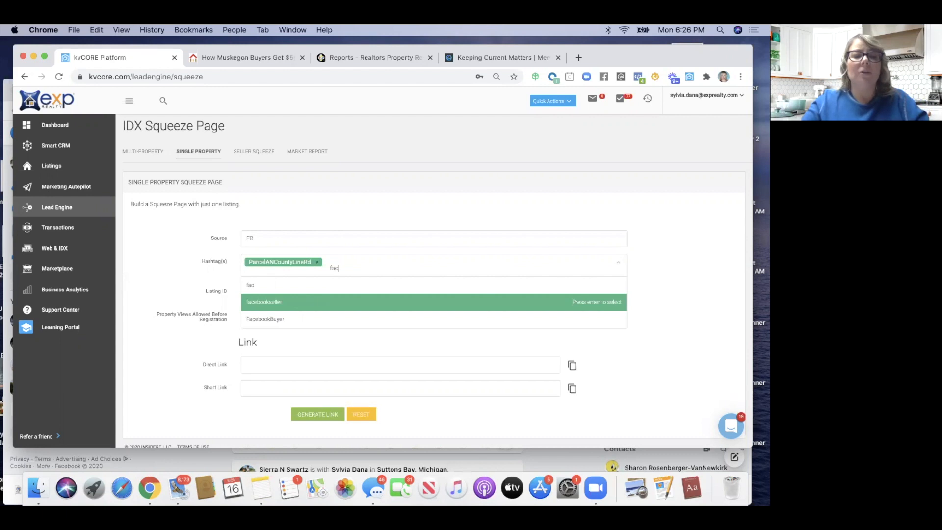
left_click(291, 317)
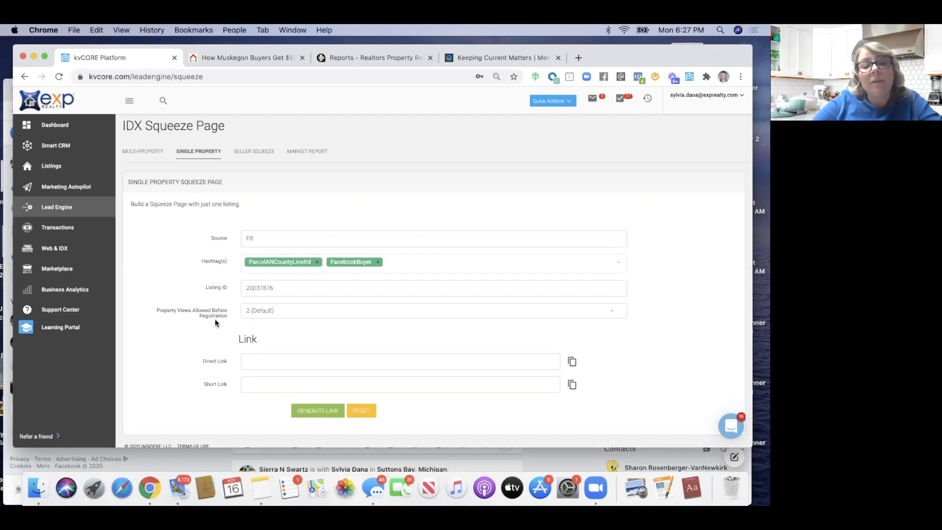
Allow 1 (Immediate) property view before registration, generate the links, and copy the short link
left_click(262, 315)
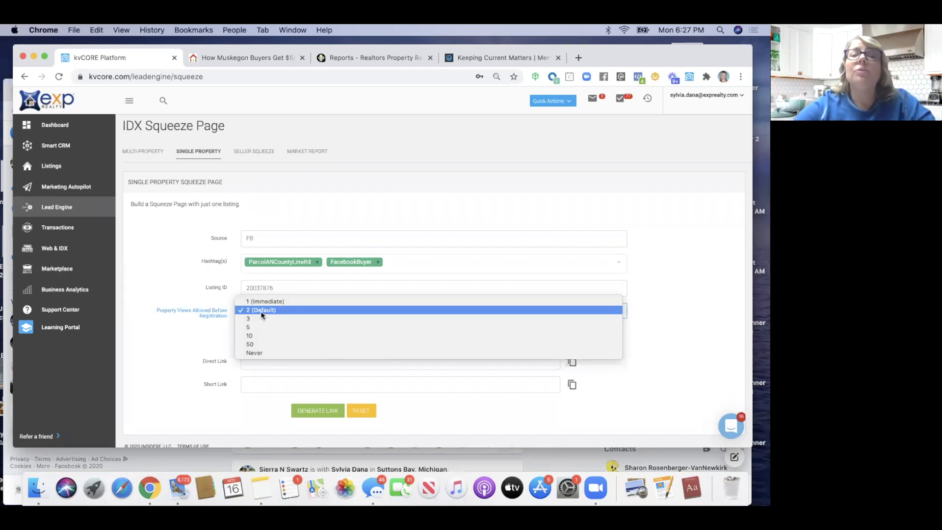
left_click(262, 301)
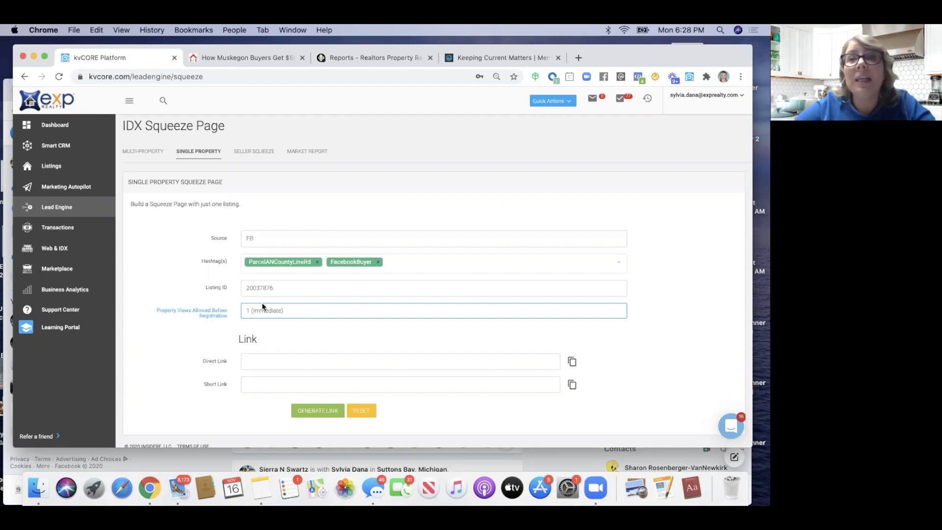
left_click(318, 411)
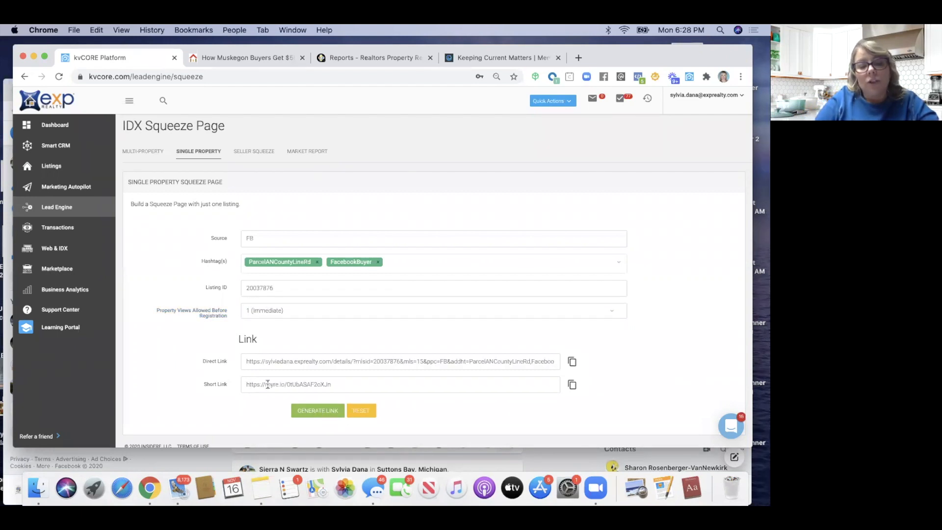
left_click_drag(342, 388, 234, 386)
key("super+c")
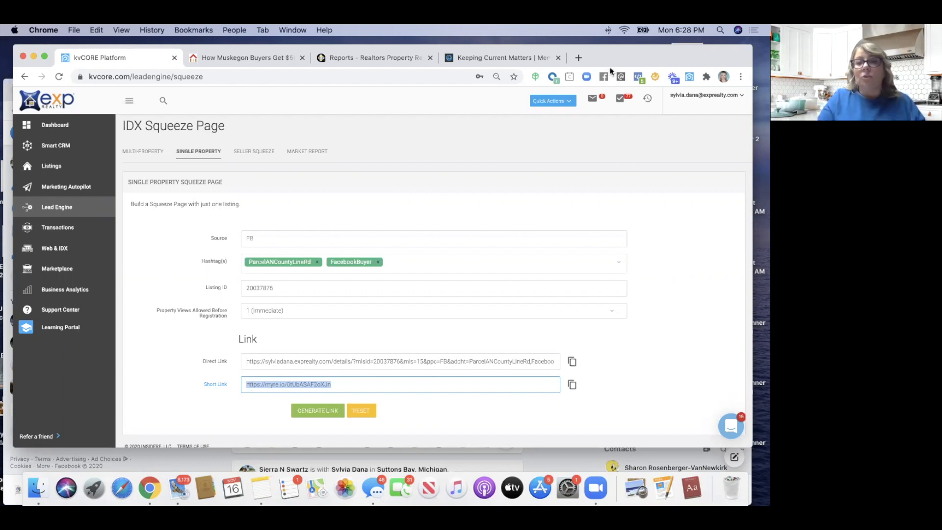
left_click(578, 58)
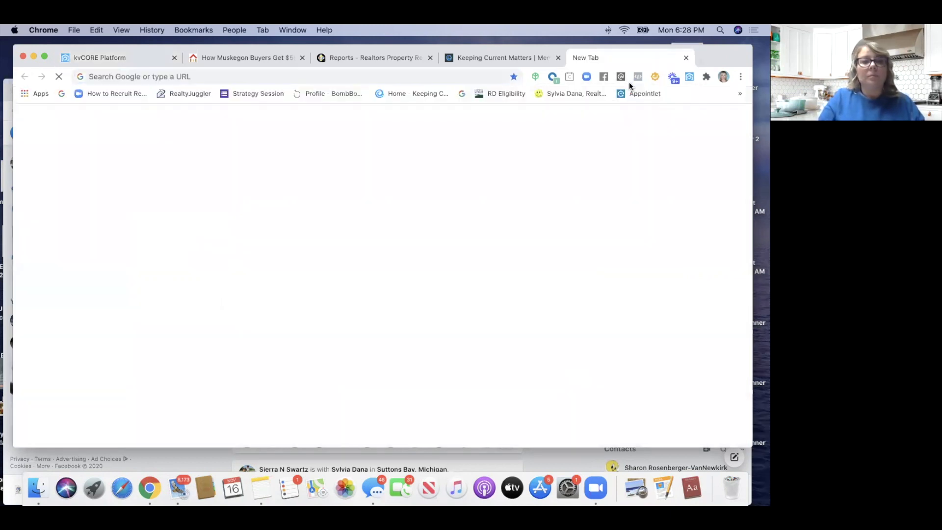
Load the short link and check the URL's MLS 20037876, FB source and hashtag parameters
key("super+v")
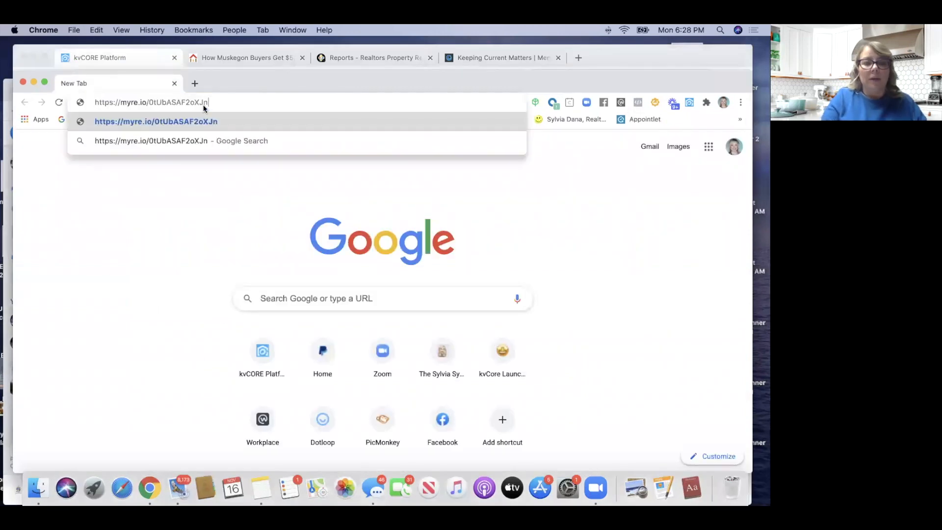
key("Return")
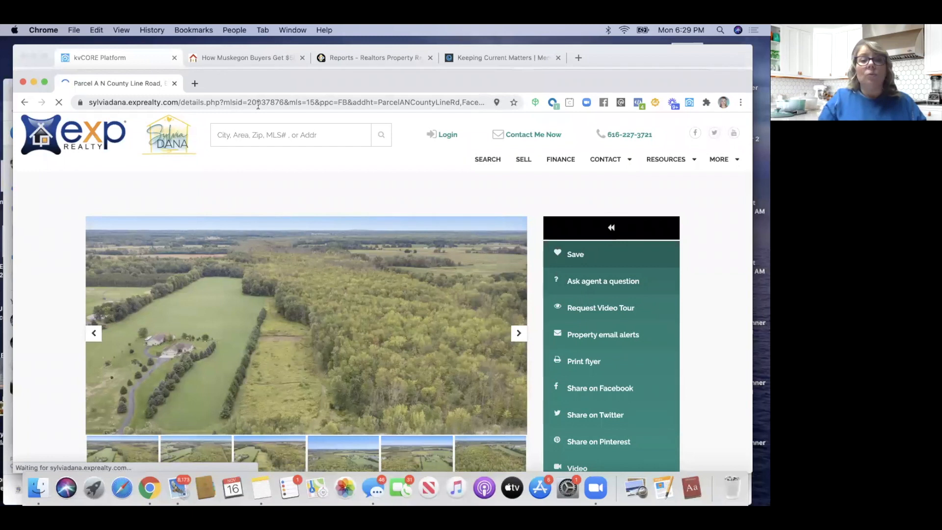
double_click(285, 102)
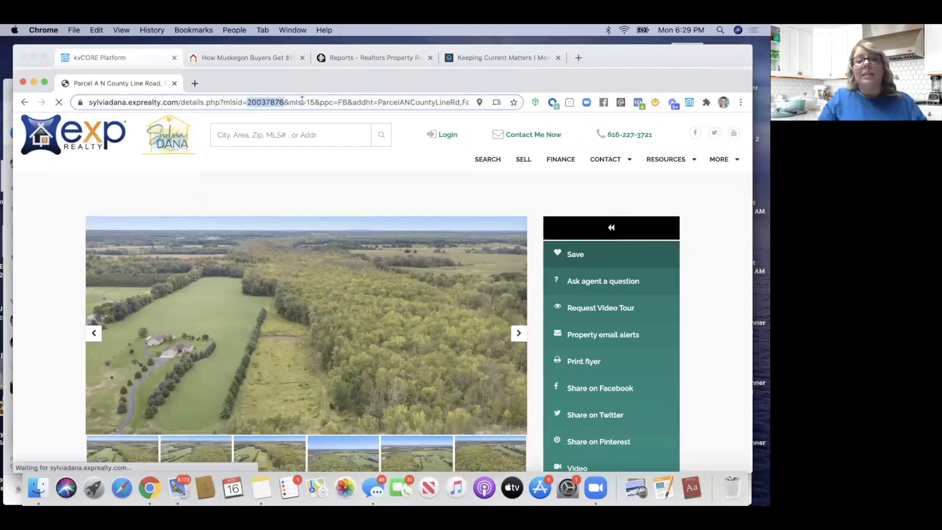
double_click(373, 101)
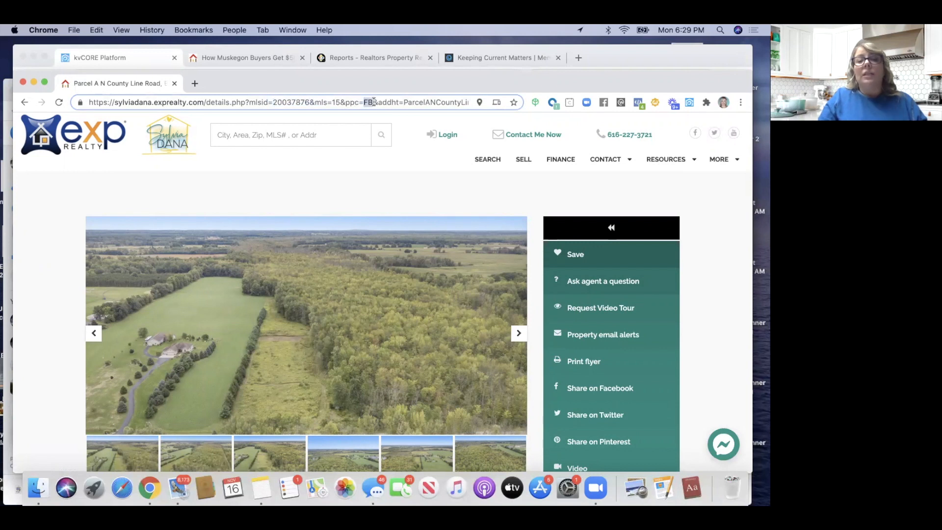
left_click_drag(403, 101, 474, 103)
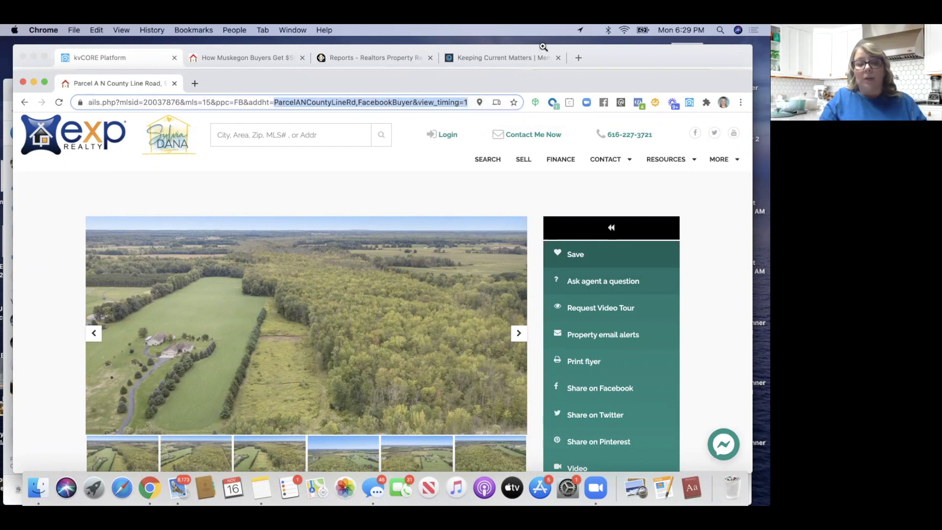
scroll(328, 302, "down", 6)
scroll(332, 304, "down", 5)
scroll(333, 303, "down", 5)
scroll(333, 302, "up", 15)
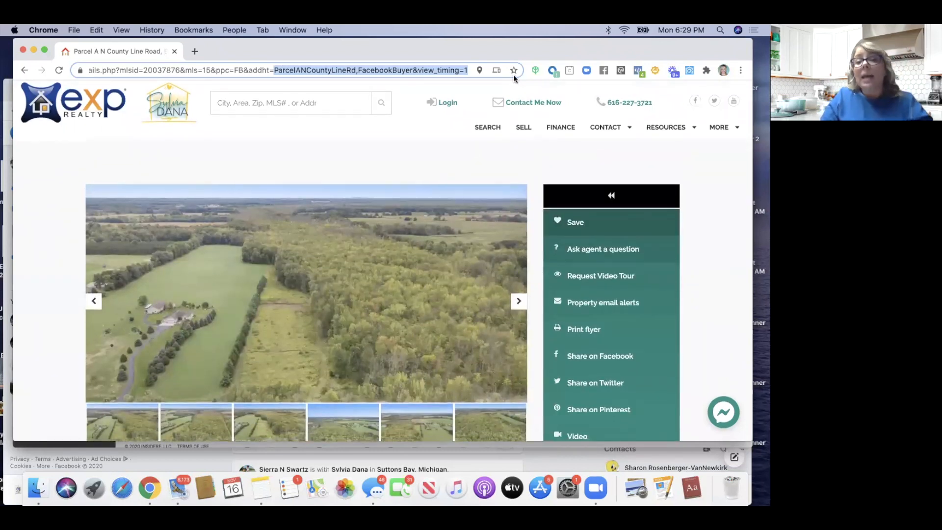
Rearrange the listing and kvCORE windows to uncover Facebook
left_click_drag(533, 53, 530, 95)
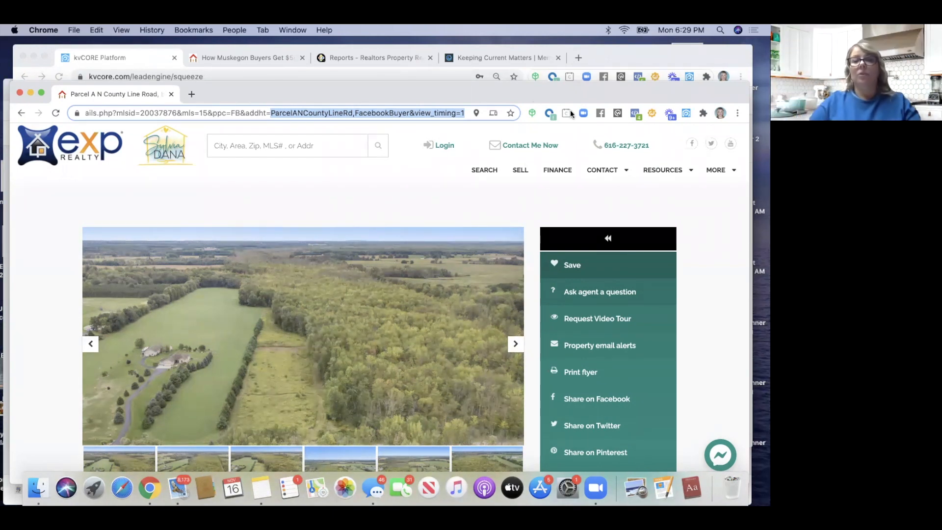
left_click(594, 52)
left_click_drag(596, 55, 539, 174)
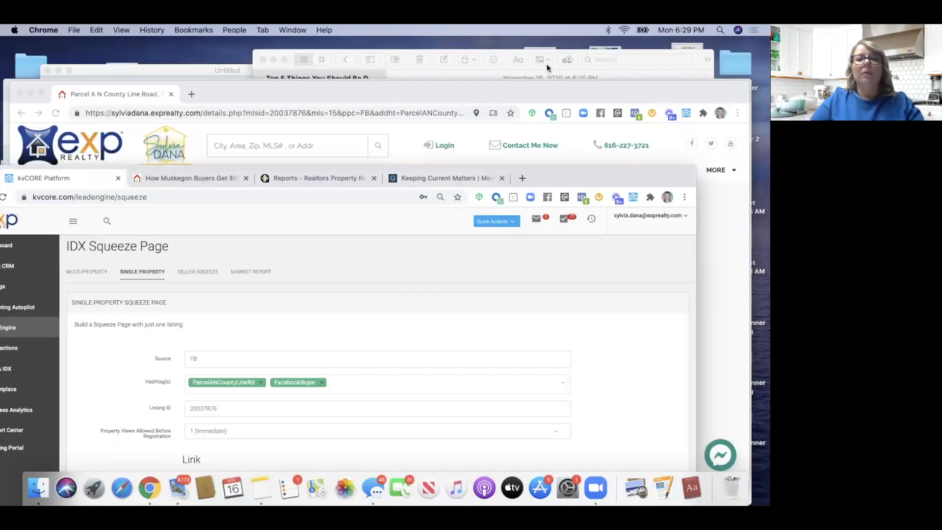
left_click_drag(540, 89, 486, 185)
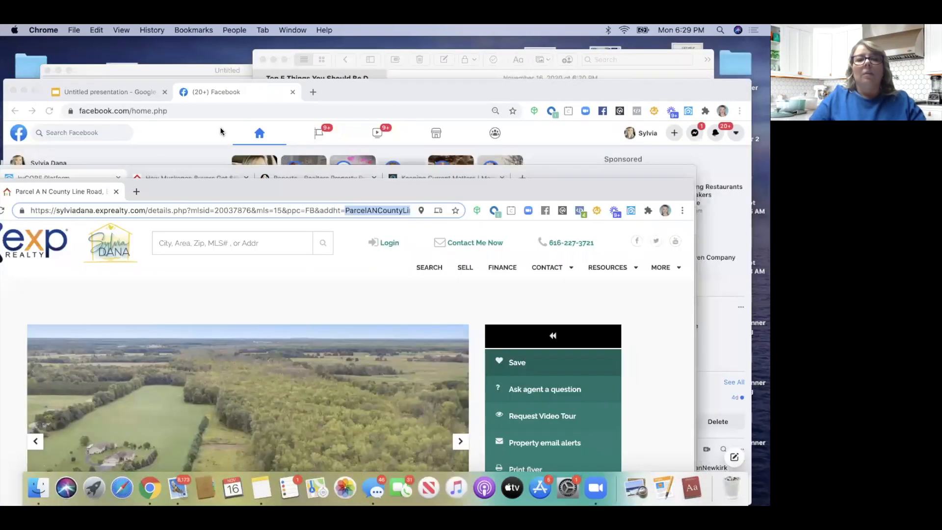
Open the realtor business Page on Facebook and go to its Publishing Tools
left_click(220, 128)
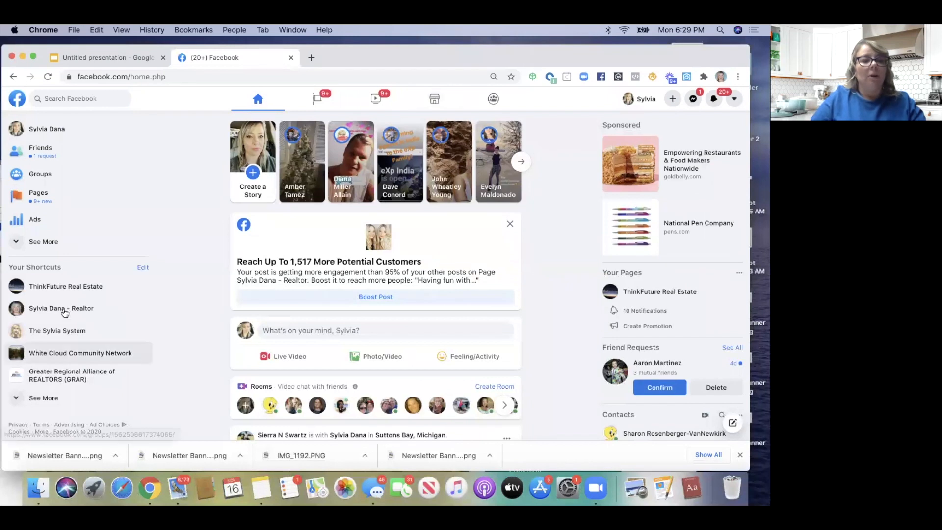
left_click(64, 312)
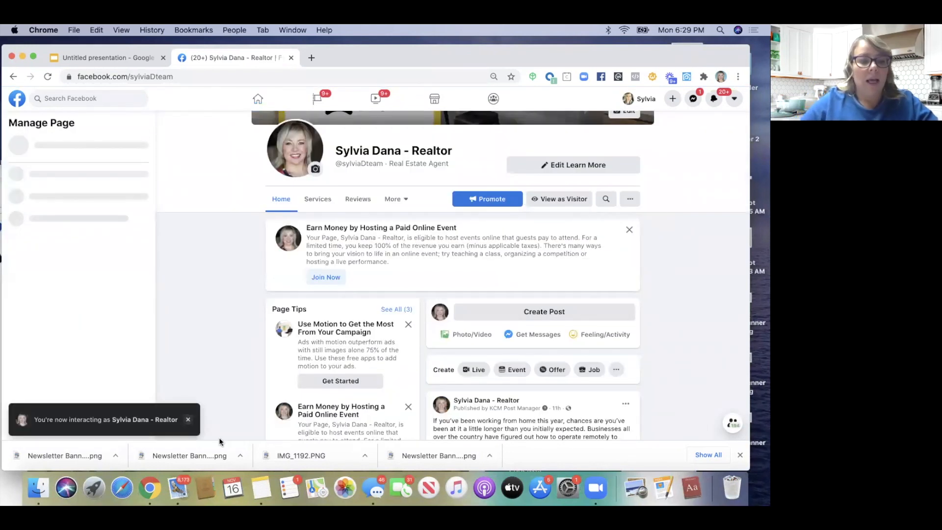
left_click(187, 421)
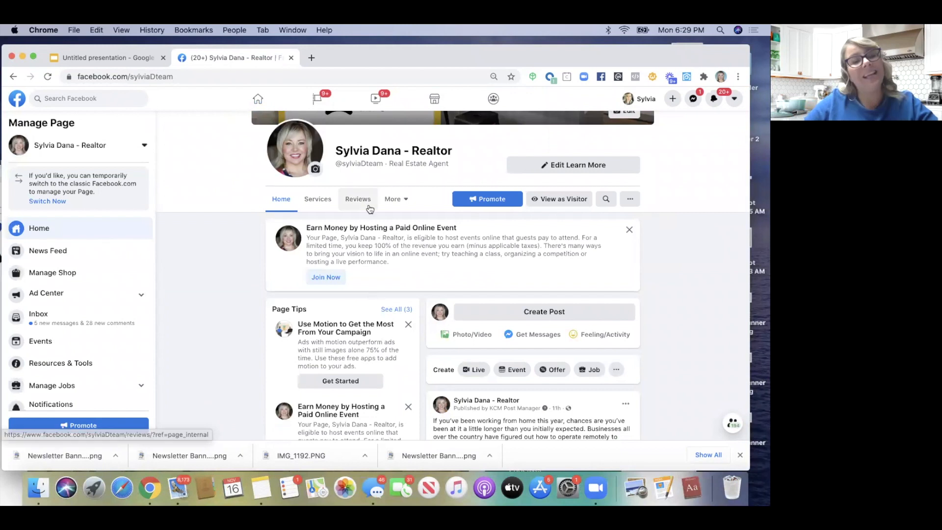
scroll(78, 336, "down", 5)
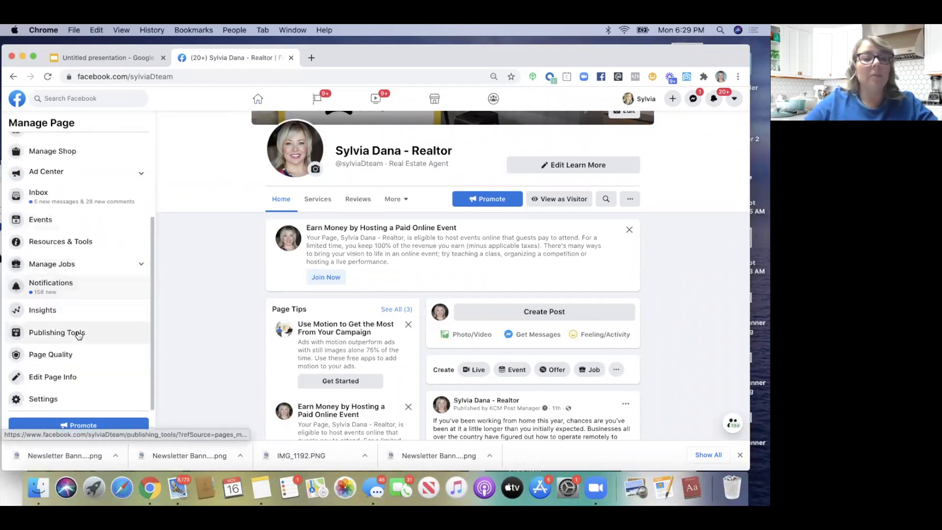
left_click(58, 334)
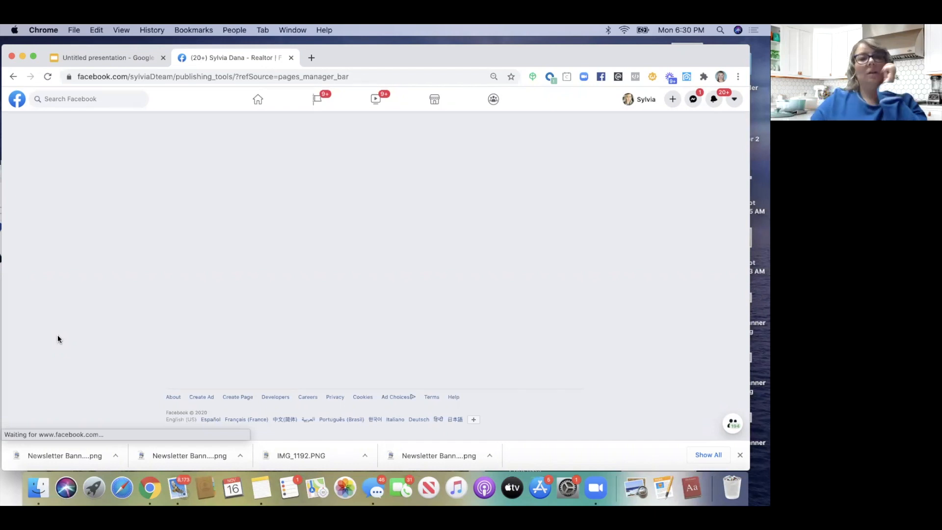
Close the stray blank email window and create a new post for the realtor Page
left_click_drag(538, 48, 534, 105)
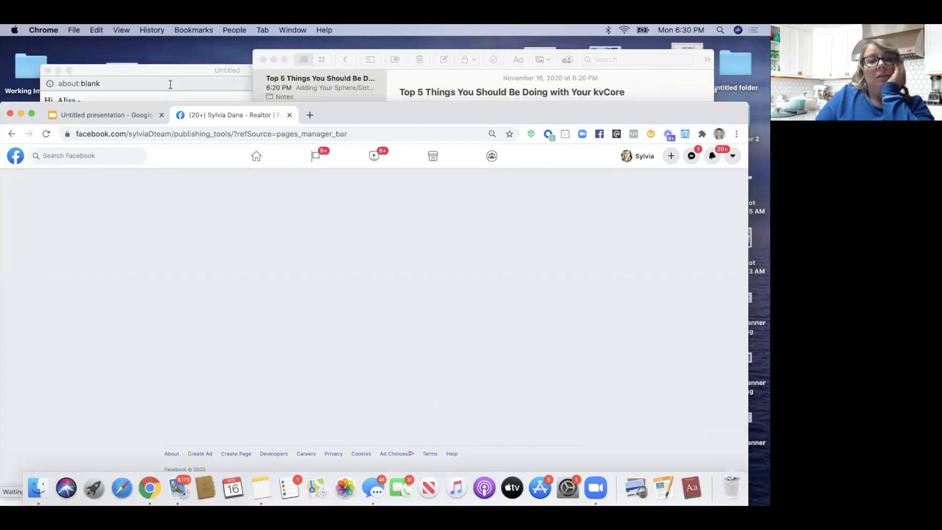
left_click(170, 84)
left_click(48, 70)
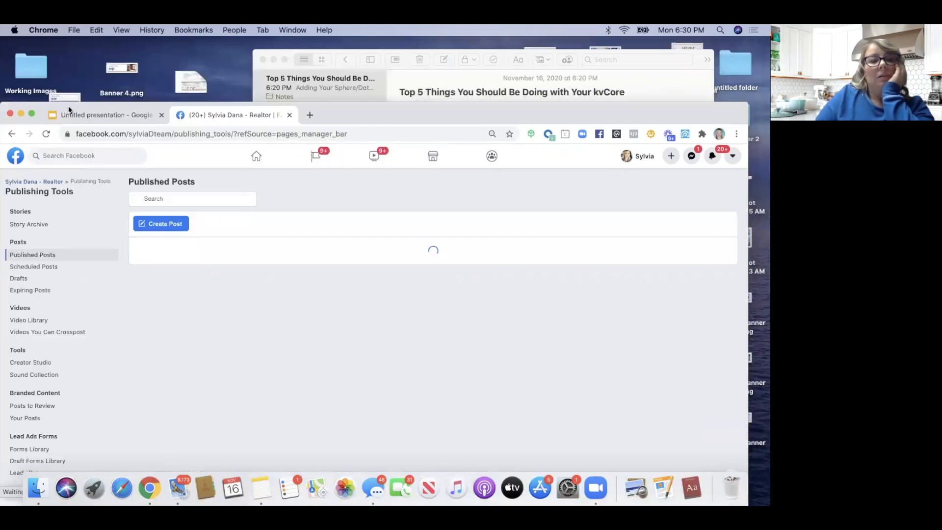
left_click_drag(133, 103, 131, 42)
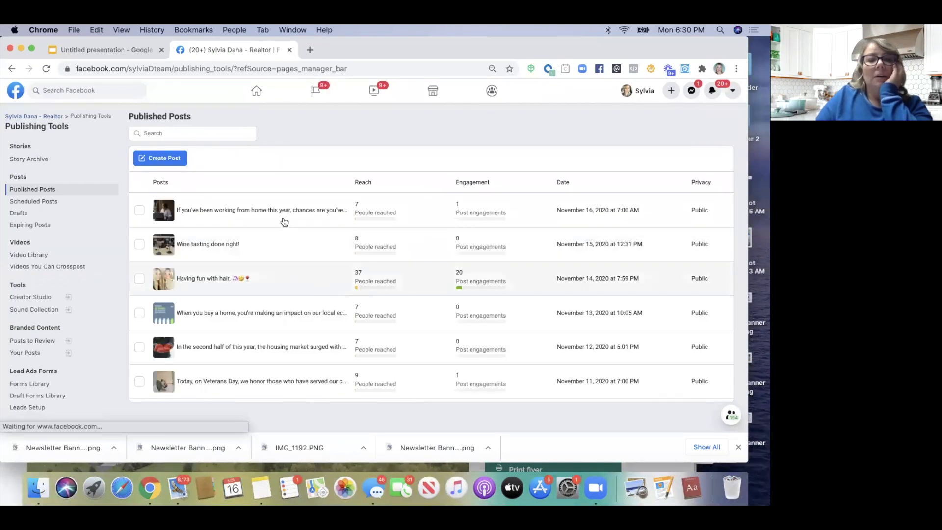
left_click(165, 162)
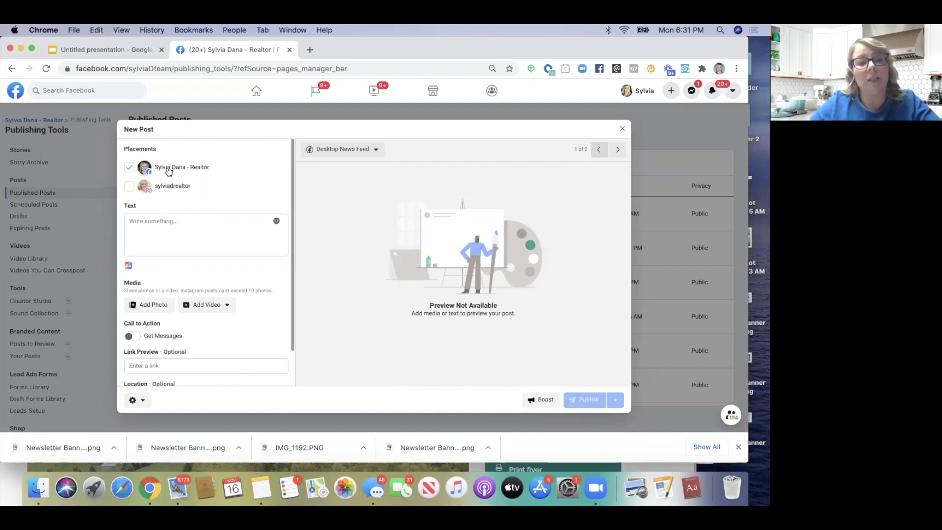
Paste the listing short link to build its preview, then delete the link text from the post
left_click(164, 197)
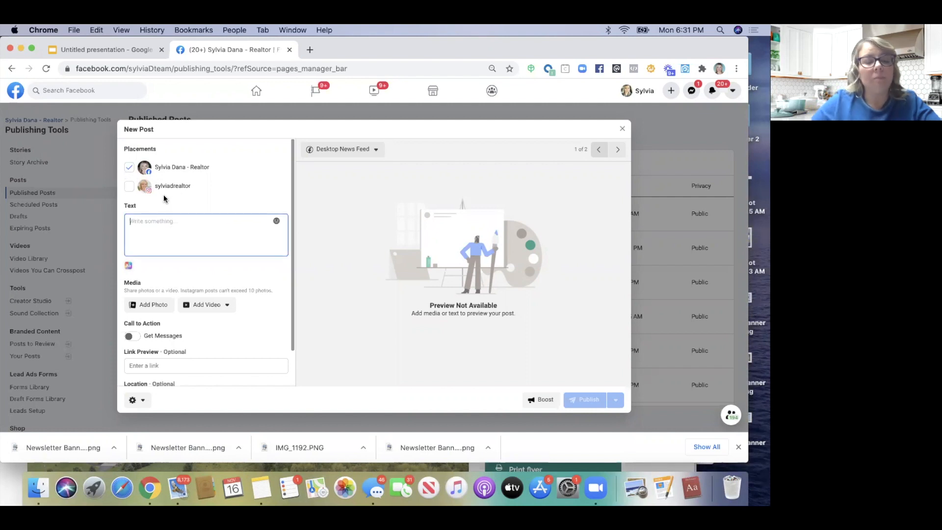
type("https://myre.io/0tUbASAF2oXJn")
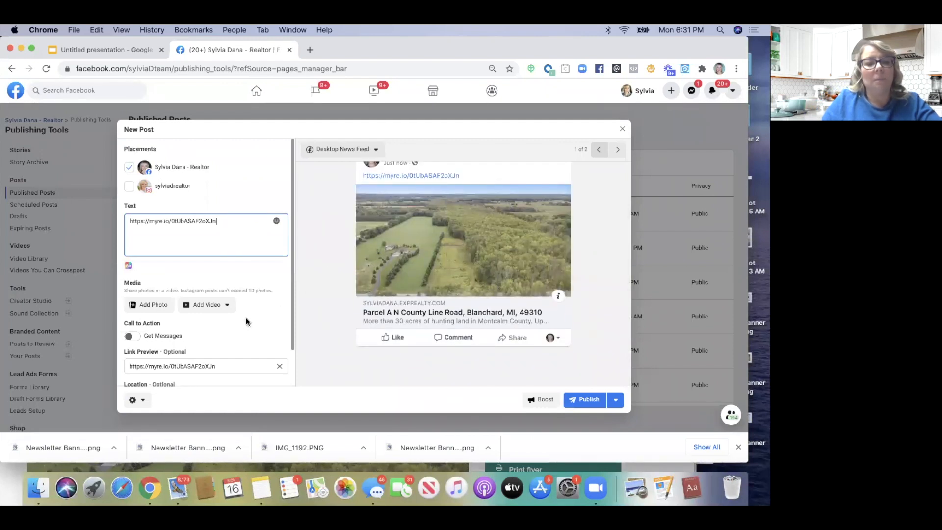
scroll(245, 319, "down", 2)
scroll(245, 319, "down", 1)
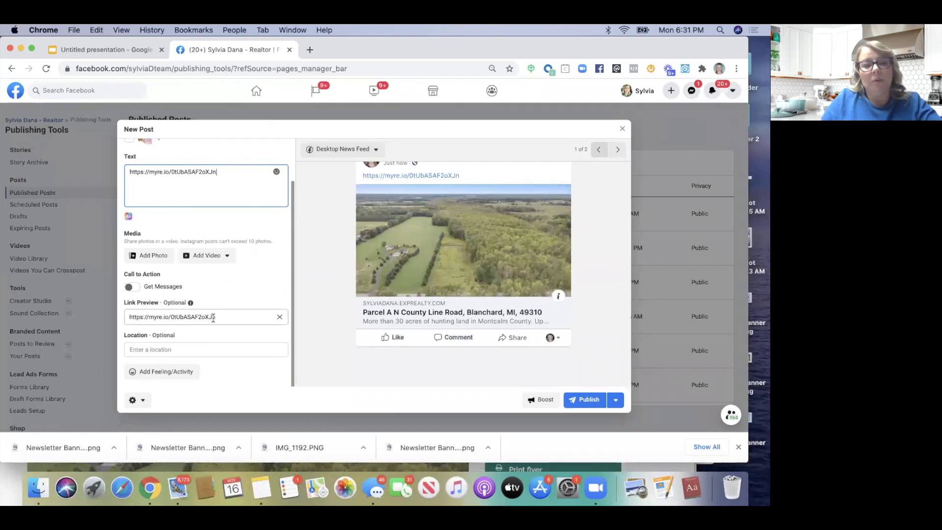
scroll(216, 320, "up", 3)
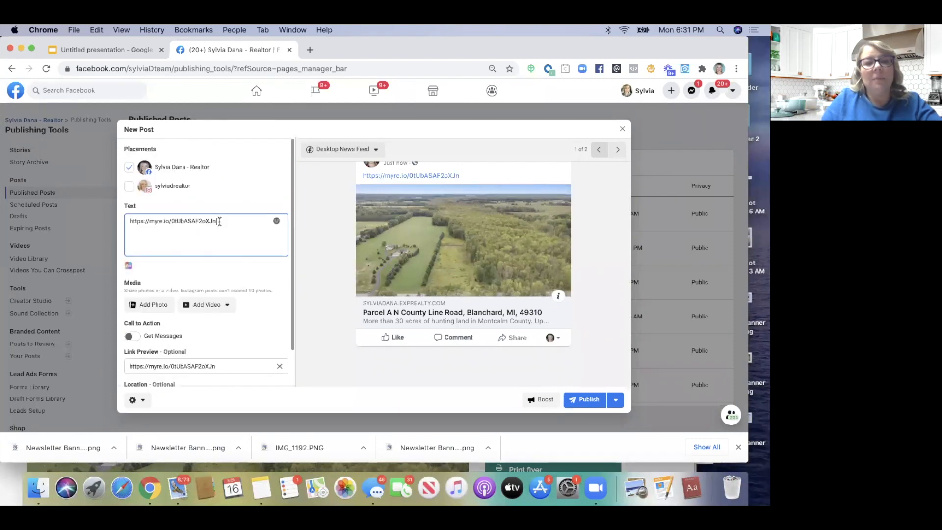
left_click_drag(227, 220, 121, 222)
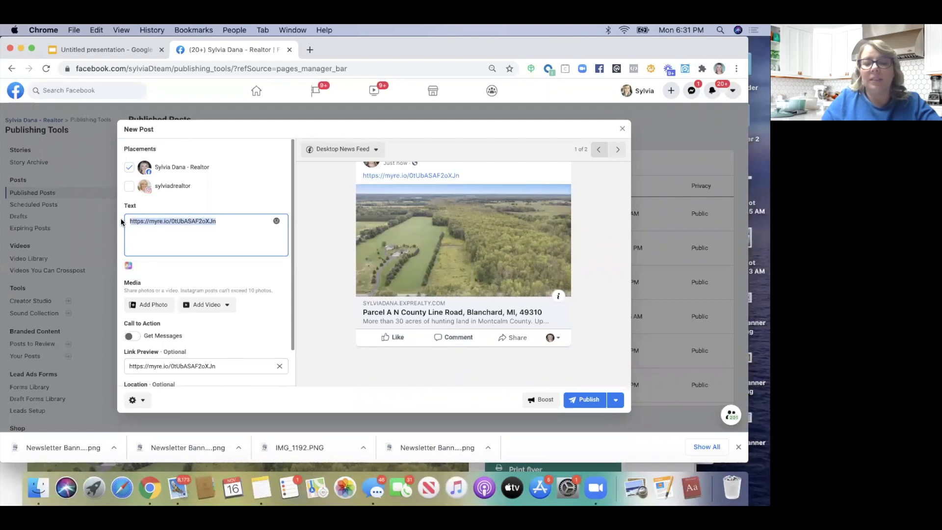
key("BackSpace")
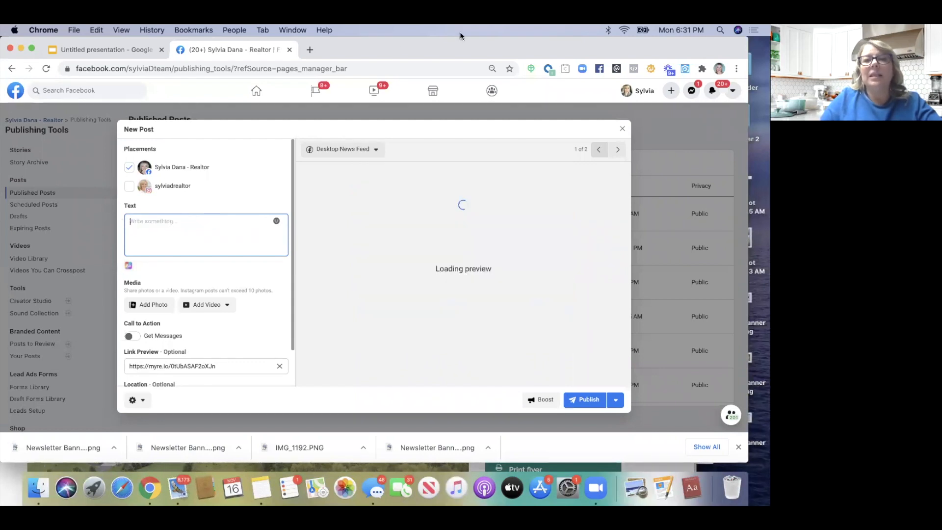
left_click_drag(453, 43, 445, 125)
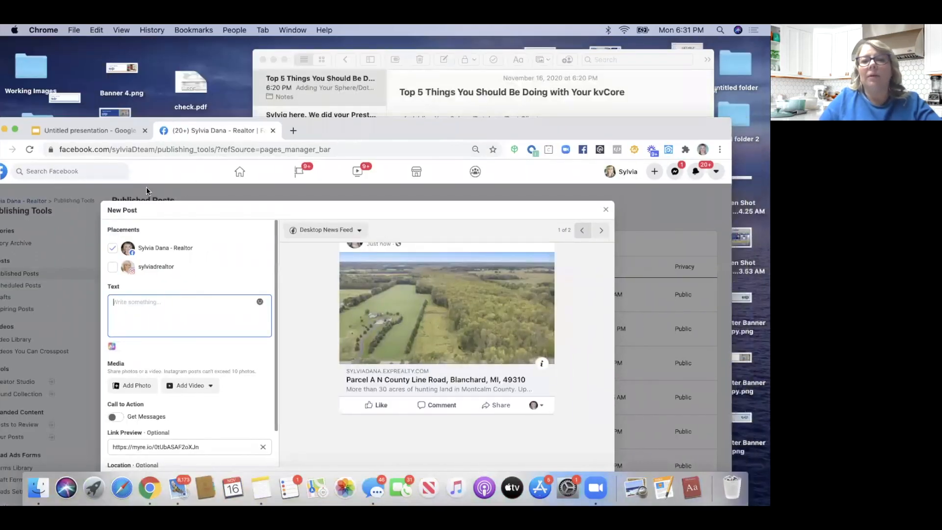
left_click_drag(146, 188, 298, 63)
Copy the Montcalm County property description from the eXp listing into the Facebook post text
left_click(626, 291)
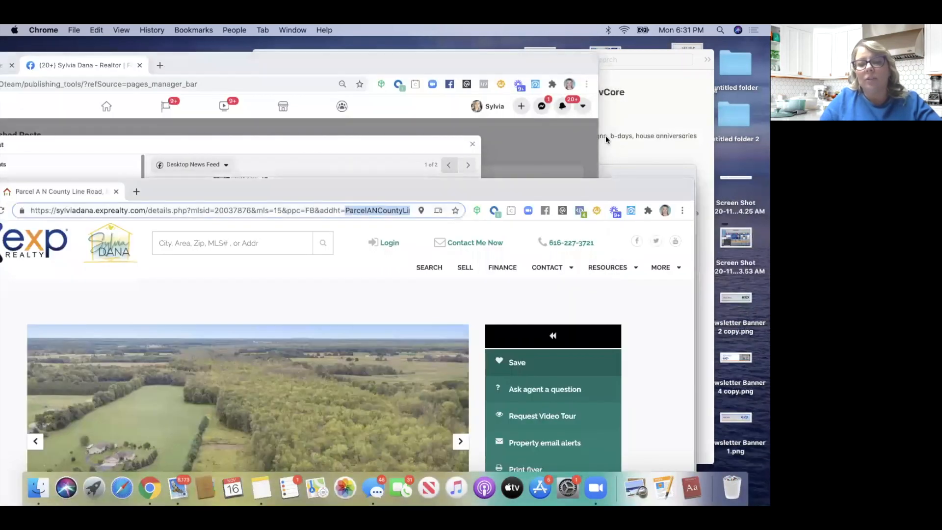
left_click_drag(579, 185, 640, 46)
scroll(293, 269, "down", 6)
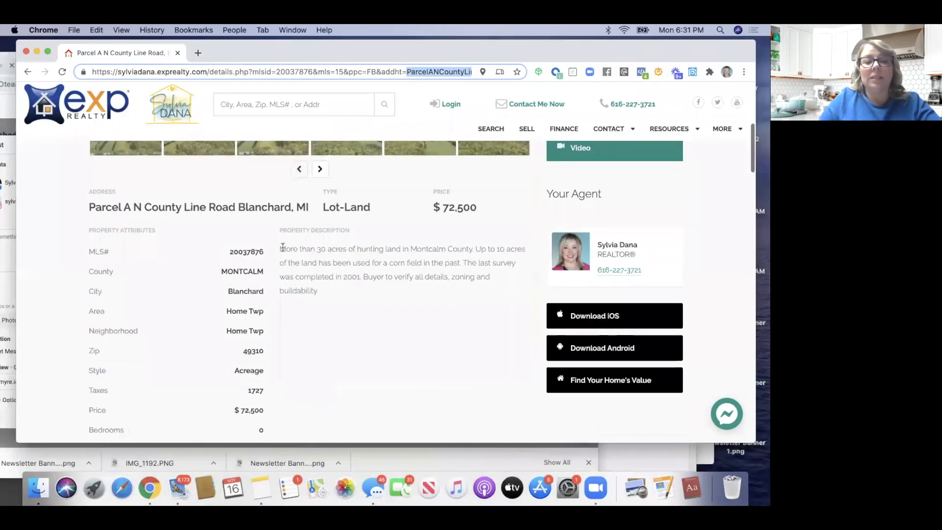
left_click_drag(282, 248, 318, 298)
key("super+c")
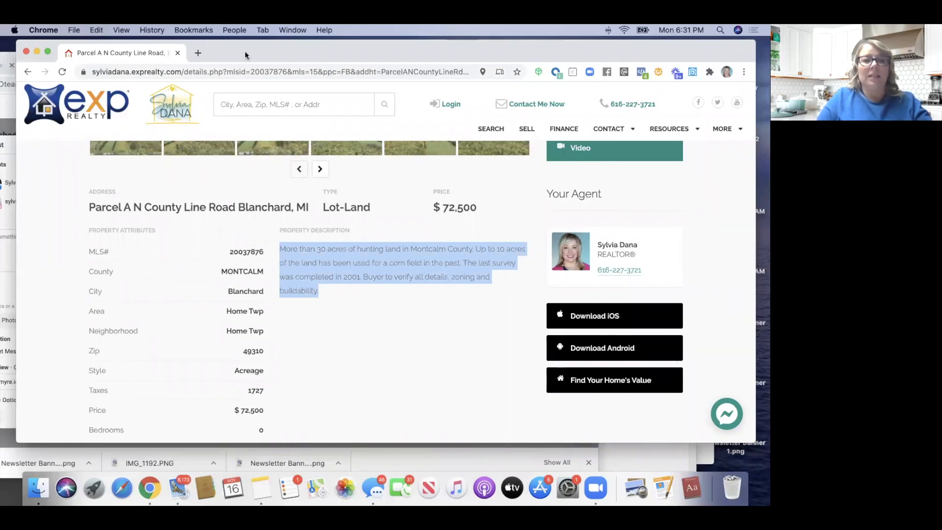
left_click_drag(202, 57, 320, 172)
left_click(96, 206)
left_click_drag(208, 67, 345, 34)
left_click(90, 225)
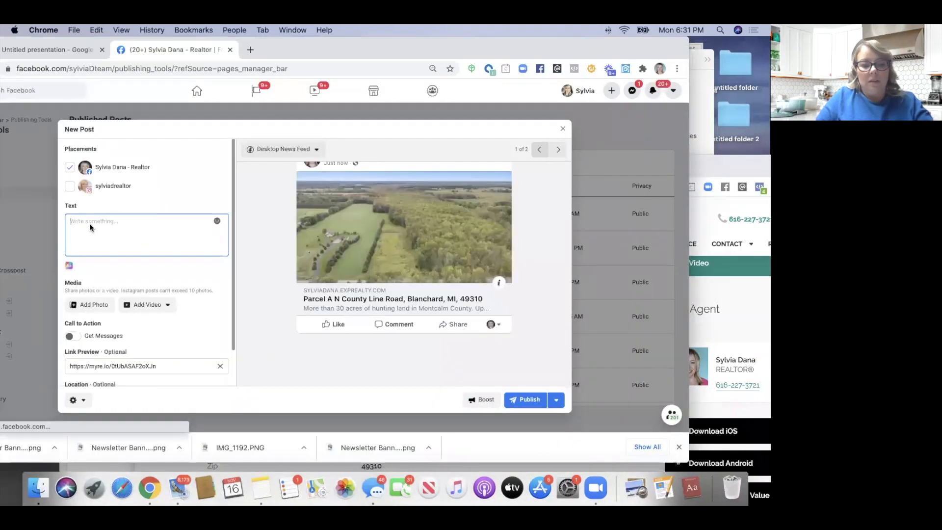
key("super+v")
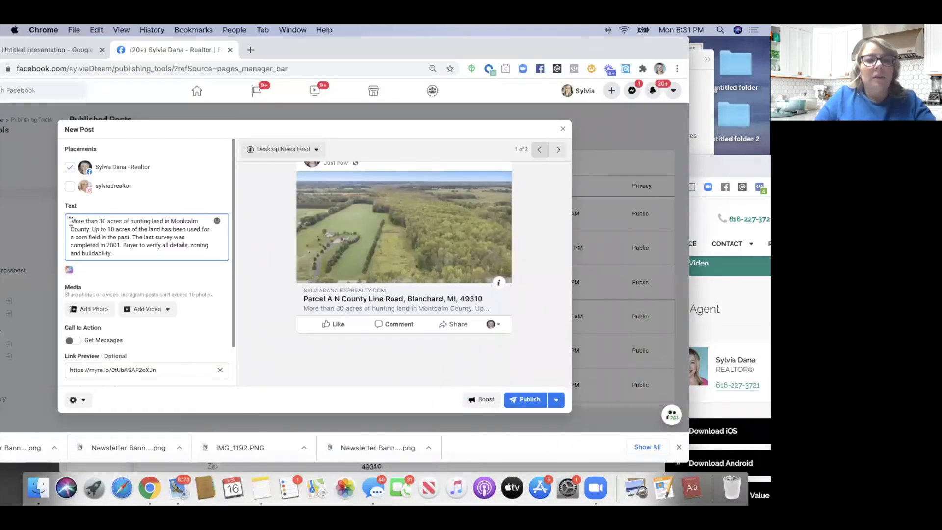
Add the capitalised headline 'HUNTING LAND FOR SALE!' before the description
left_click(71, 222)
type("Hu")
key("BackSpace")
type("UNTING")
type(" LAND FO")
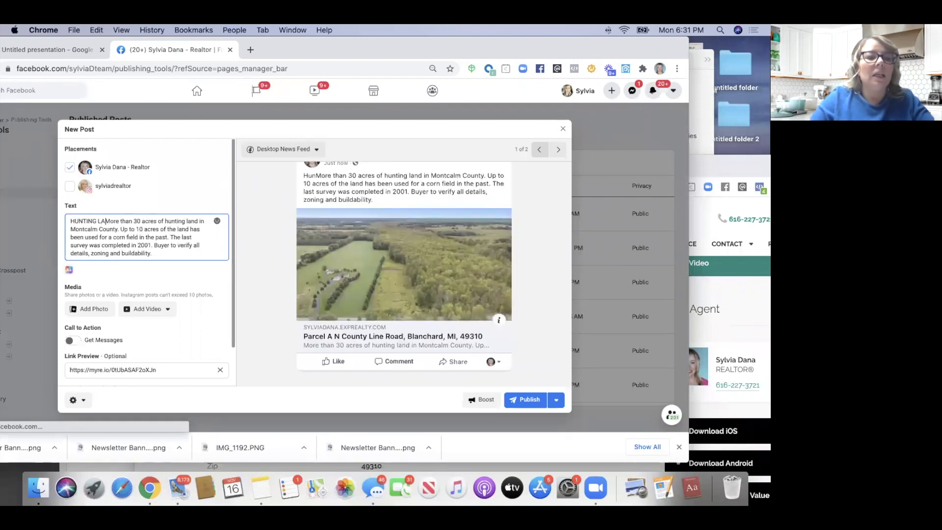
type("R ")
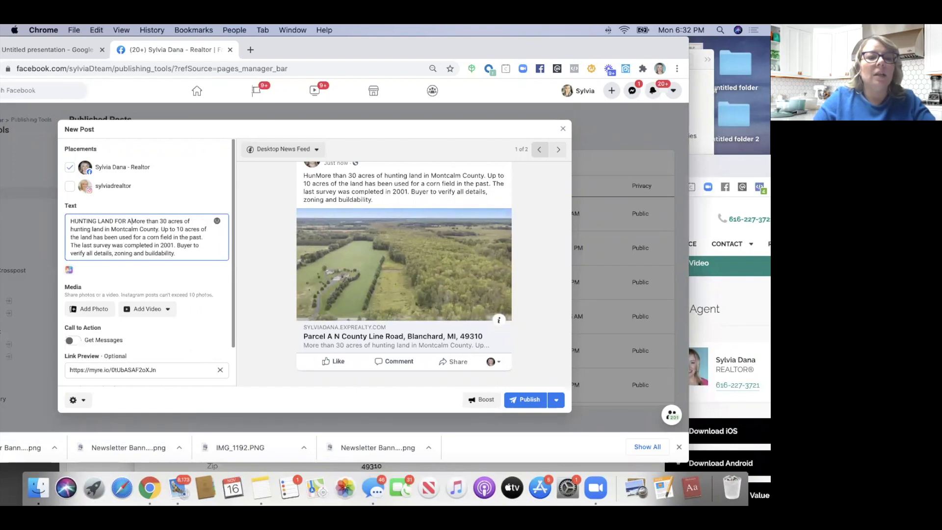
type("SALE")
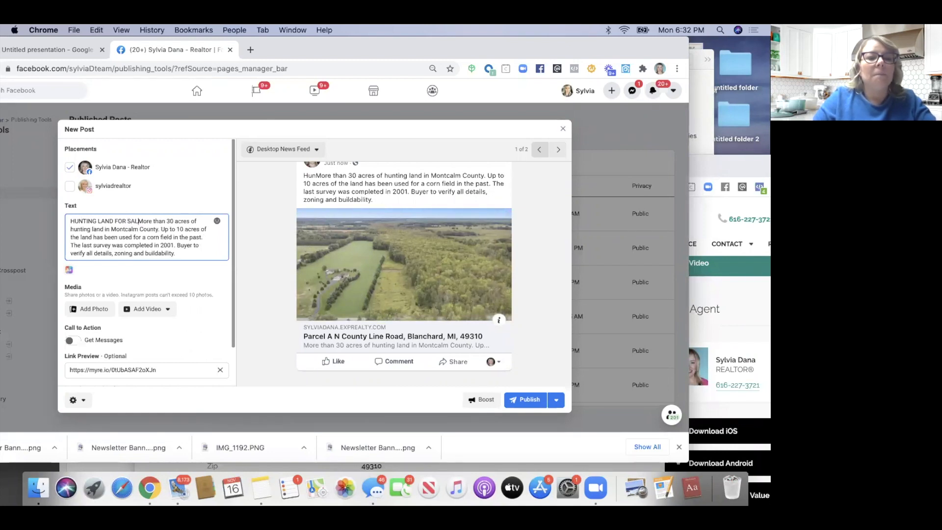
type("!")
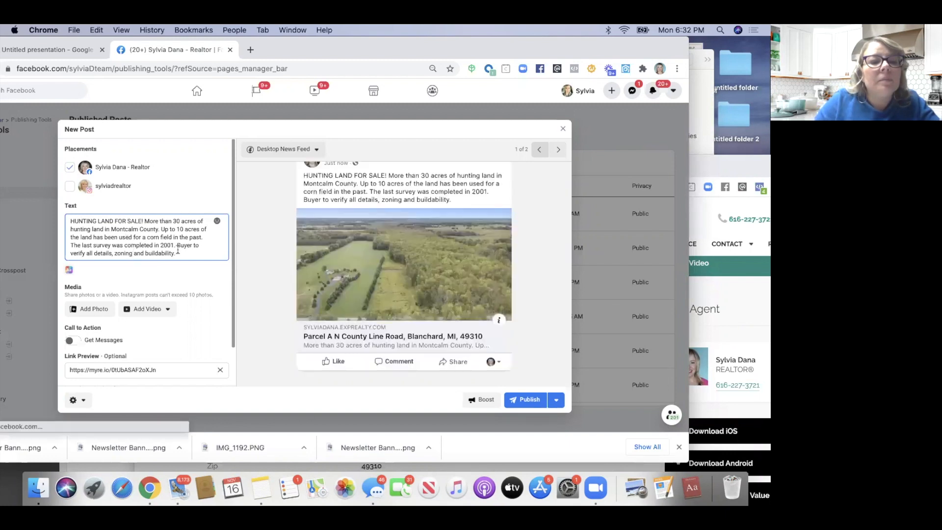
Remove the buyer disclaimer and survey sentences and end with 'Contact me for details'
left_click_drag(177, 245, 175, 253)
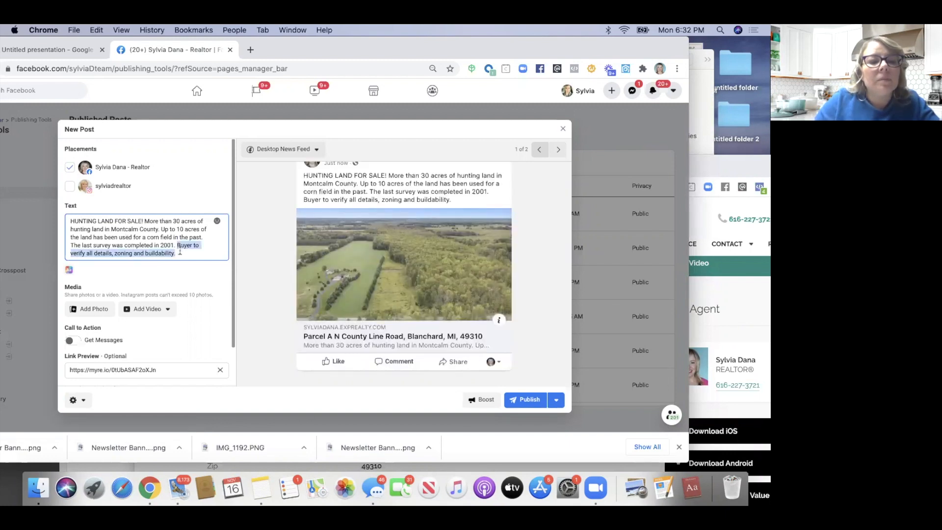
key("BackSpace")
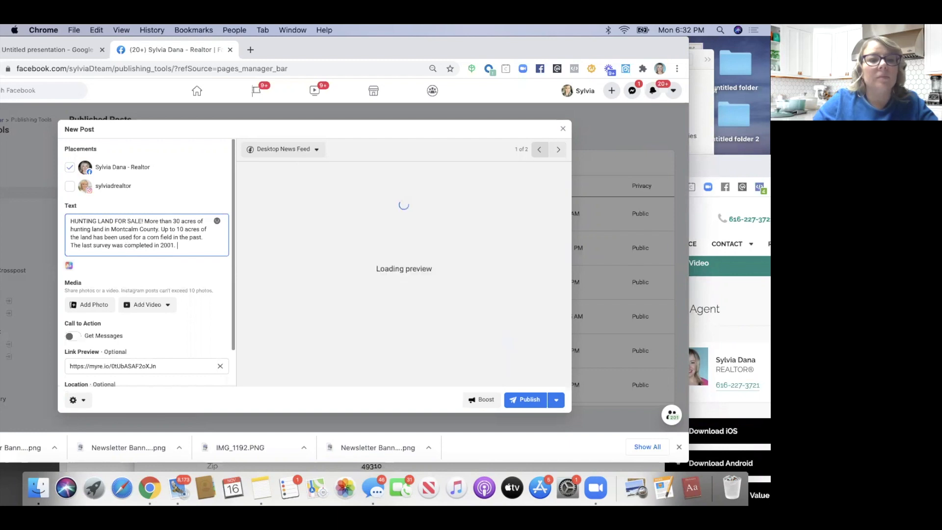
key("BackSpace")
key("BackSpace")
key("BackSpace")
key("BackSpace")
key("BackSpace")
key("BackSpace")
key("BackSpace")
key("BackSpace")
key("BackSpace")
key("BackSpace")
key("BackSpace")
key("BackSpace")
key("BackSpace")
key("BackSpace")
key("BackSpace")
key("BackSpace")
key("BackSpace")
key("BackSpace")
key("BackSpace")
key("BackSpace")
key("BackSpace")
key("BackSpace")
key("BackSpace")
key("BackSpace")
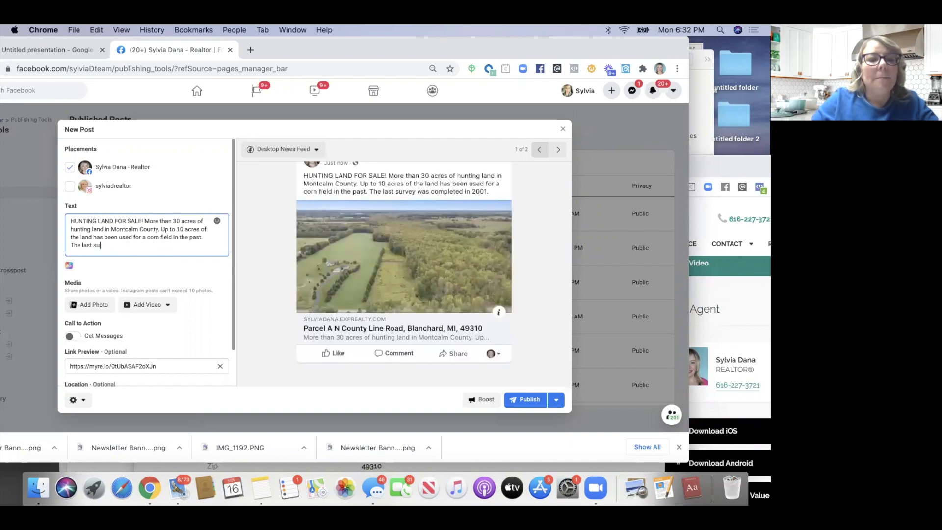
key("BackSpace")
key("BackSpace")
key("BackSpace")
key("BackSpace")
key("BackSpace")
key("BackSpace")
key("BackSpace")
key("BackSpace")
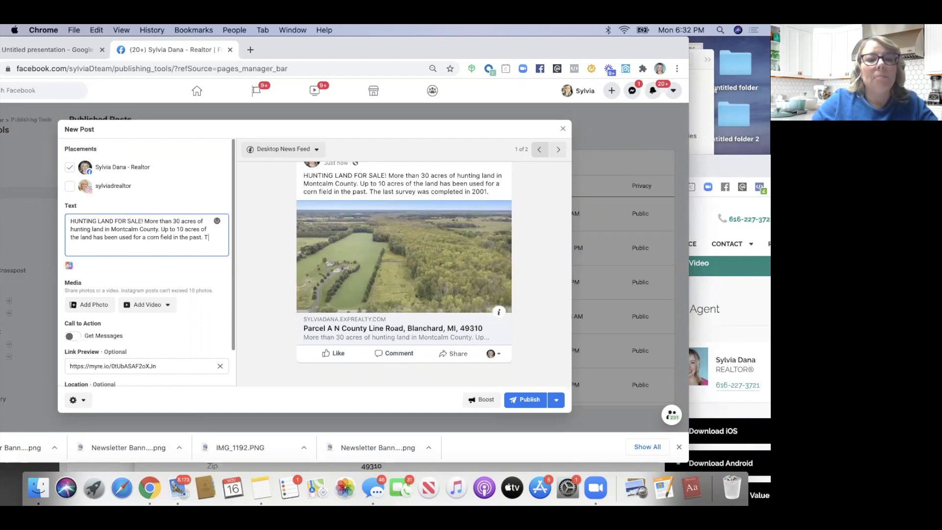
type("Call me")
type(" t")
key("BackSpace")
key("BackSpace")
key("BackSpace")
key("BackSpace")
key("BackSpace")
key("BackSpace")
key("BackSpace")
key("BackSpace")
type("ontact me for details!")
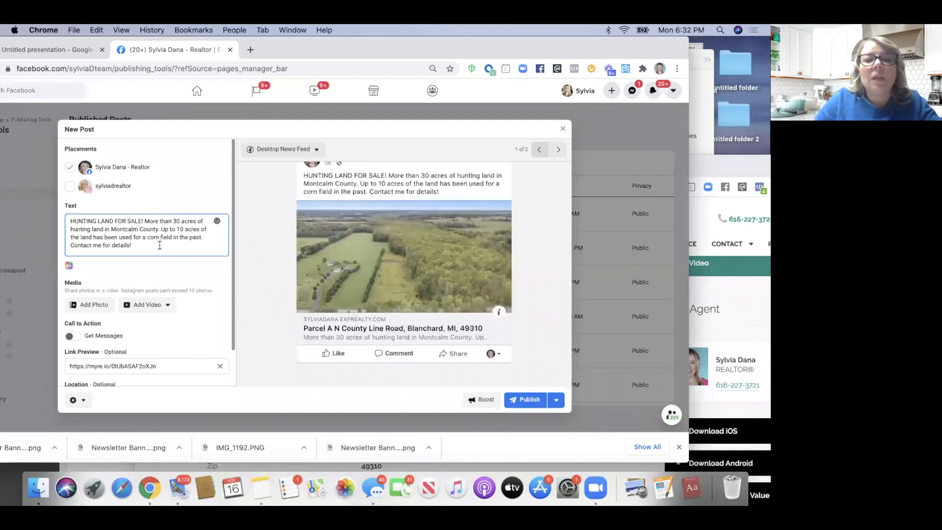
Insert a deer emoji from the Animals & Nature emoji picker after the closing line
left_click(216, 221)
scroll(193, 276, "down", 10)
scroll(193, 276, "down", 8)
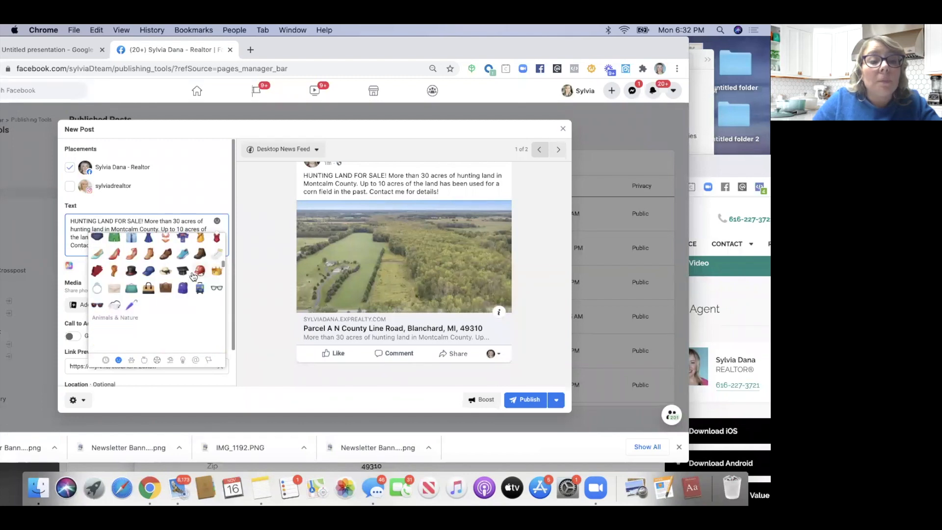
scroll(193, 275, "down", 3)
scroll(144, 327, "down", 2)
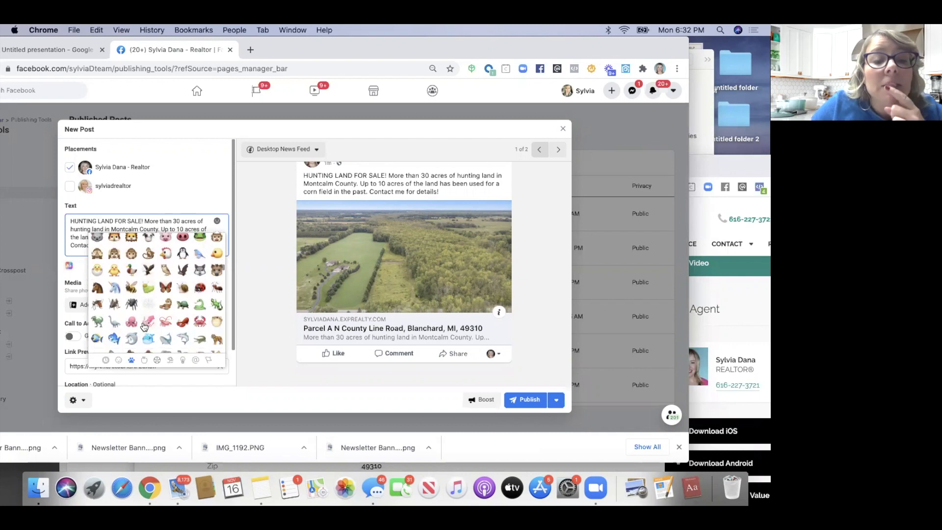
scroll(143, 327, "down", 3)
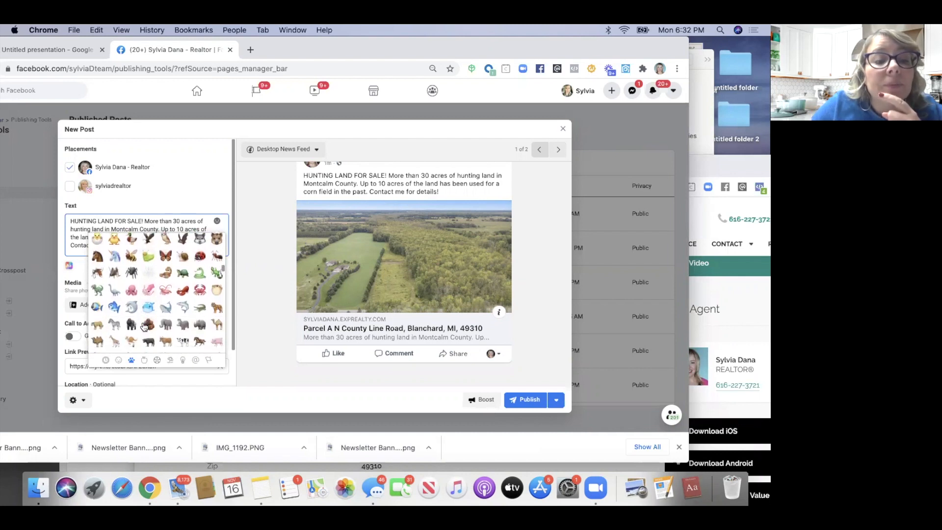
scroll(144, 327, "down", 2)
scroll(143, 327, "down", 2)
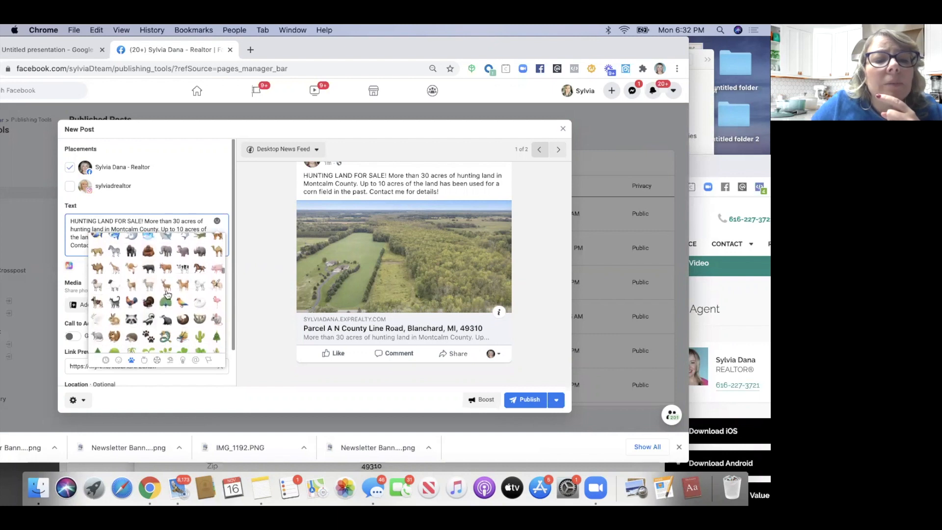
left_click(166, 286)
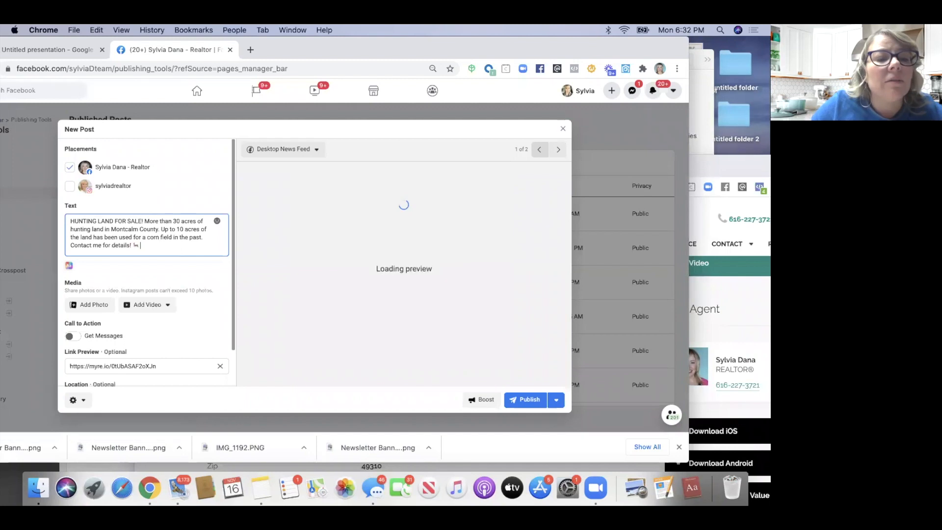
scroll(146, 294, "down", 1)
scroll(150, 273, "down", 1)
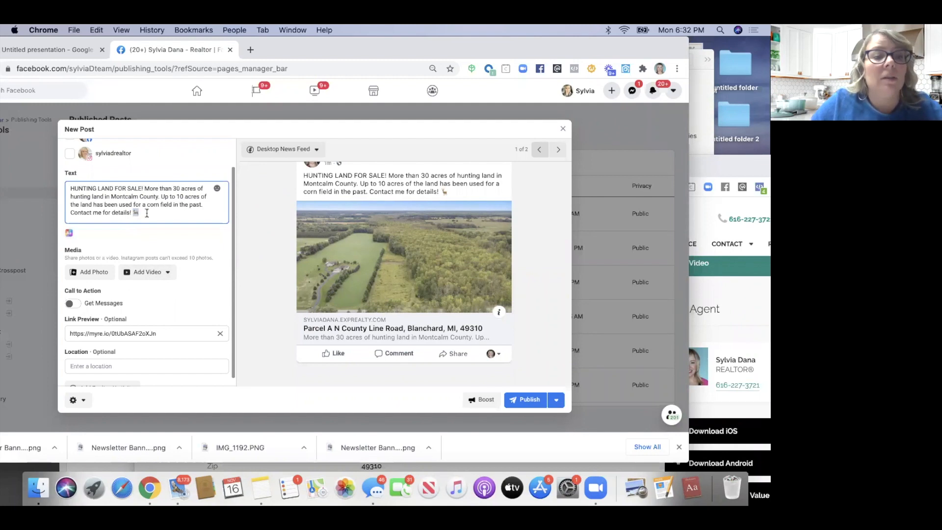
Paste four more deer emojis so five follow the closing line
type("🦌")
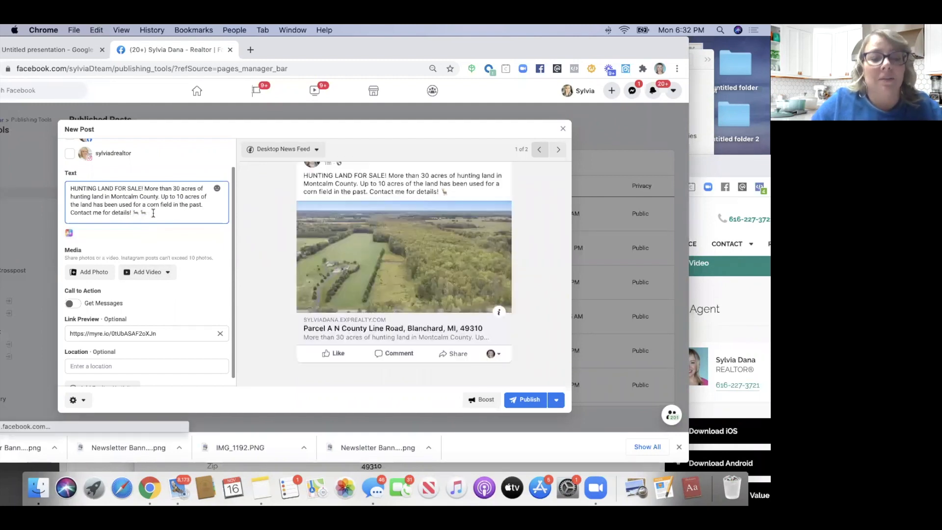
key("super+v")
key("super+v")
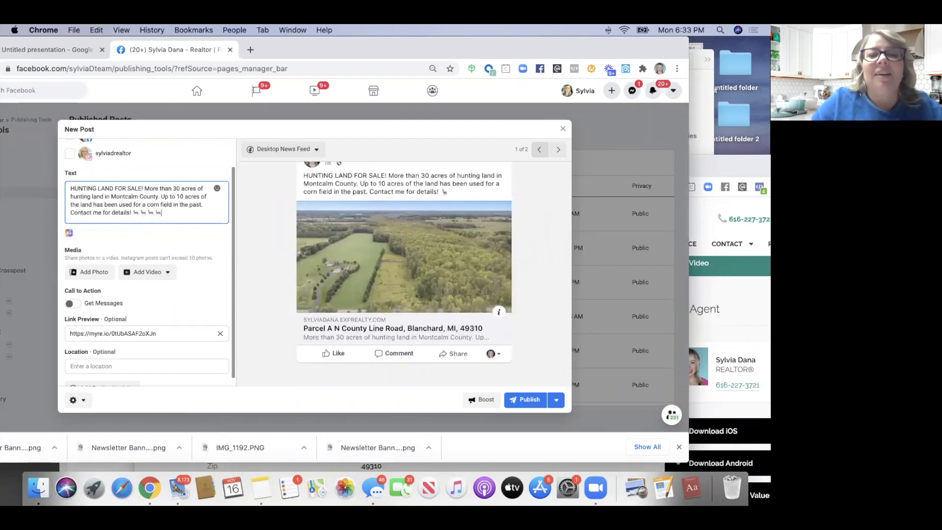
type("🦌")
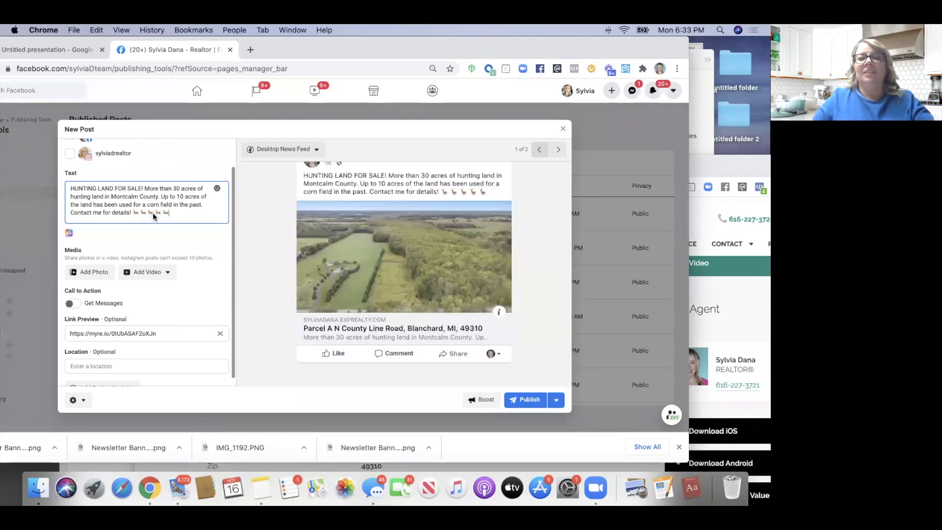
scroll(125, 255, "down", 1)
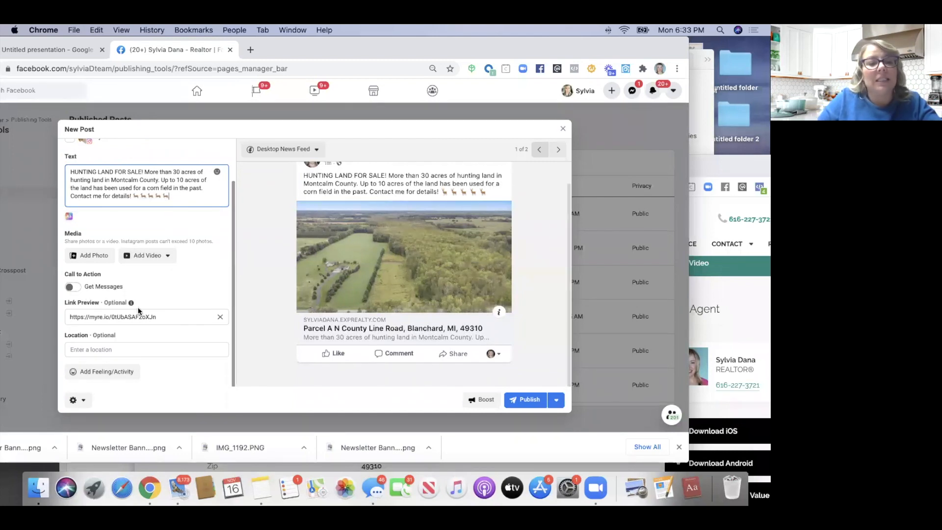
Publish the HUNTING LAND FOR SALE! post from the New Post dialog
scroll(89, 328, "up", 3)
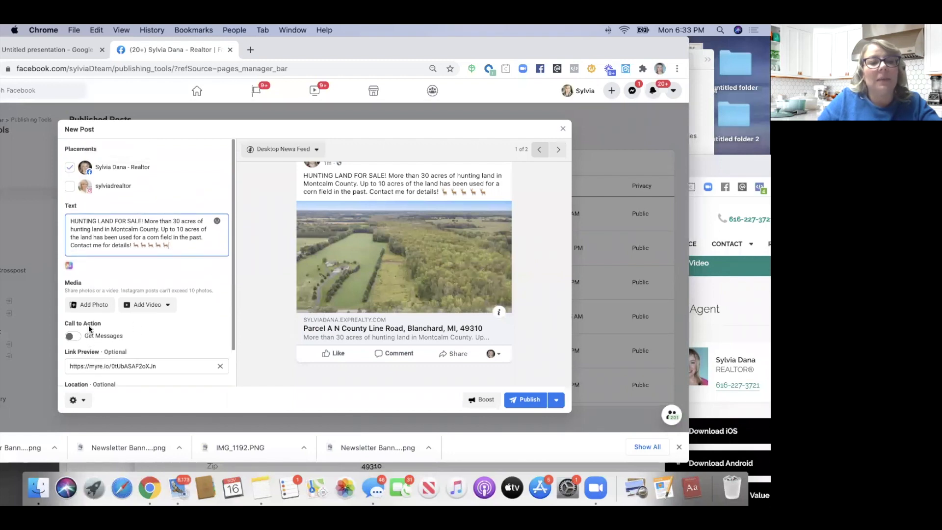
scroll(90, 329, "down", 3)
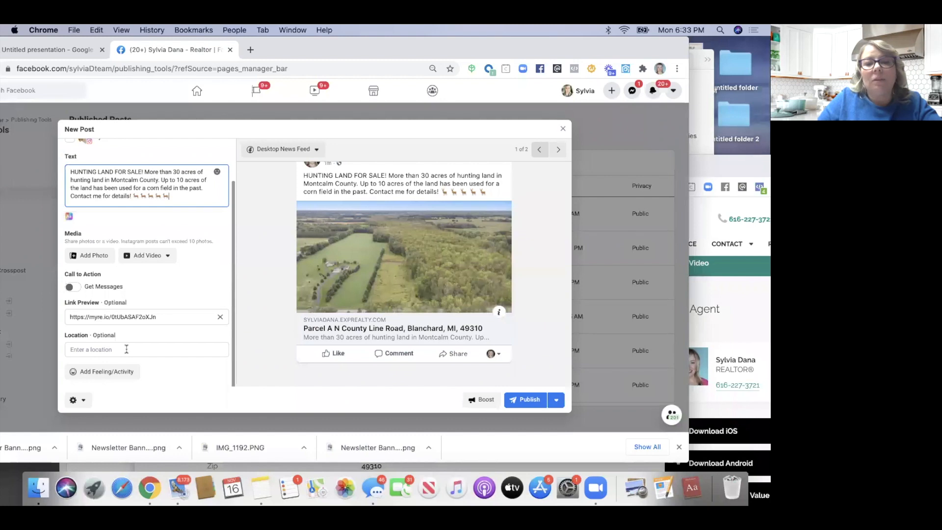
left_click(522, 400)
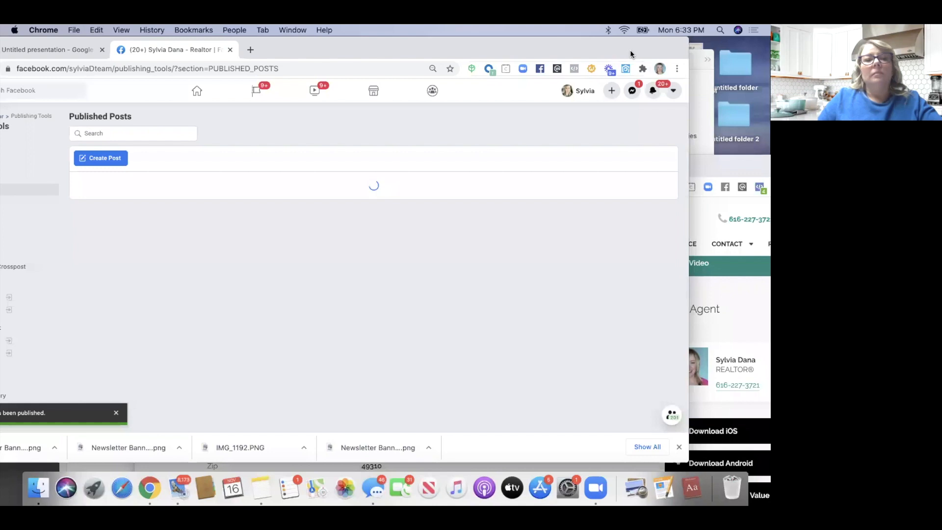
Resize the Chrome window and move it lower on the screen
left_click_drag(630, 54, 687, 58)
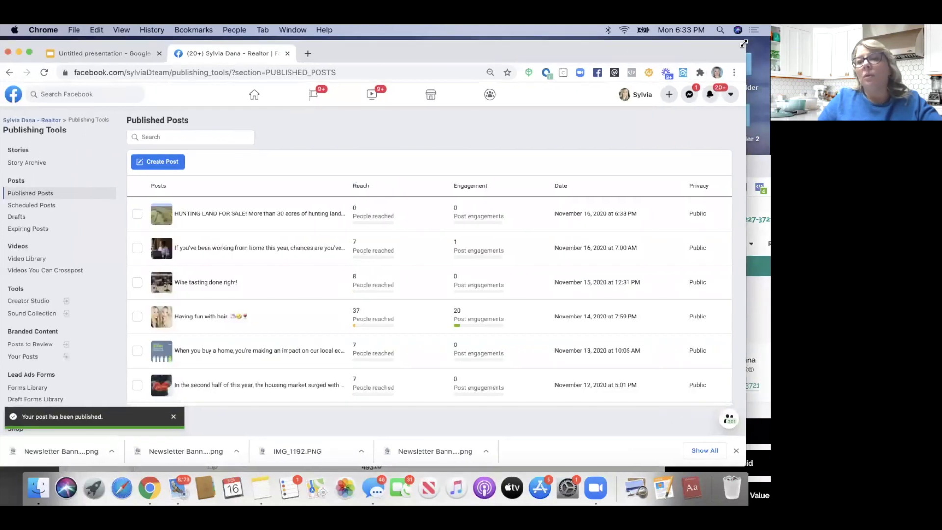
double_click(706, 59)
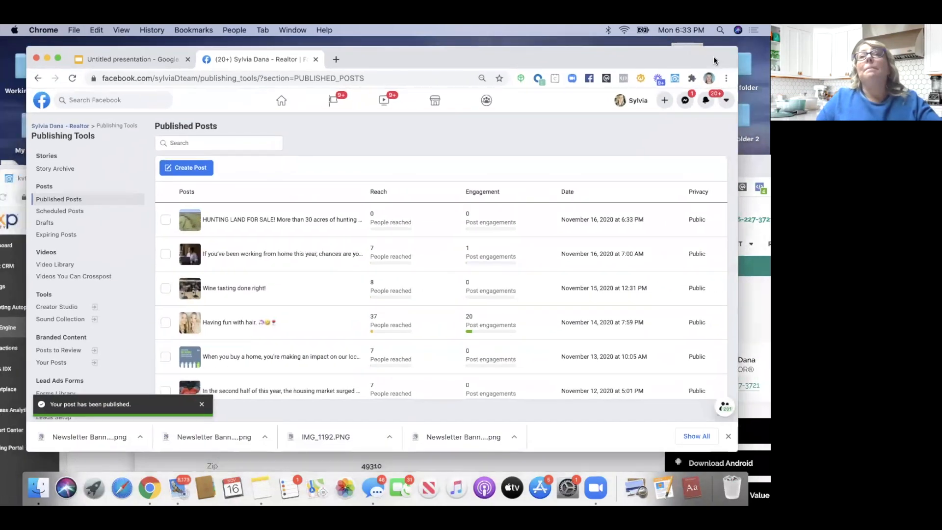
left_click_drag(713, 56, 705, 79)
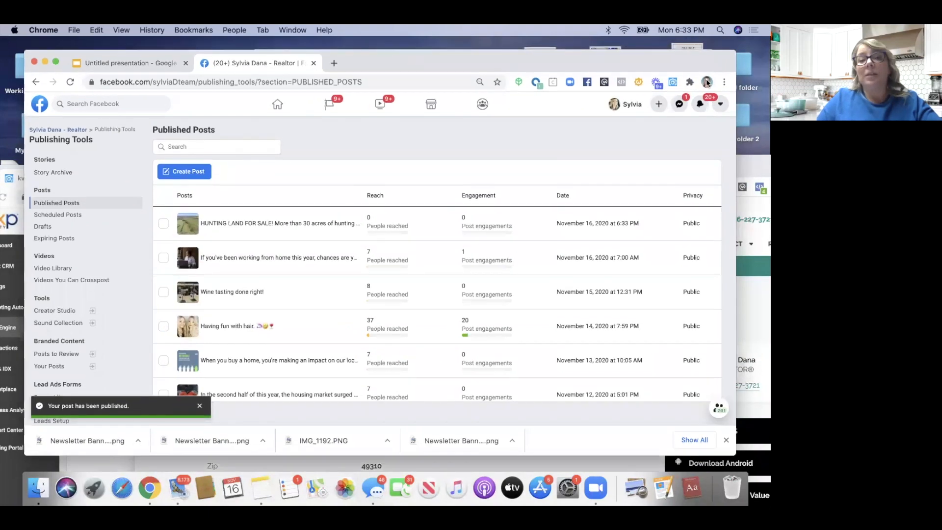
left_click_drag(346, 90, 342, 125)
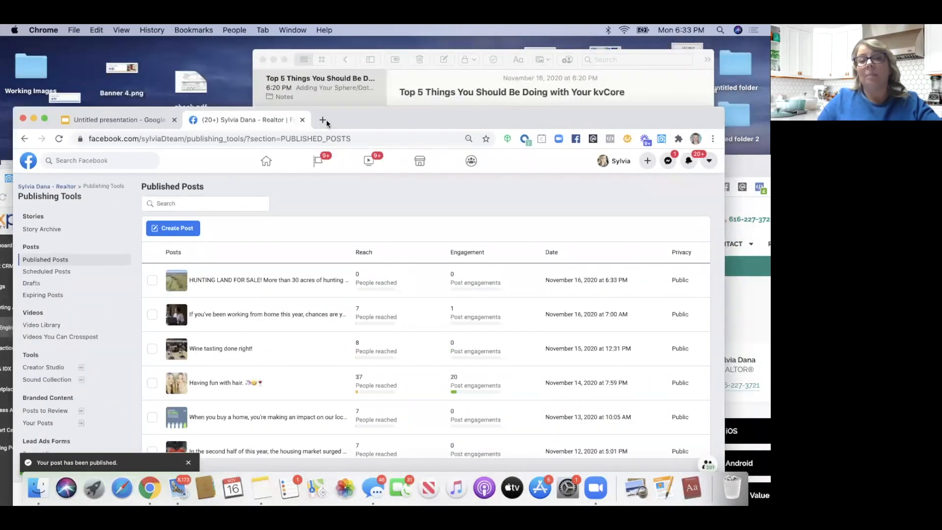
Load business.facebook.com in a new tab, then return to the Published Posts list
key("super+t")
left_click_drag(469, 116, 493, 73)
type("bu")
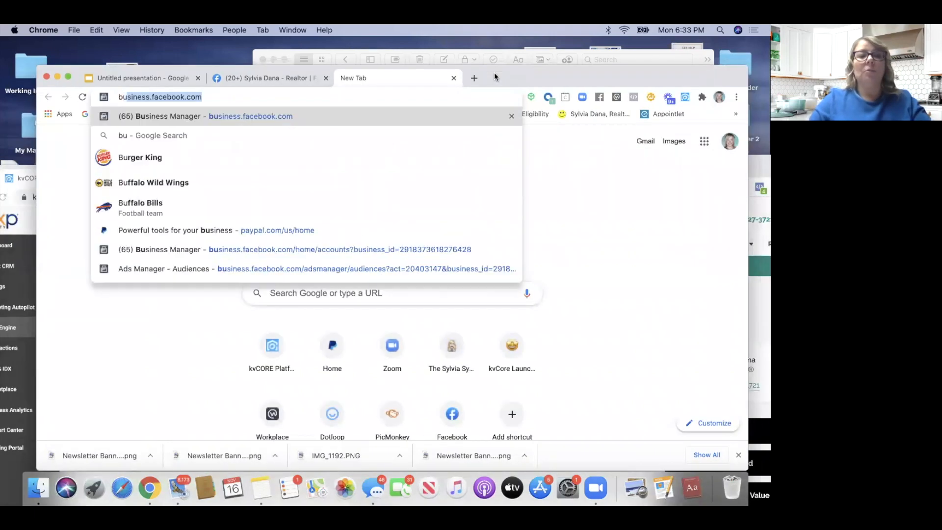
key("Return")
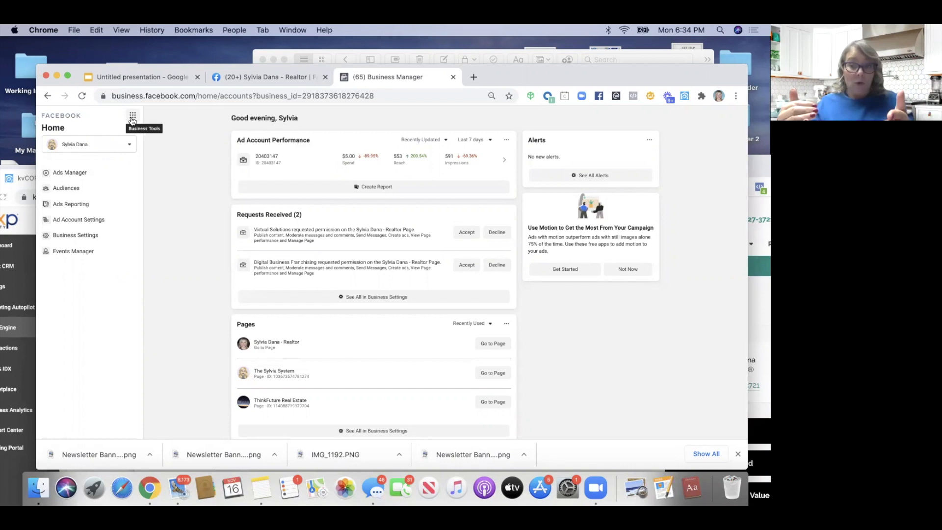
mouse_move(528, 83)
left_mouse_down()
mouse_move(530, 101)
mouse_move(532, 80)
left_mouse_up()
left_click(241, 78)
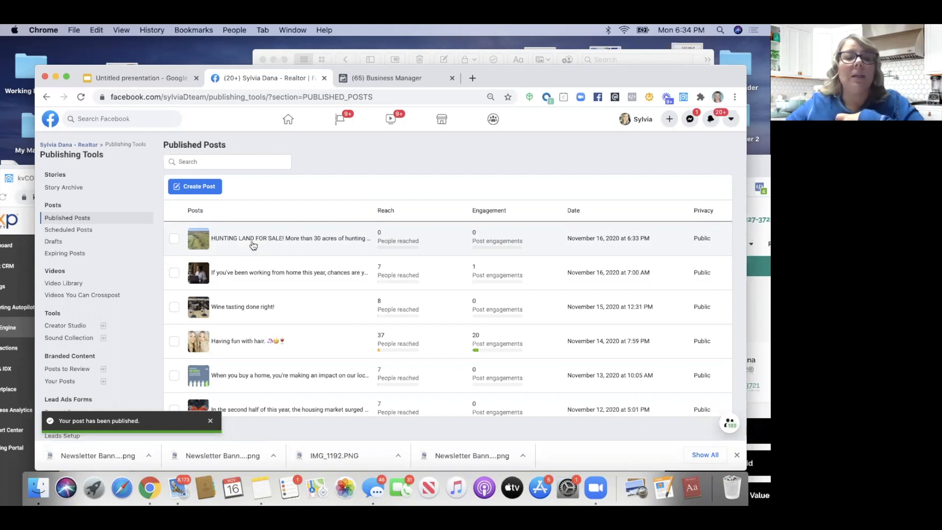
Open the HUNTING LAND FOR SALE! post's details and start a Boost Post for it
left_click(253, 244)
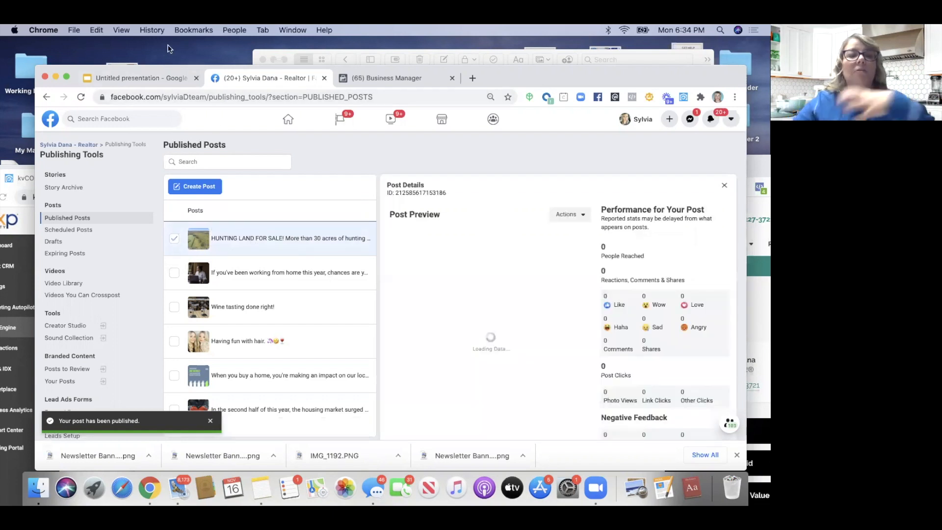
left_click_drag(196, 65, 167, 45)
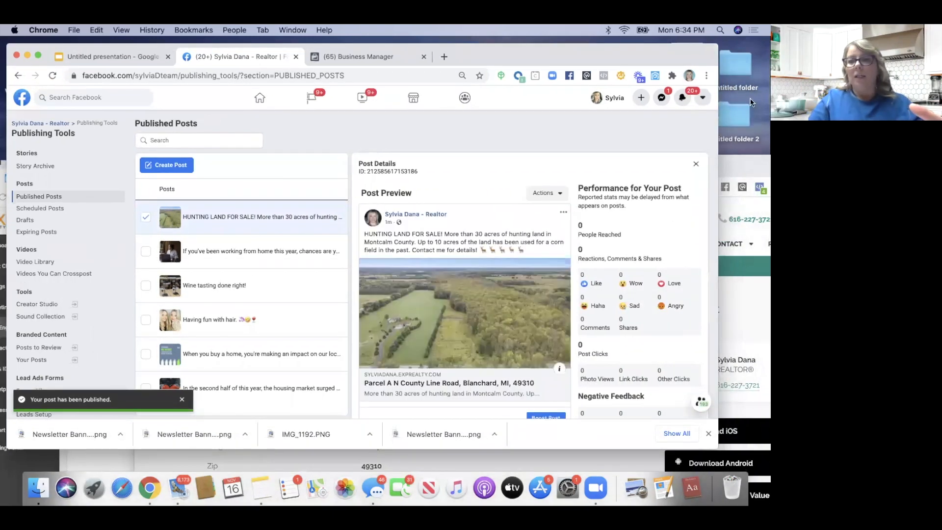
left_click_drag(674, 55, 694, 39)
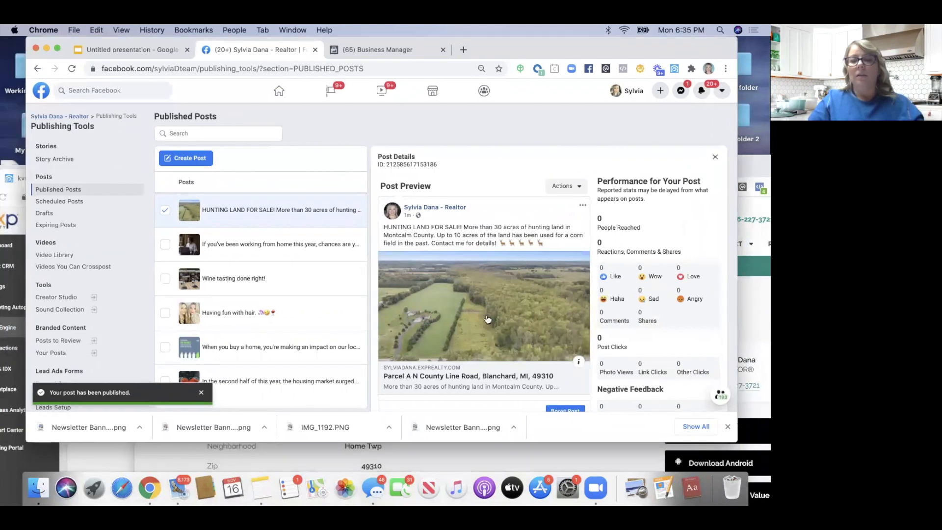
scroll(488, 304, "down", 2)
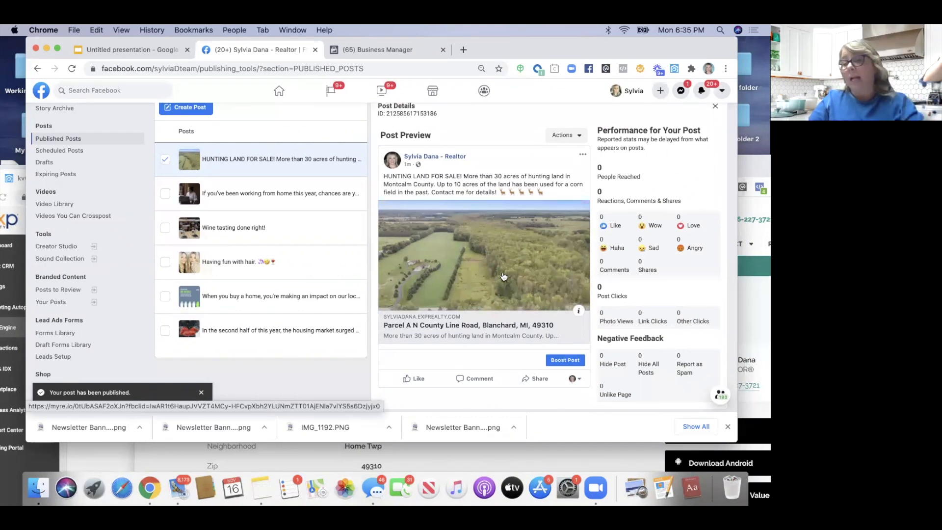
scroll(503, 276, "down", 2)
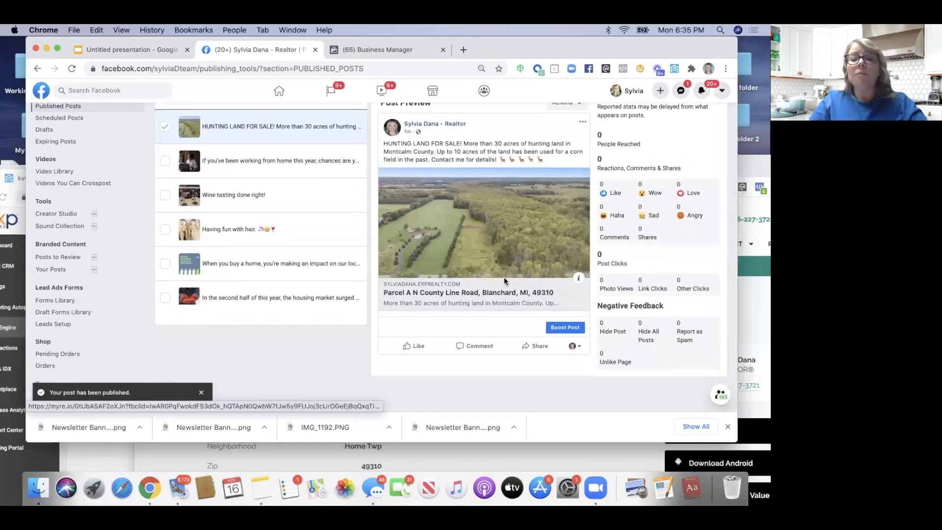
left_click(566, 327)
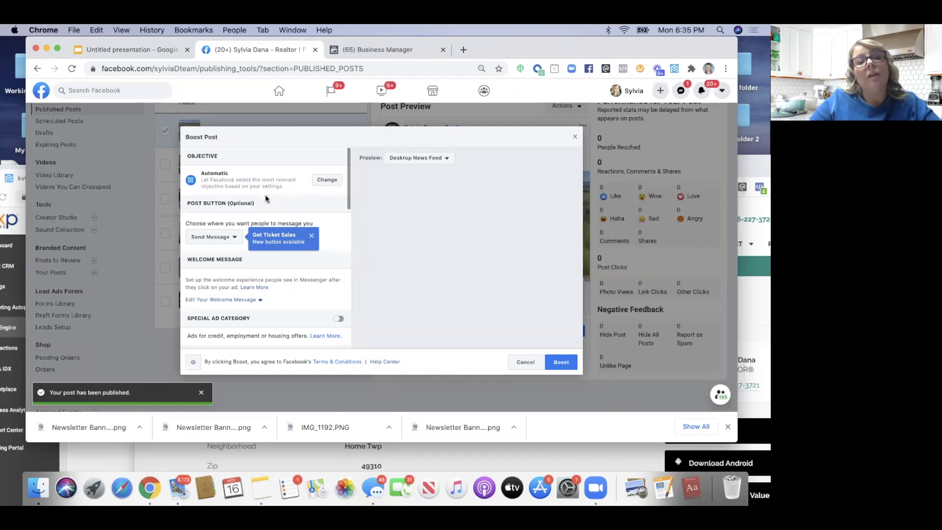
Change the boost objective to Send people to your website
left_click(324, 181)
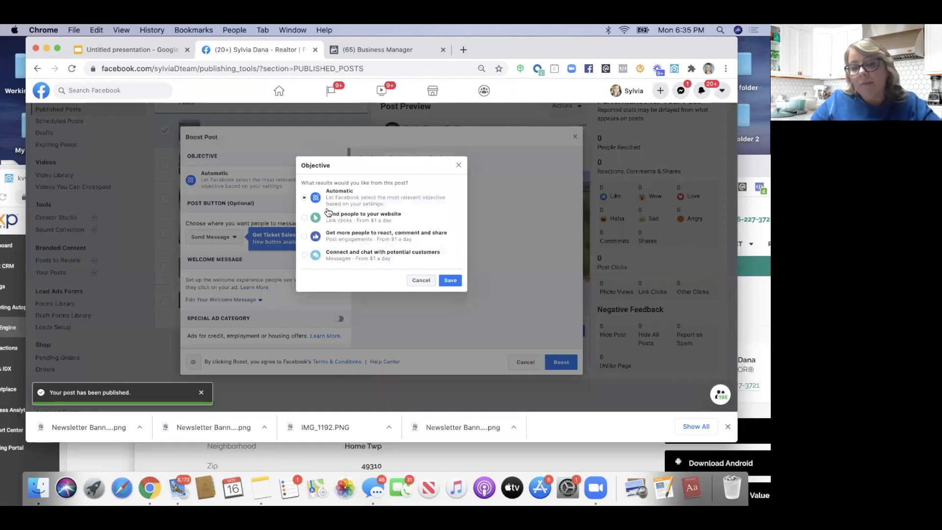
left_click(305, 218)
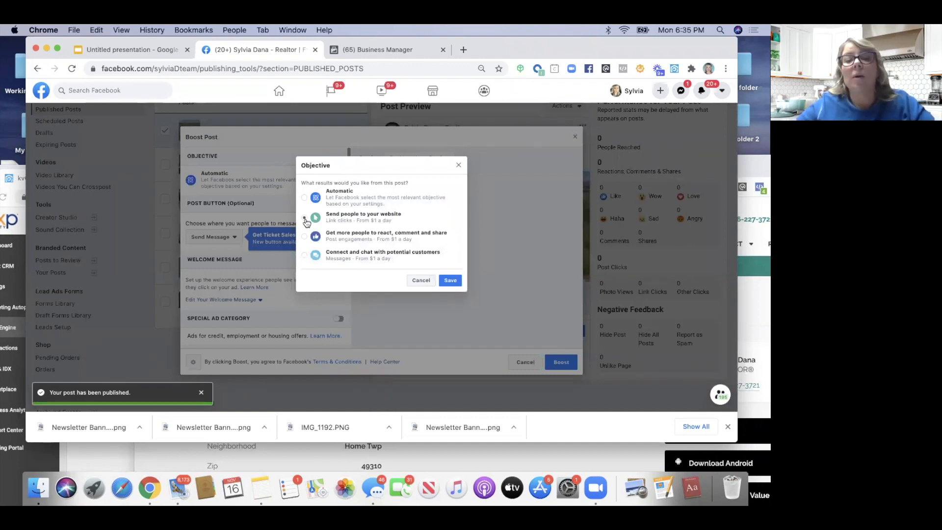
left_click(450, 280)
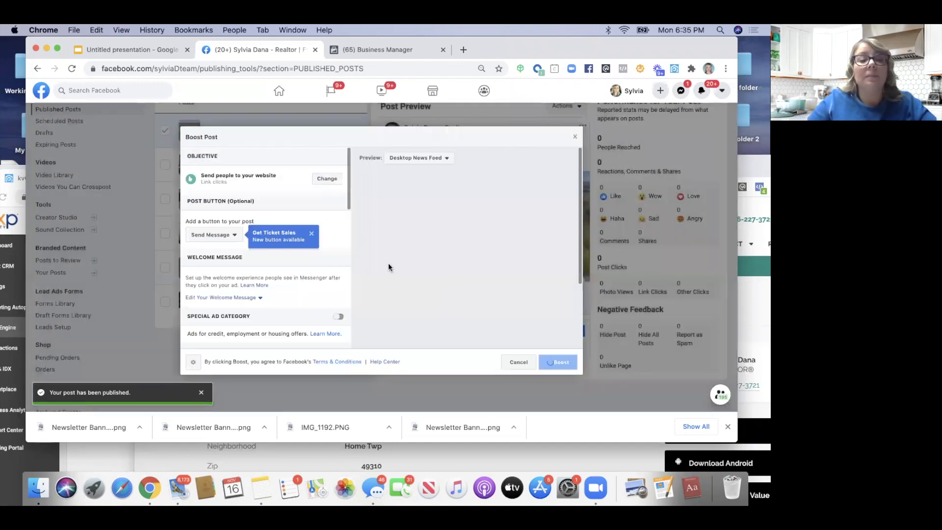
Set the sponsored post's button to Learn More
left_click(229, 236)
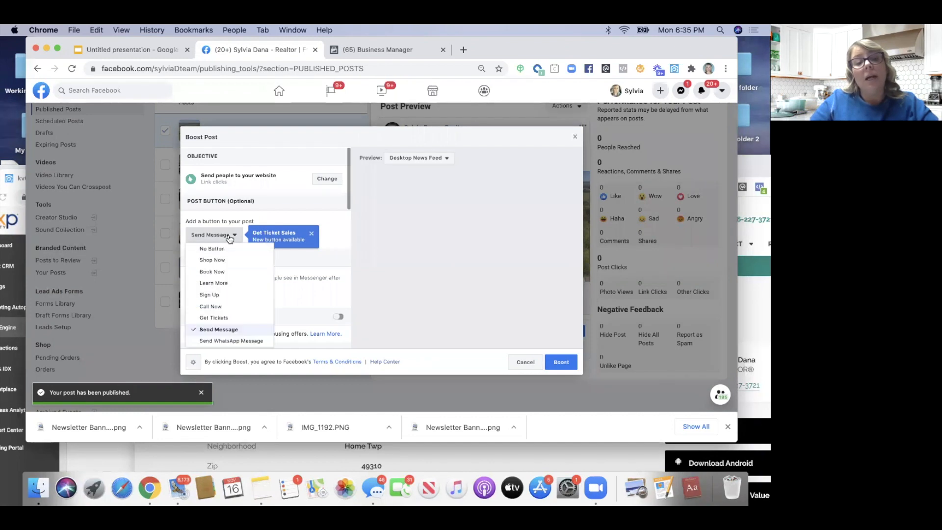
left_click(227, 283)
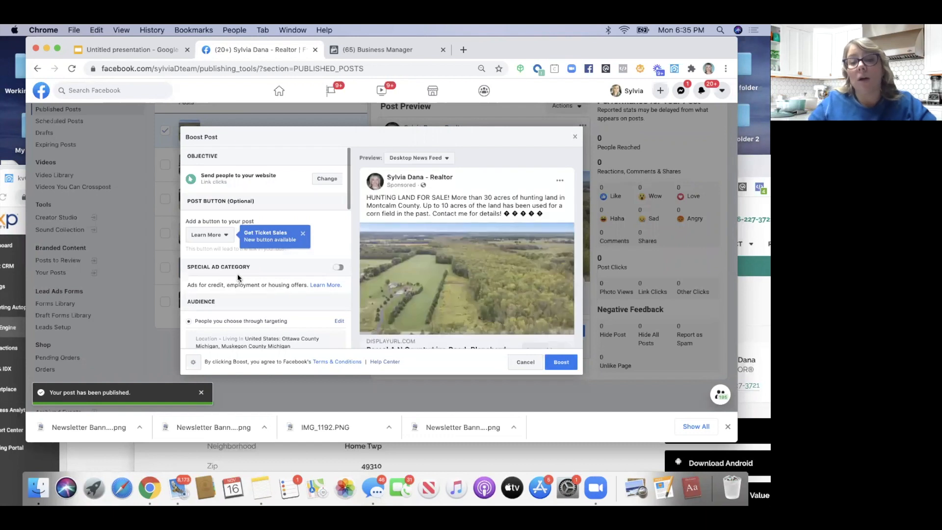
scroll(475, 276, "down", 2)
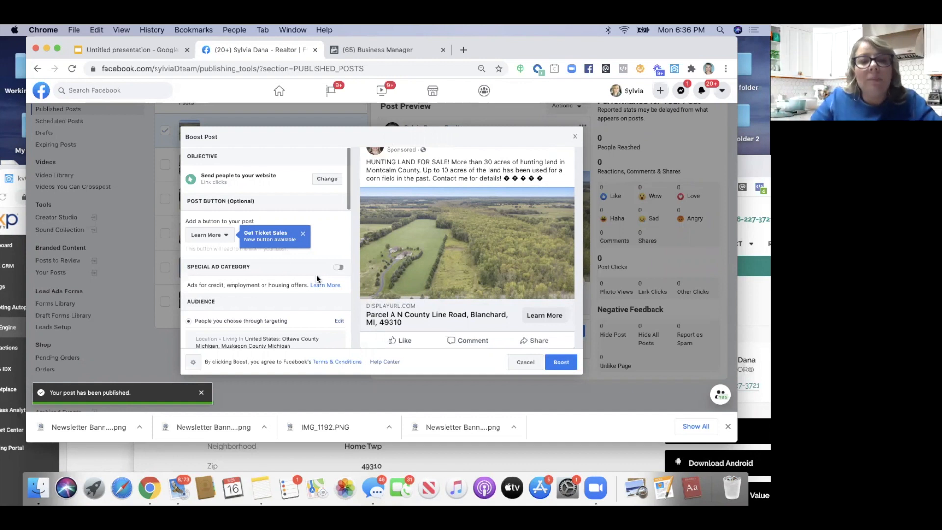
Mark the boost as a Housing special ad category and open its audience for editing
left_click(337, 269)
left_click(233, 312)
left_click(198, 326)
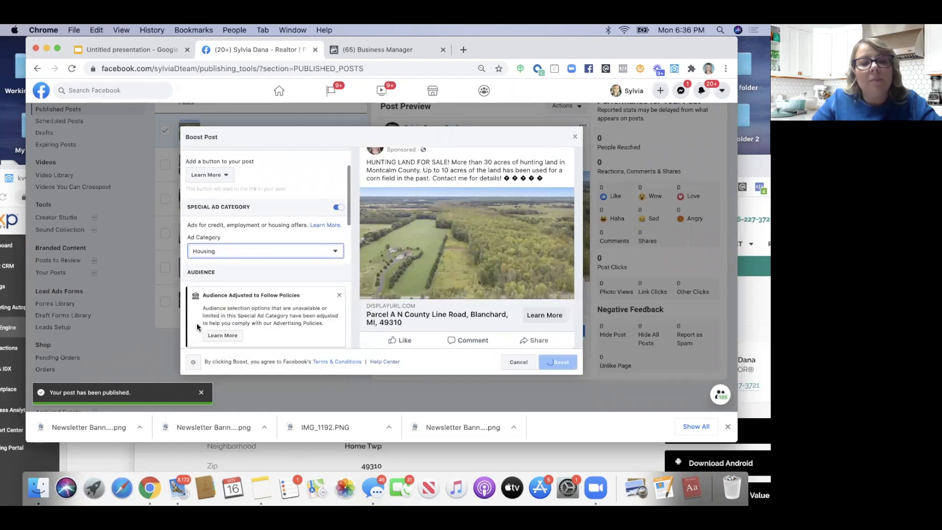
scroll(233, 273, "up", 1)
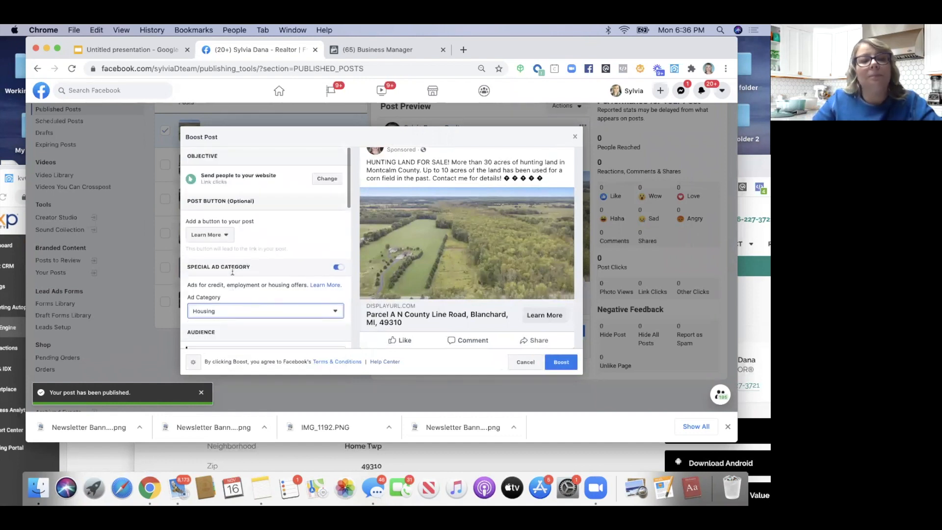
scroll(232, 271, "down", 5)
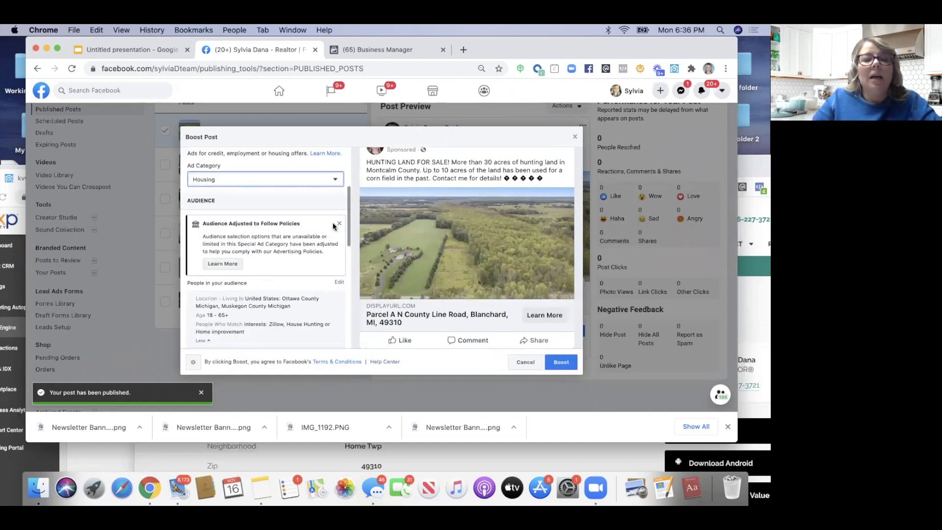
left_click(339, 223)
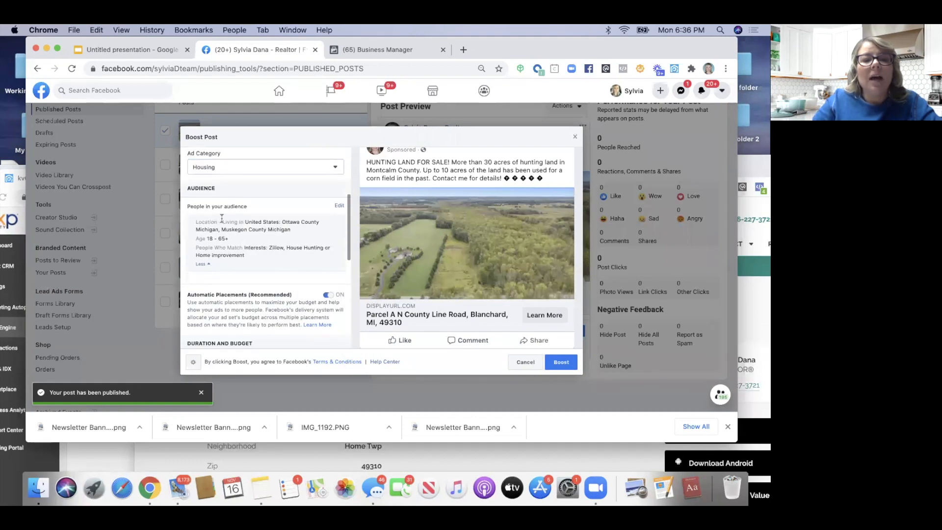
left_click(340, 207)
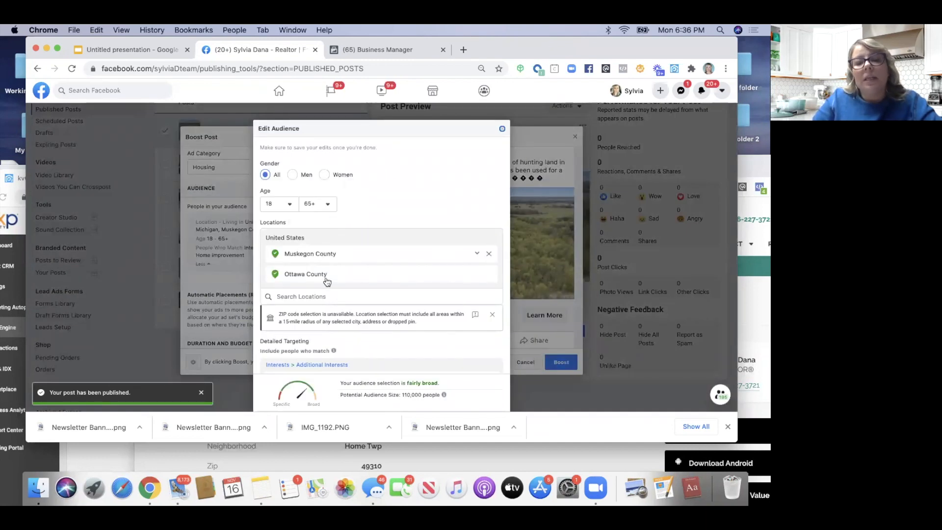
Replace Muskegon and Ottawa counties with Montcalm County, Michigan as the only location
left_click(488, 254)
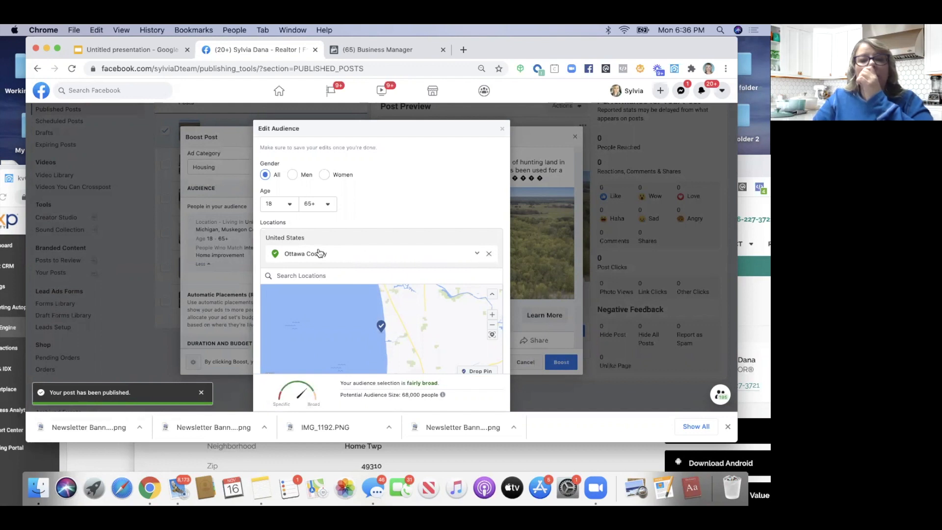
left_click(488, 253)
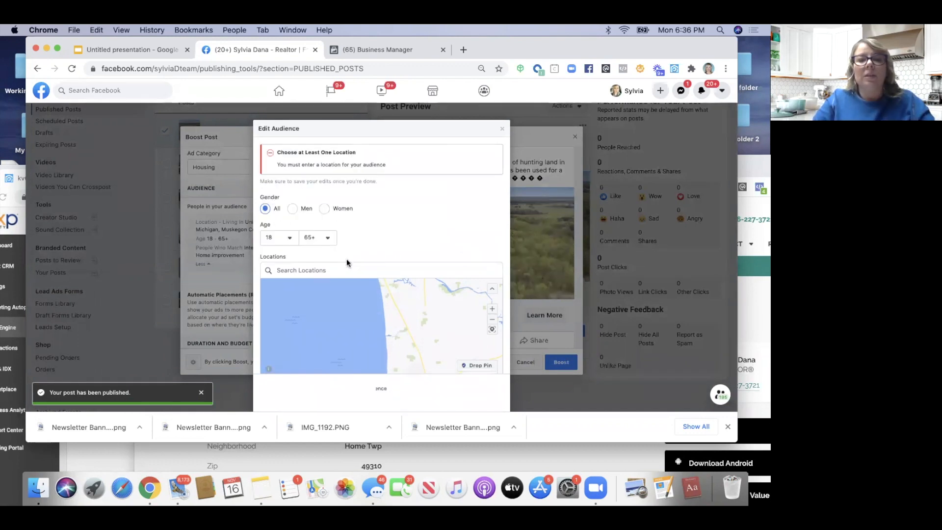
left_click(314, 270)
type("montcalm")
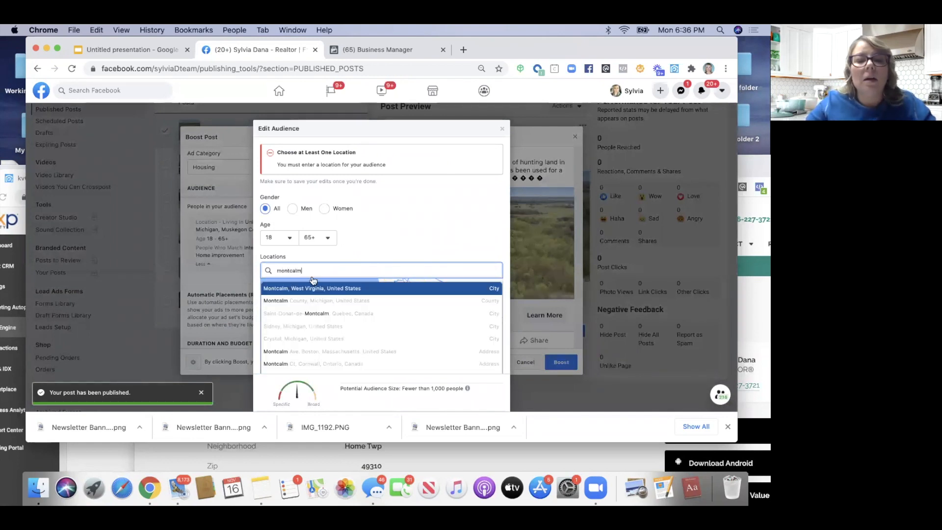
left_click(306, 300)
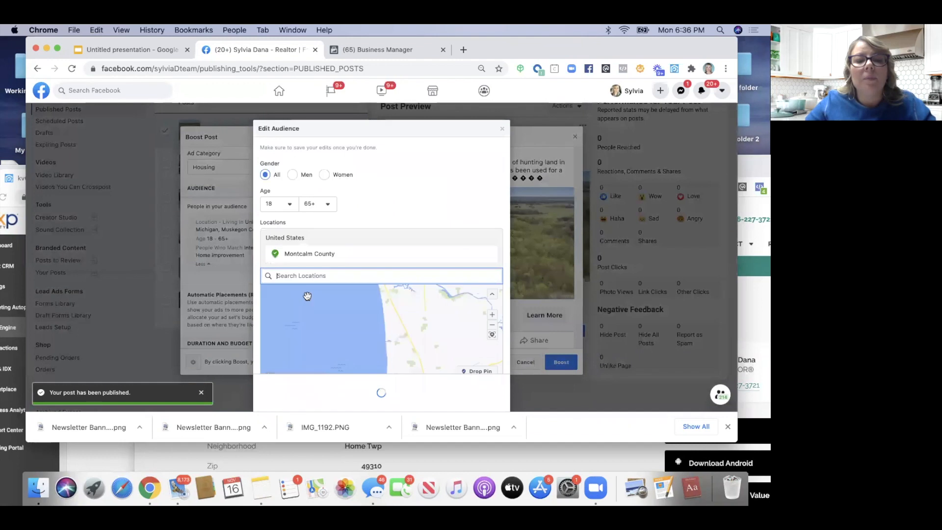
scroll(313, 293, "down", 3)
scroll(312, 294, "up", 2)
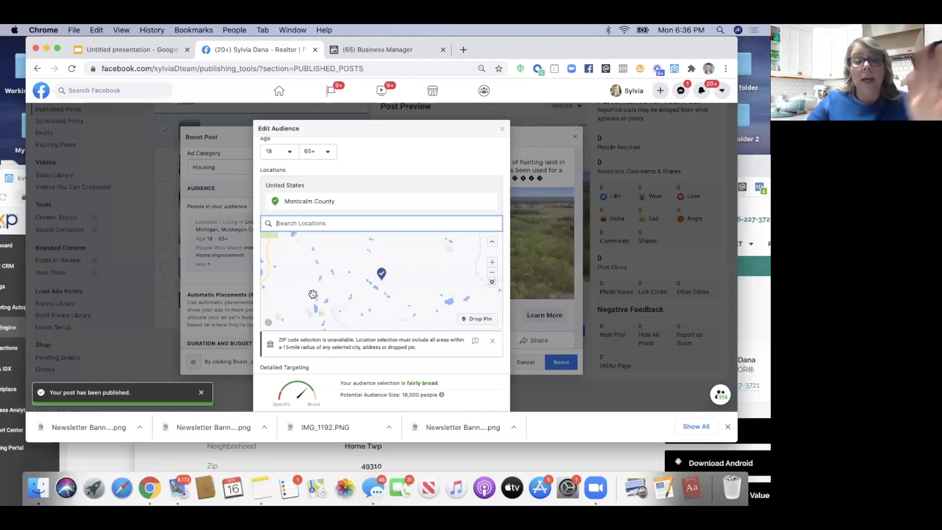
scroll(312, 293, "down", 2)
scroll(313, 293, "down", 5)
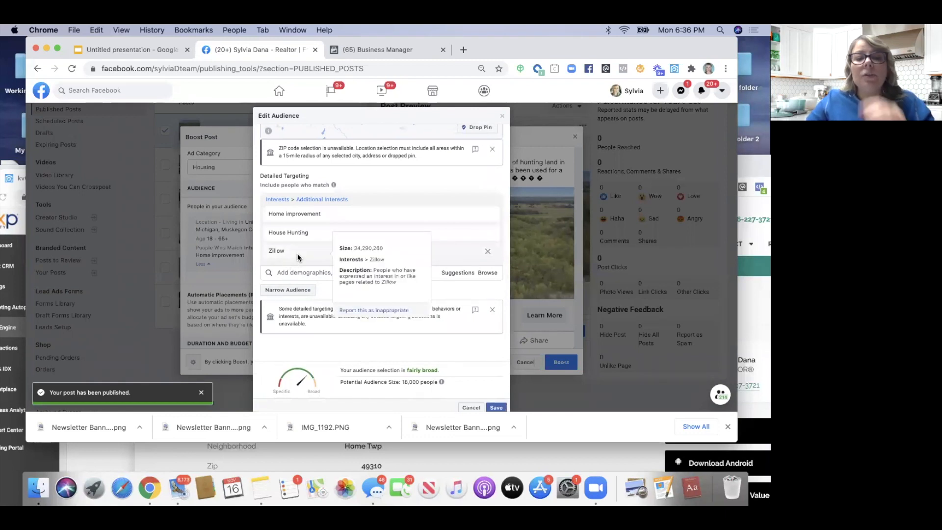
Search interests for 'hunter' and 'hun', finding nothing, then clear the search box
mouse_move(298, 215)
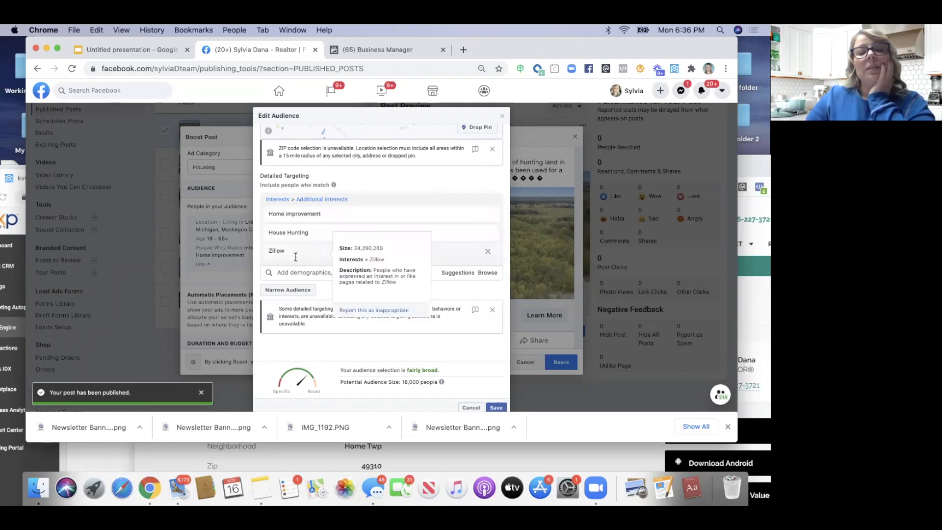
left_click(284, 272)
type("hunter")
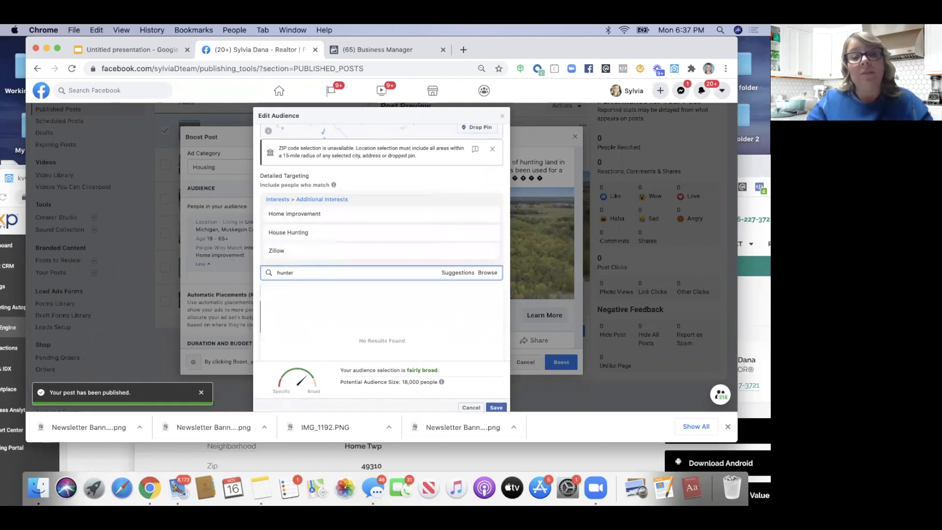
key("BackSpace")
key("BackSpace")
key("BackSpace")
key("BackSpace")
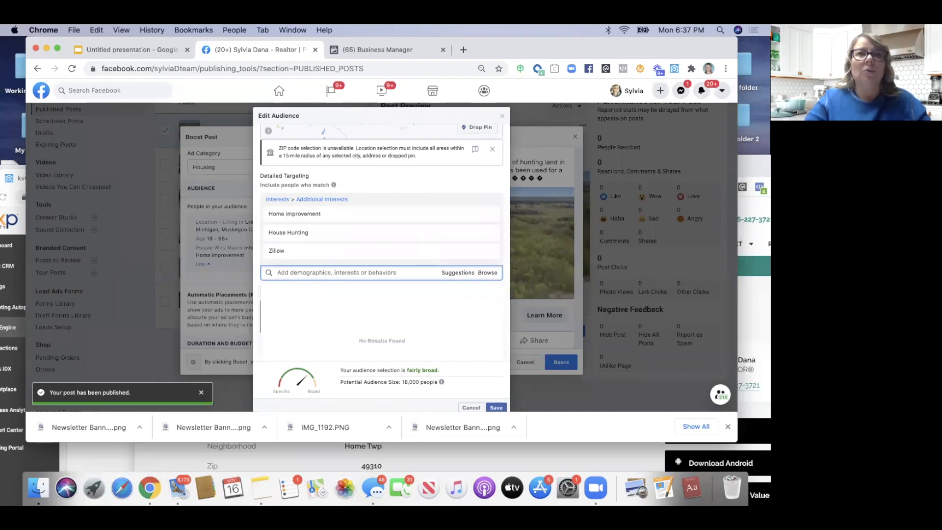
type("hun")
left_click(356, 184)
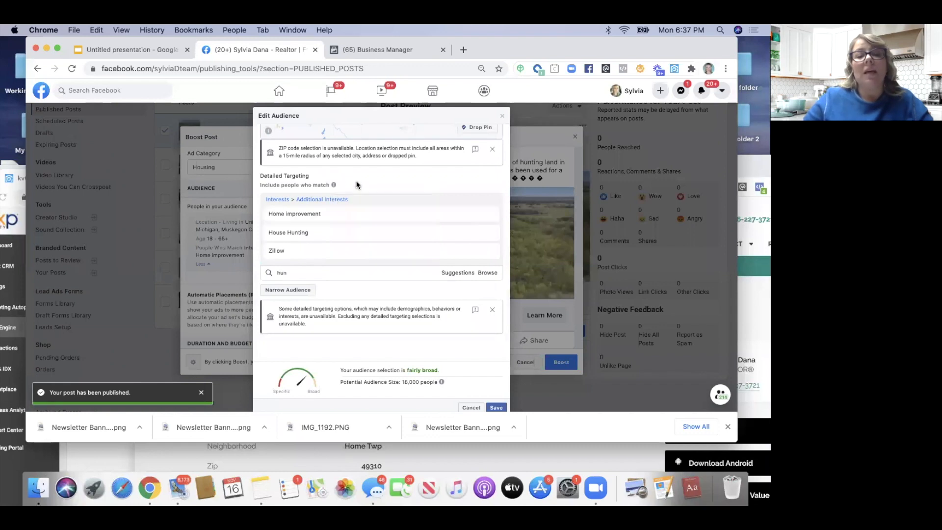
left_click(444, 275)
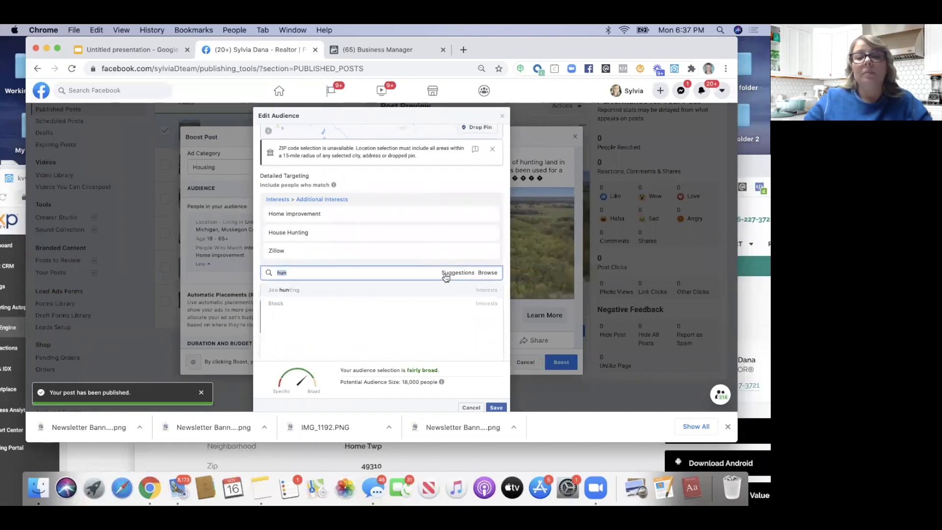
key("BackSpace")
Save the Montcalm audience with Home improvement, House Hunting and Zillow interests
mouse_move(303, 259)
mouse_move(284, 237)
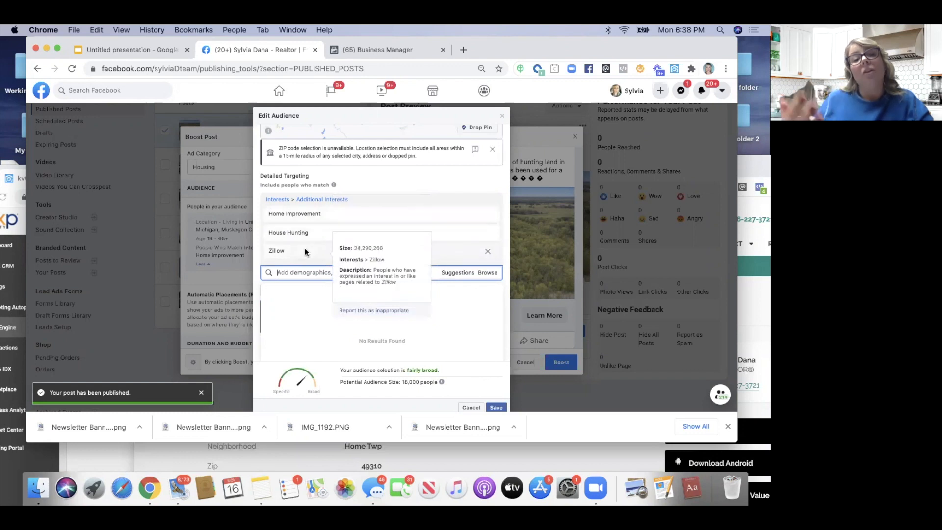
scroll(305, 248, "up", 5)
scroll(305, 248, "down", 5)
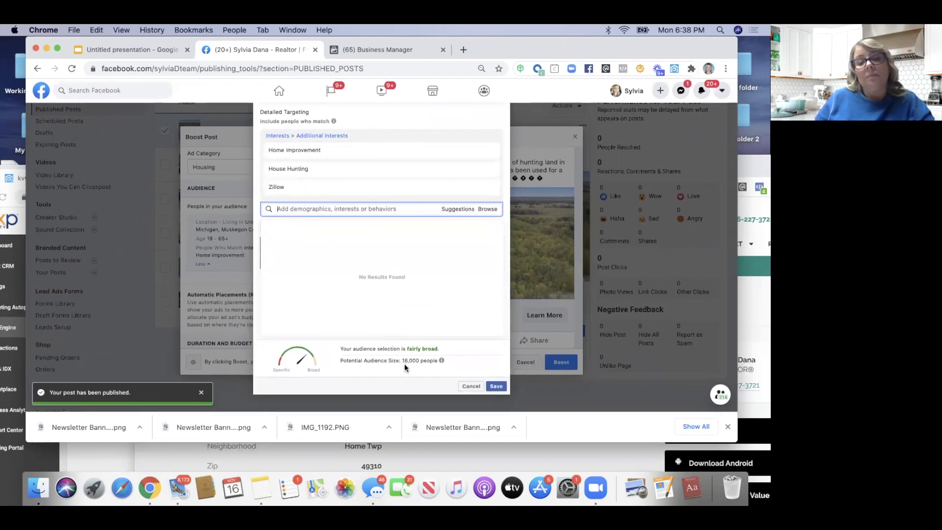
mouse_move(439, 361)
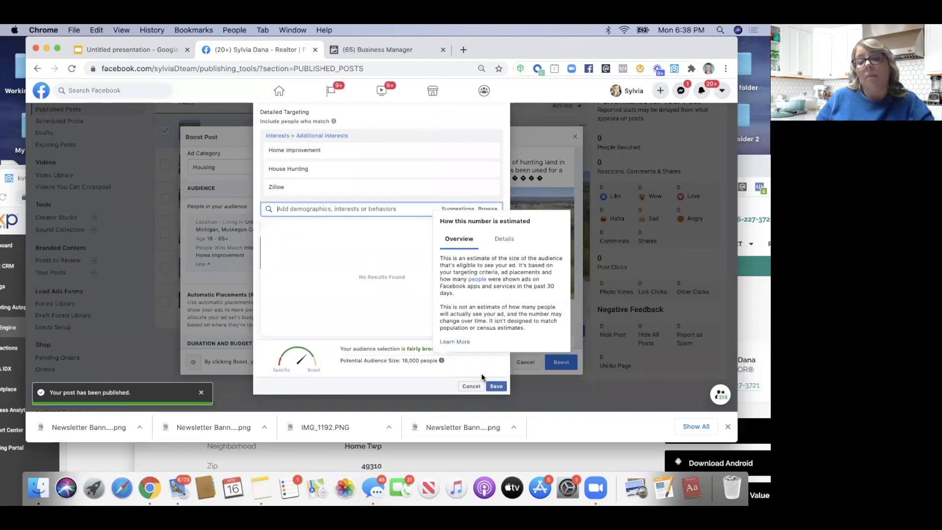
left_click(493, 387)
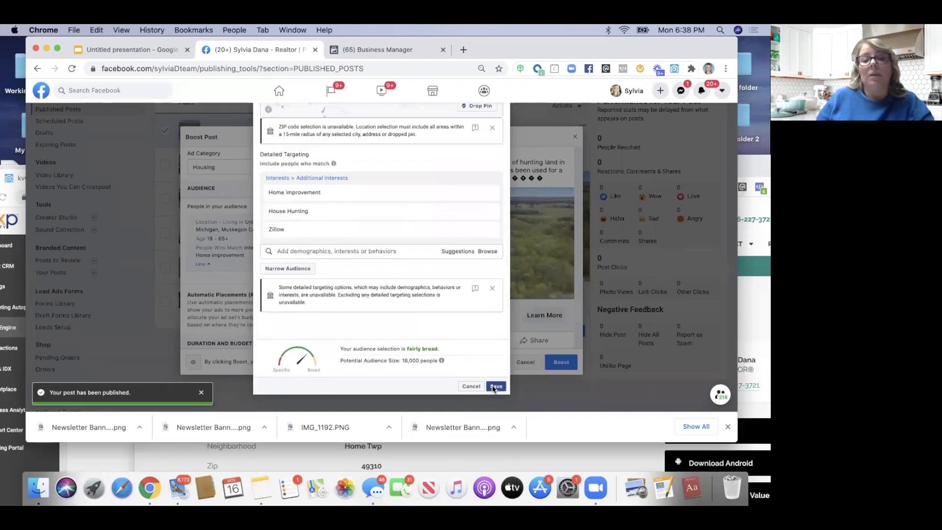
left_click(493, 386)
scroll(305, 332, "down", 3)
scroll(305, 332, "down", 2)
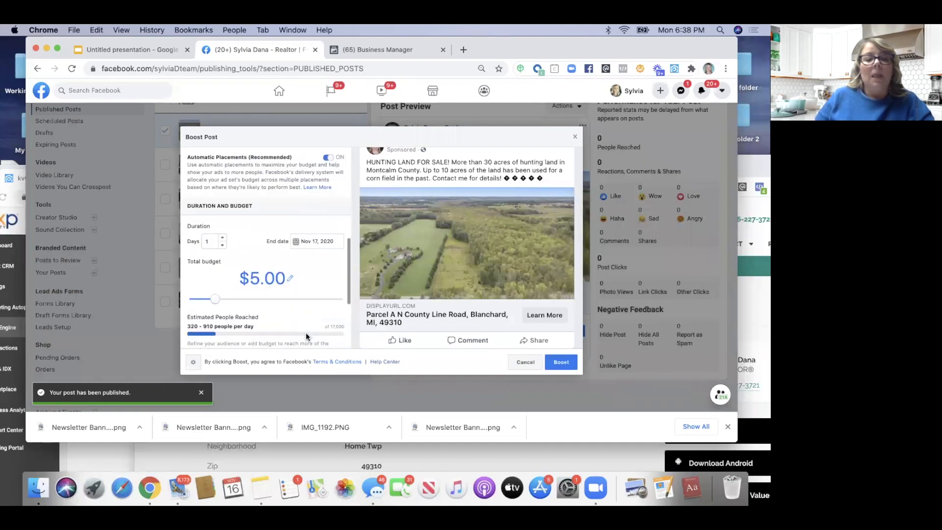
Extend the boost to 5 days ending Nov 21, 2020 with a $20.00 total budget
left_click(224, 235)
left_click(223, 236)
left_click(223, 236)
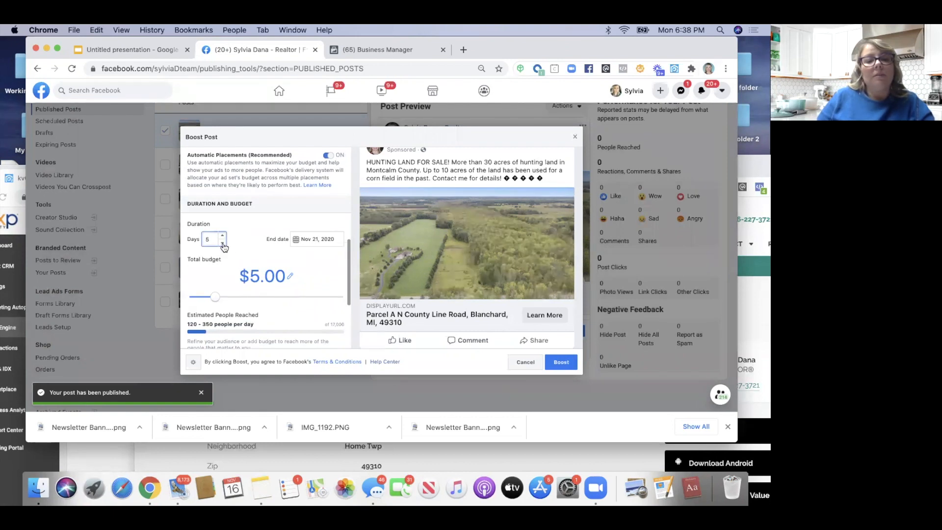
left_click_drag(215, 296, 227, 297)
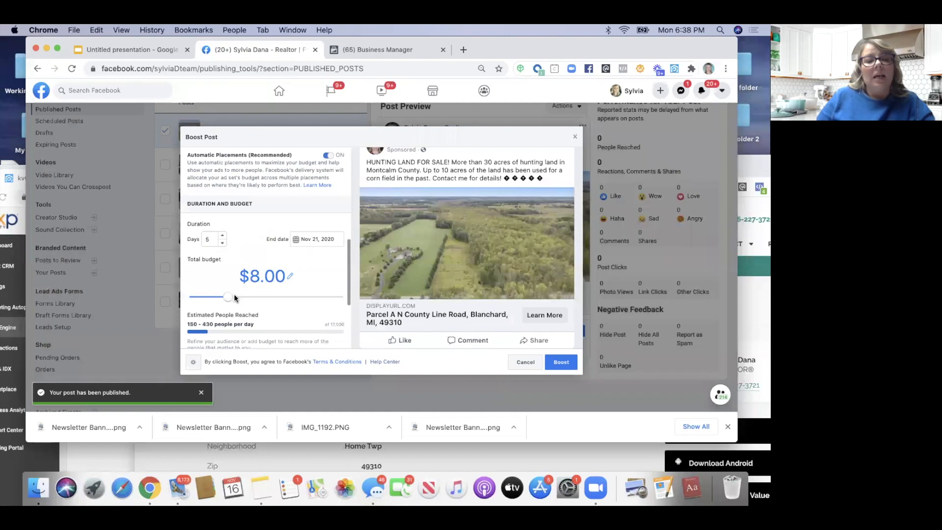
left_click(248, 297)
mouse_move(249, 297)
left_mouse_down()
mouse_move(264, 297)
mouse_move(253, 297)
left_mouse_up()
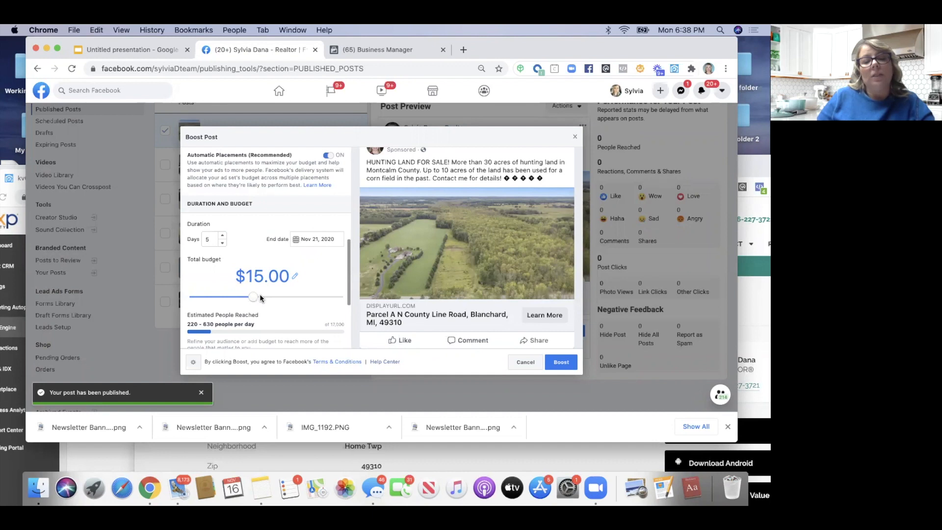
left_click(260, 298)
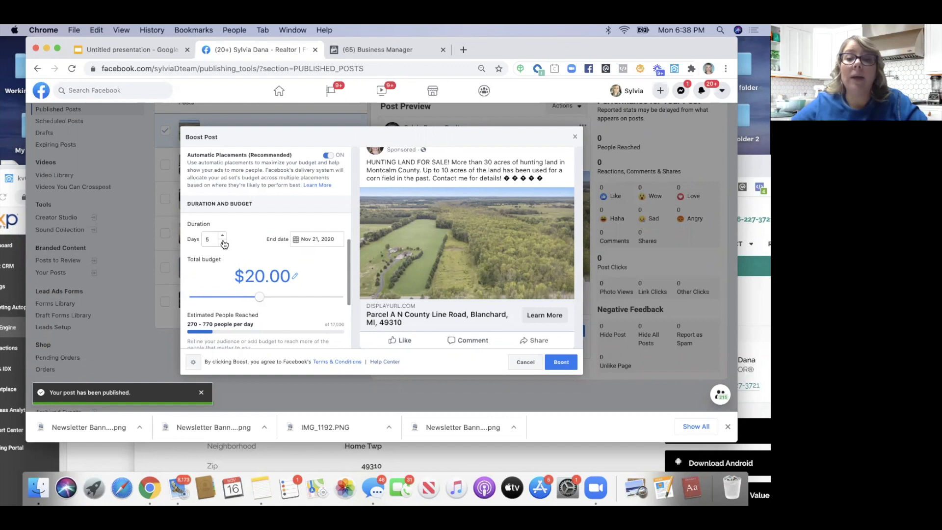
Turn on Facebook Pixel conversion tracking, review payment, and boost the Parcel A post
scroll(223, 242, "down", 5)
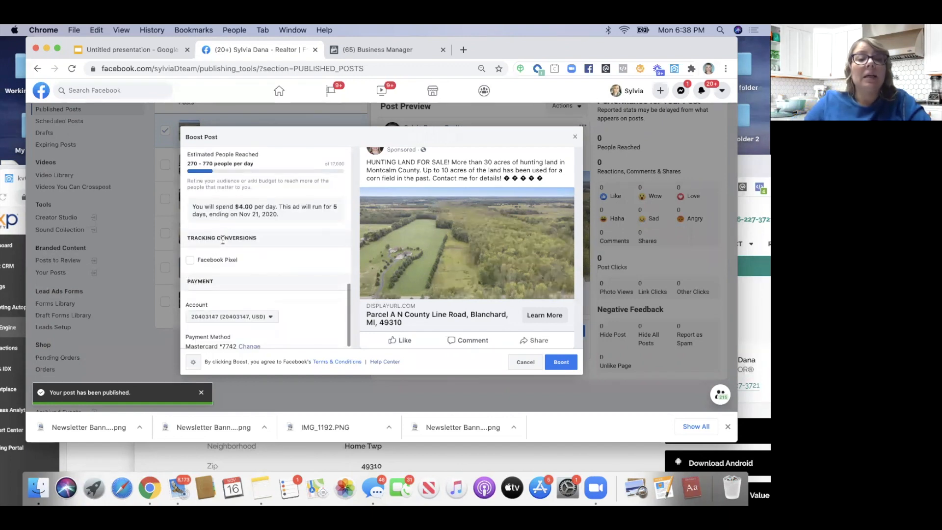
scroll(223, 241, "up", 1)
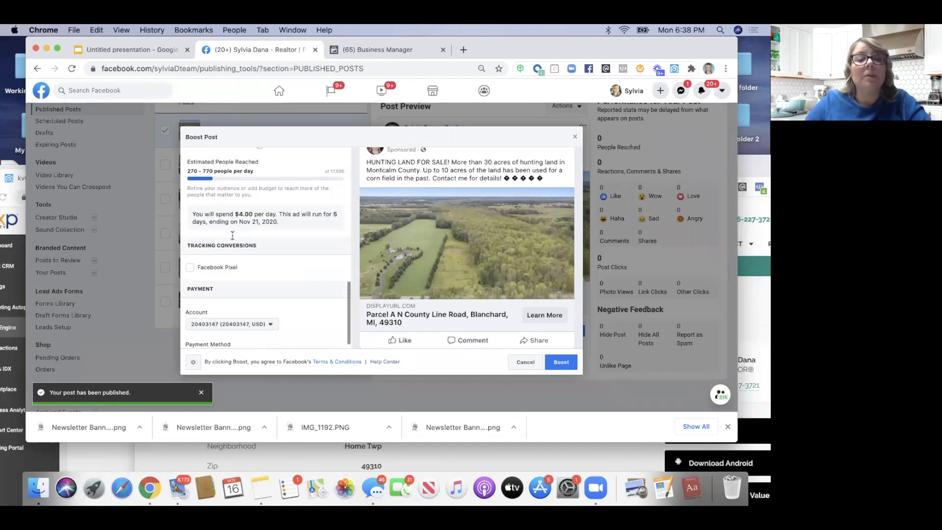
left_click(190, 268)
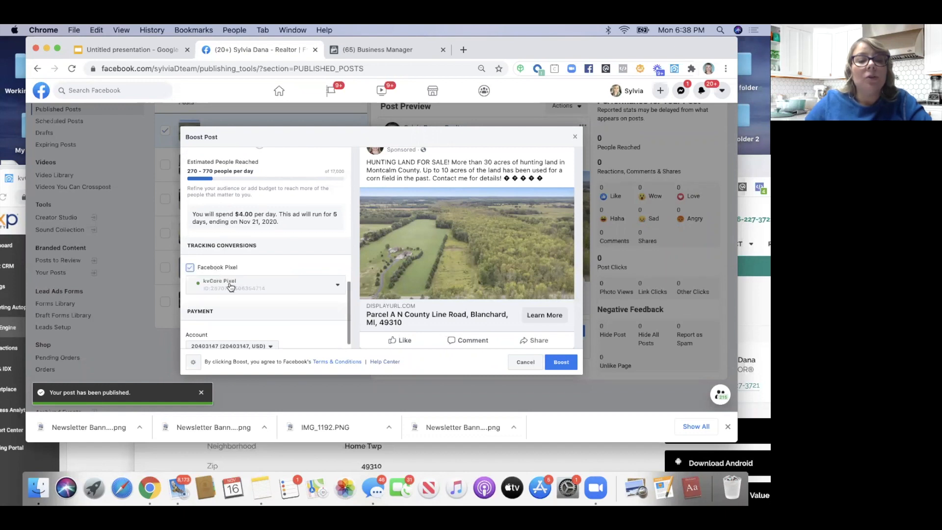
scroll(233, 265, "down", 2)
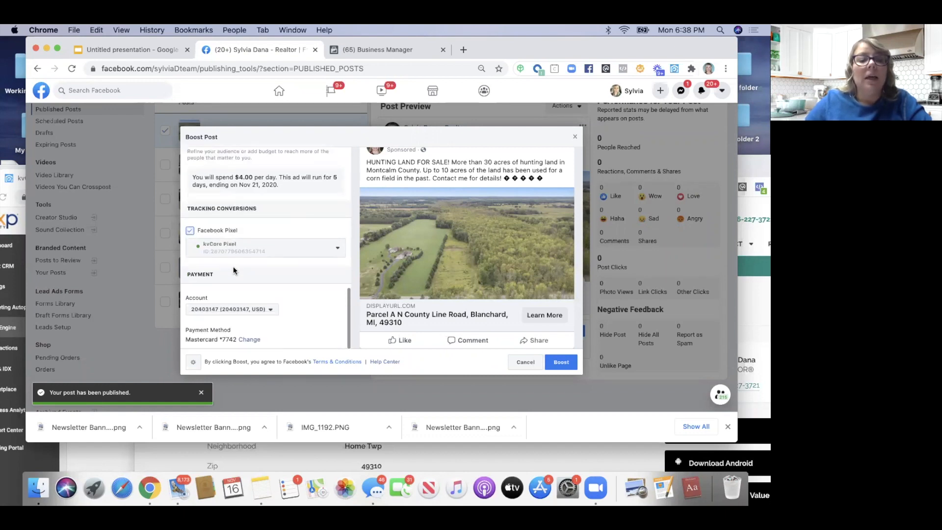
scroll(422, 302, "down", 3)
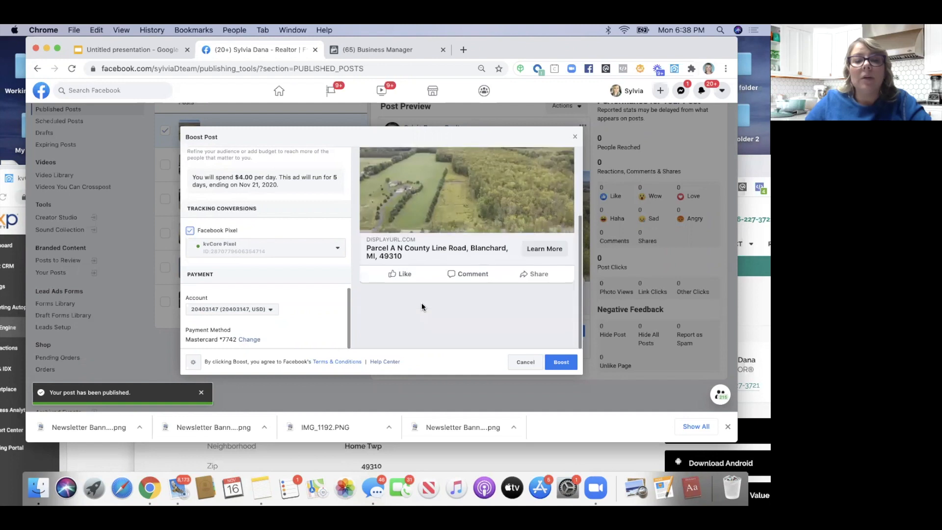
left_click(561, 363)
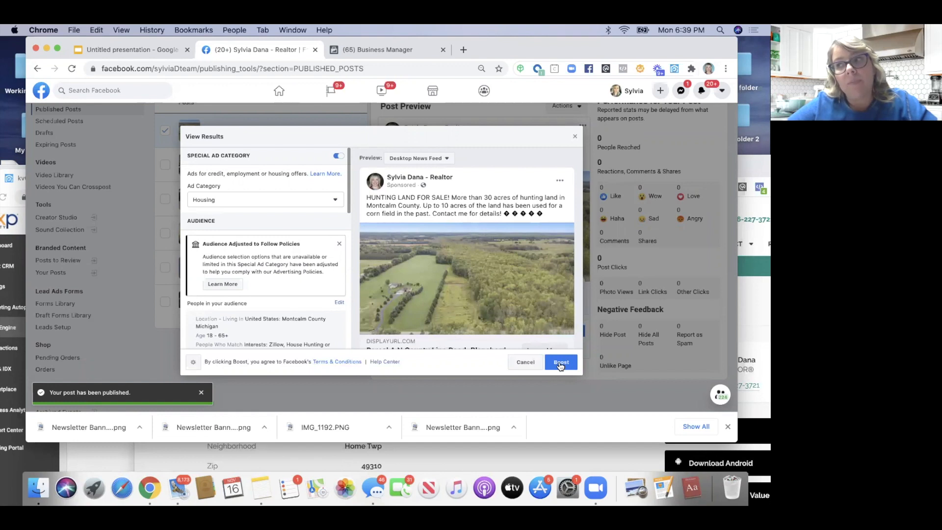
Confirm the Parcel A post boost and move the browser window aside
left_click(560, 364)
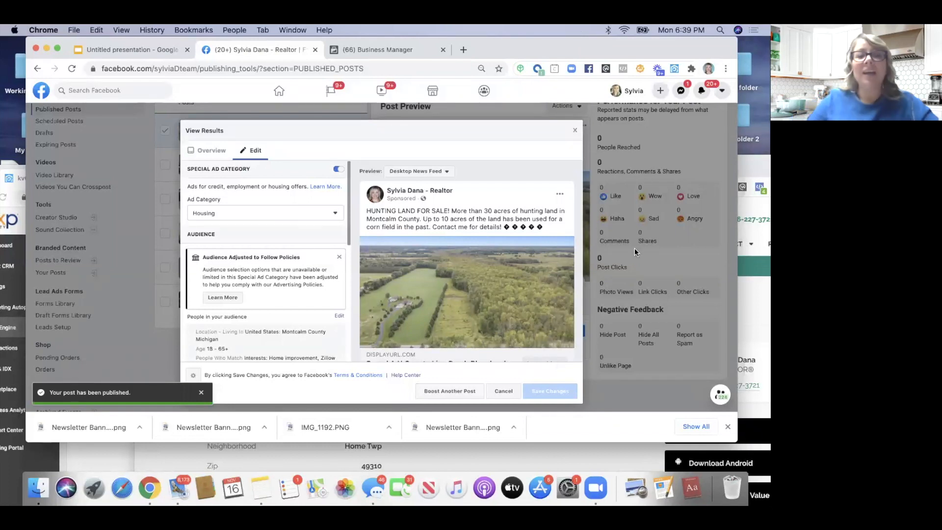
mouse_move(623, 48)
left_mouse_down()
mouse_move(625, 104)
mouse_move(636, 73)
mouse_move(633, 37)
left_mouse_up()
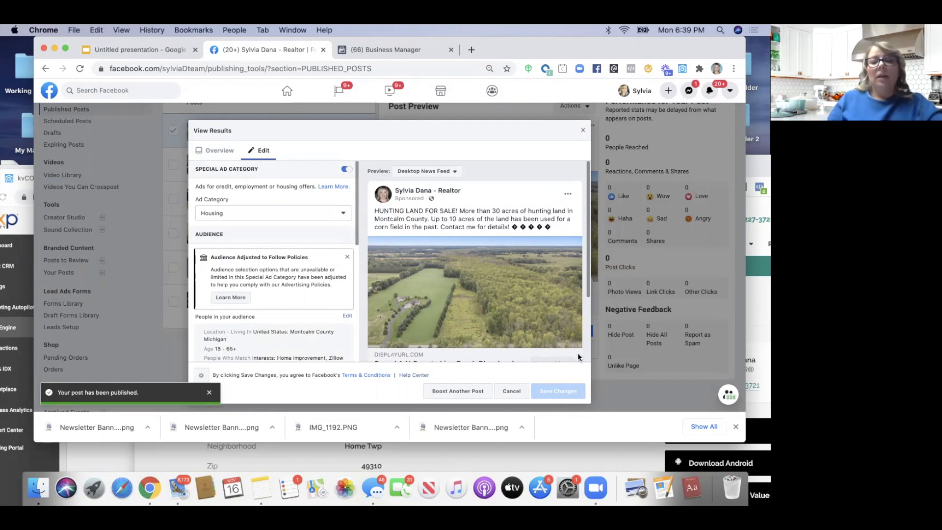
left_click_drag(548, 48, 514, 151)
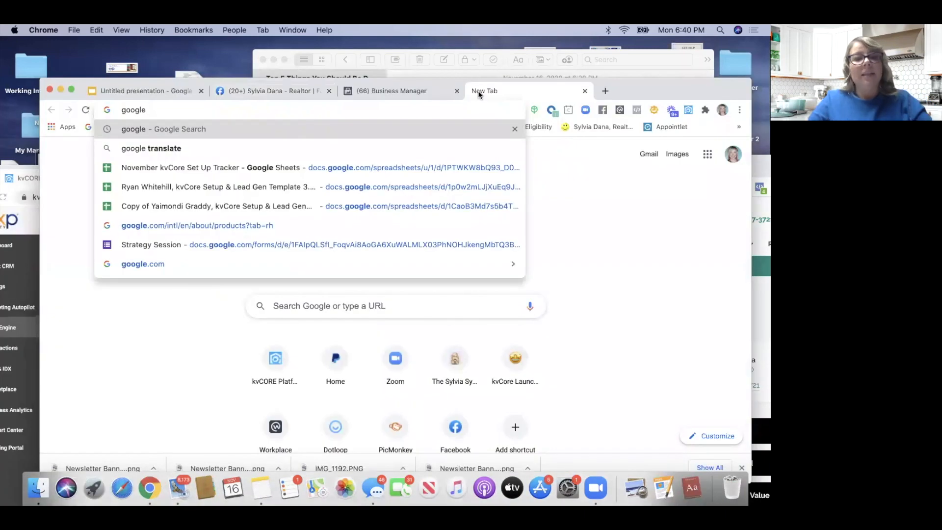
Search 'my bu' to reach Google My Business and sign in to the realtor's dashboard
type("my")
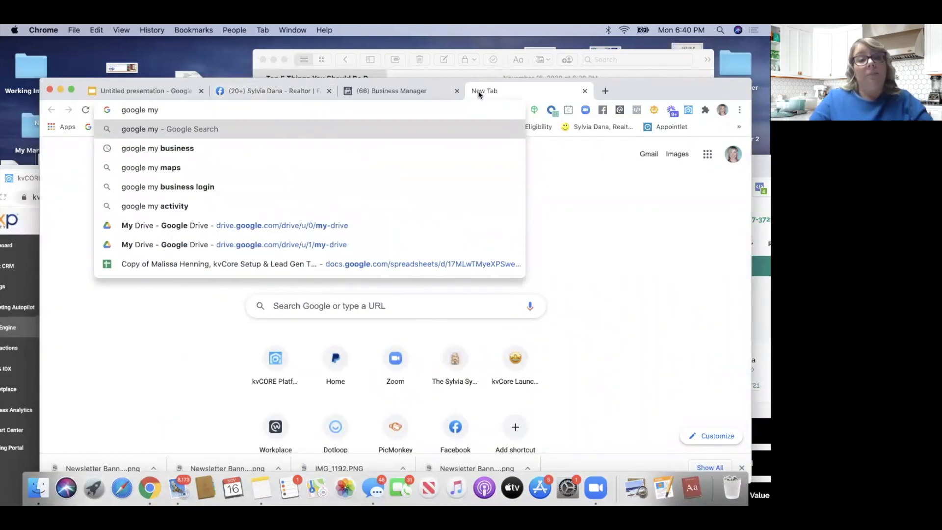
type(" business")
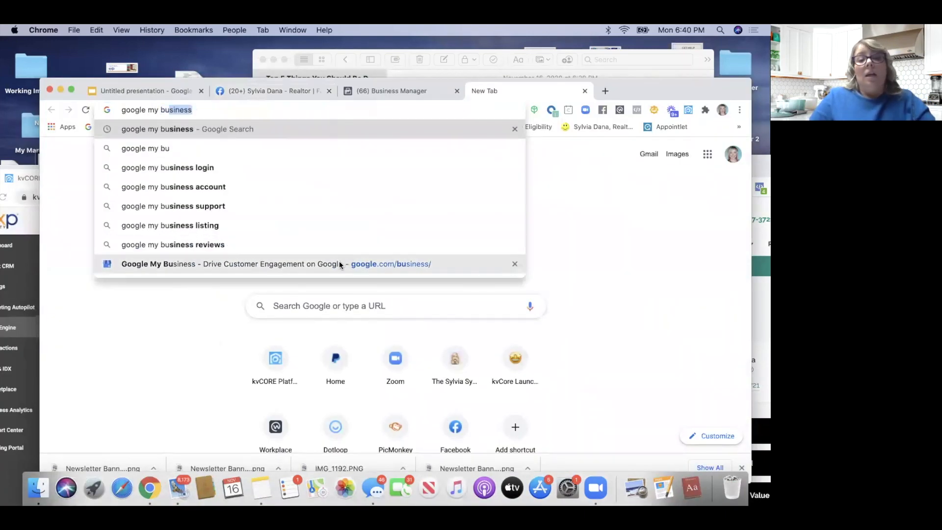
left_click(340, 263)
left_click_drag(651, 88, 645, 55)
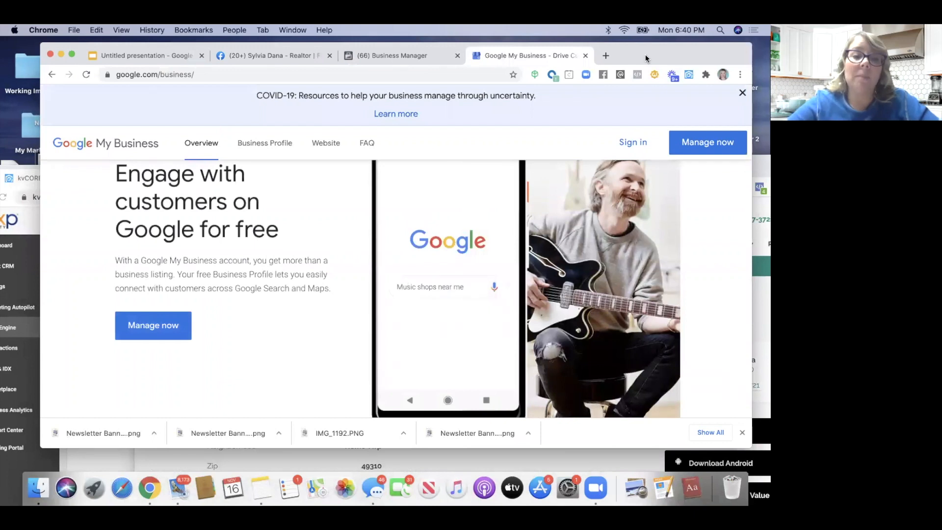
left_click(630, 142)
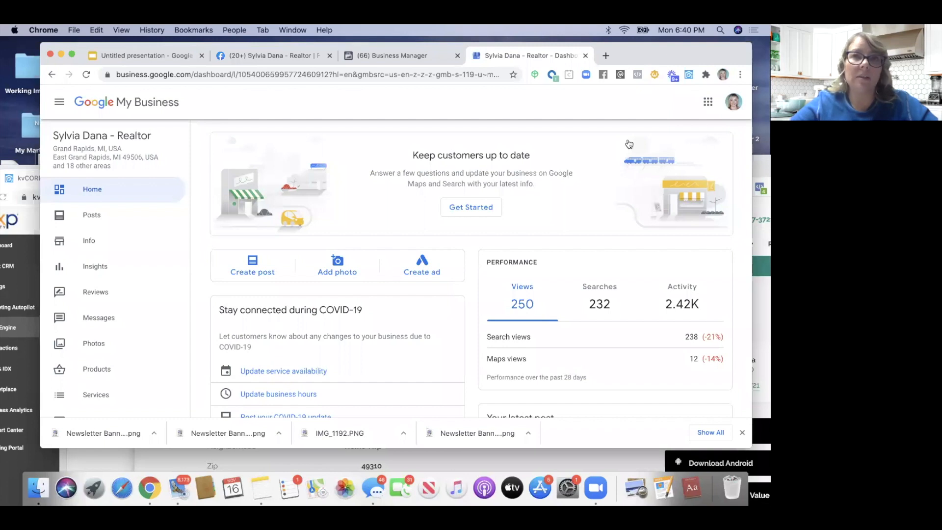
Review the dashboard's 706 ad views and 63 clicks, then start creating a Google ad
scroll(629, 143, "down", 5)
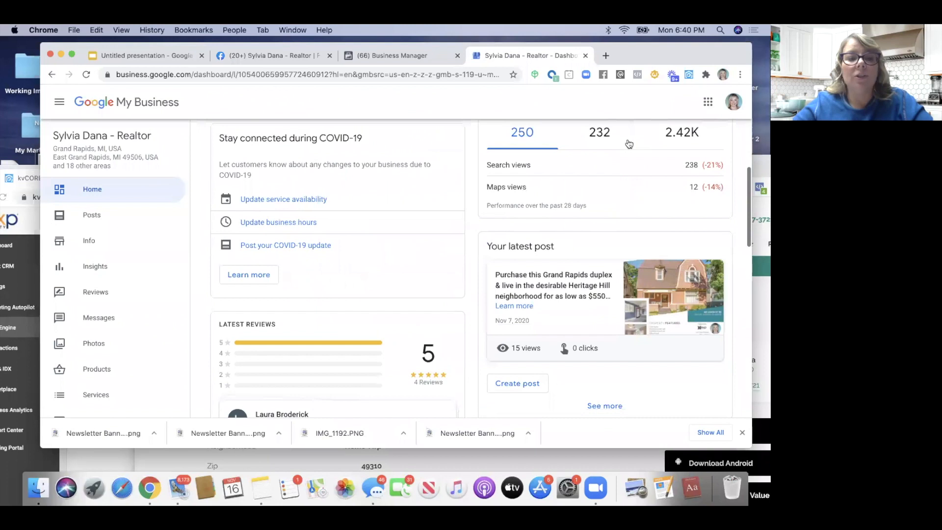
scroll(629, 143, "down", 1)
scroll(628, 144, "down", 5)
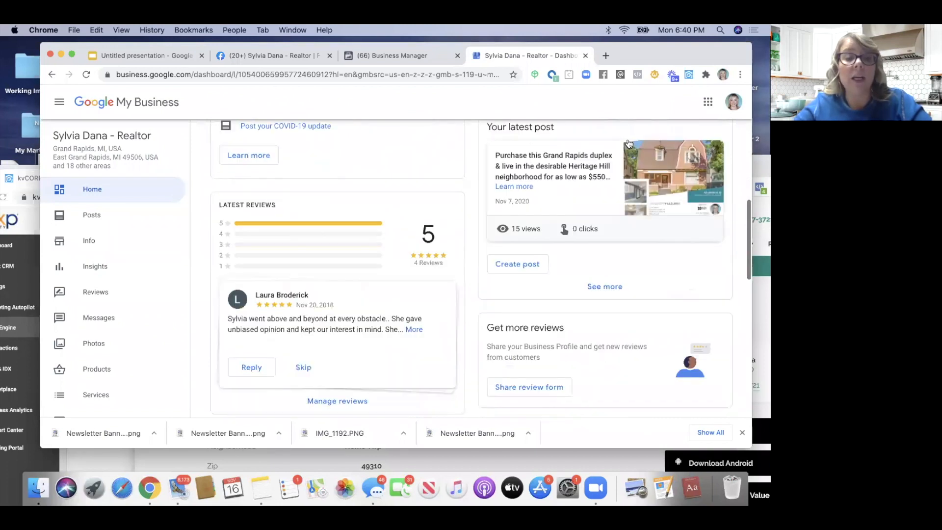
scroll(289, 216, "down", 2)
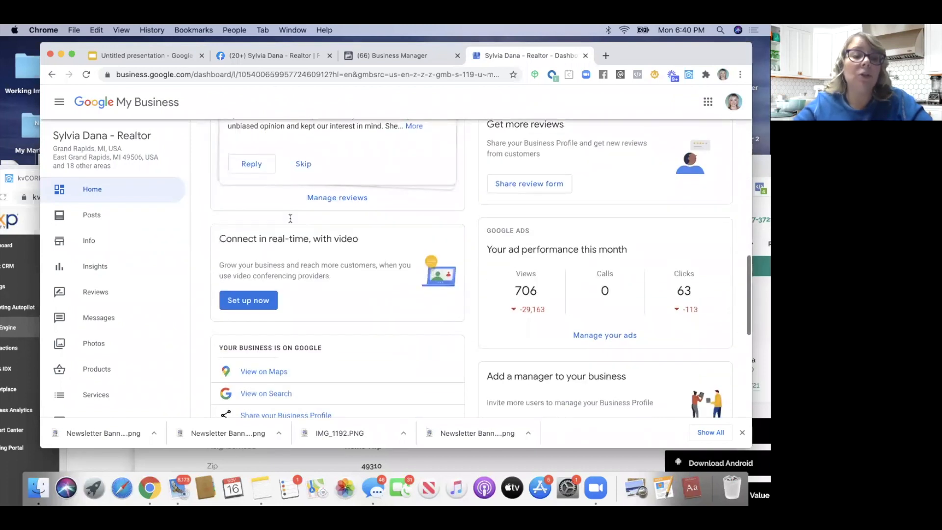
scroll(119, 309, "down", 5)
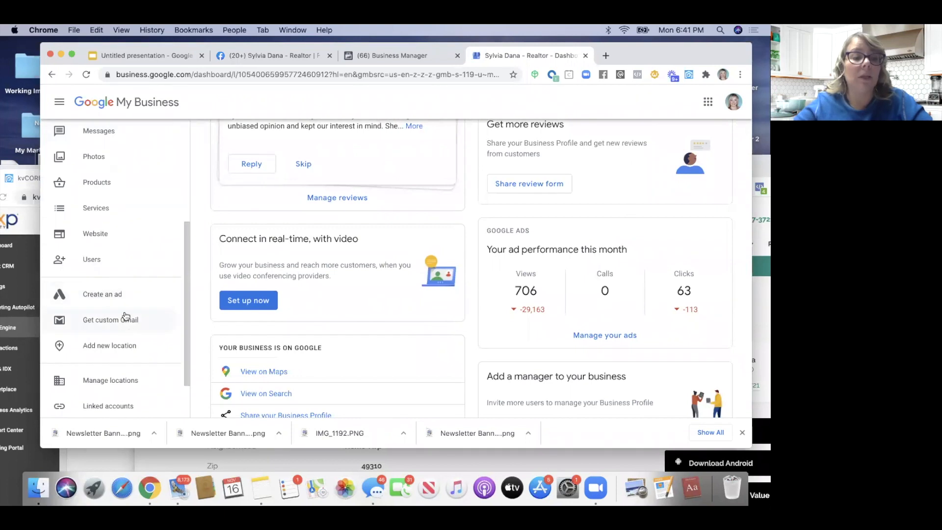
left_click(122, 301)
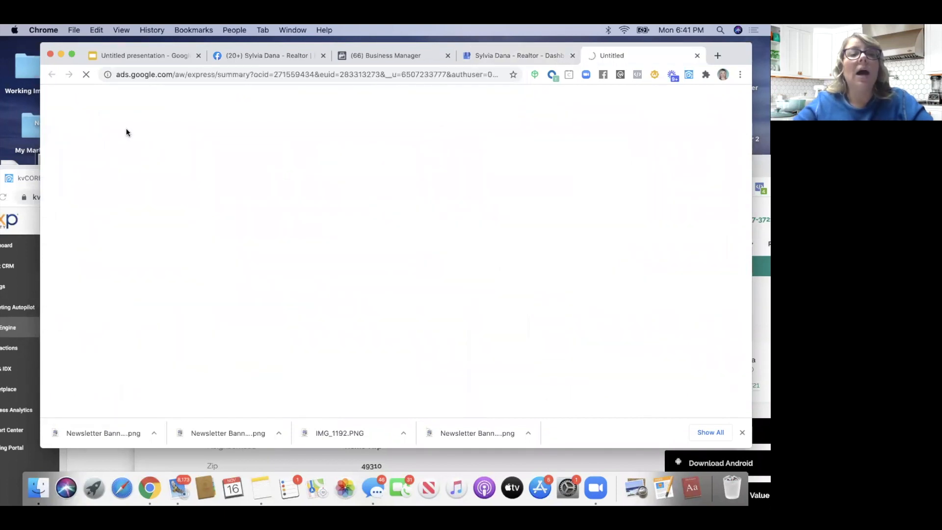
Sign in to Google Ads and open the Free Instant Home Value campaign
left_click_drag(122, 45, 104, 45)
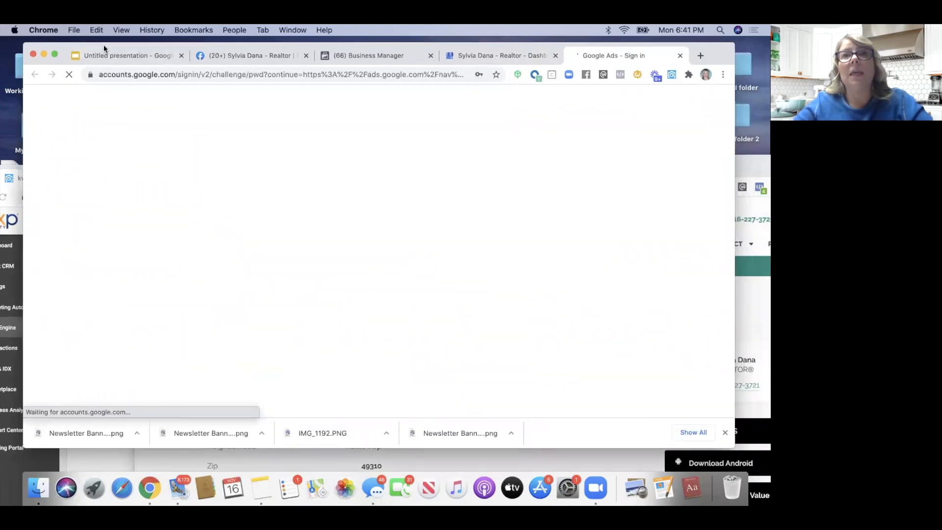
left_click(463, 296)
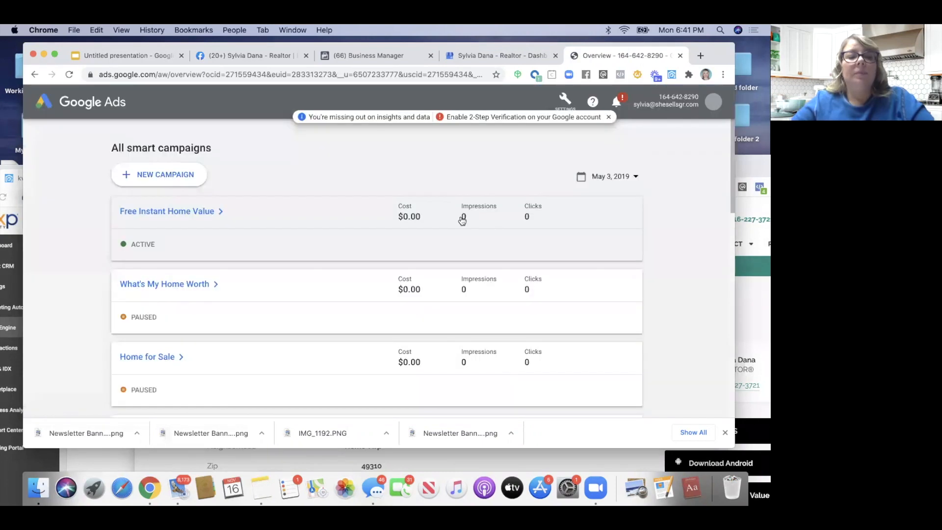
left_click(201, 221)
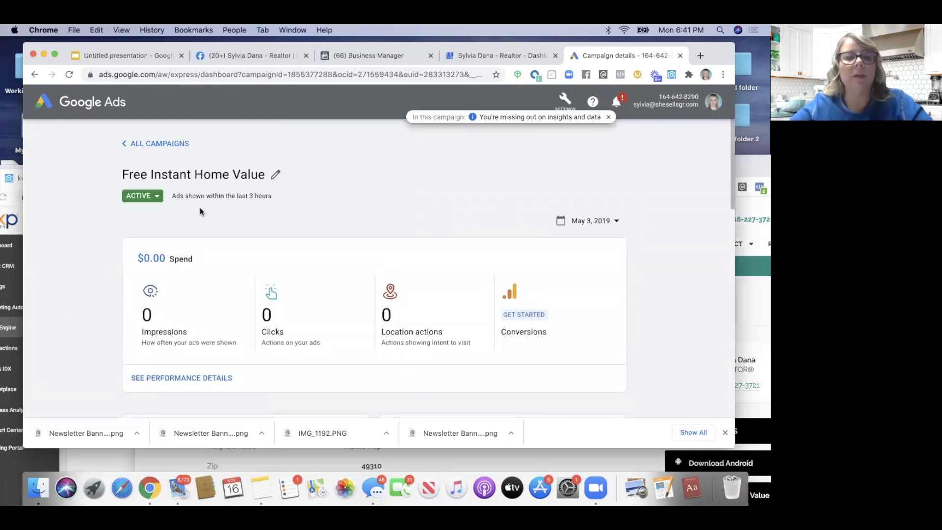
Review the campaign's keywords, Kent, Montcalm and Allegan targeting, and $3 daily budget
scroll(200, 211, "down", 7)
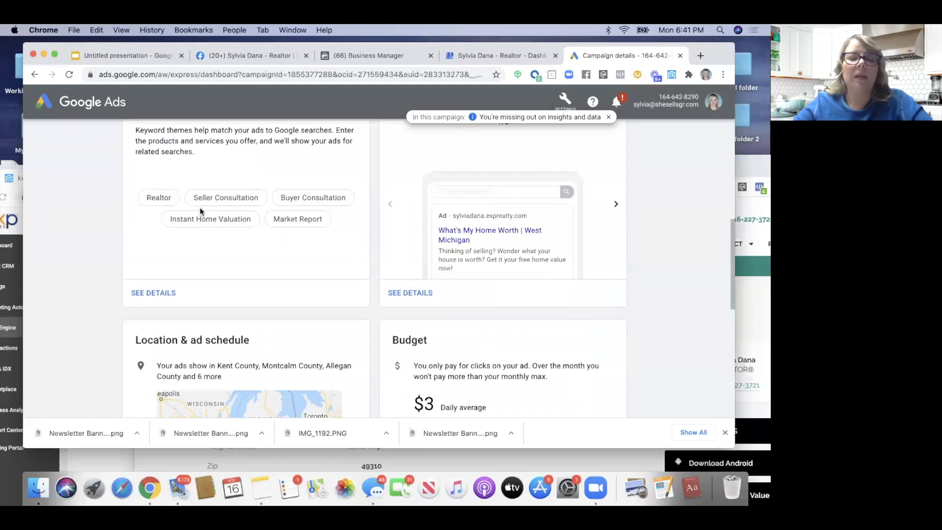
scroll(200, 211, "down", 4)
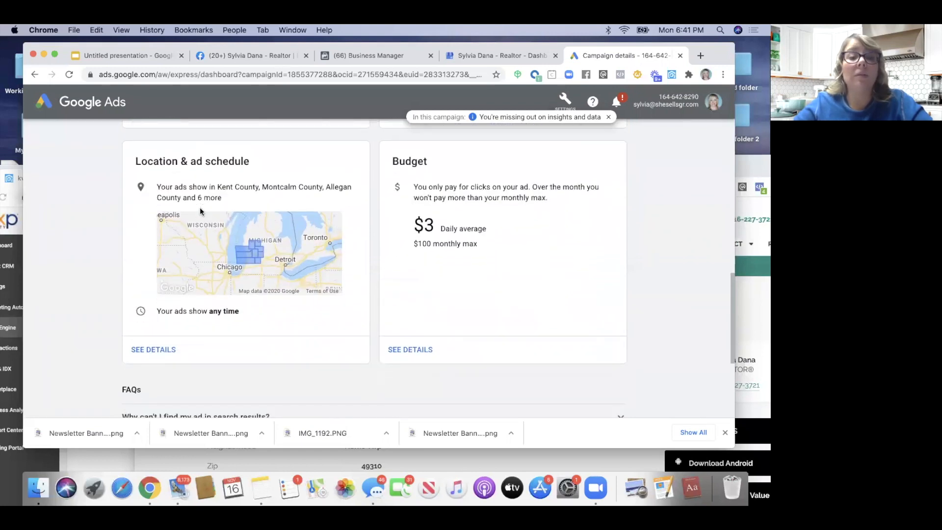
scroll(199, 211, "down", 3)
scroll(200, 211, "up", 3)
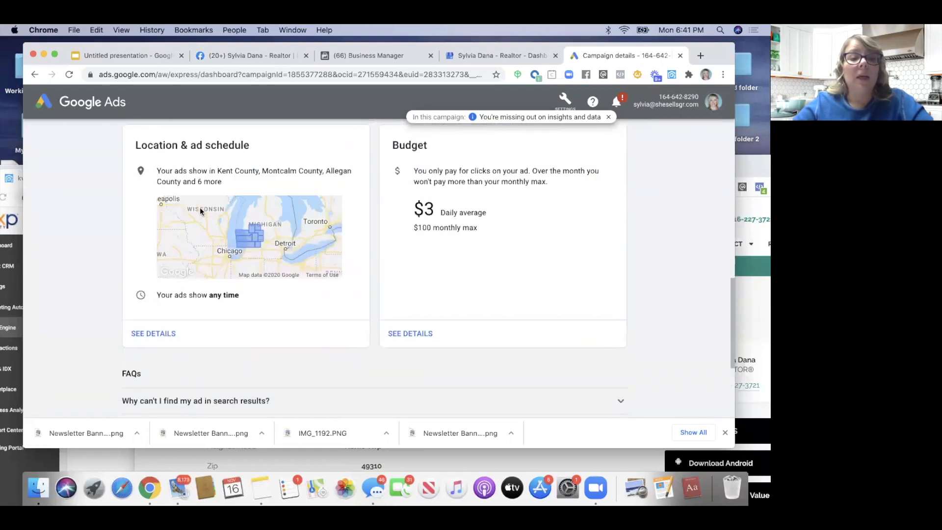
scroll(199, 207, "up", 1)
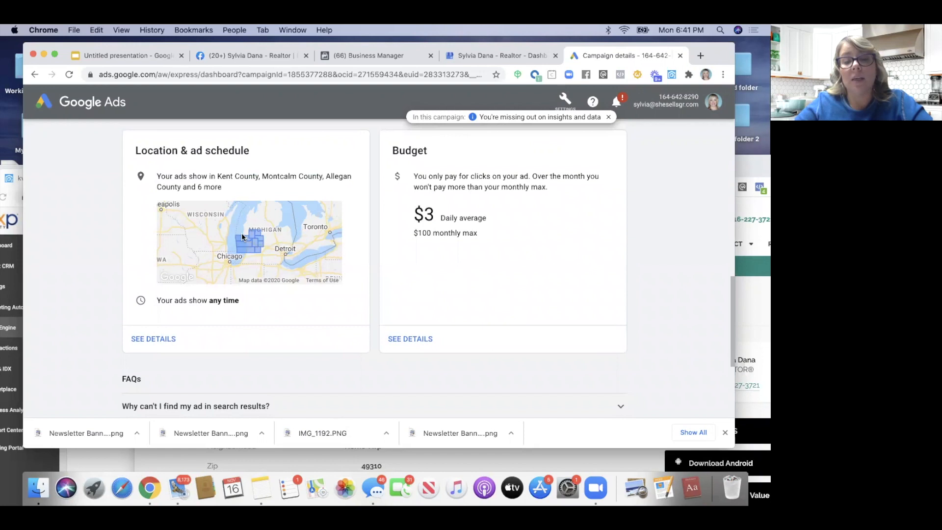
scroll(254, 244, "up", 2)
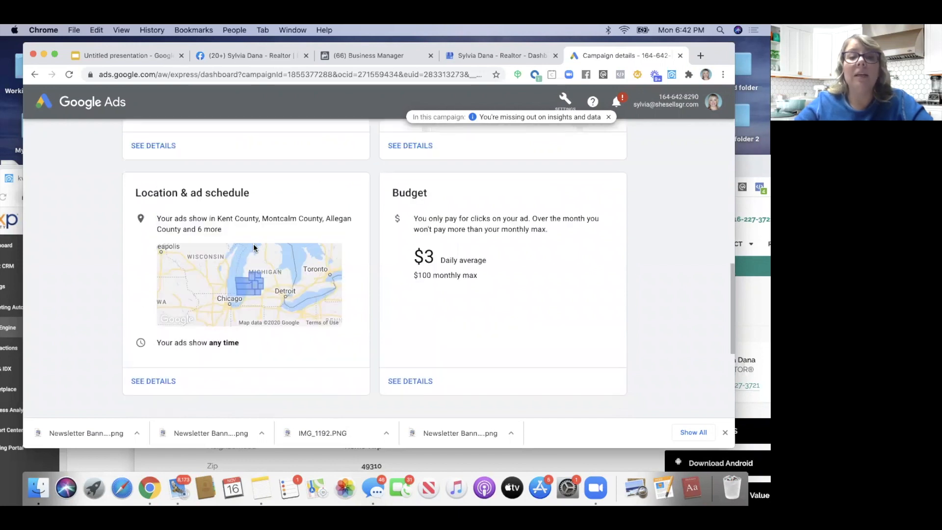
scroll(253, 243, "up", 6)
scroll(253, 244, "down", 5)
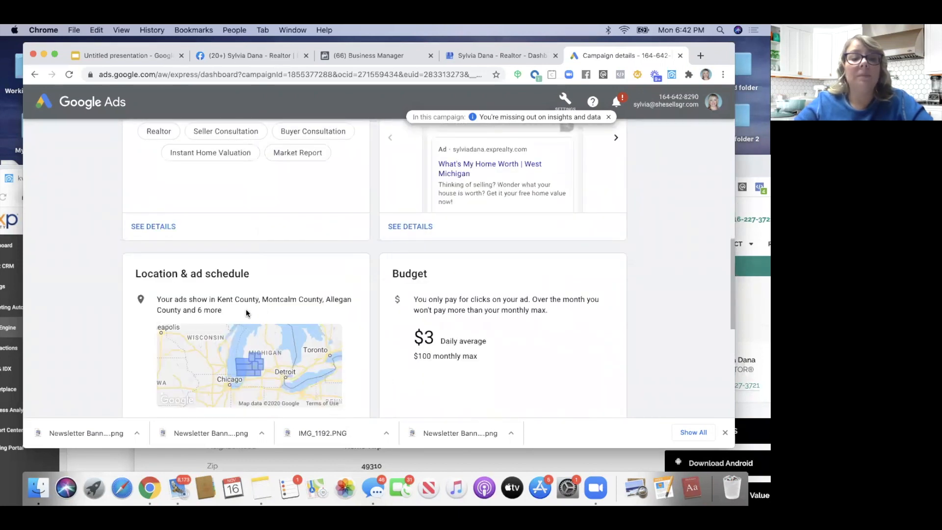
scroll(266, 310, "up", 10)
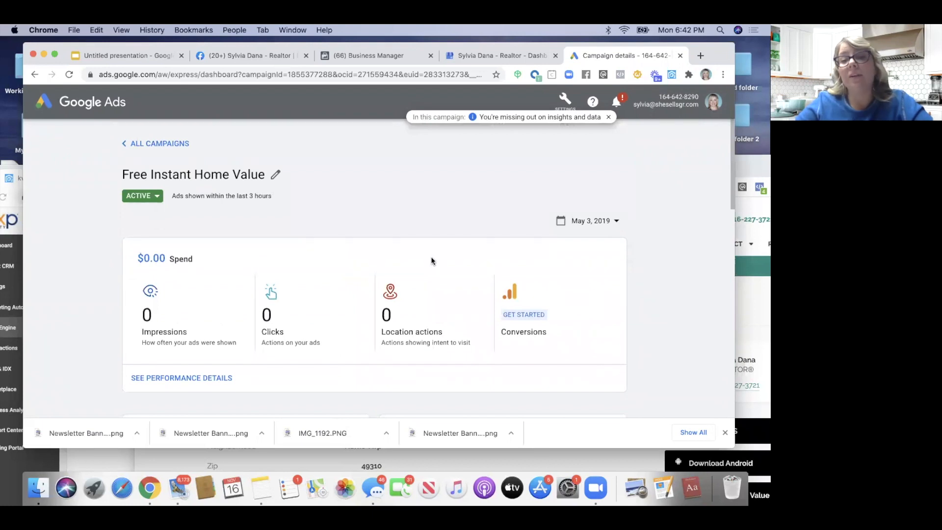
Close the Google Ads campaign and Google My Business tabs
left_click(679, 57)
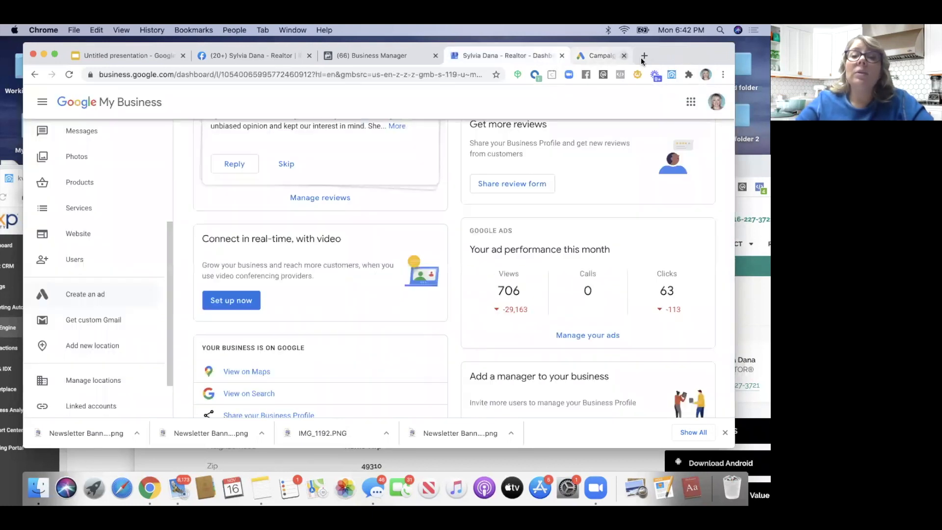
left_click(567, 57)
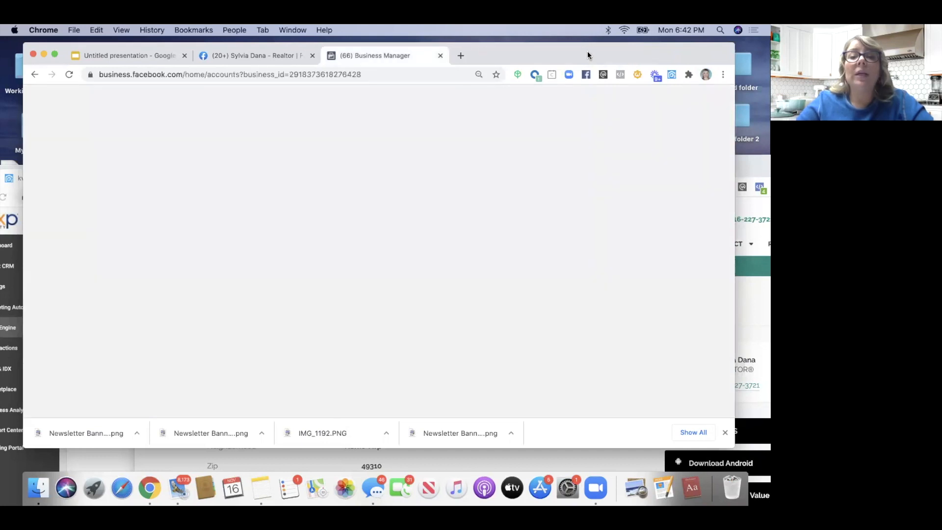
left_click_drag(587, 52, 588, 89)
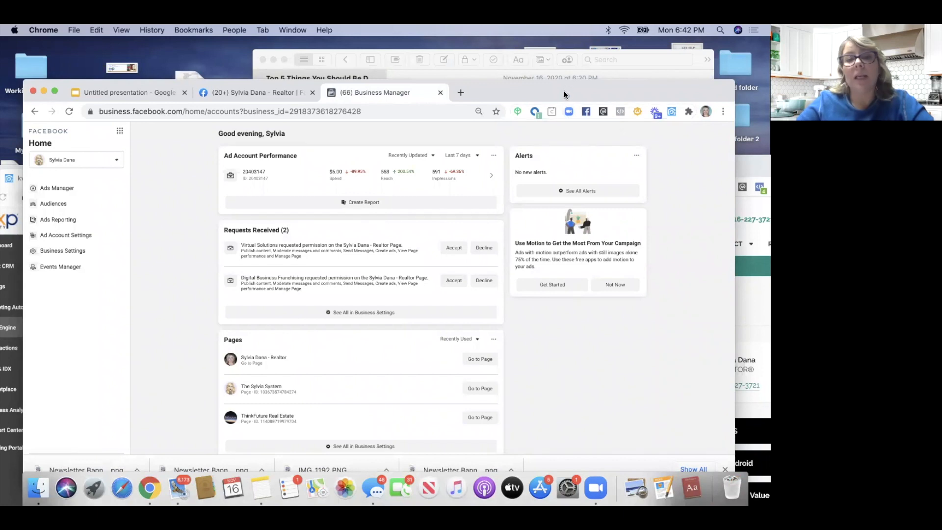
left_click_drag(564, 90, 572, 52)
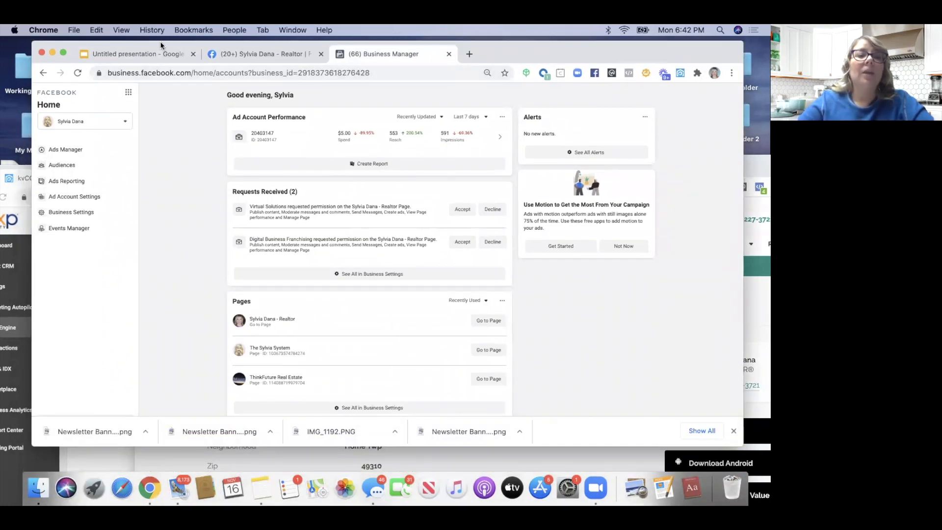
left_click_drag(160, 42, 148, 65)
Return through the Facebook tab to the Untitled presentation in Google Slides
left_click(216, 79)
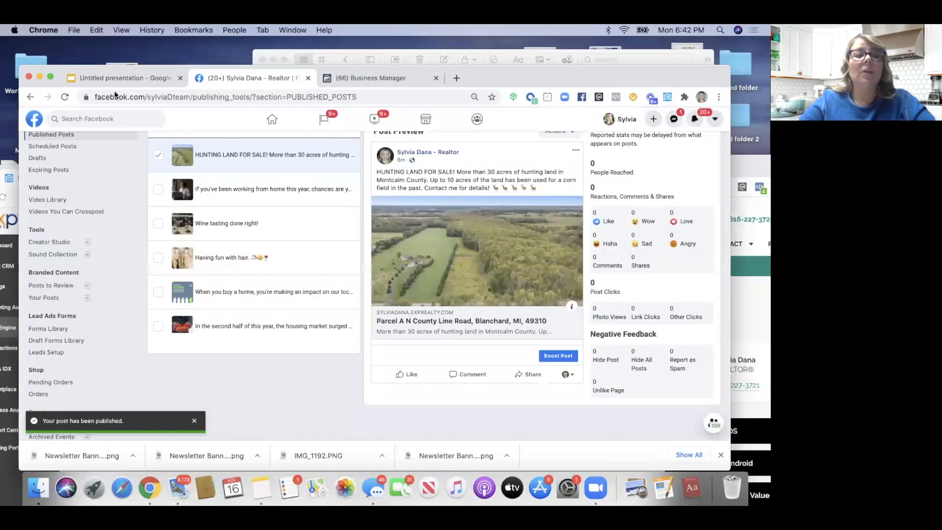
left_click(121, 78)
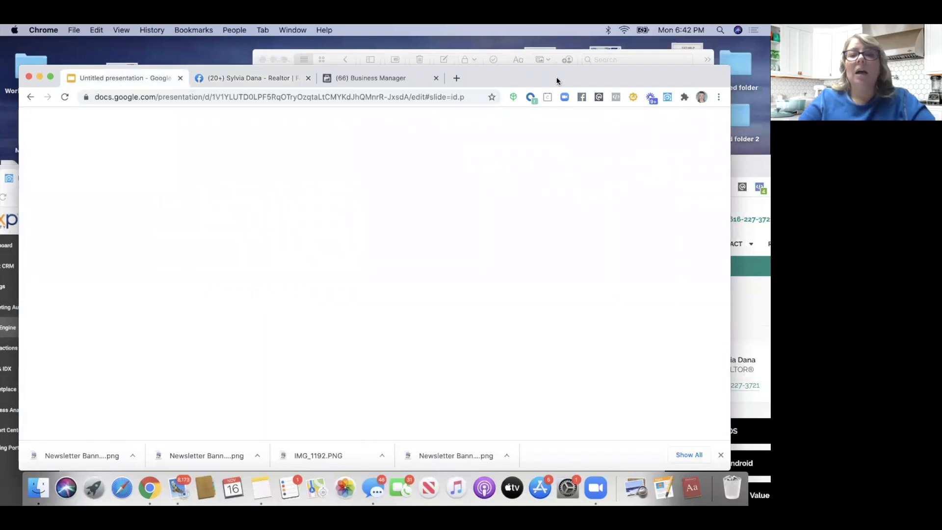
left_click_drag(557, 80, 558, 52)
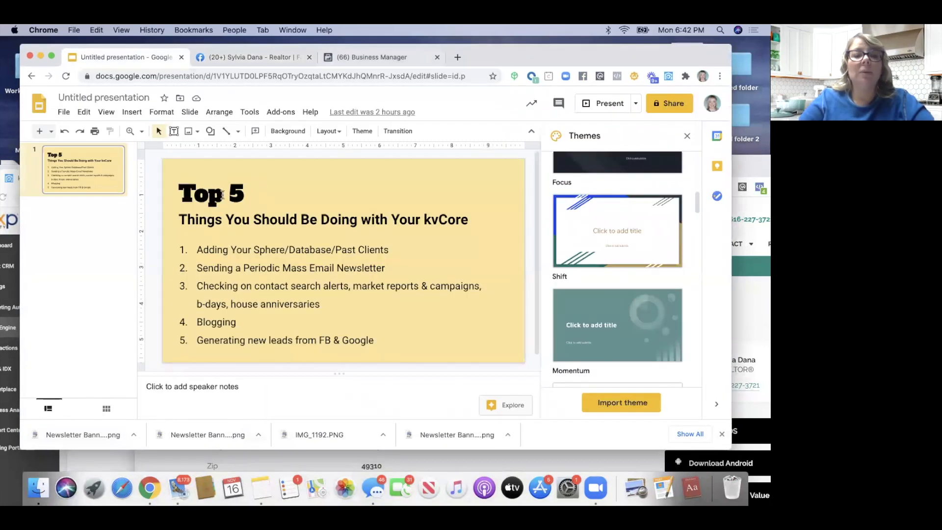